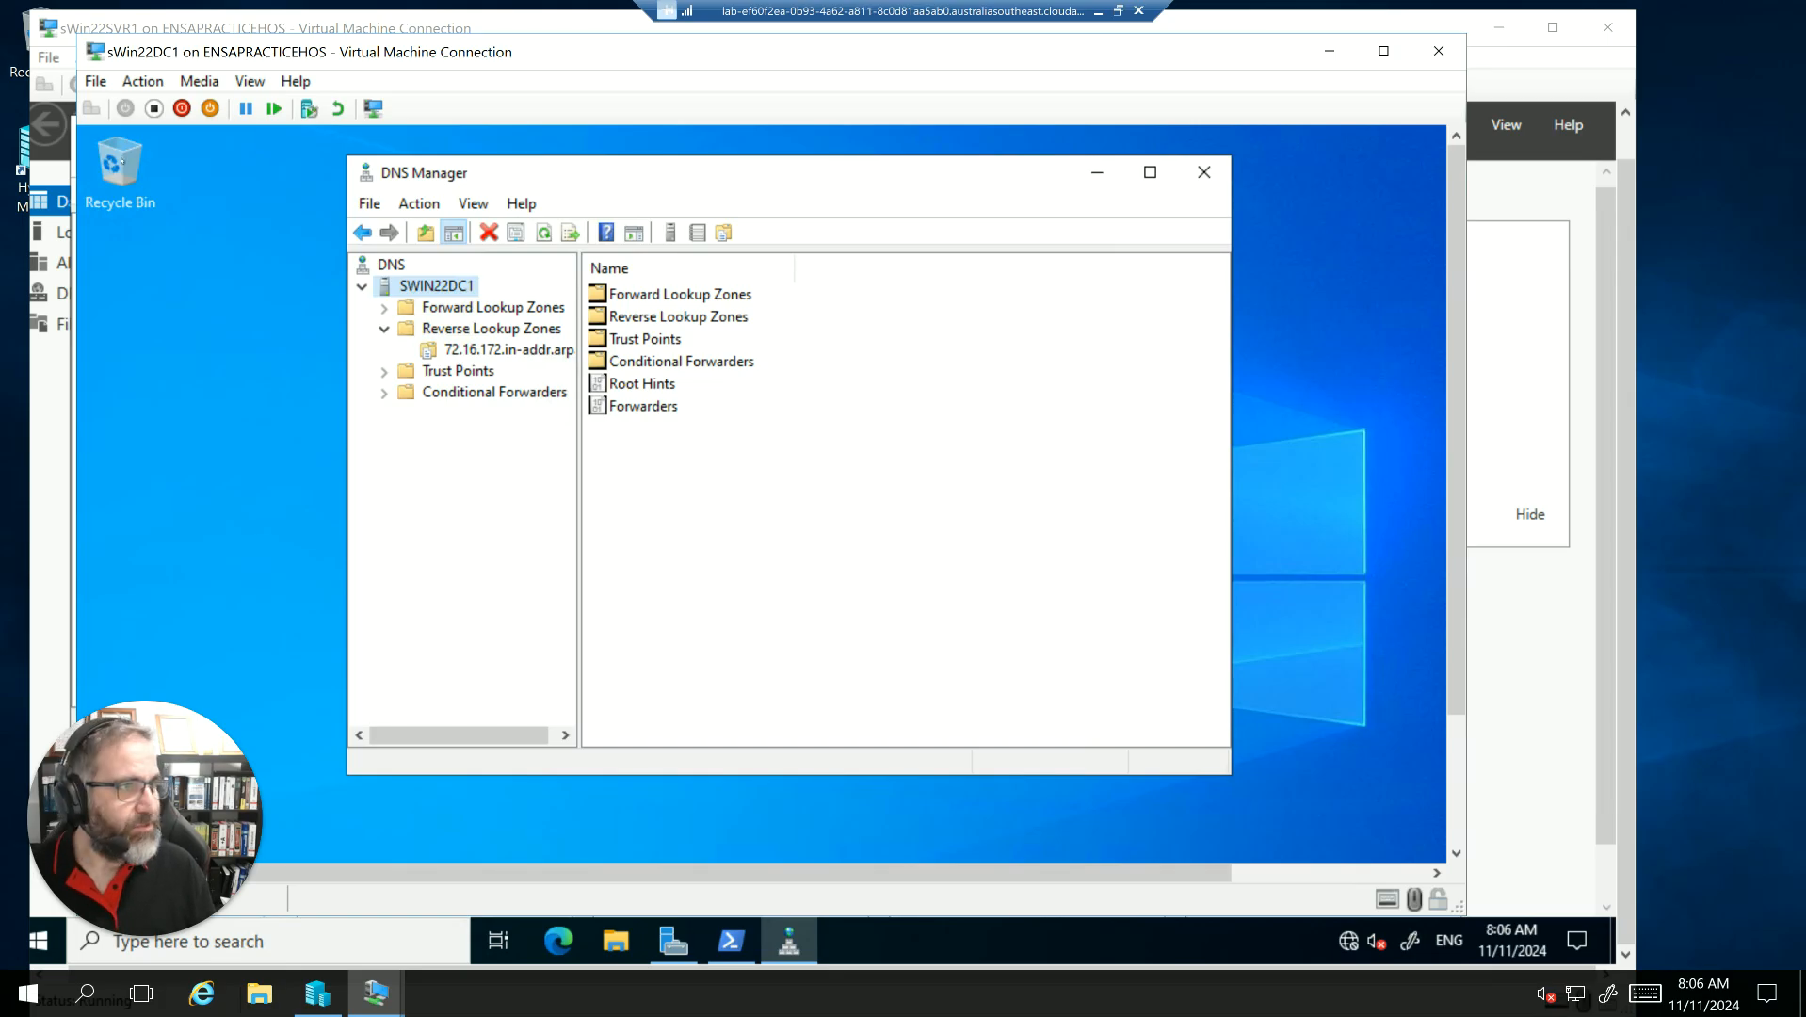
Switch to the sWin22SVR1 virtual machine and move its DNS Manager window clear of the Server Manager navigation list.
{"action": "left_click", "coordinate": [1332, 54]}
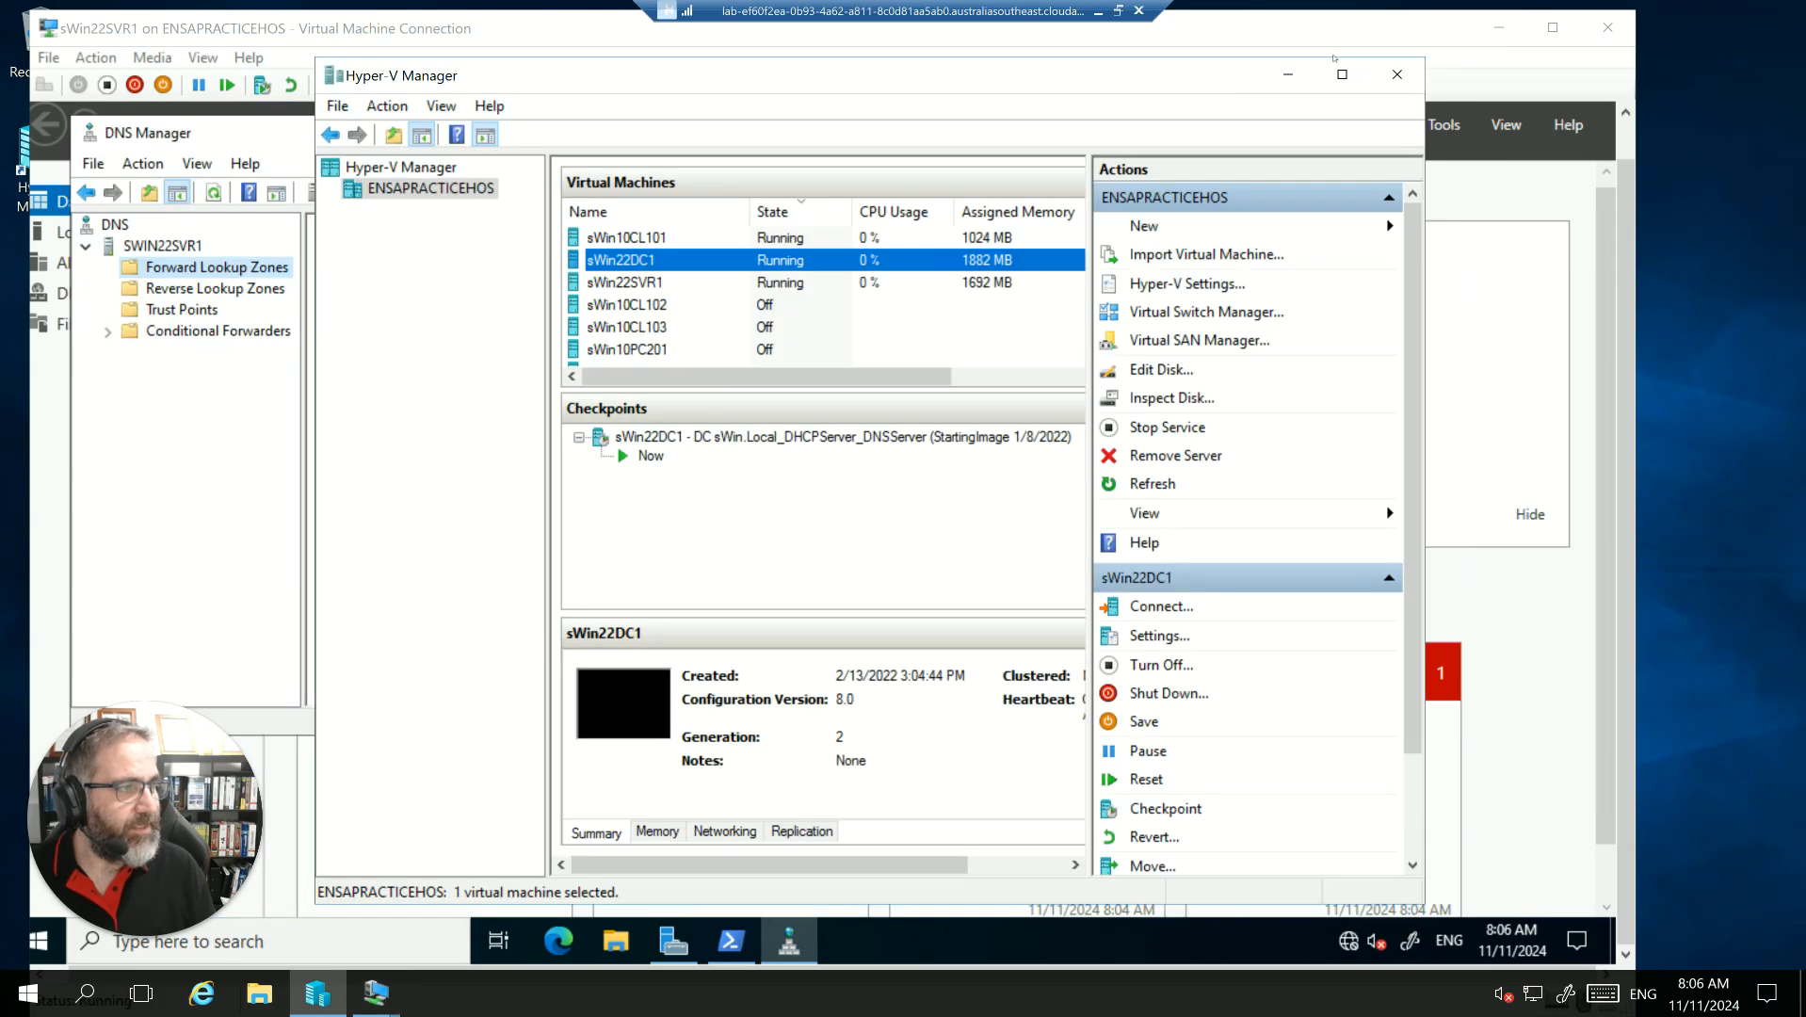
{"action": "left_click", "coordinate": [185, 433]}
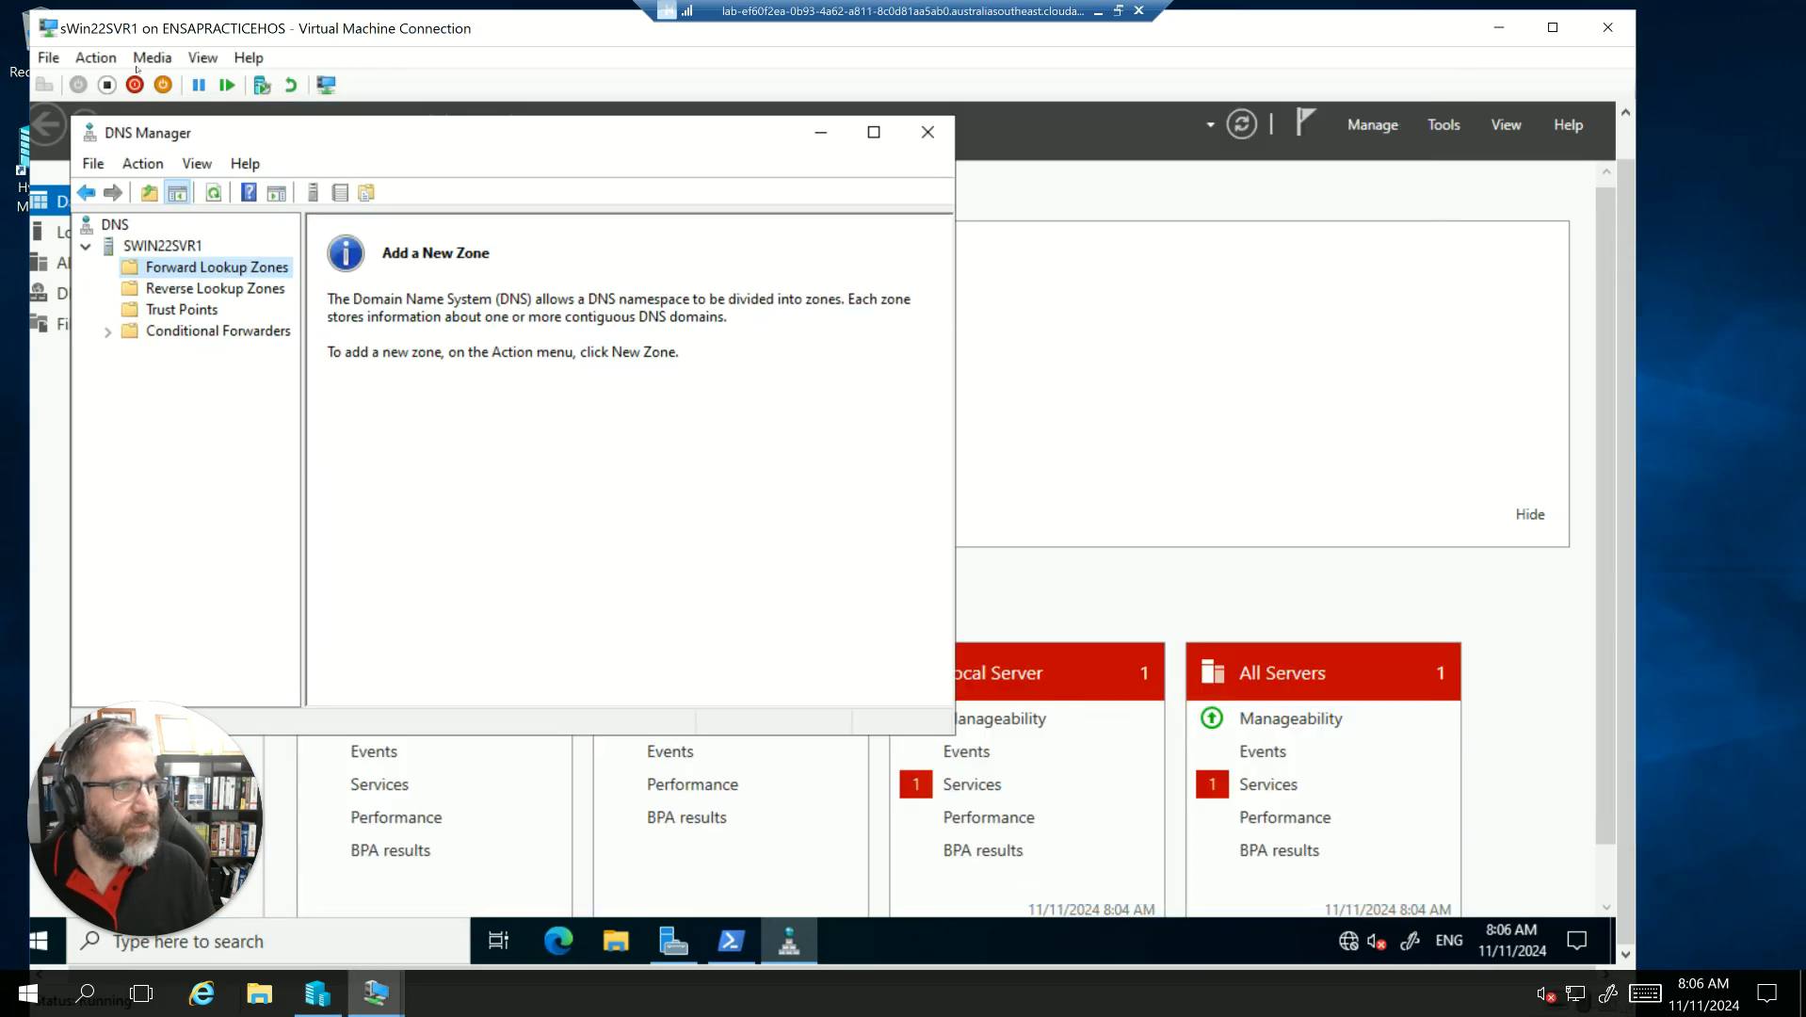
{"action": "left_click_drag", "start_coordinate": [370, 139], "coordinate": [526, 143]}
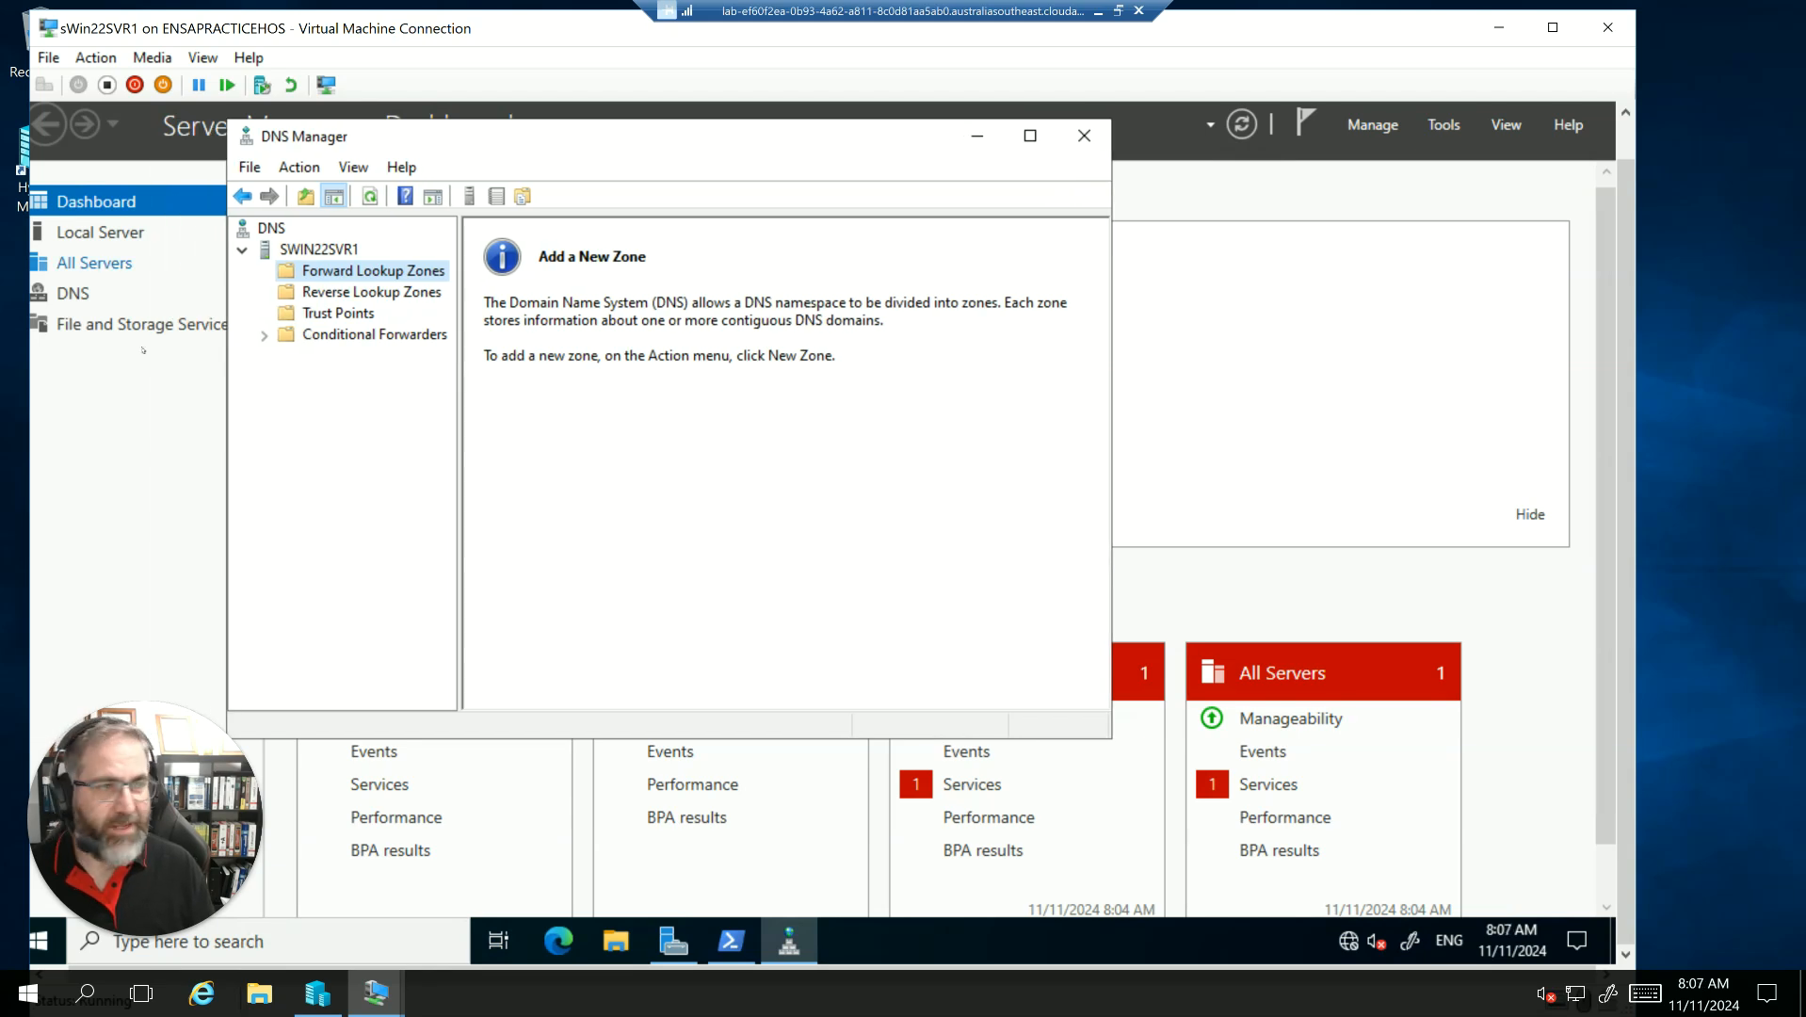
Create a primary forward lookup zone named Burne.com on SWIN22SVR1, stored in a new zone file Burne.com.dns.
{"action": "right_click", "coordinate": [352, 273]}
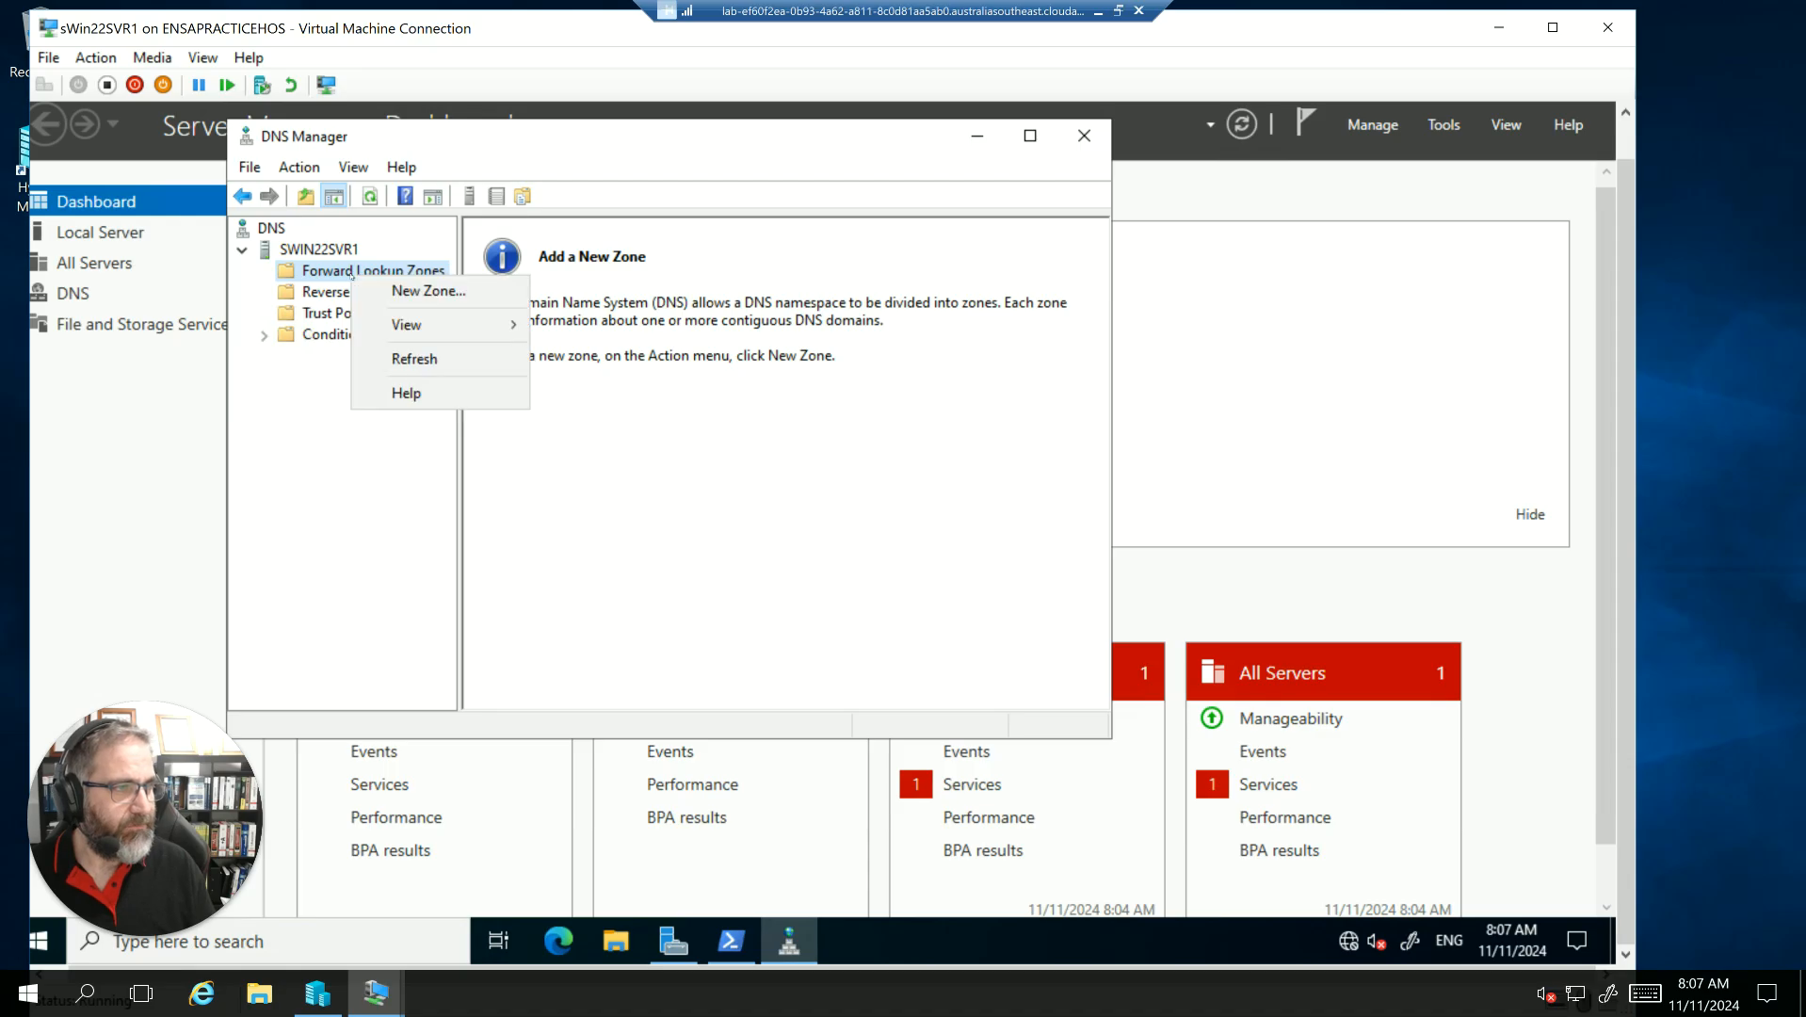
{"action": "left_click", "coordinate": [407, 292]}
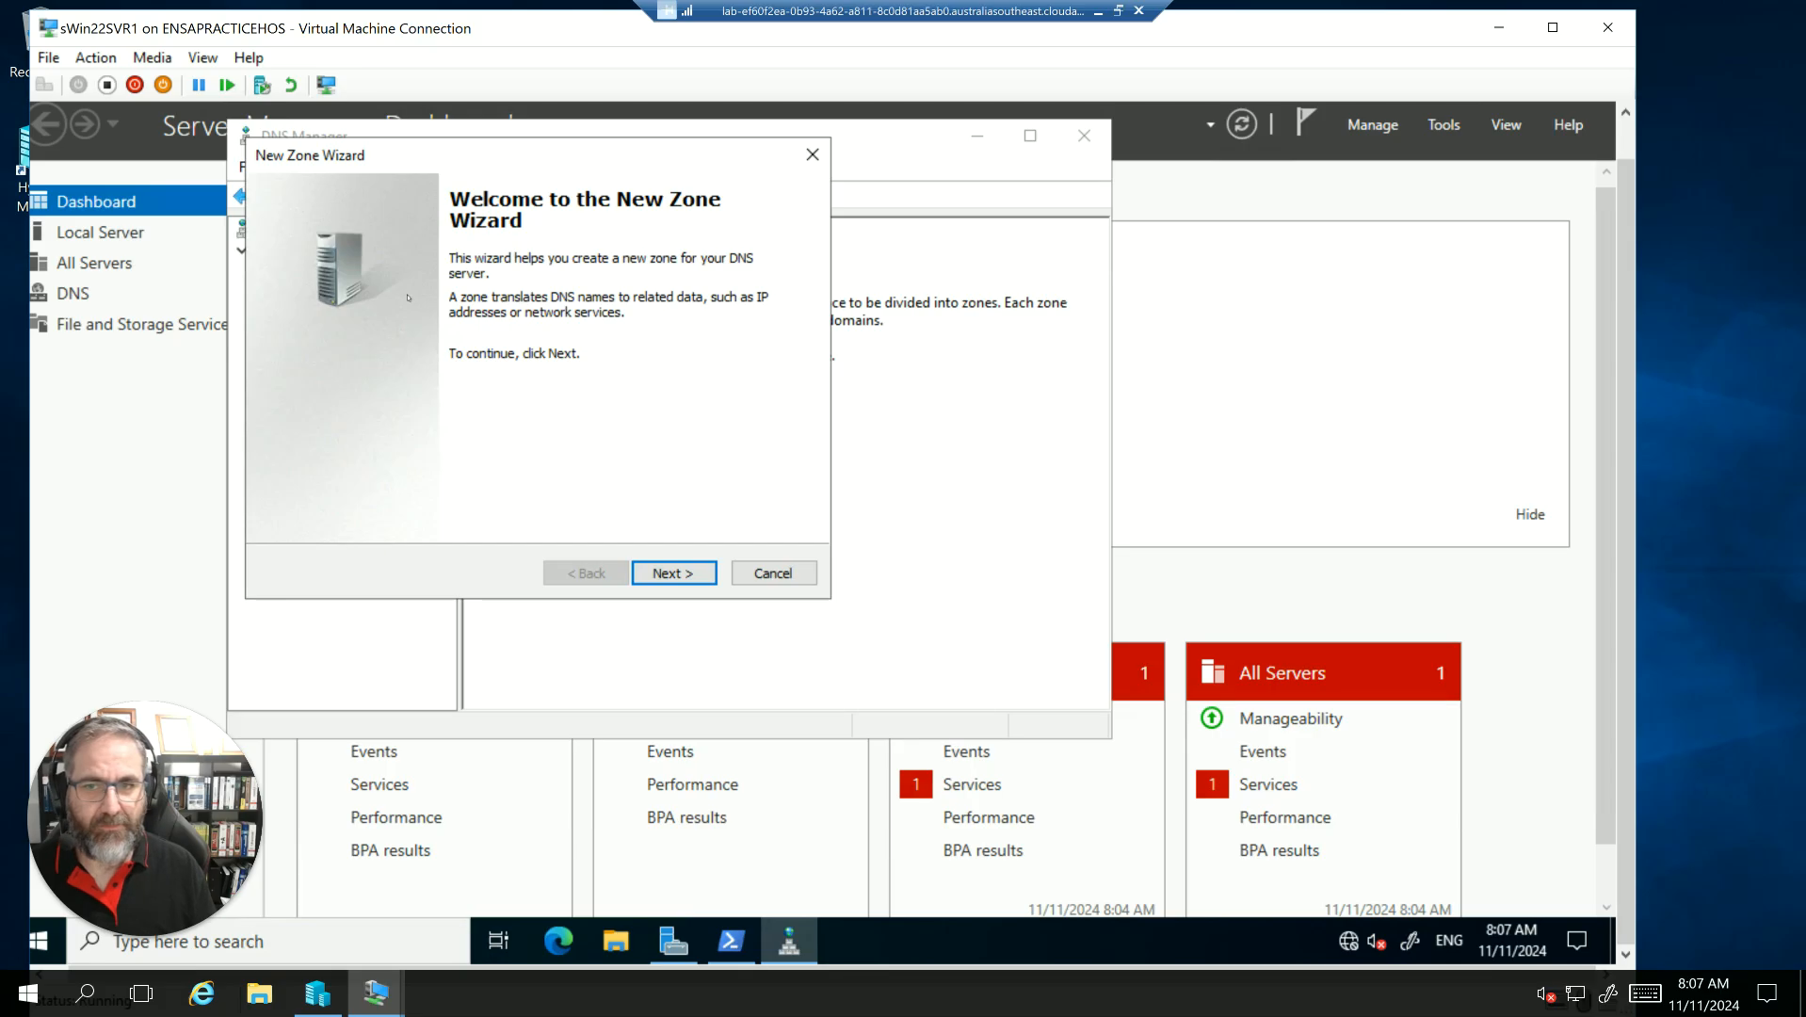
{"action": "left_click", "coordinate": [672, 574]}
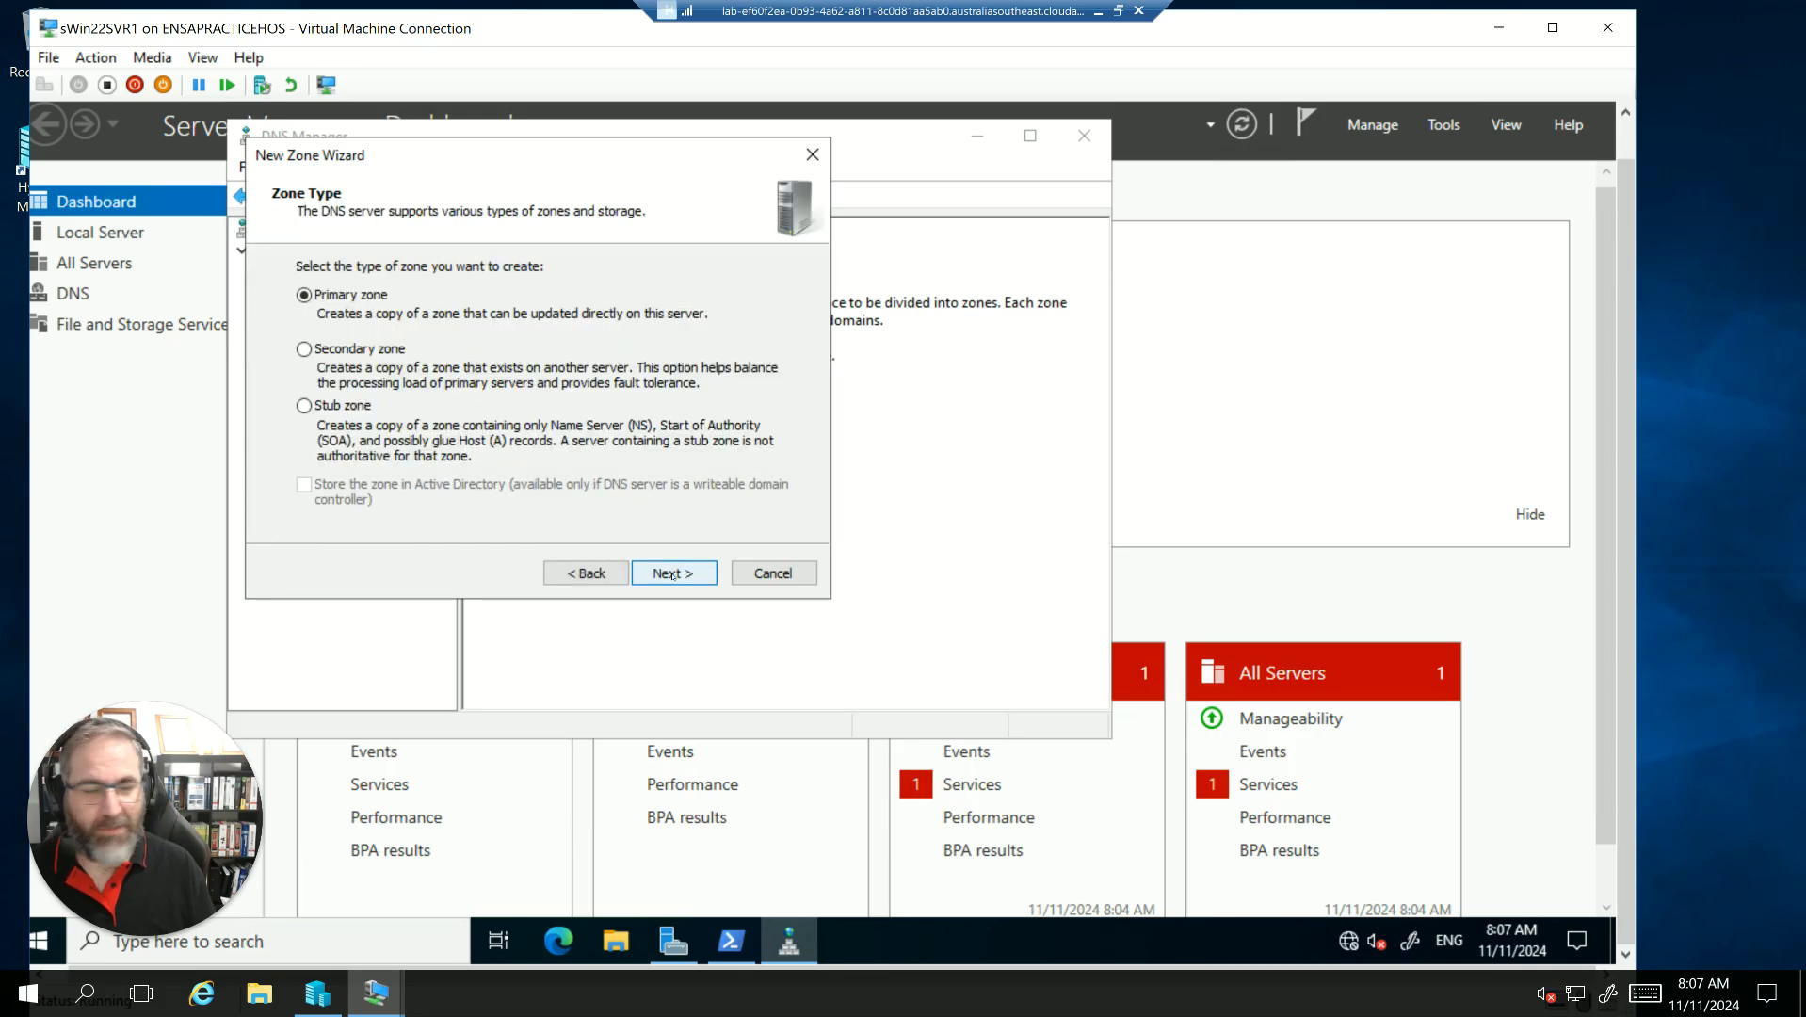
{"action": "left_click", "coordinate": [672, 573]}
{"action": "type", "text": "Bu"}
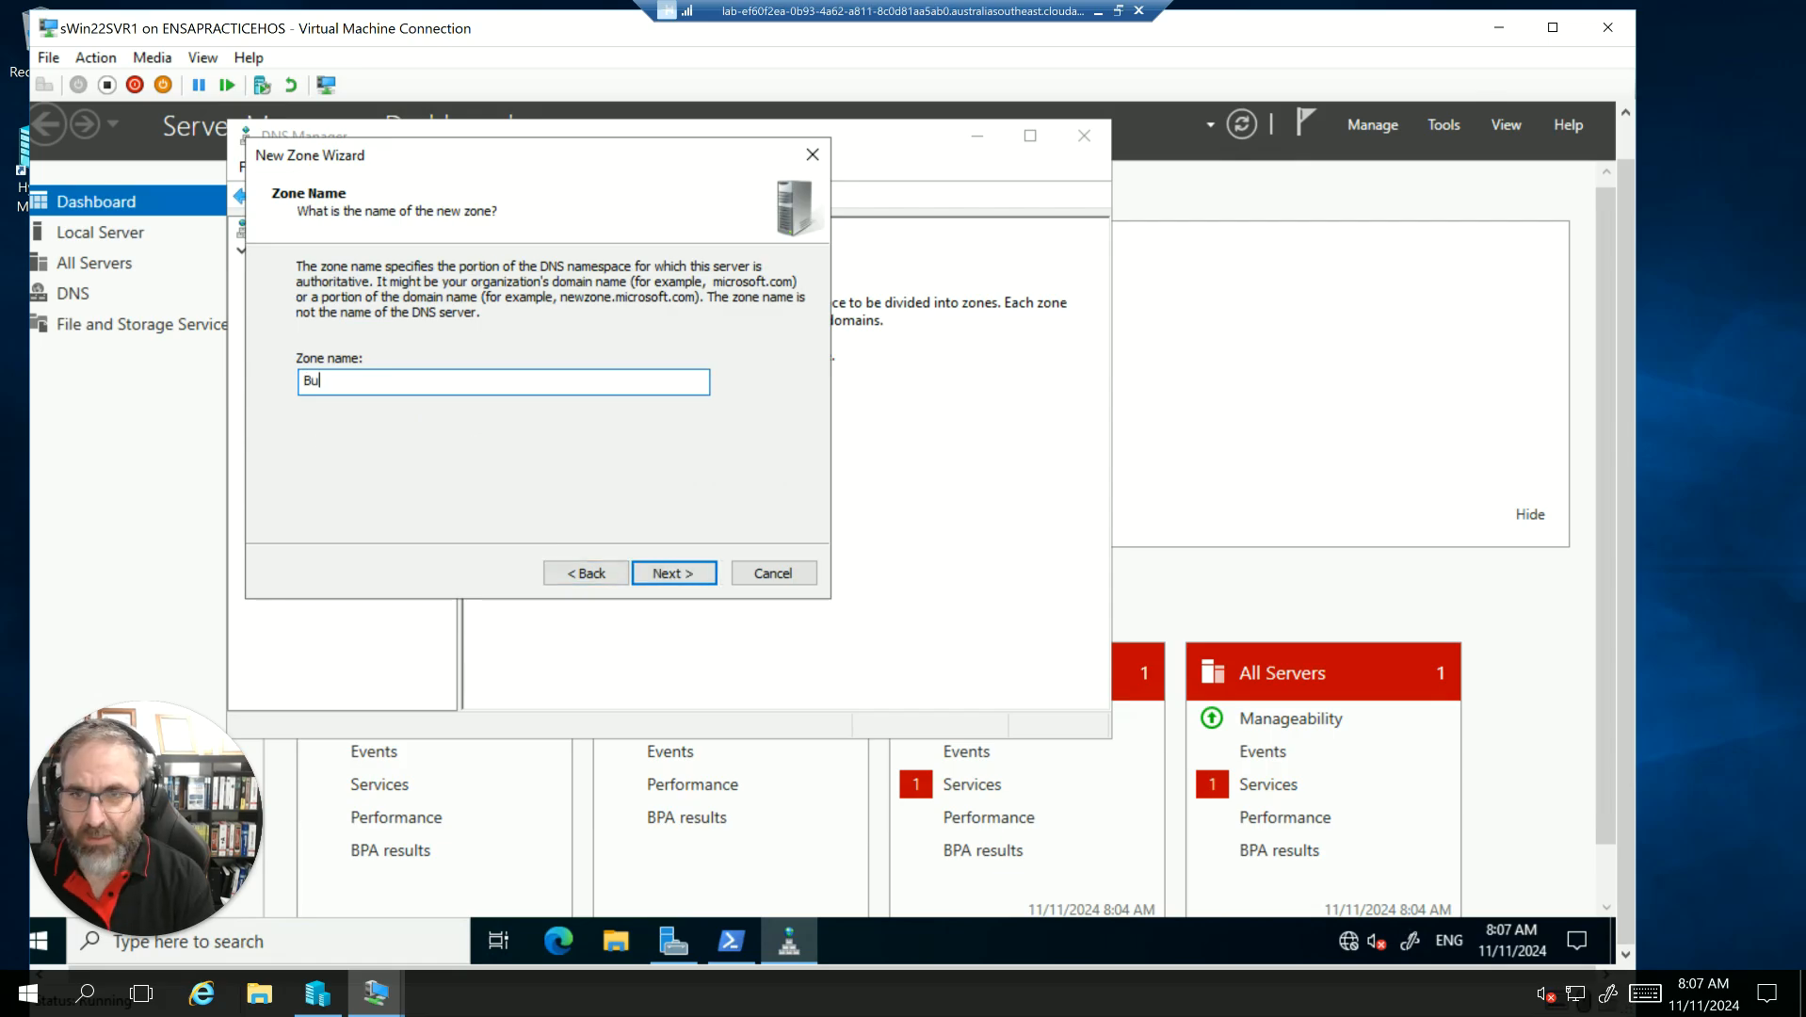
{"action": "type", "text": "rne.com"}
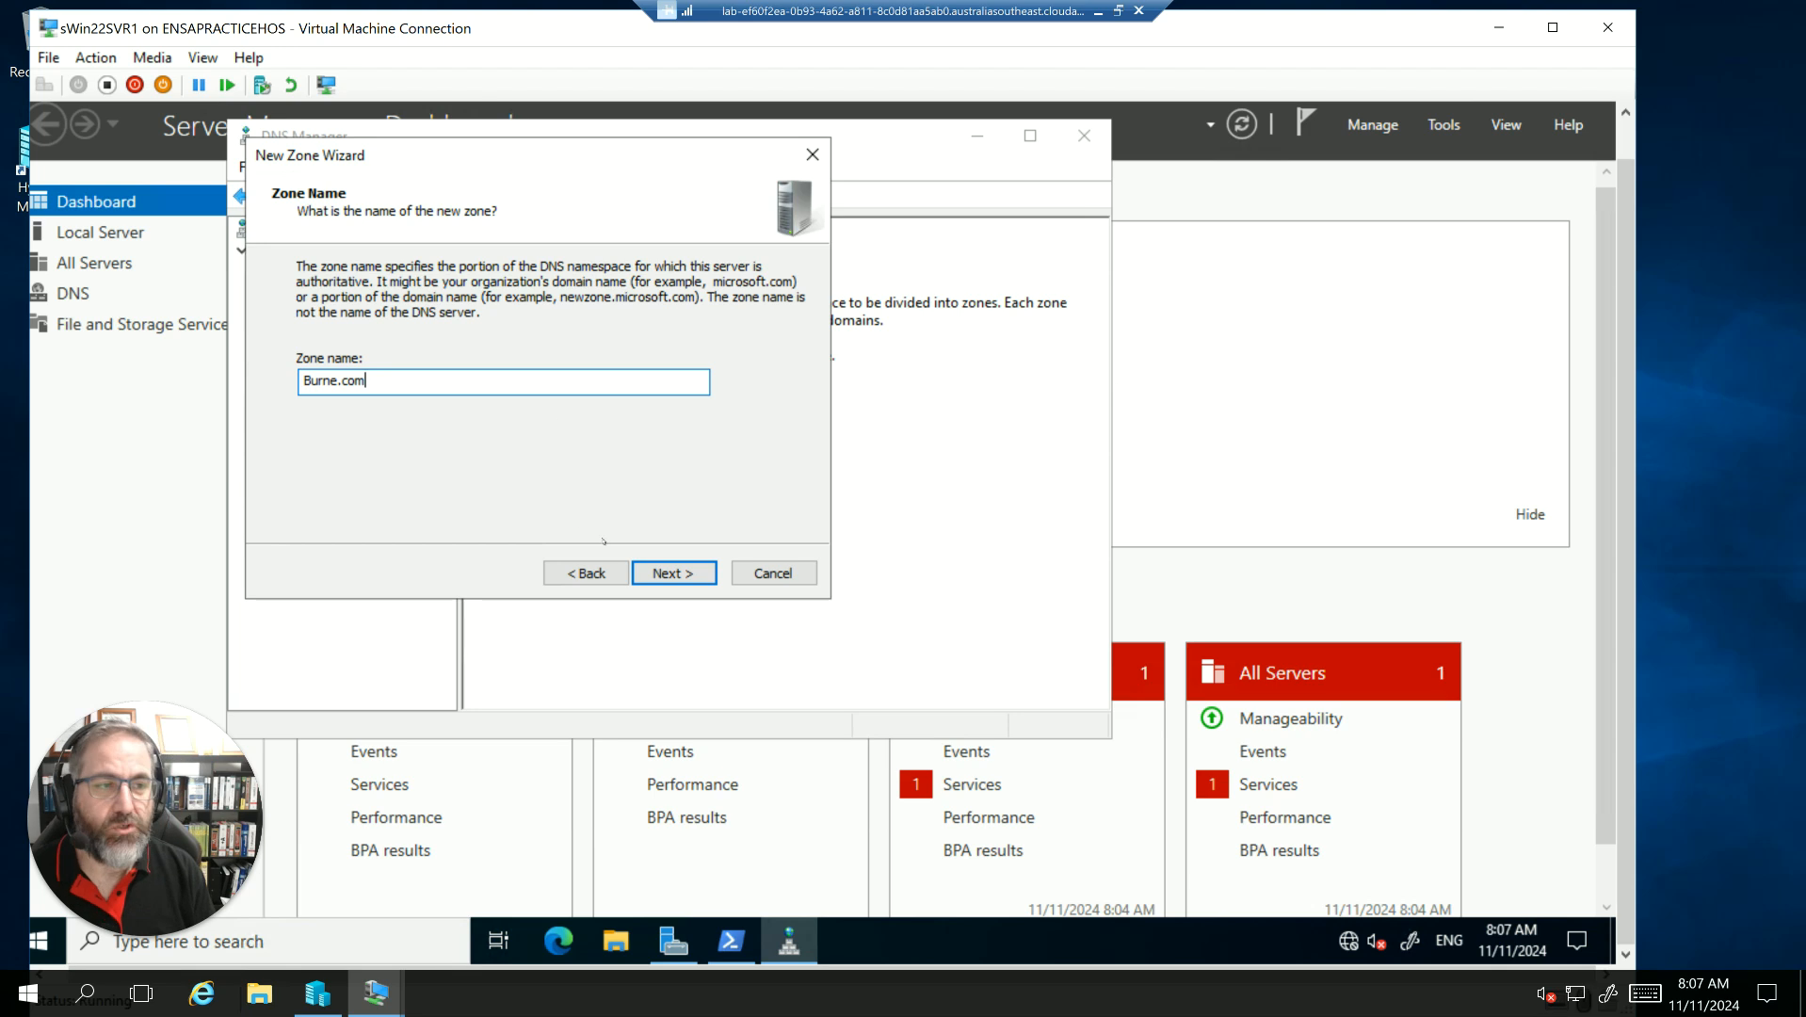
{"action": "left_click", "coordinate": [664, 573]}
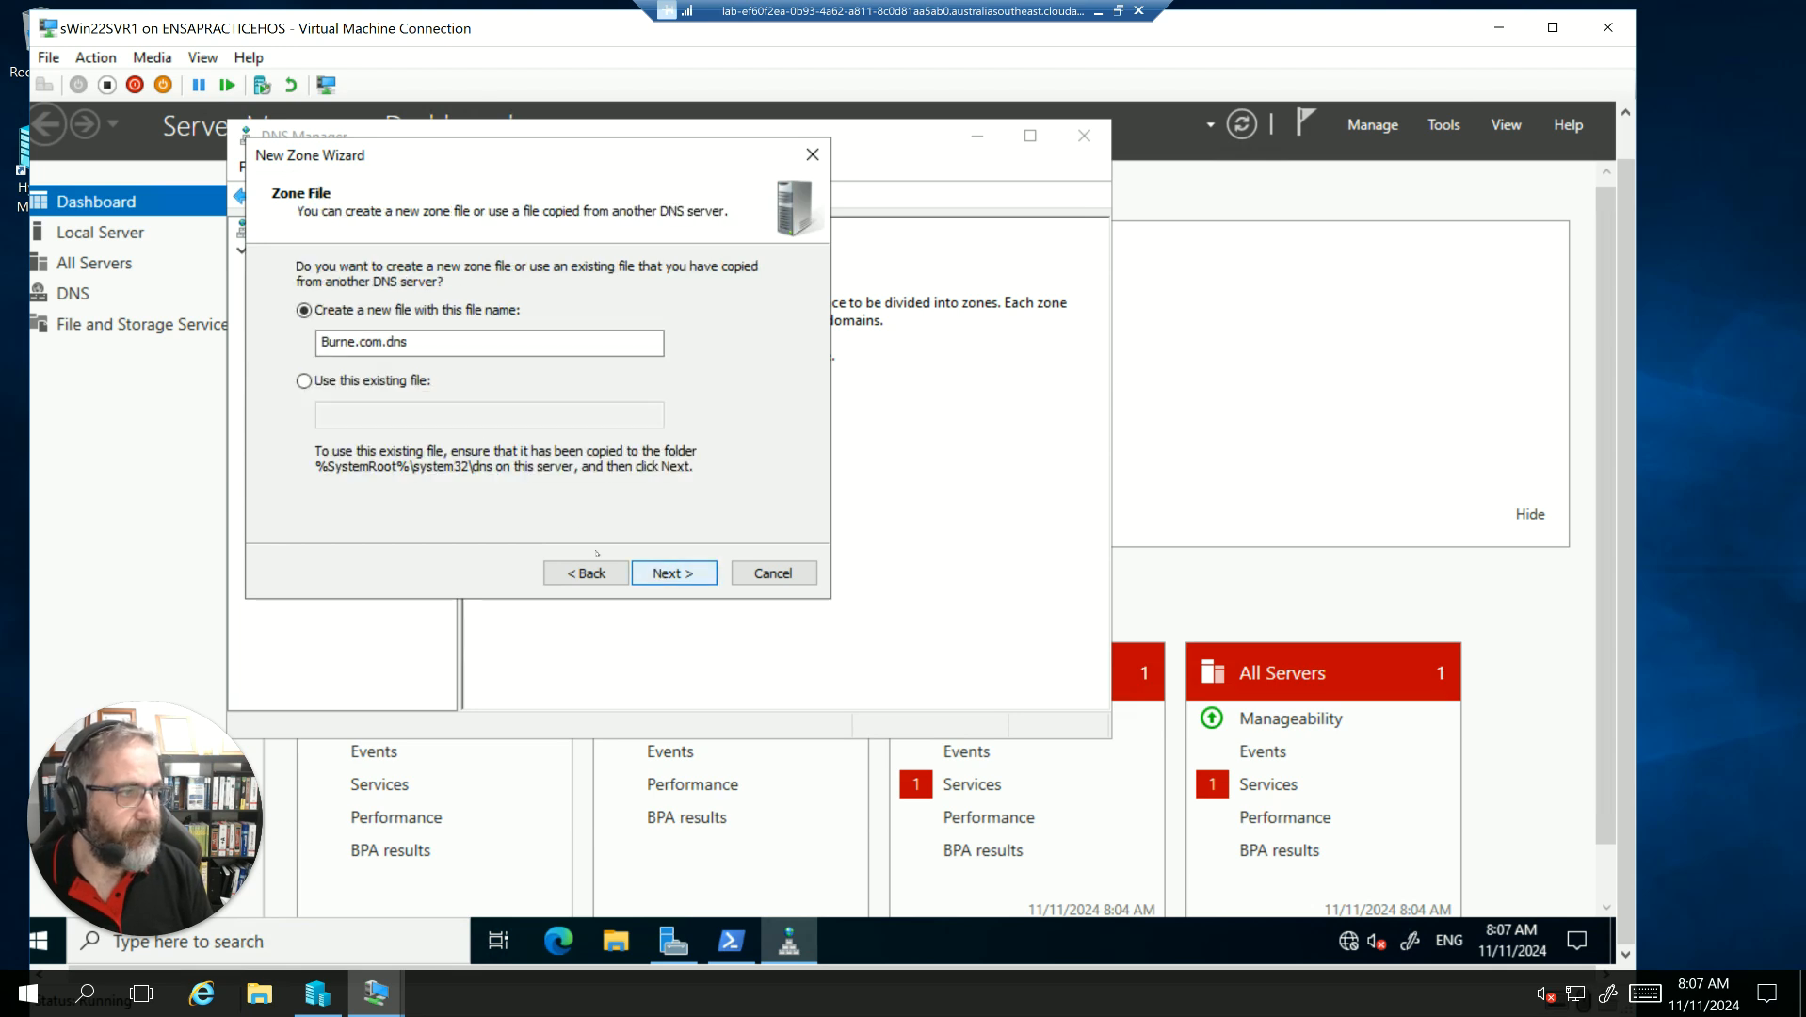
{"action": "left_click", "coordinate": [687, 574]}
{"action": "left_click", "coordinate": [692, 576]}
{"action": "left_click", "coordinate": [692, 575]}
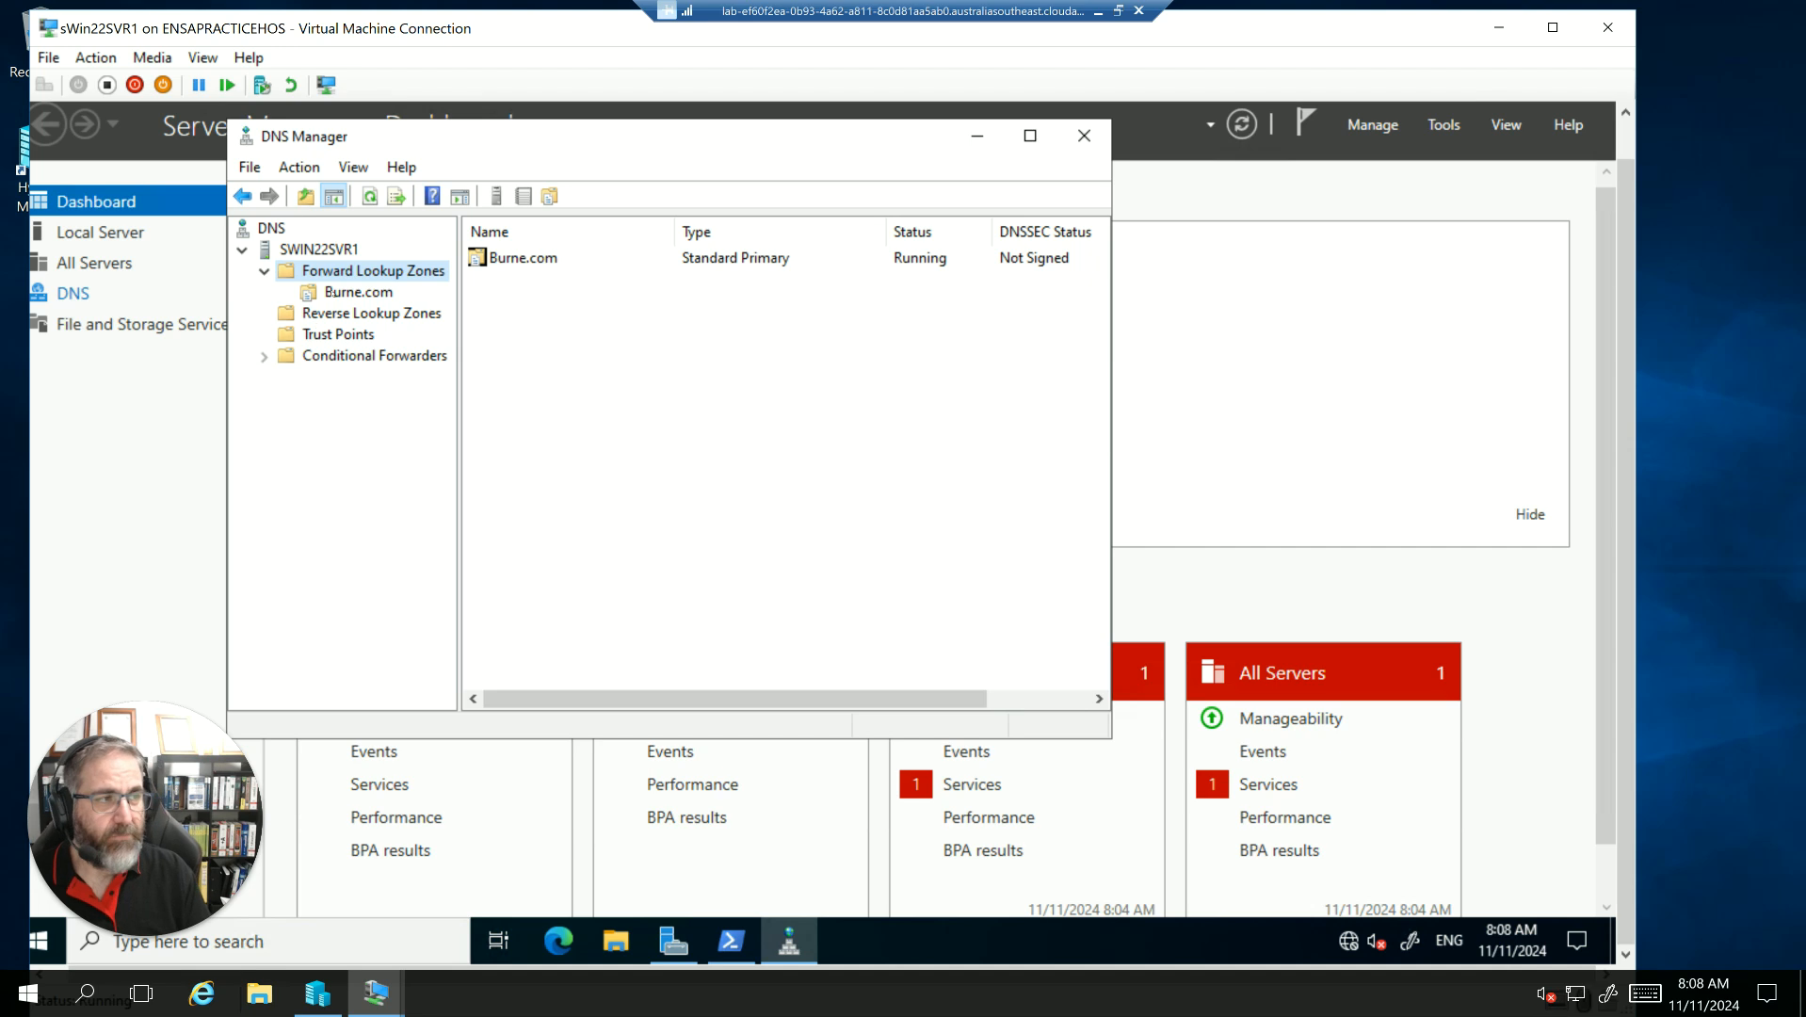
Start a new Mail Exchanger (MX) record in the Burne.com zone with Mail1 as the host or child domain.
{"action": "right_click", "coordinate": [332, 292]}
{"action": "left_click", "coordinate": [323, 293]}
{"action": "right_click", "coordinate": [348, 292]}
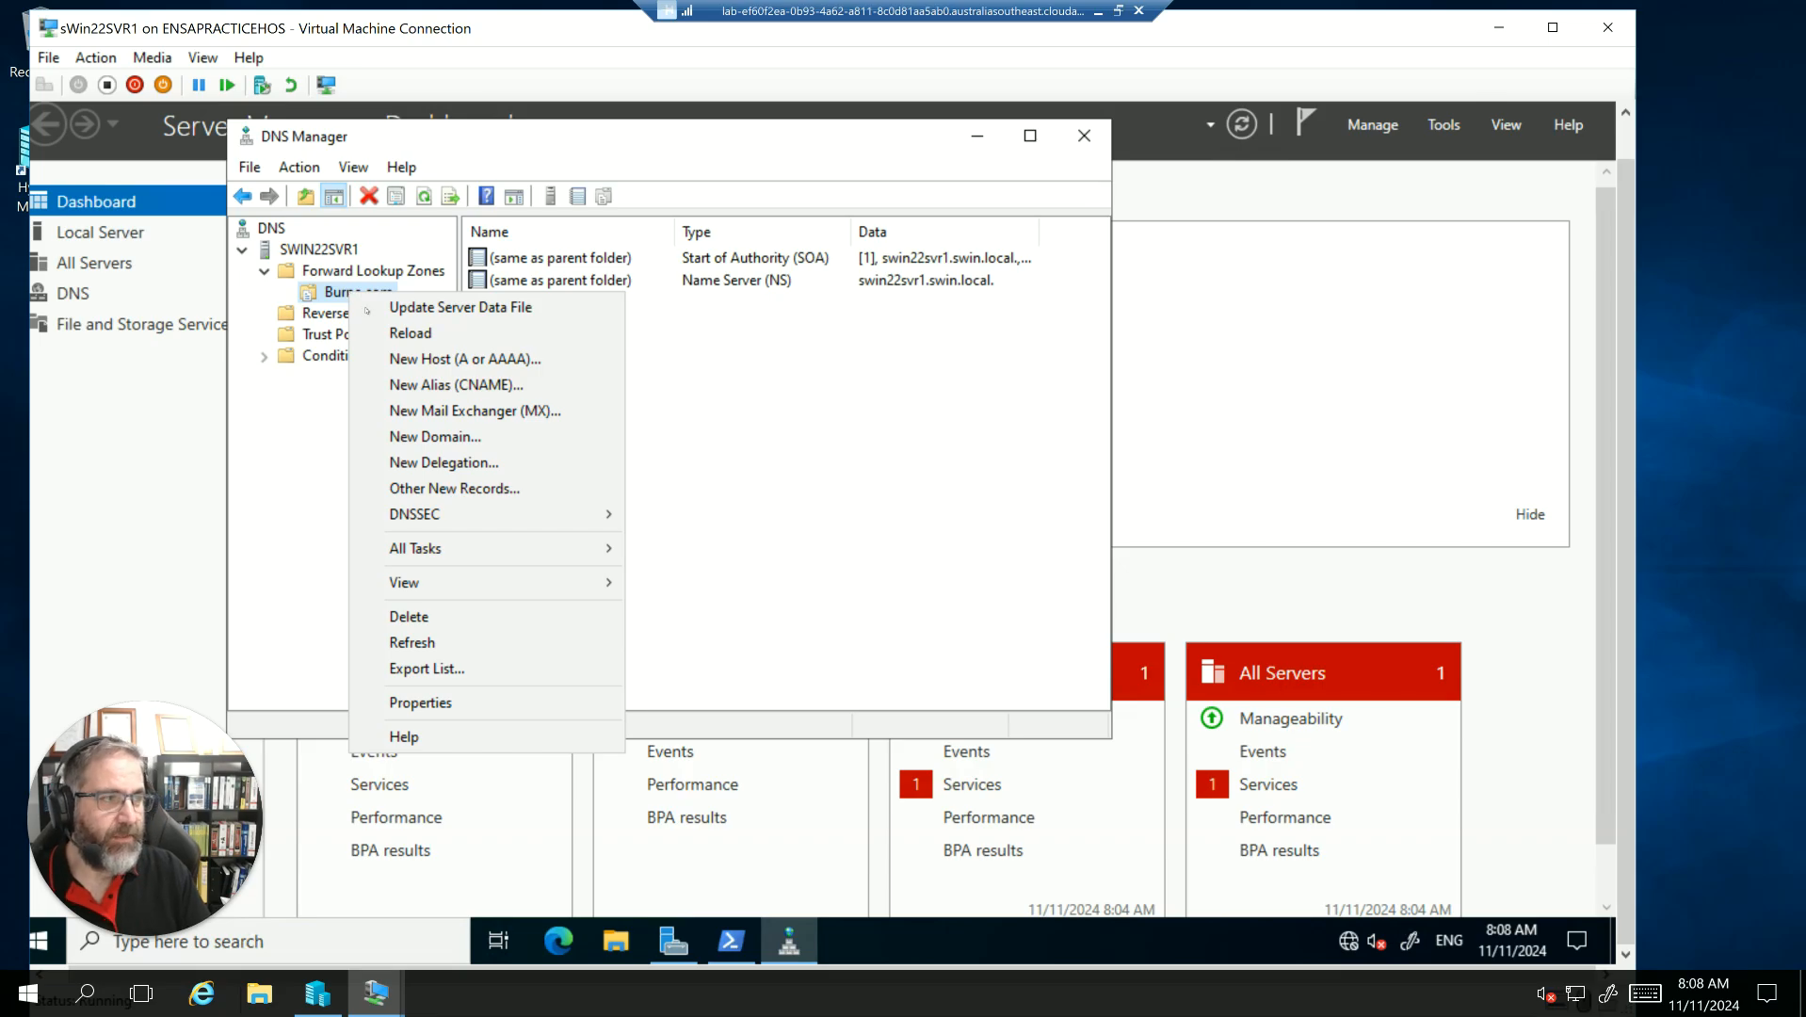
{"action": "left_click", "coordinate": [418, 412]}
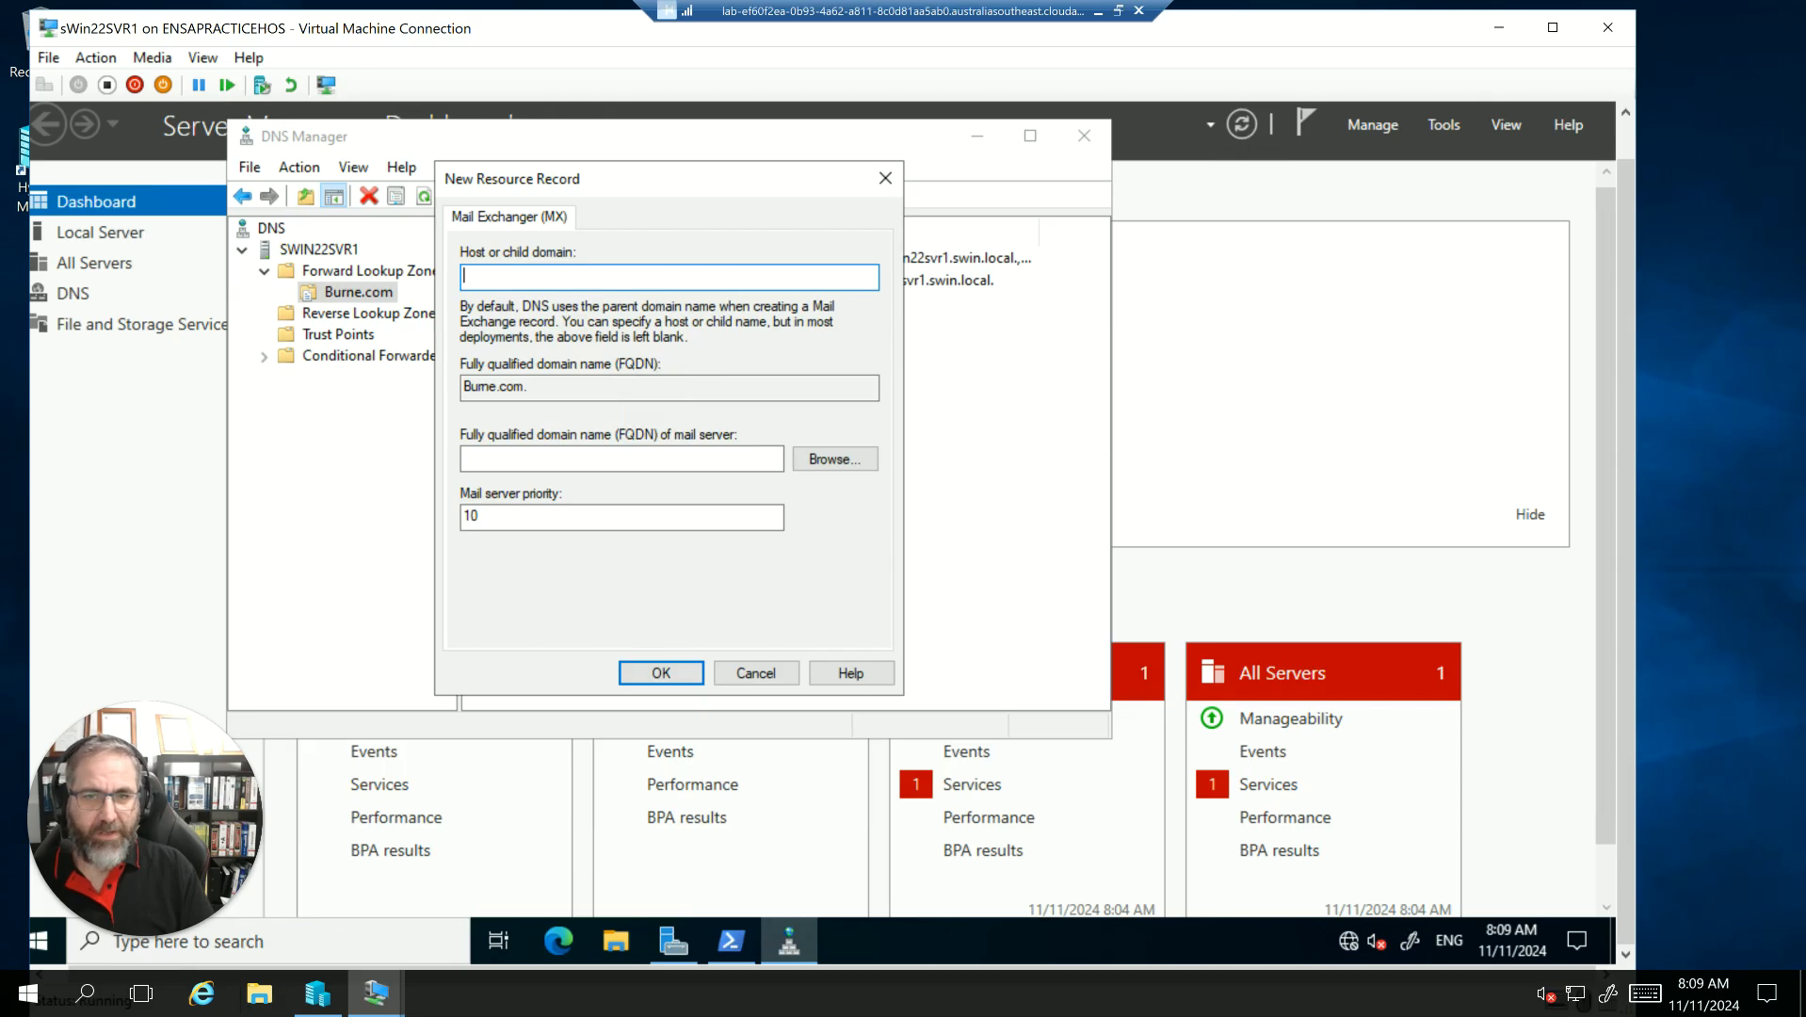
{"action": "type", "text": "Mail1"}
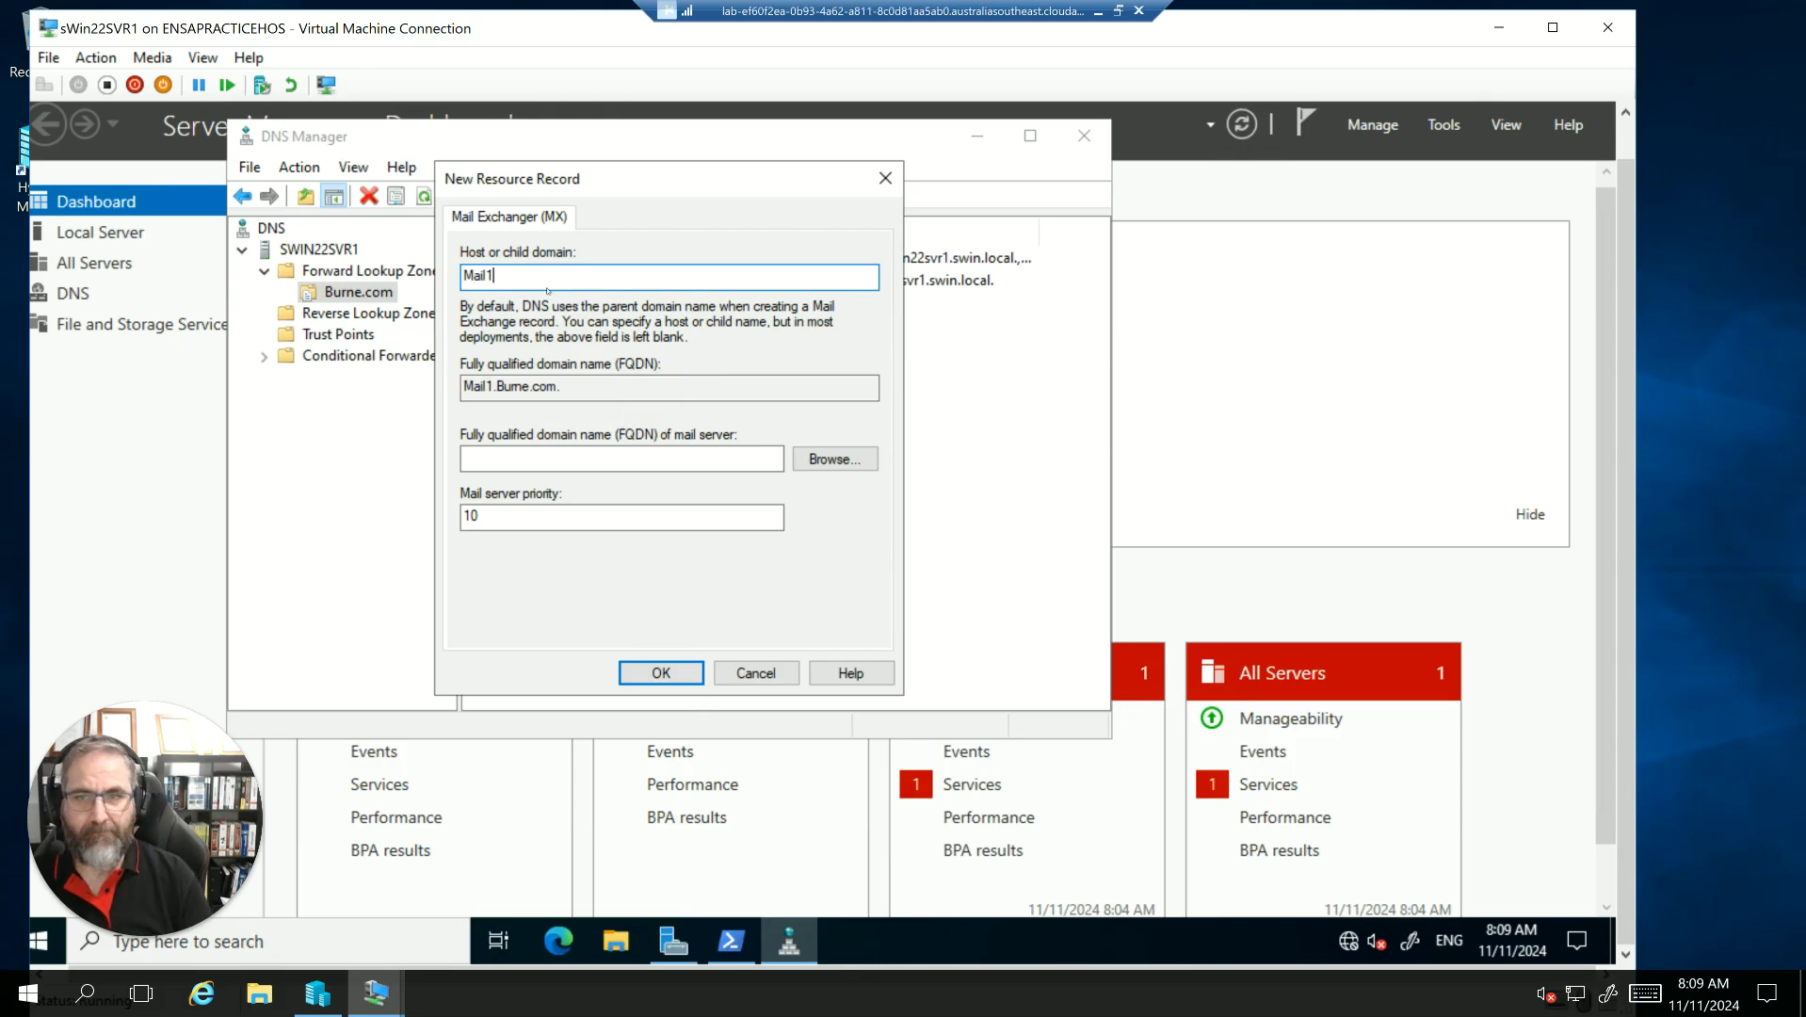
{"action": "key", "text": "Tab"}
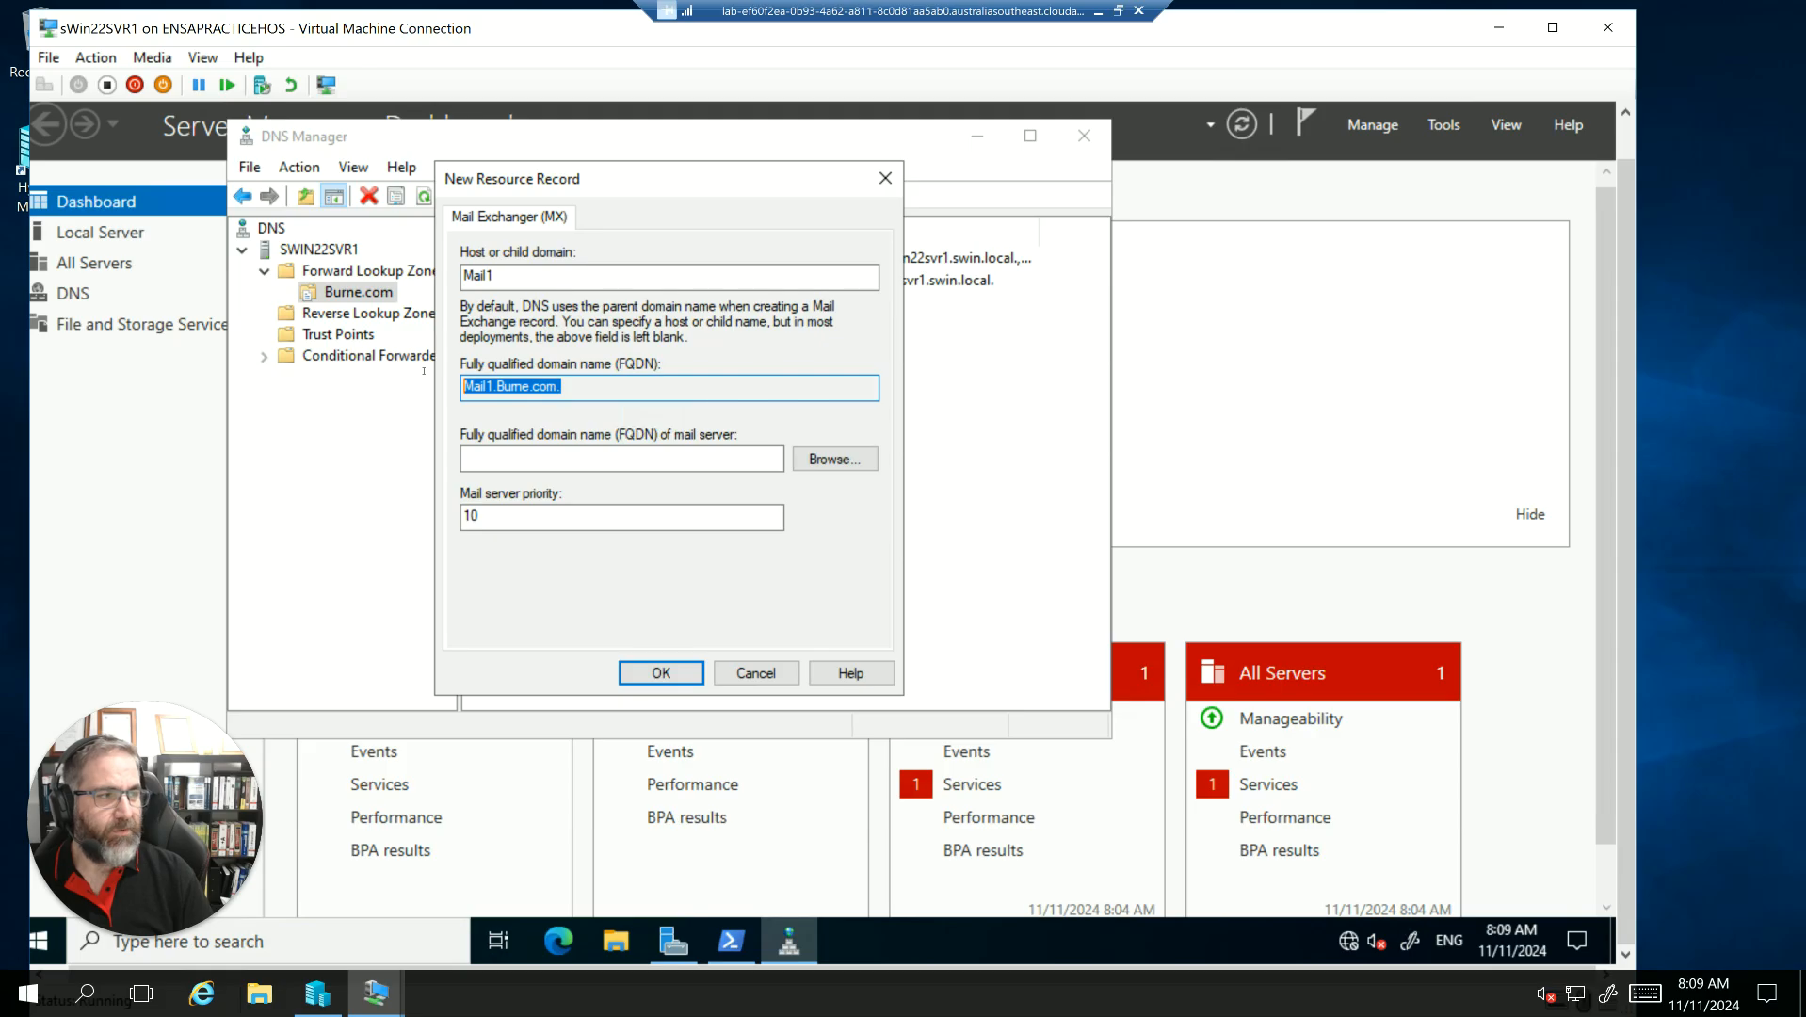
Set the MX record's mail server FQDN to Mail1.Burne.com and create the record with priority 10.
{"action": "left_click", "coordinate": [603, 459]}
{"action": "type", "text": "Mail1."}
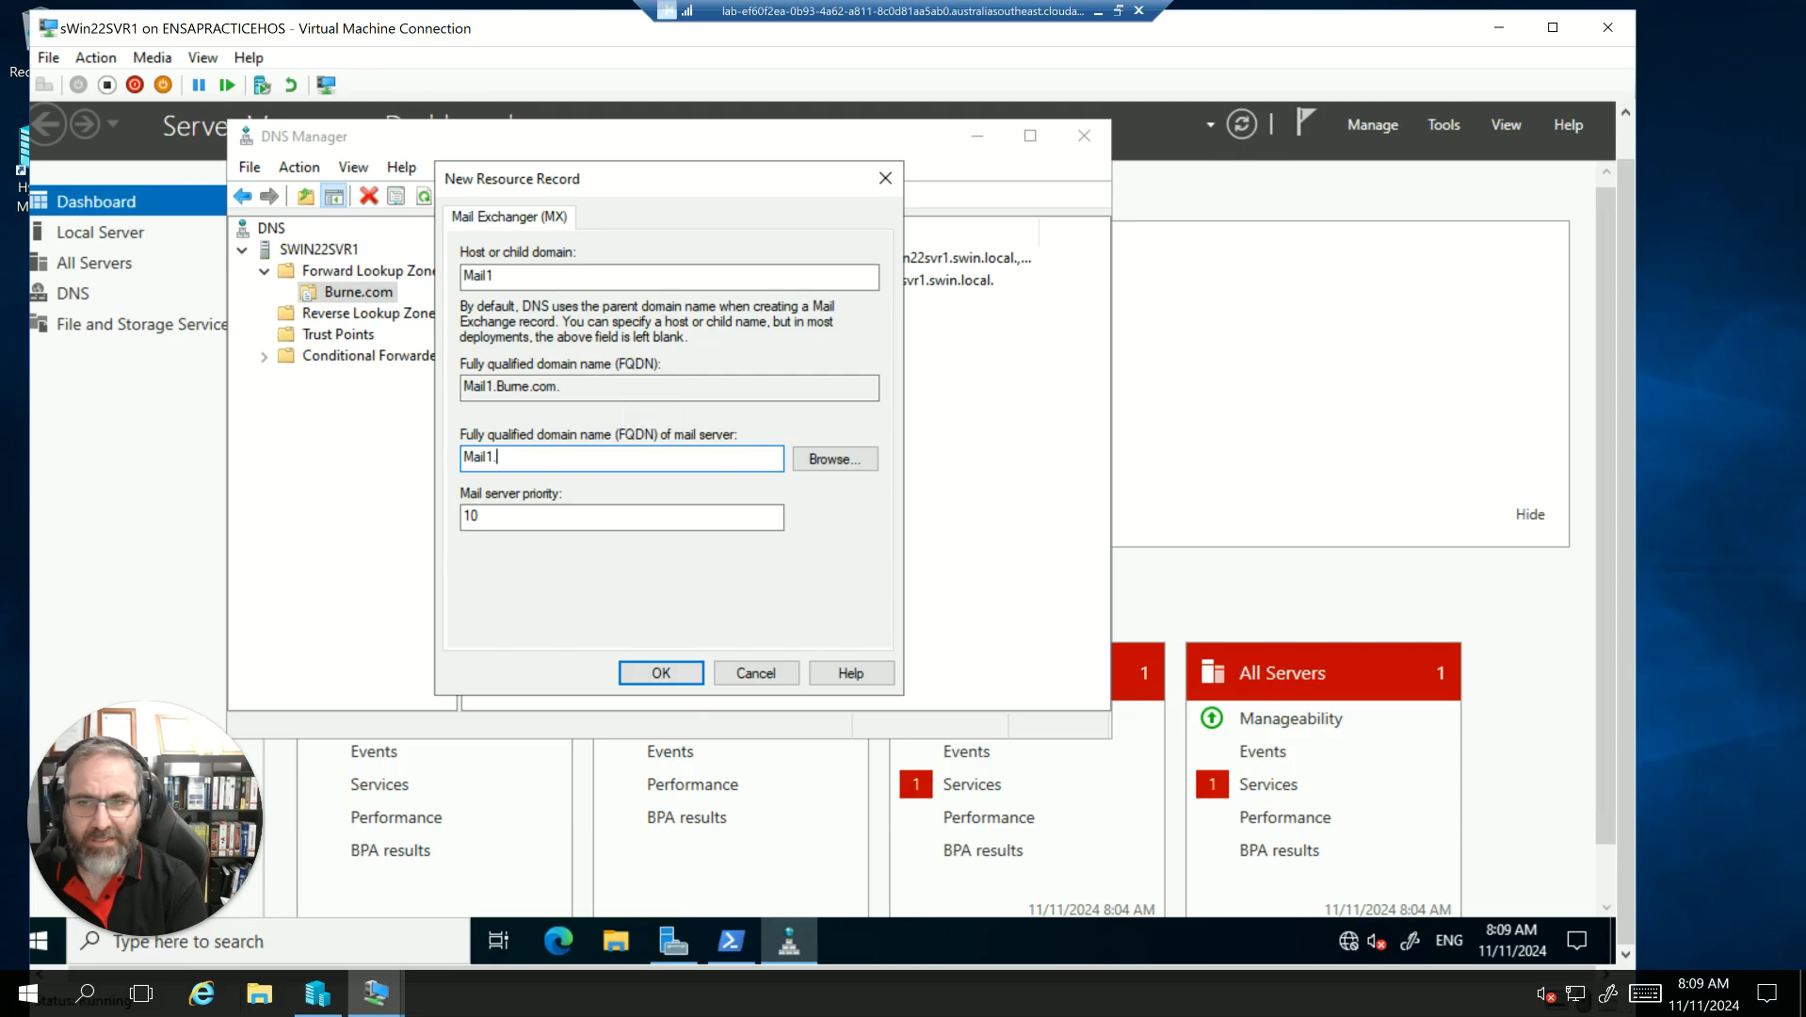
{"action": "type", "text": "Burne"}
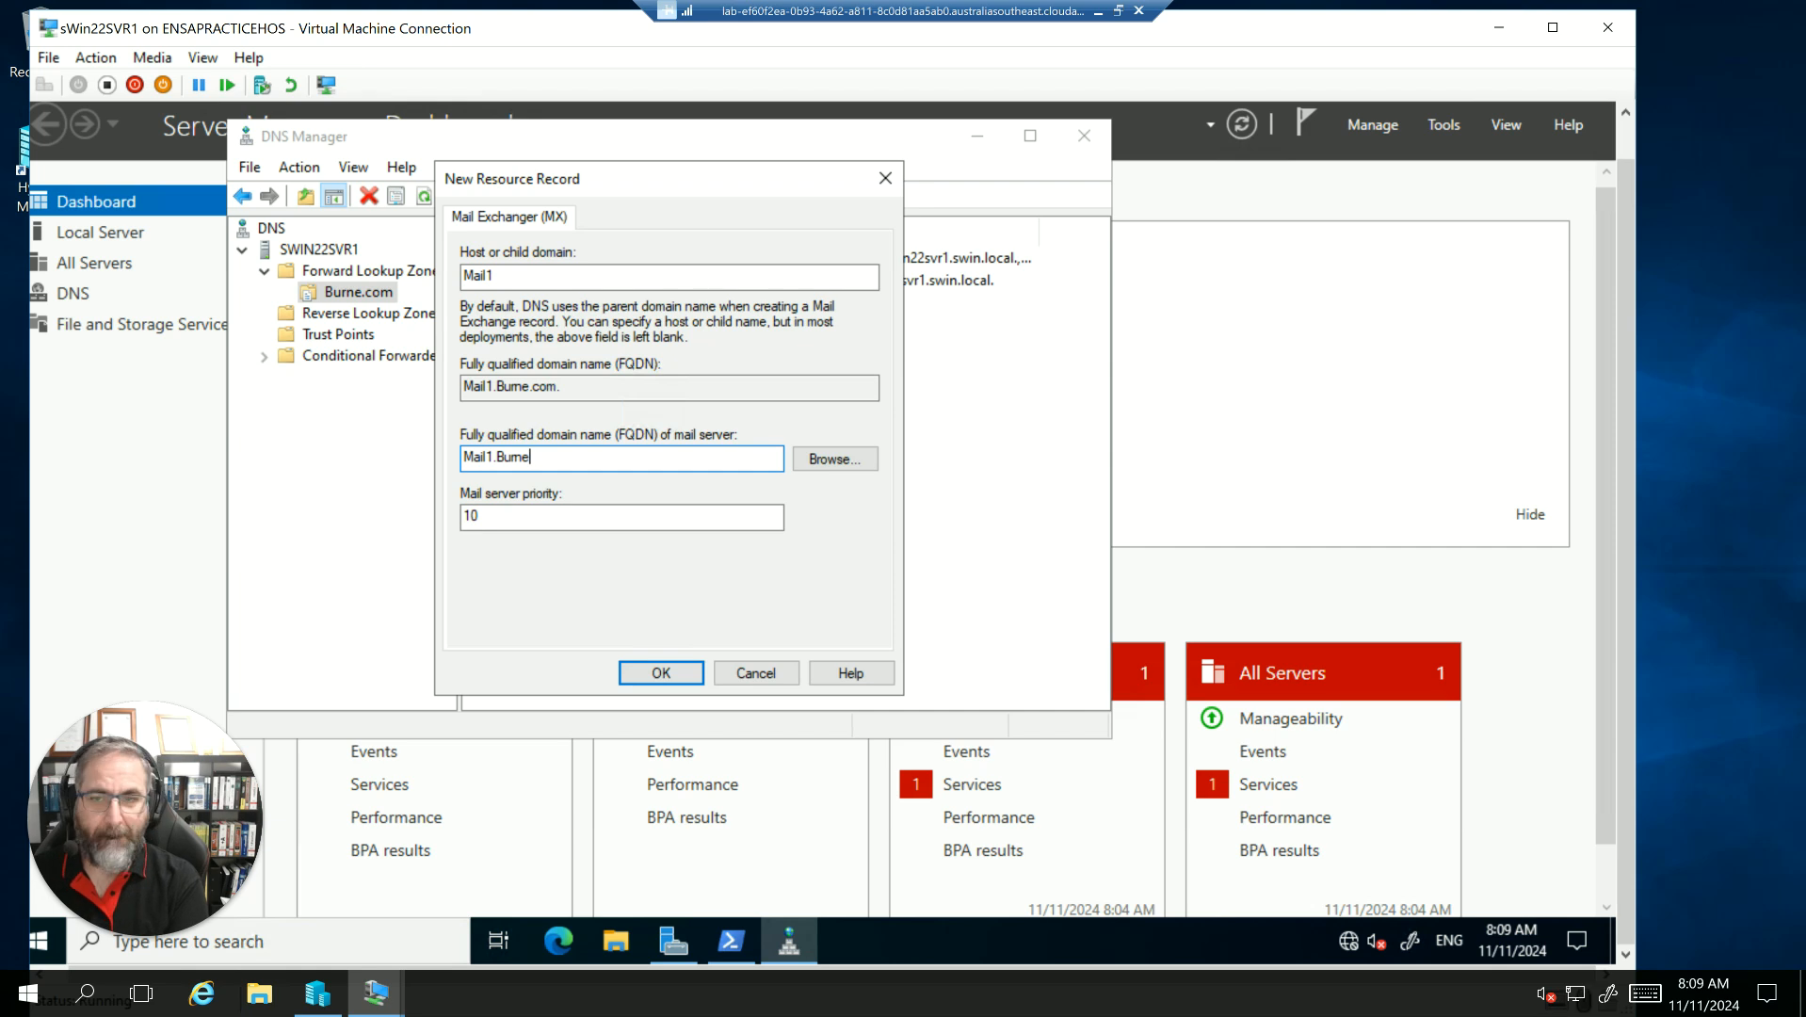
{"action": "type", "text": ".com"}
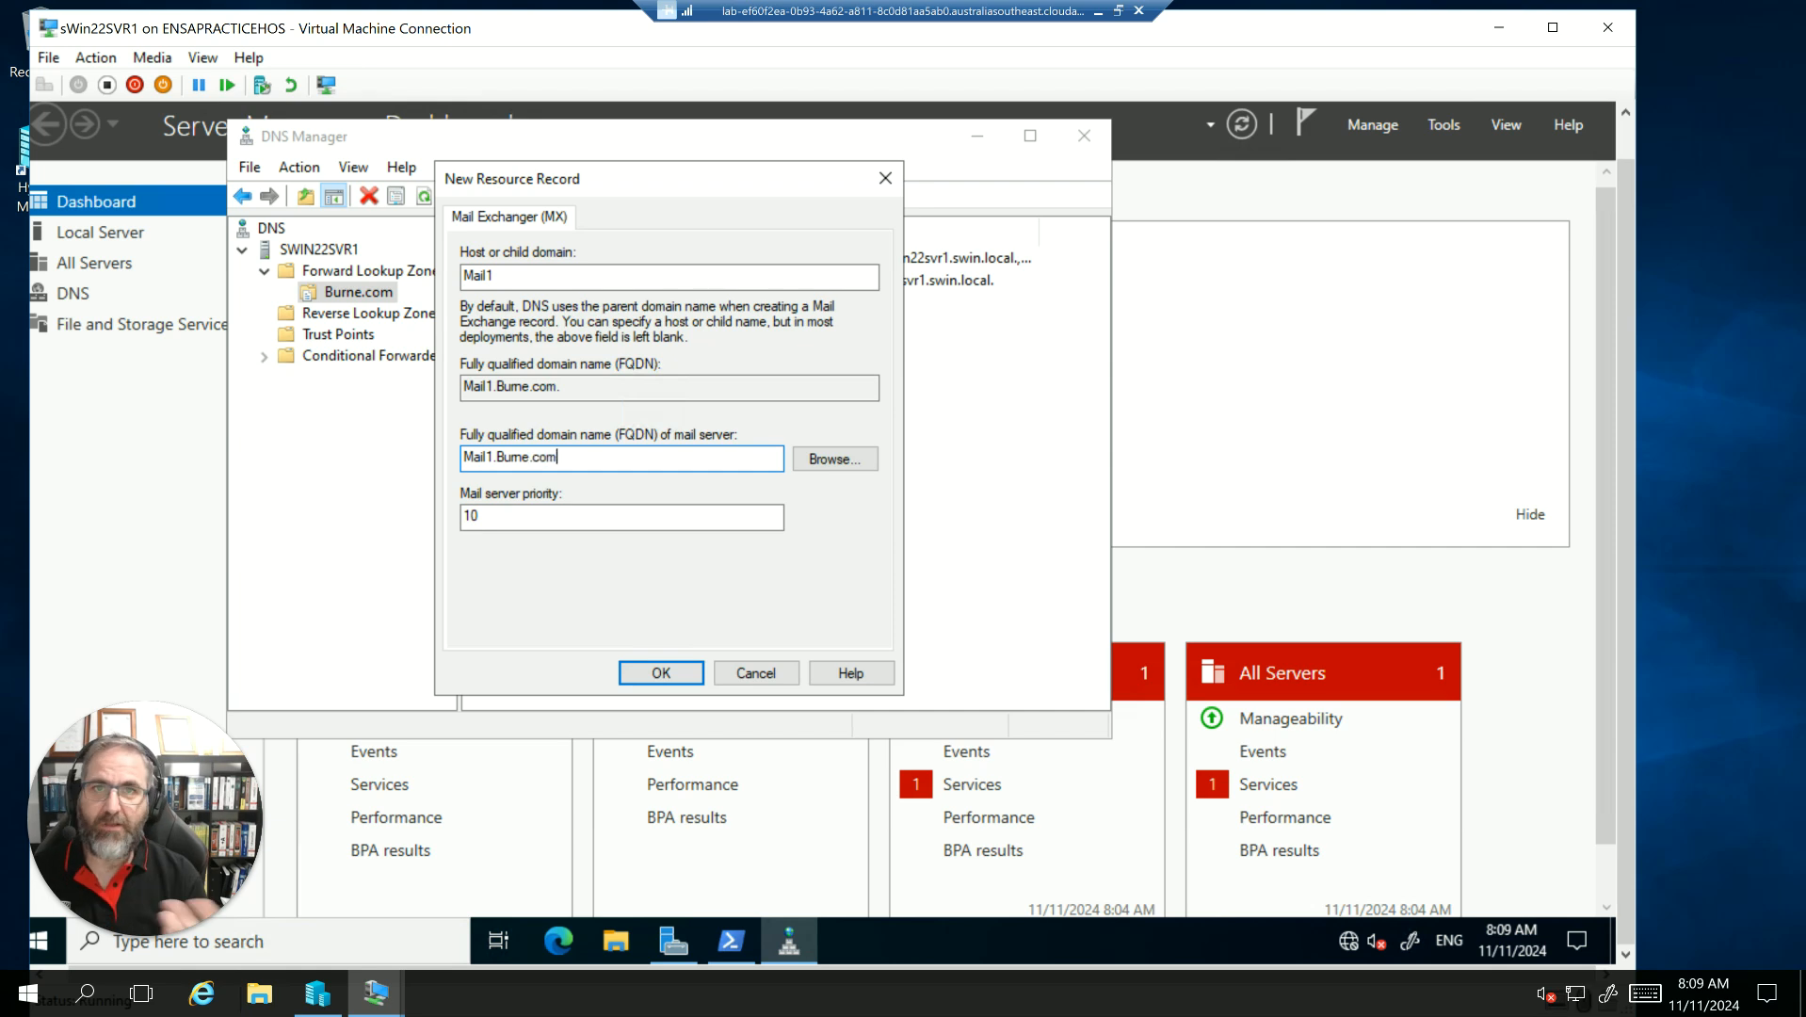
{"action": "left_click", "coordinate": [835, 460]}
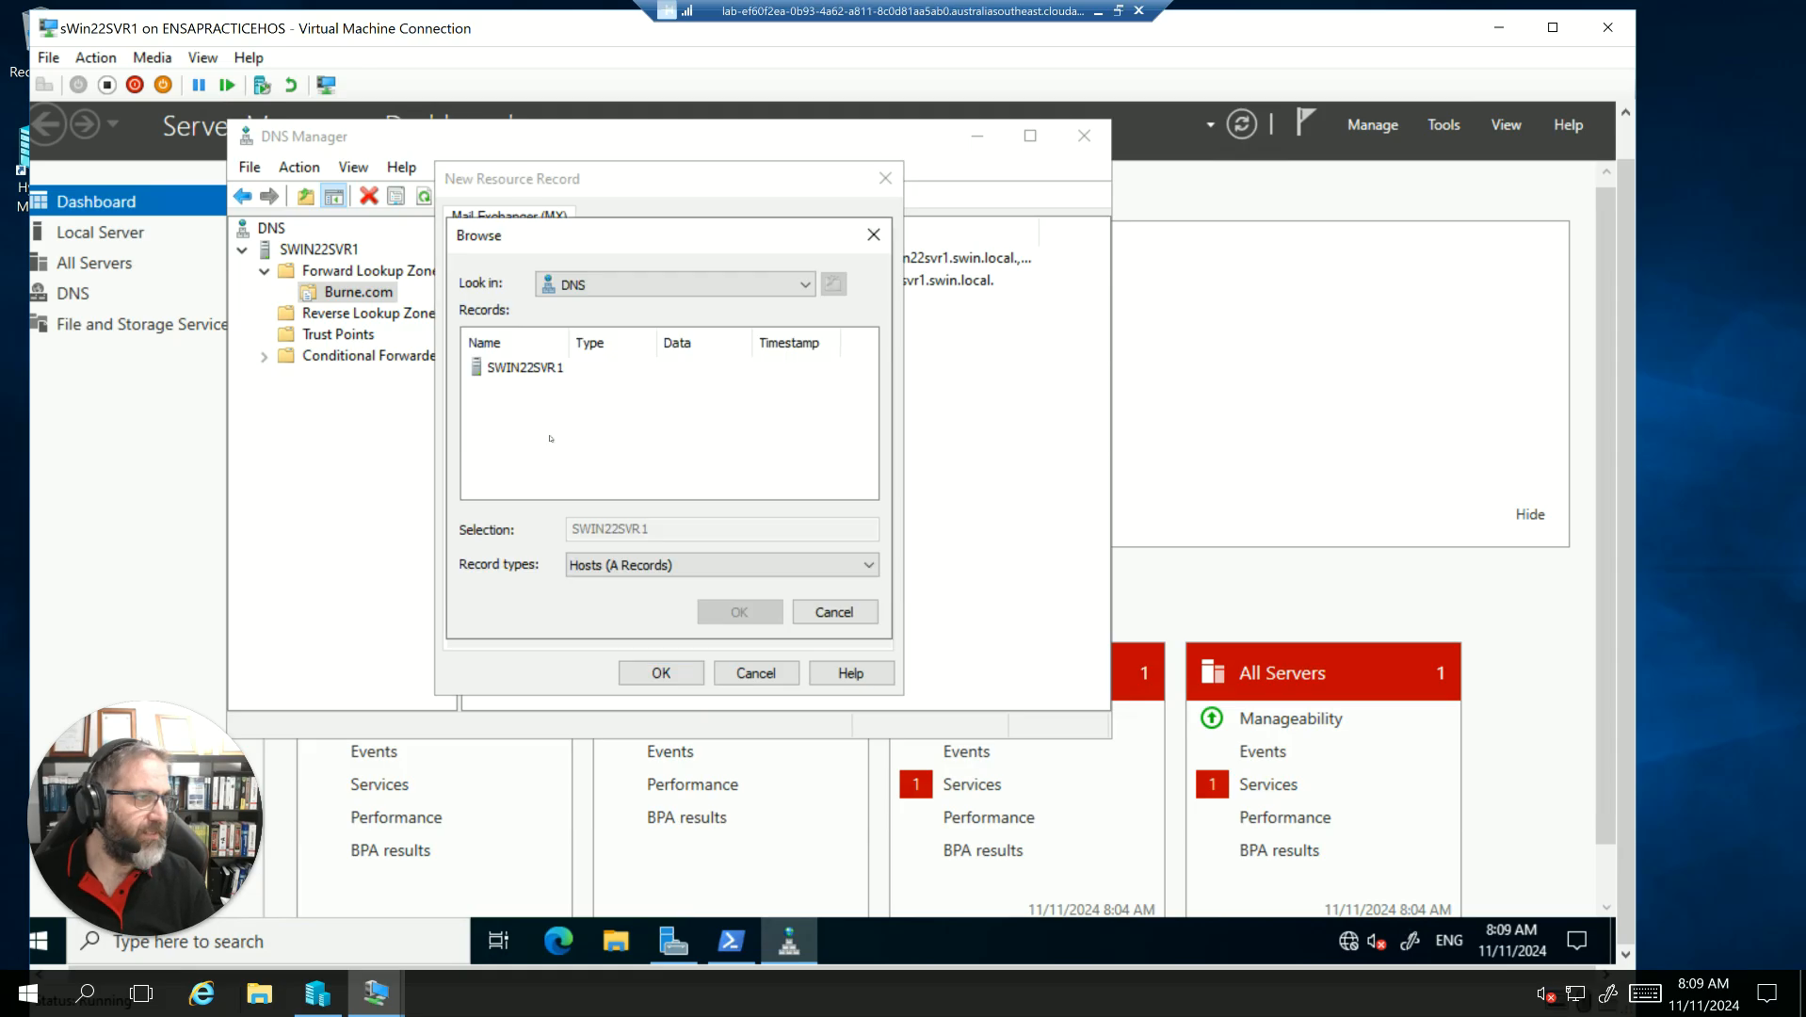
{"action": "left_click", "coordinate": [833, 612]}
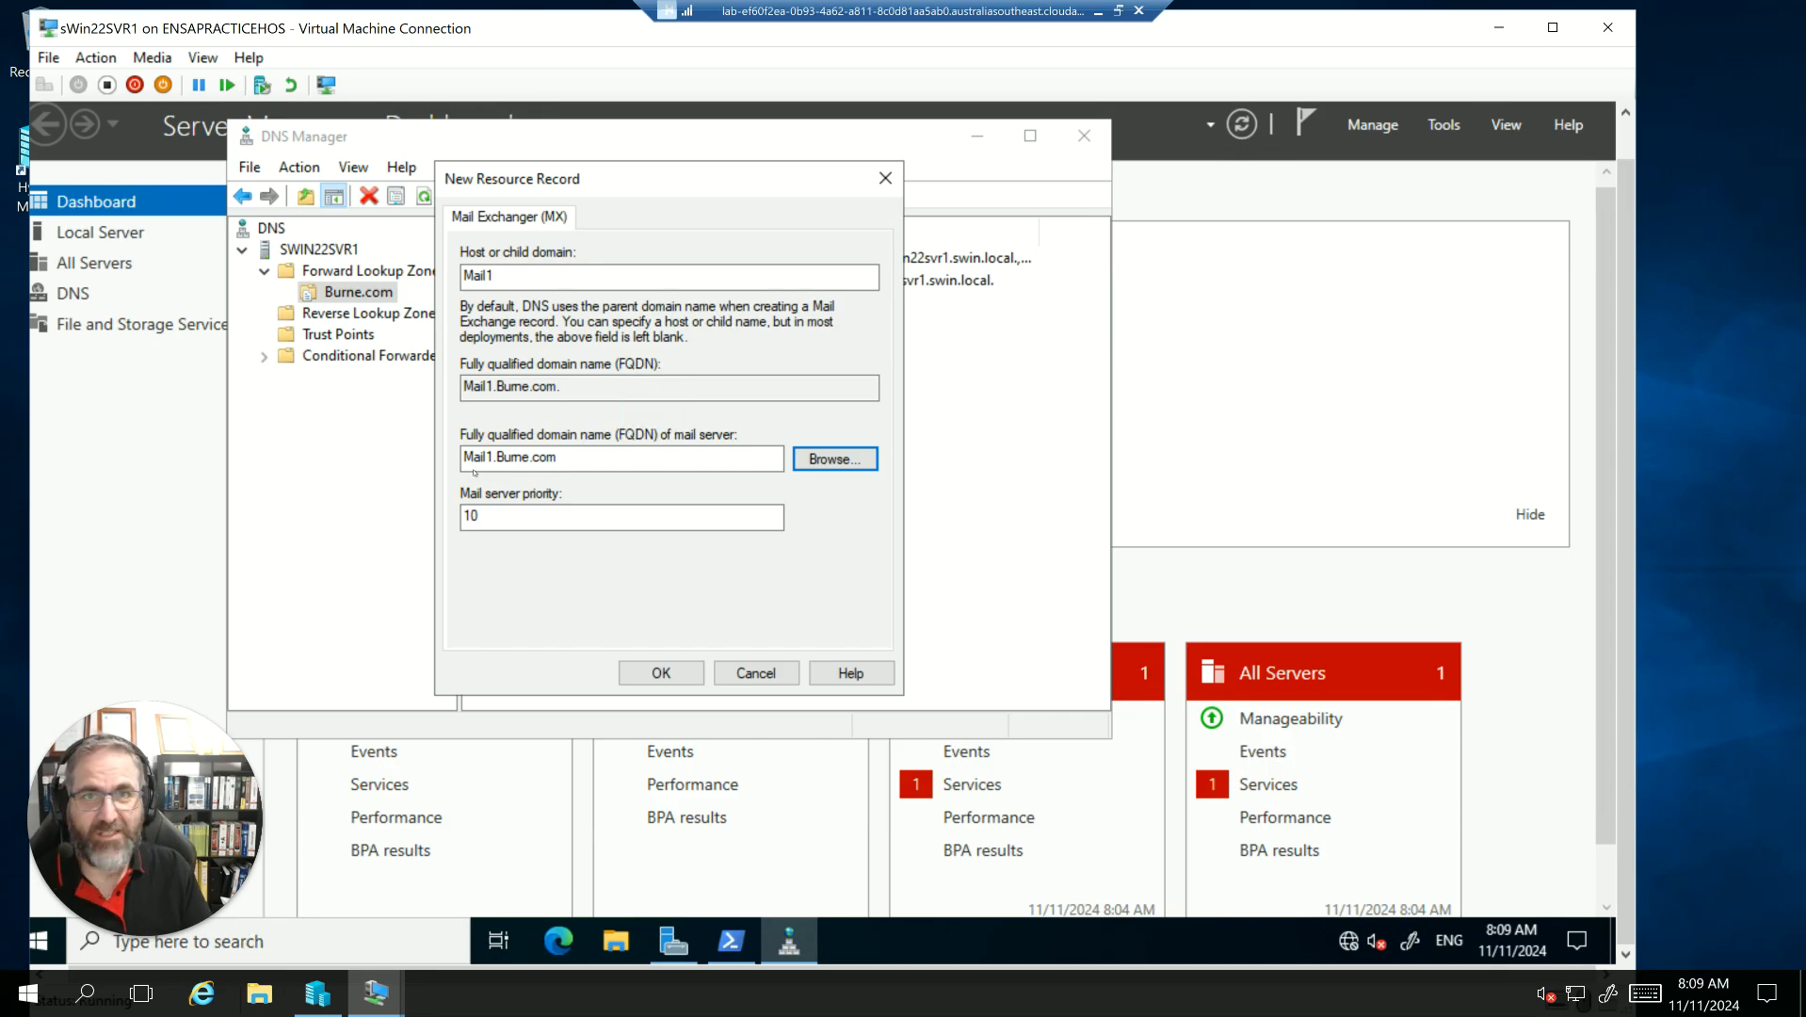
{"action": "left_click", "coordinate": [576, 459]}
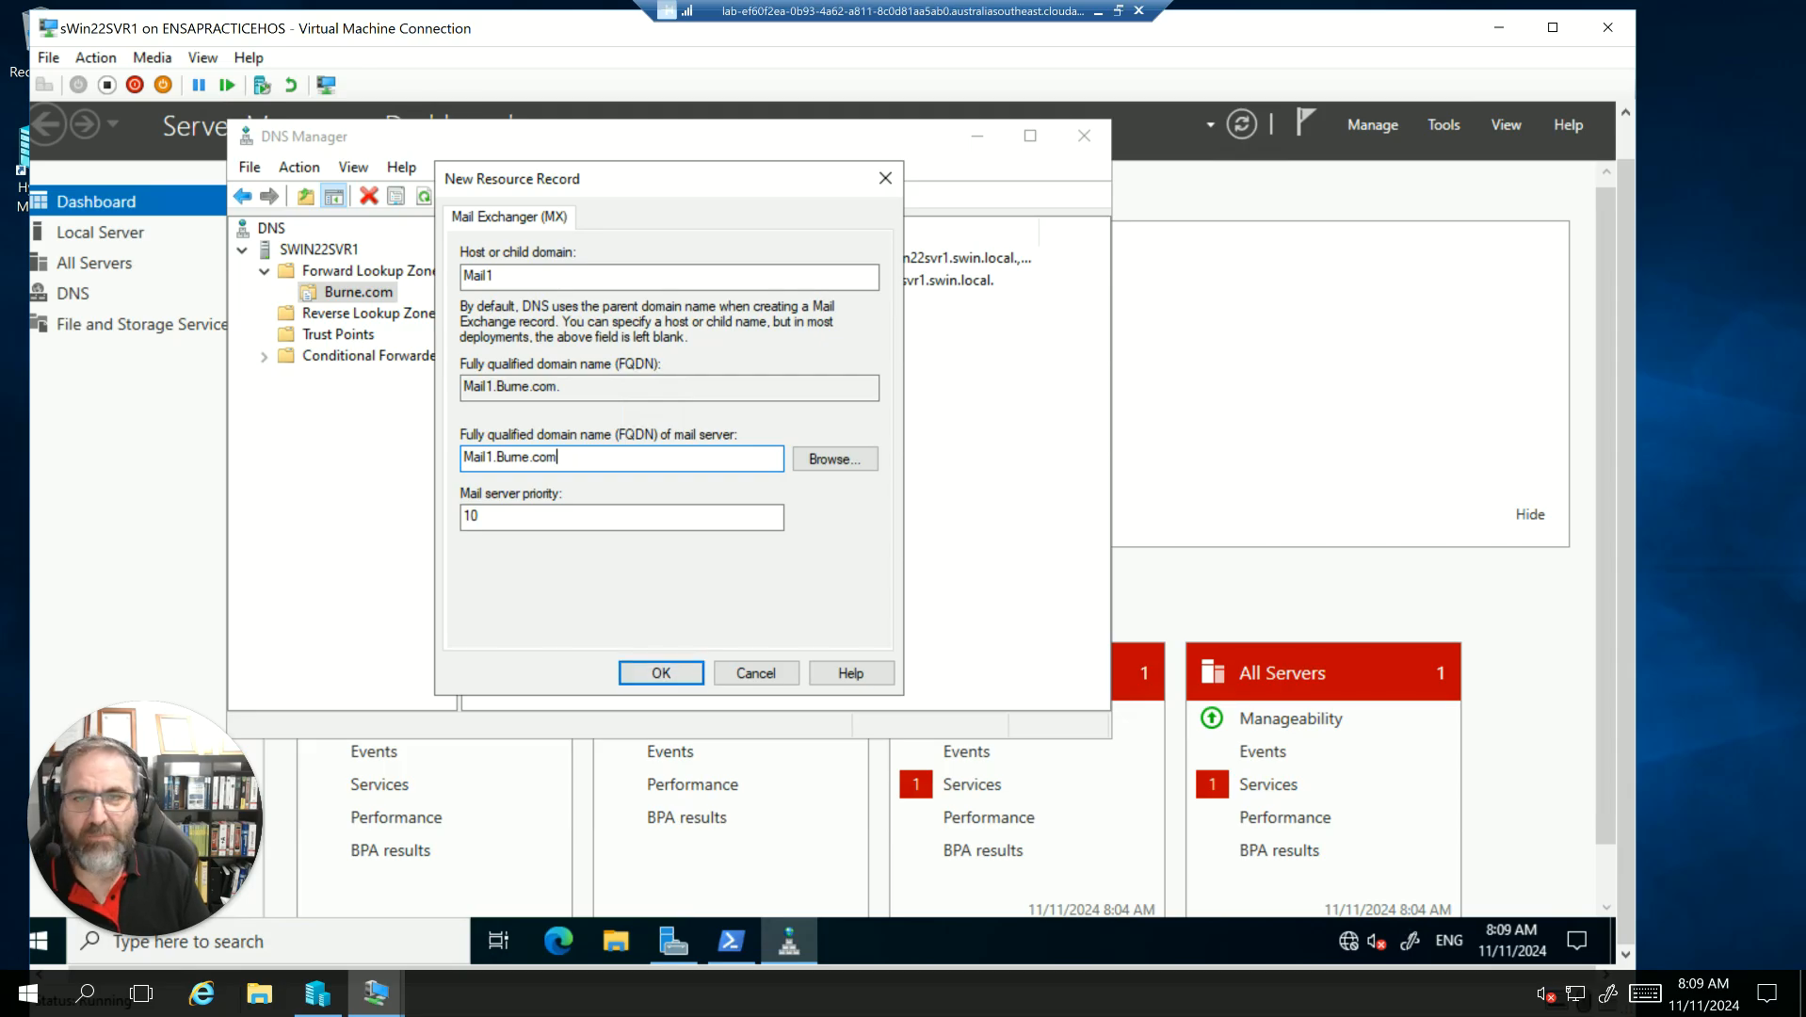
{"action": "left_click", "coordinate": [663, 672]}
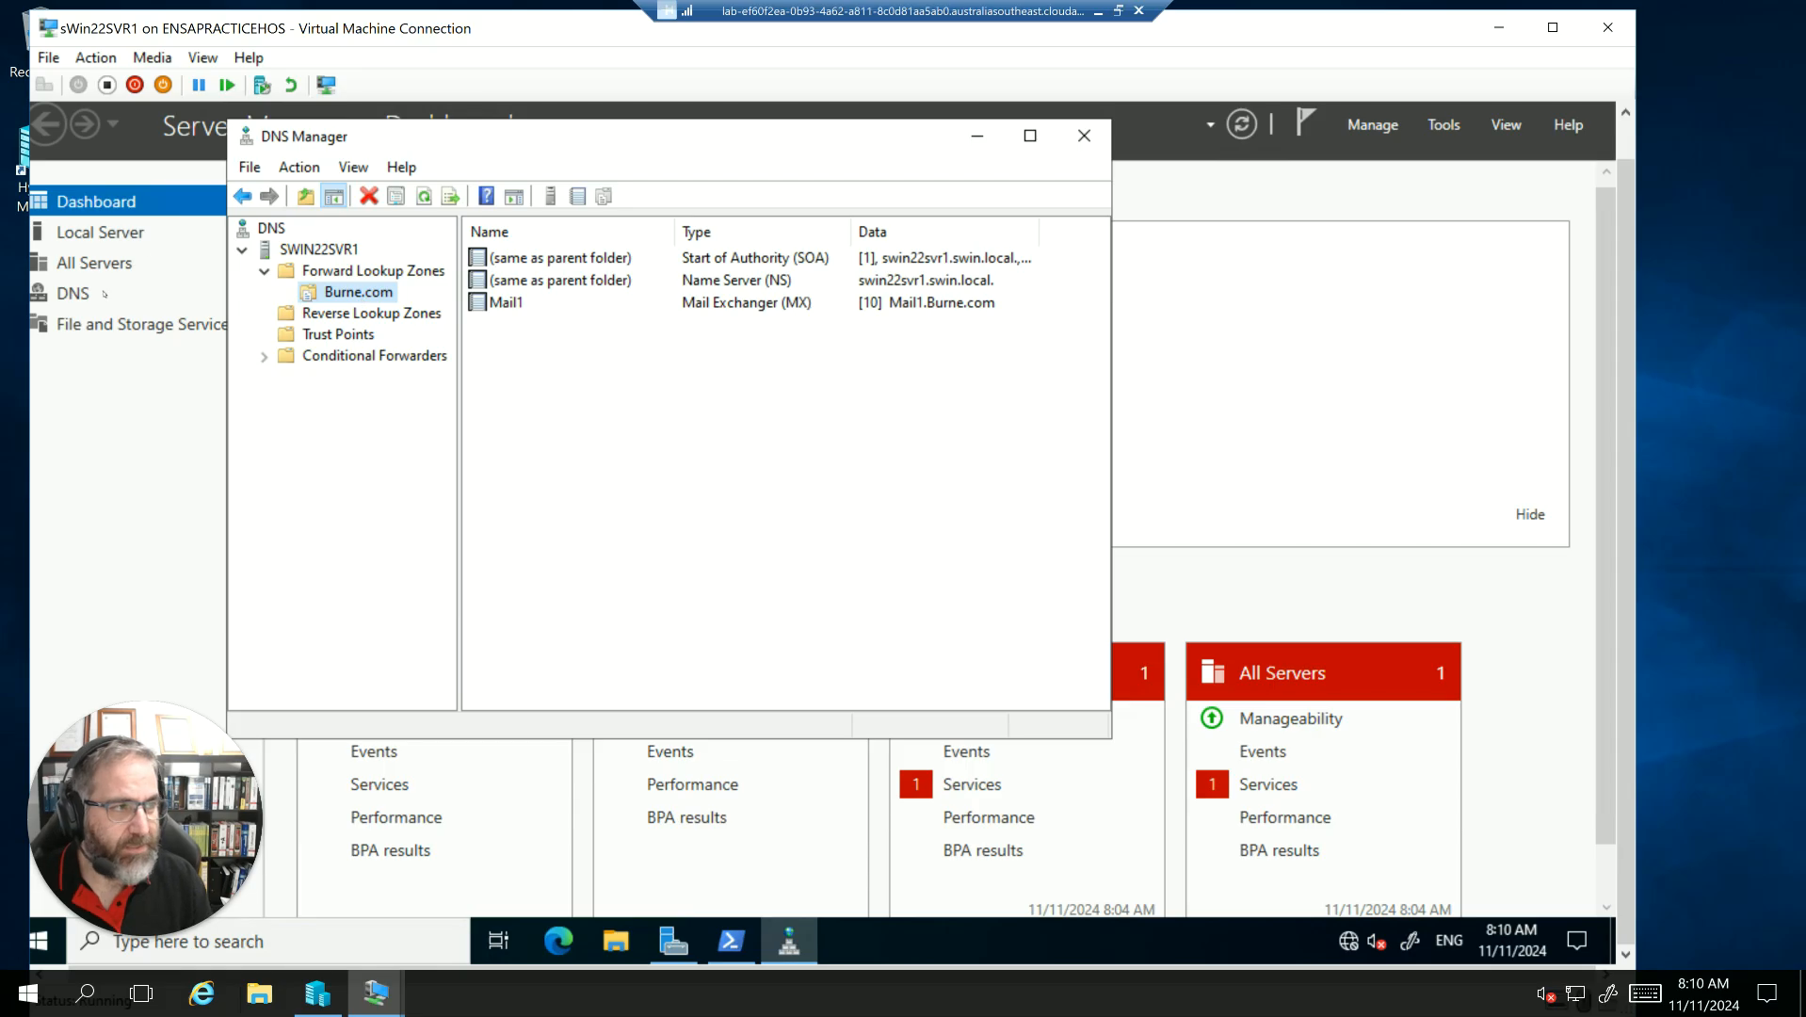
Add a host (A) record named Lync-Srv1 with IP address 72.16.32.250 to the Burne.com zone.
{"action": "right_click", "coordinate": [340, 293]}
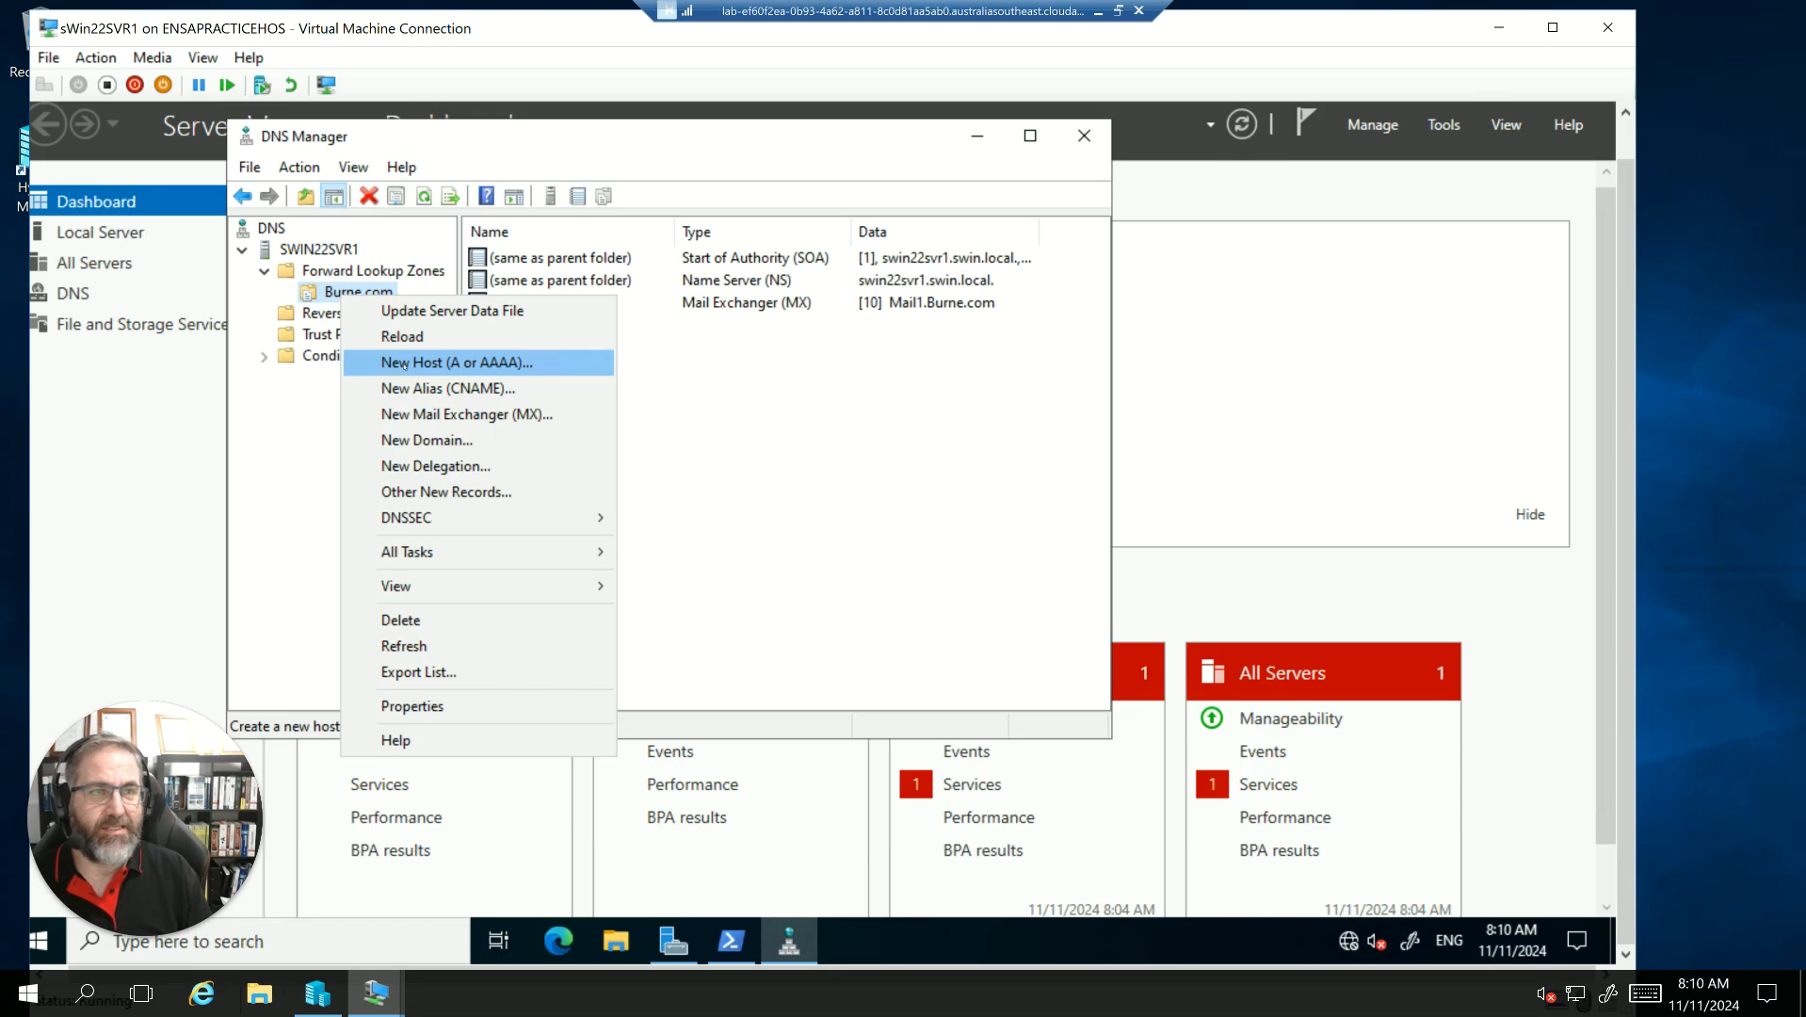
{"action": "left_click", "coordinate": [405, 364]}
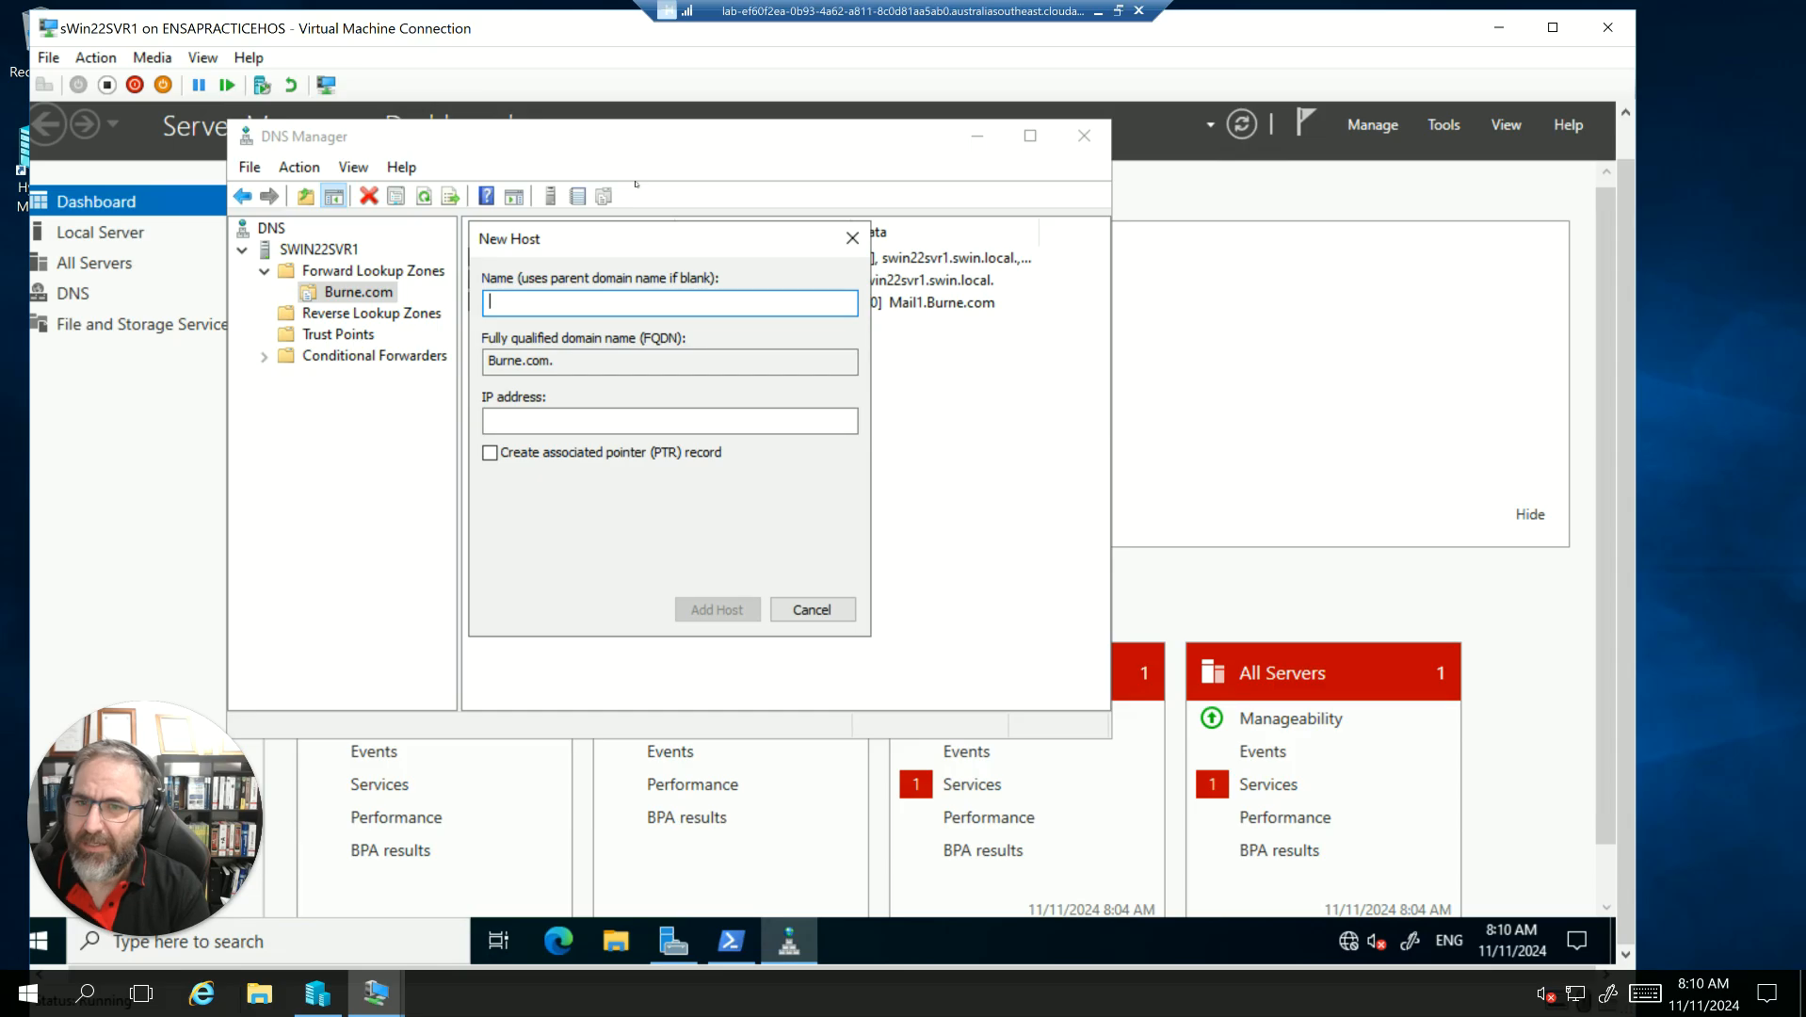
{"action": "type", "text": "L"}
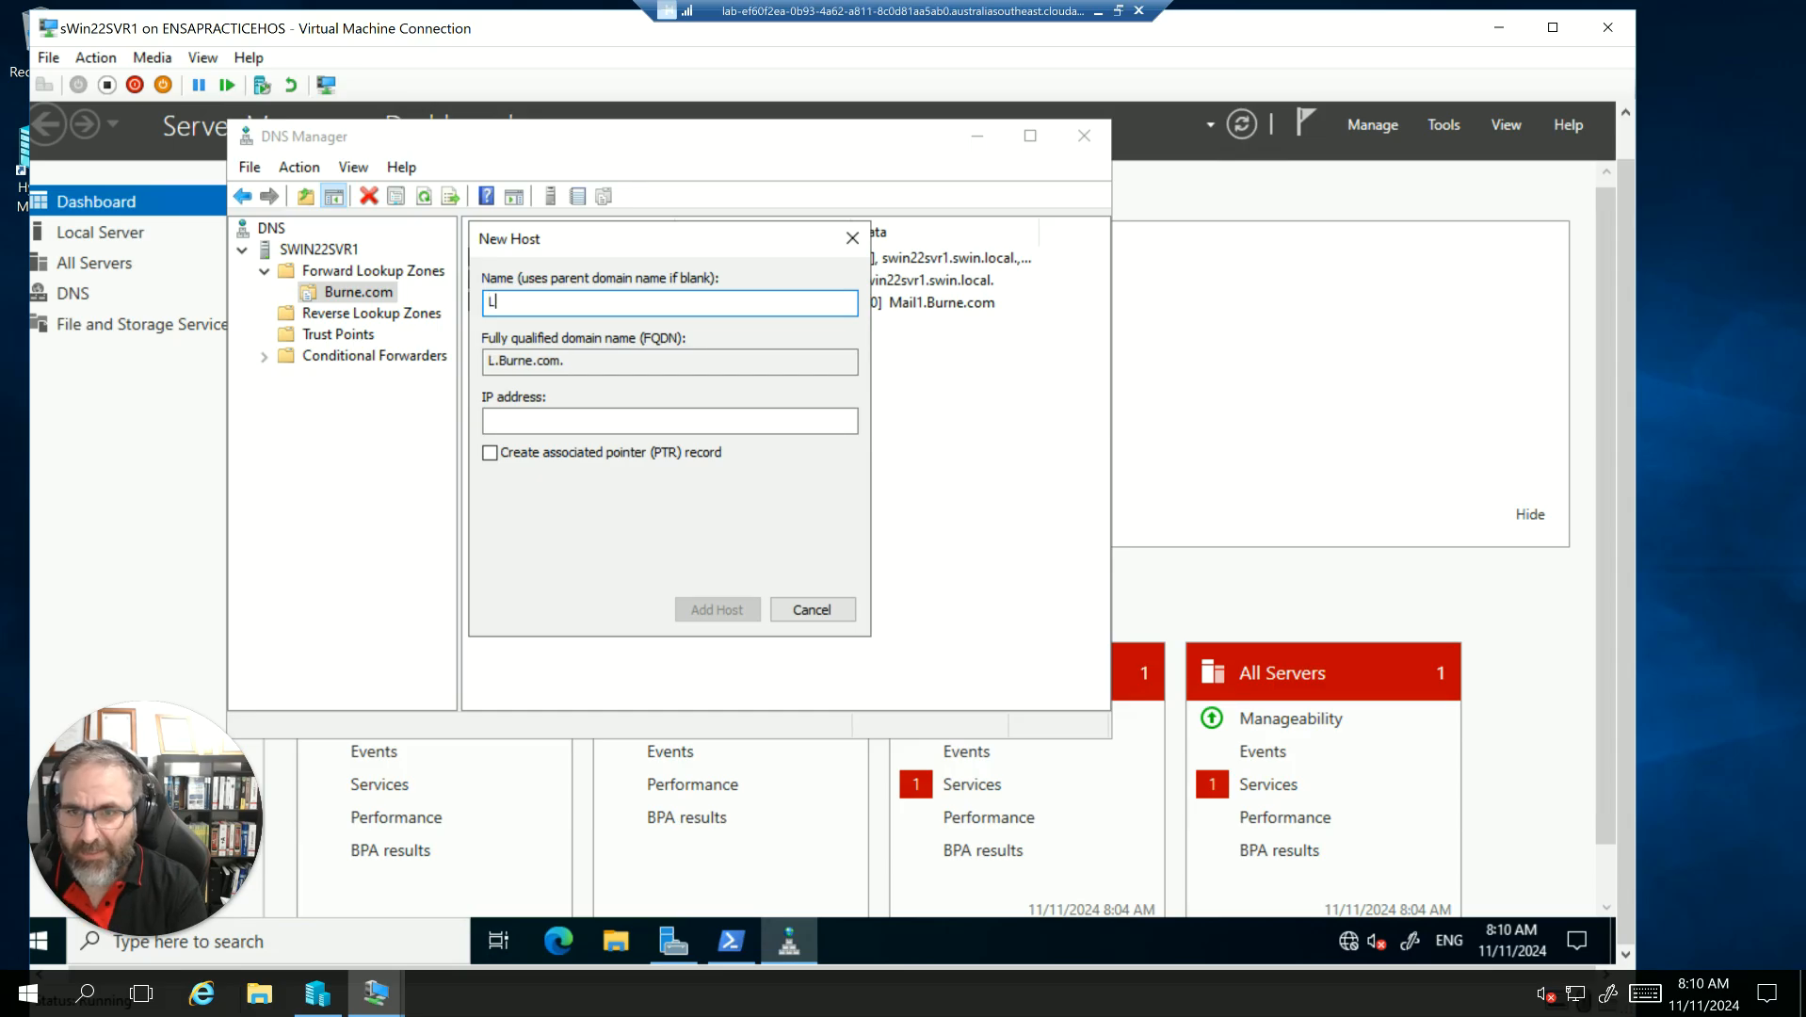
{"action": "type", "text": "ync-Srv"}
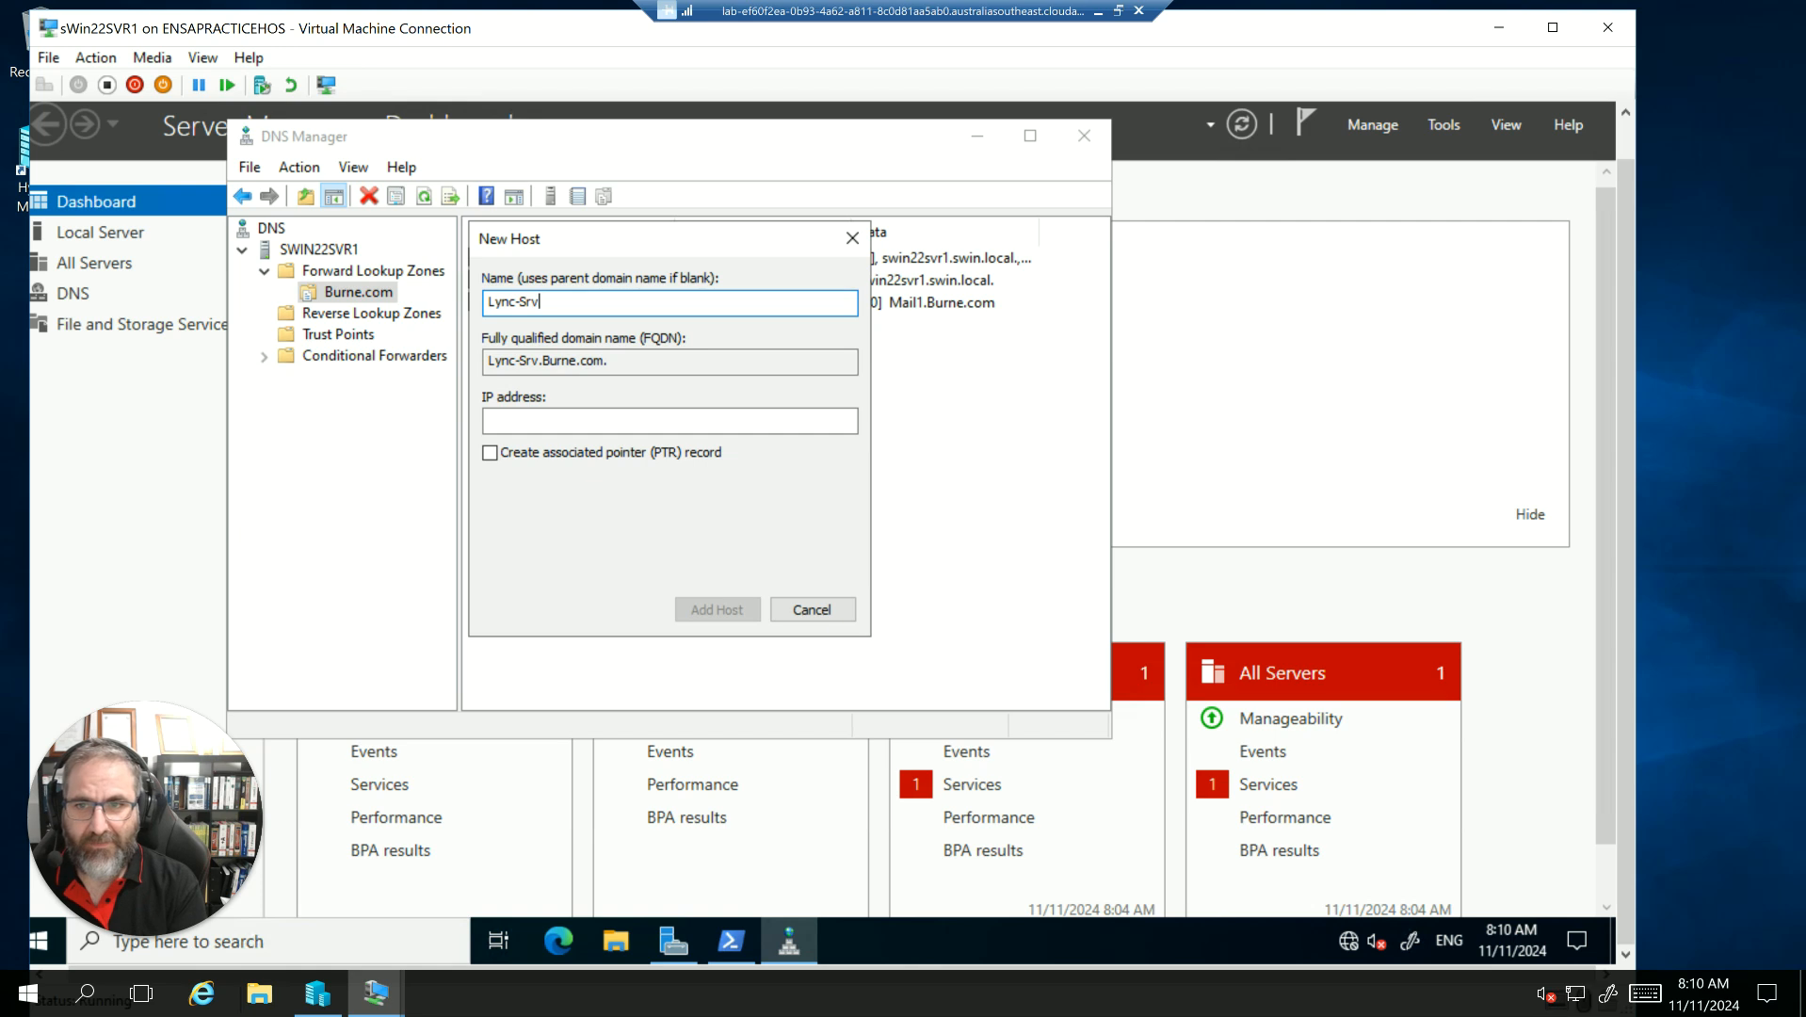
{"action": "type", "text": "1"}
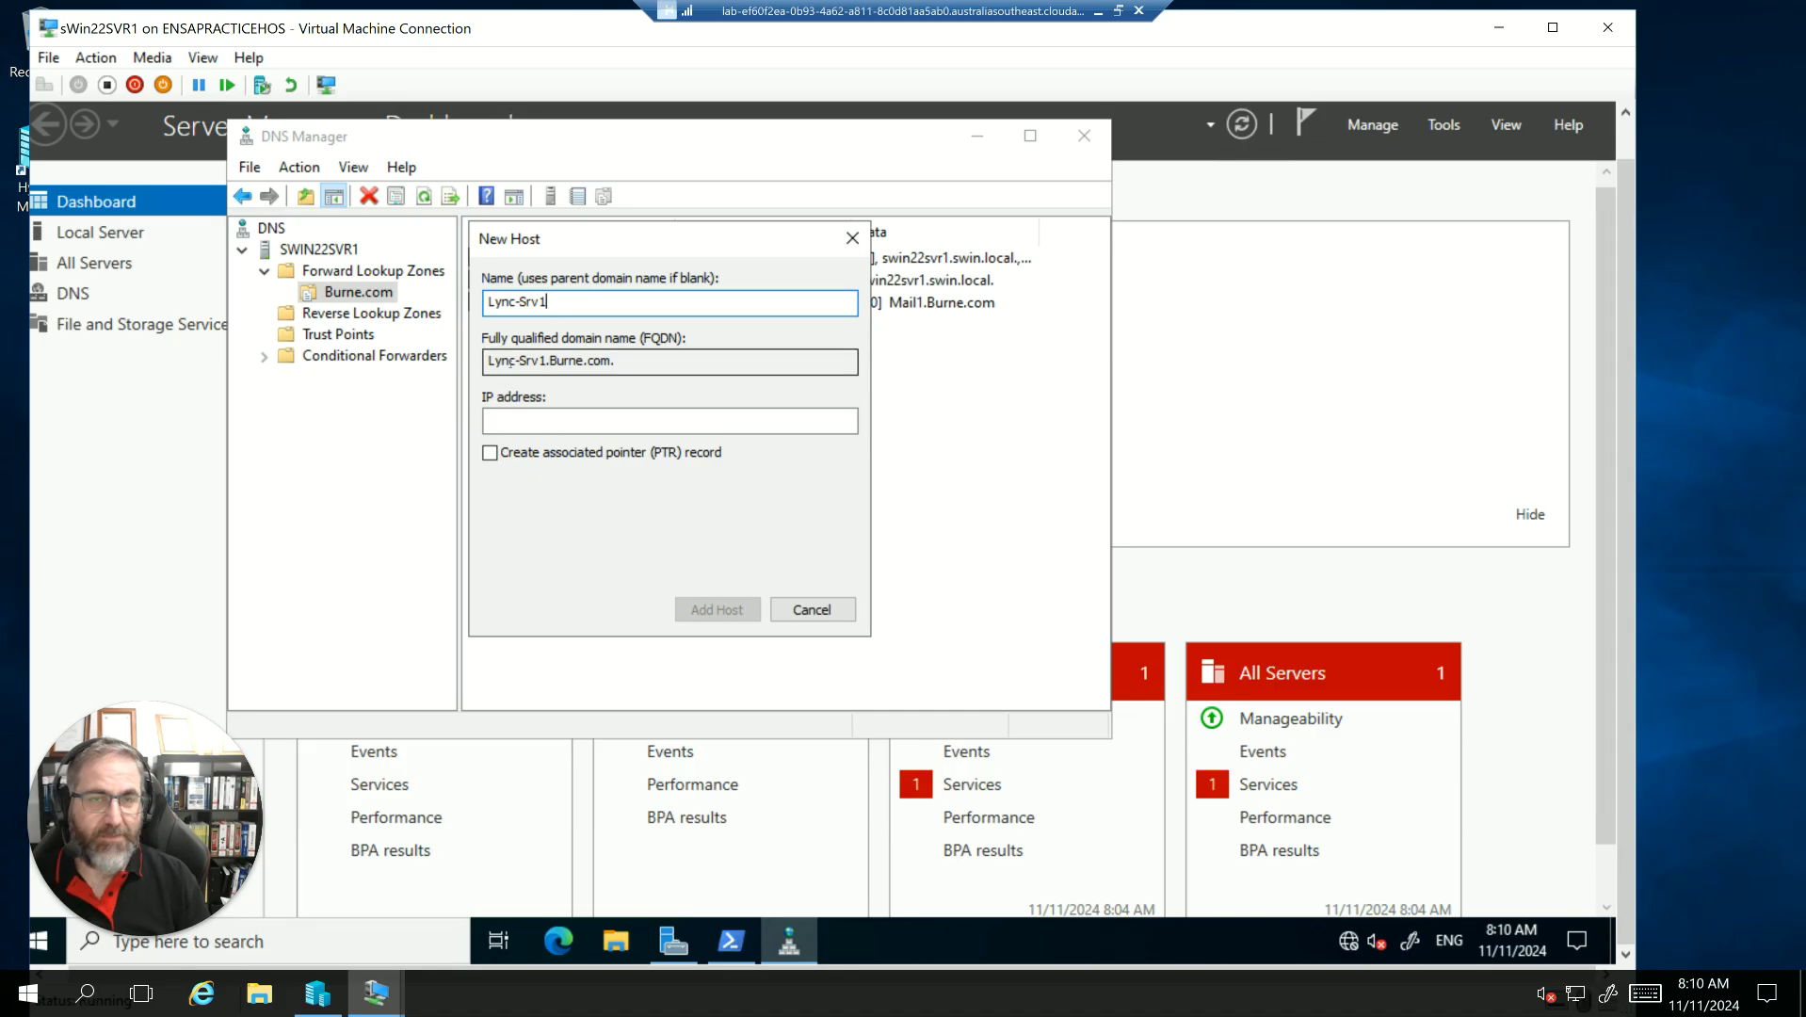
{"action": "left_click", "coordinate": [598, 429]}
{"action": "type", "text": "72.16.32.250"}
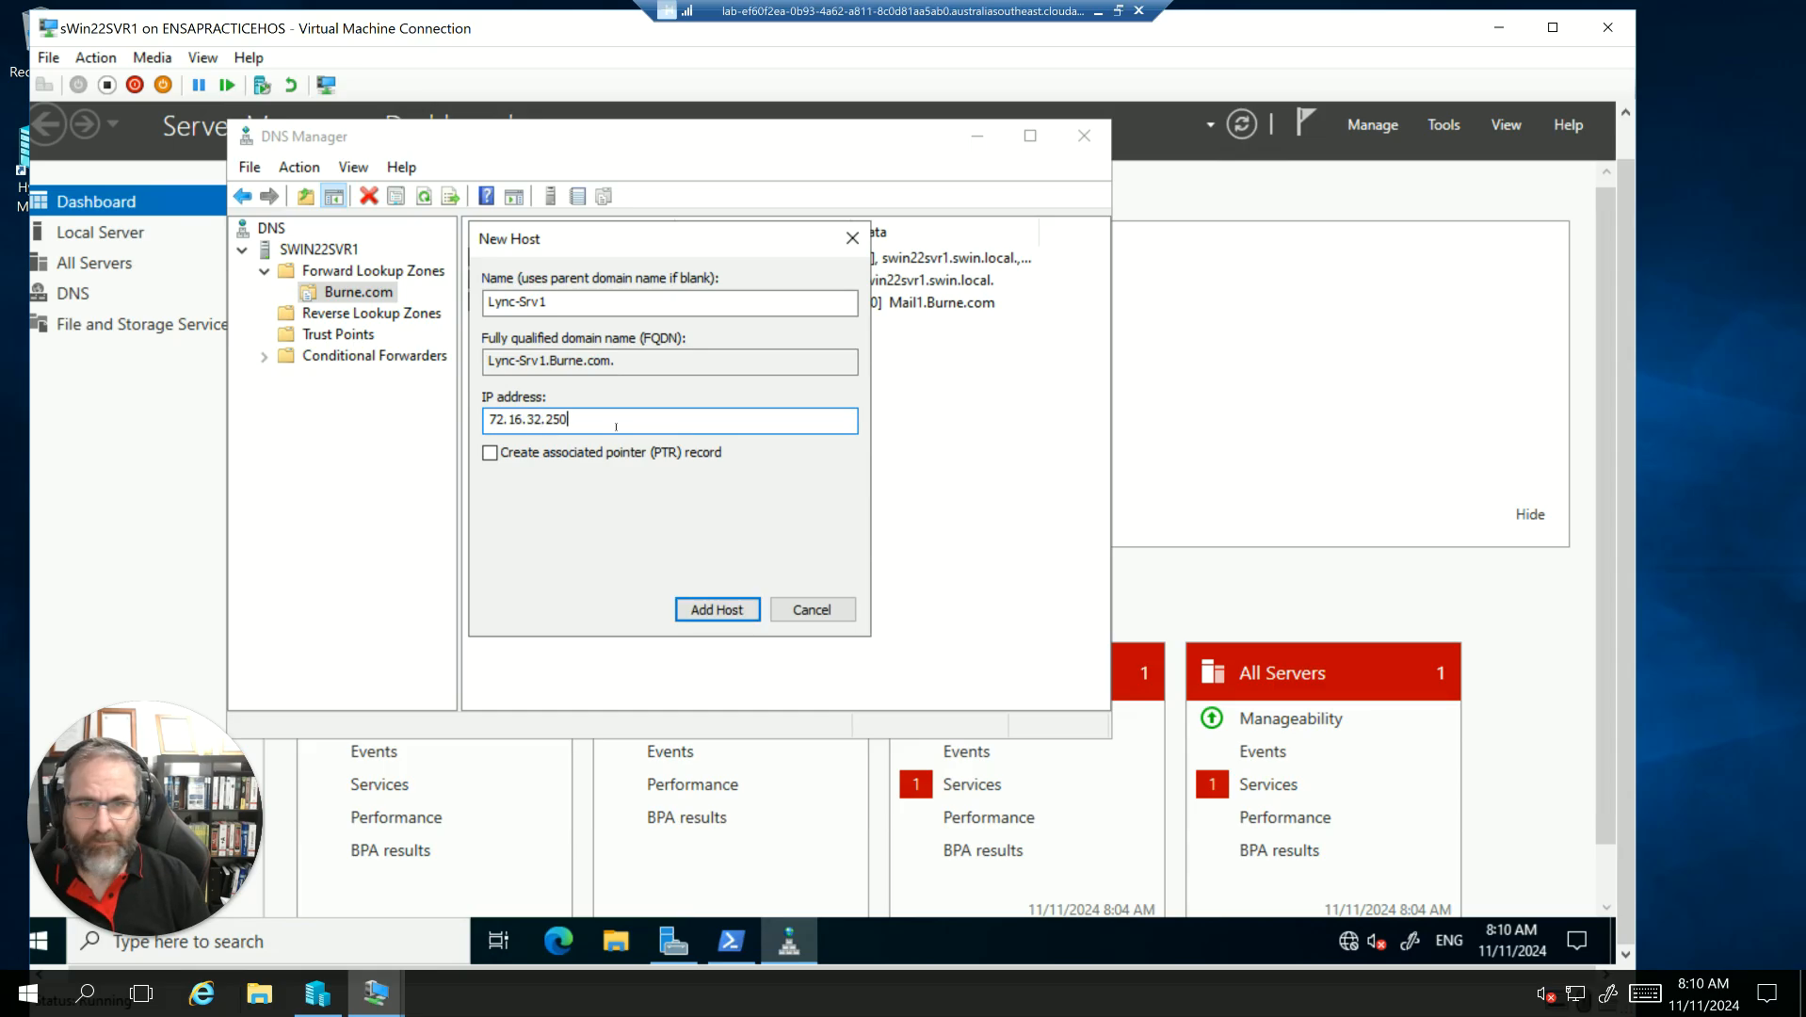
{"action": "left_click", "coordinate": [717, 610]}
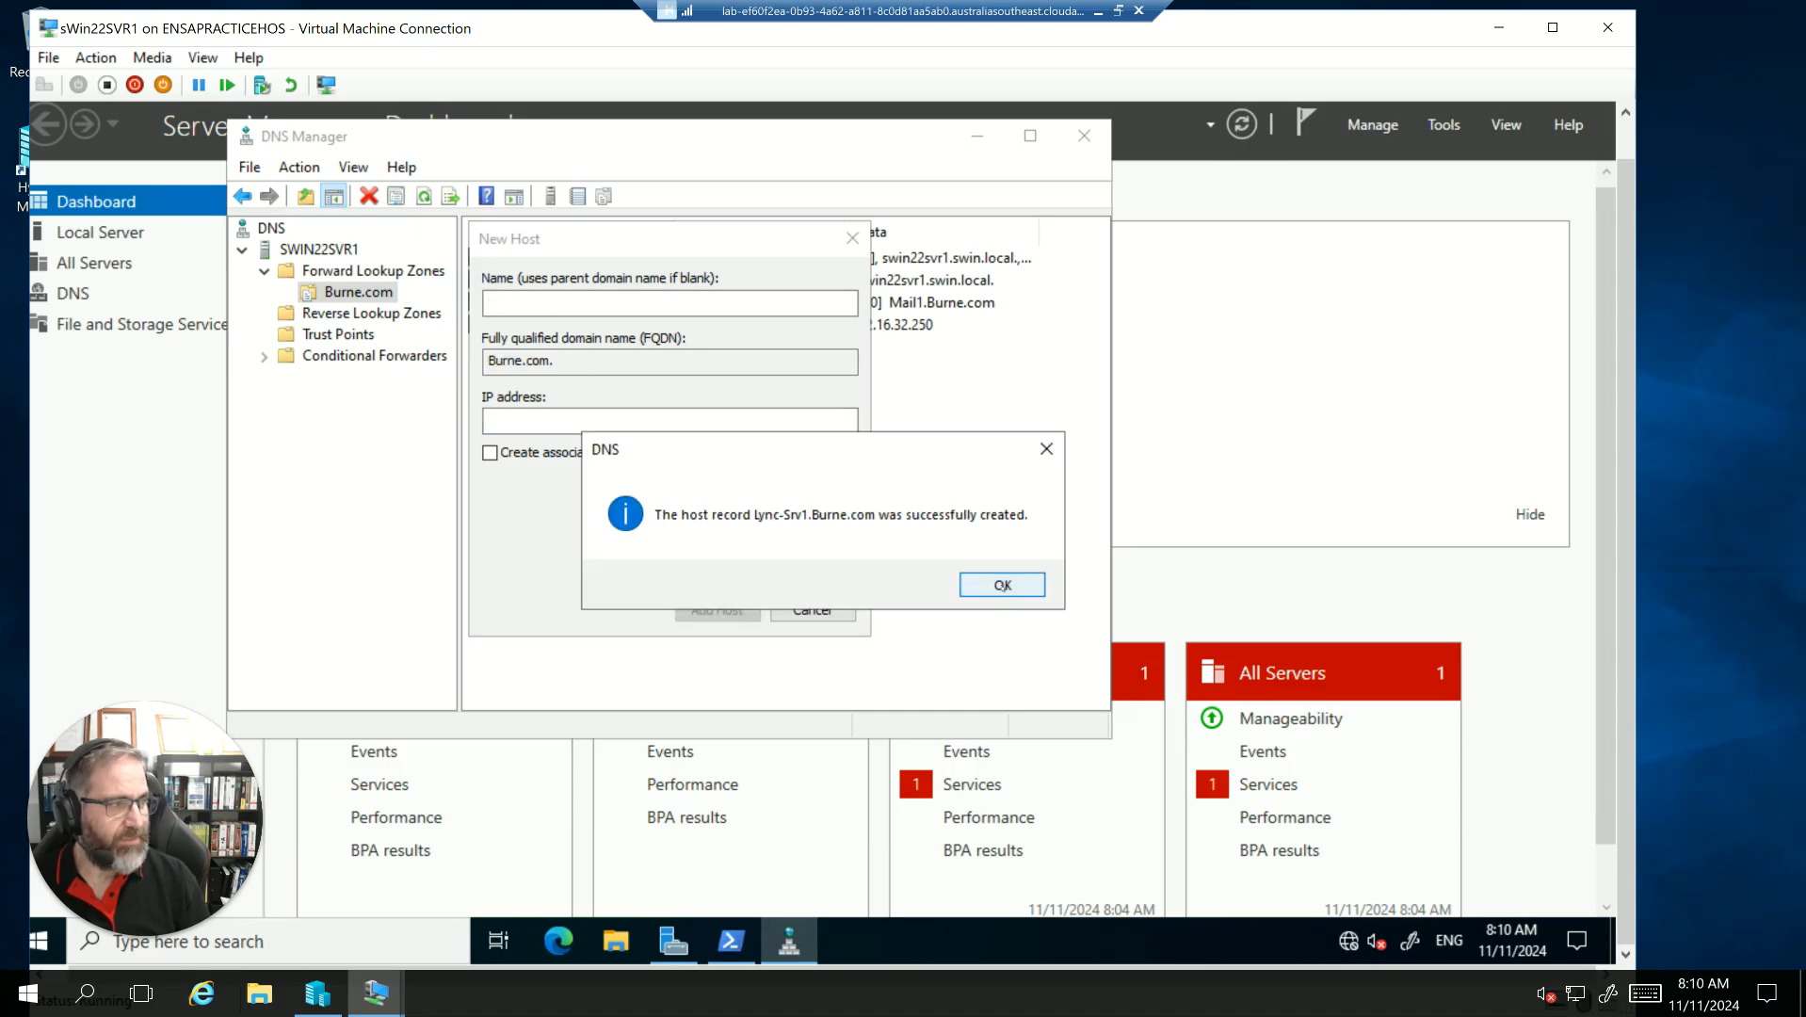
{"action": "left_click", "coordinate": [1002, 586]}
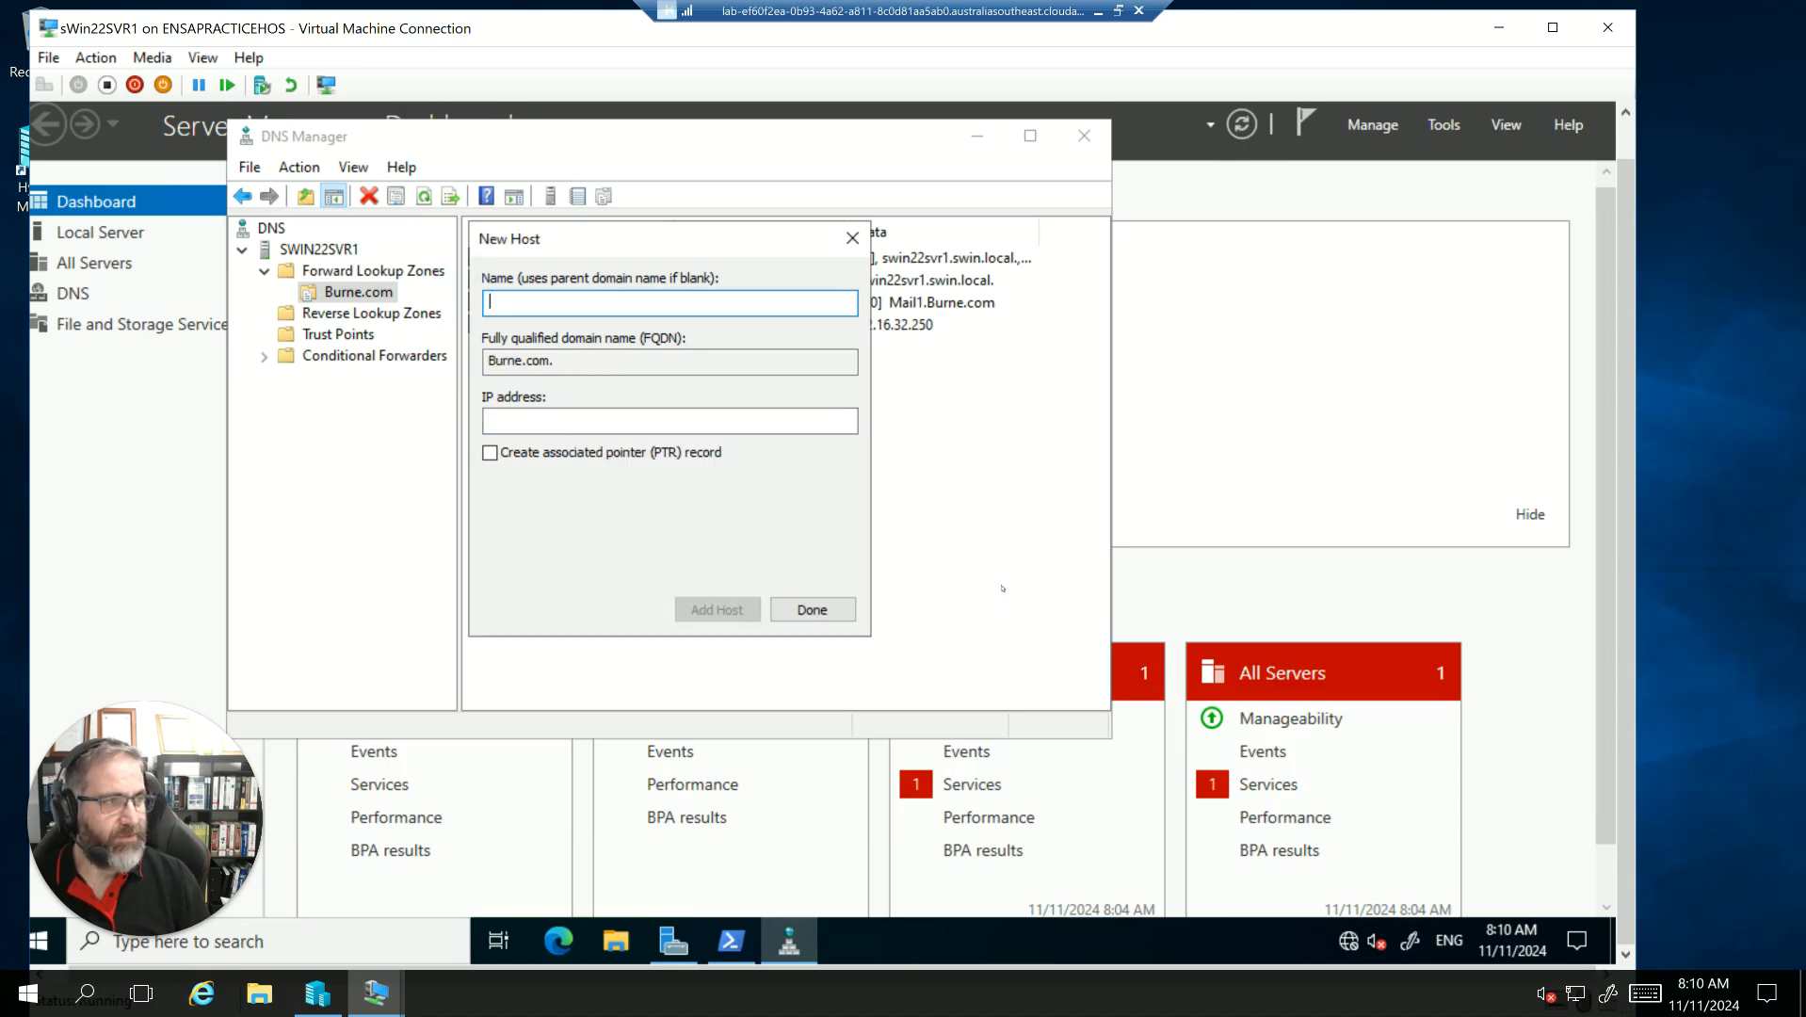
{"action": "left_click", "coordinate": [805, 610]}
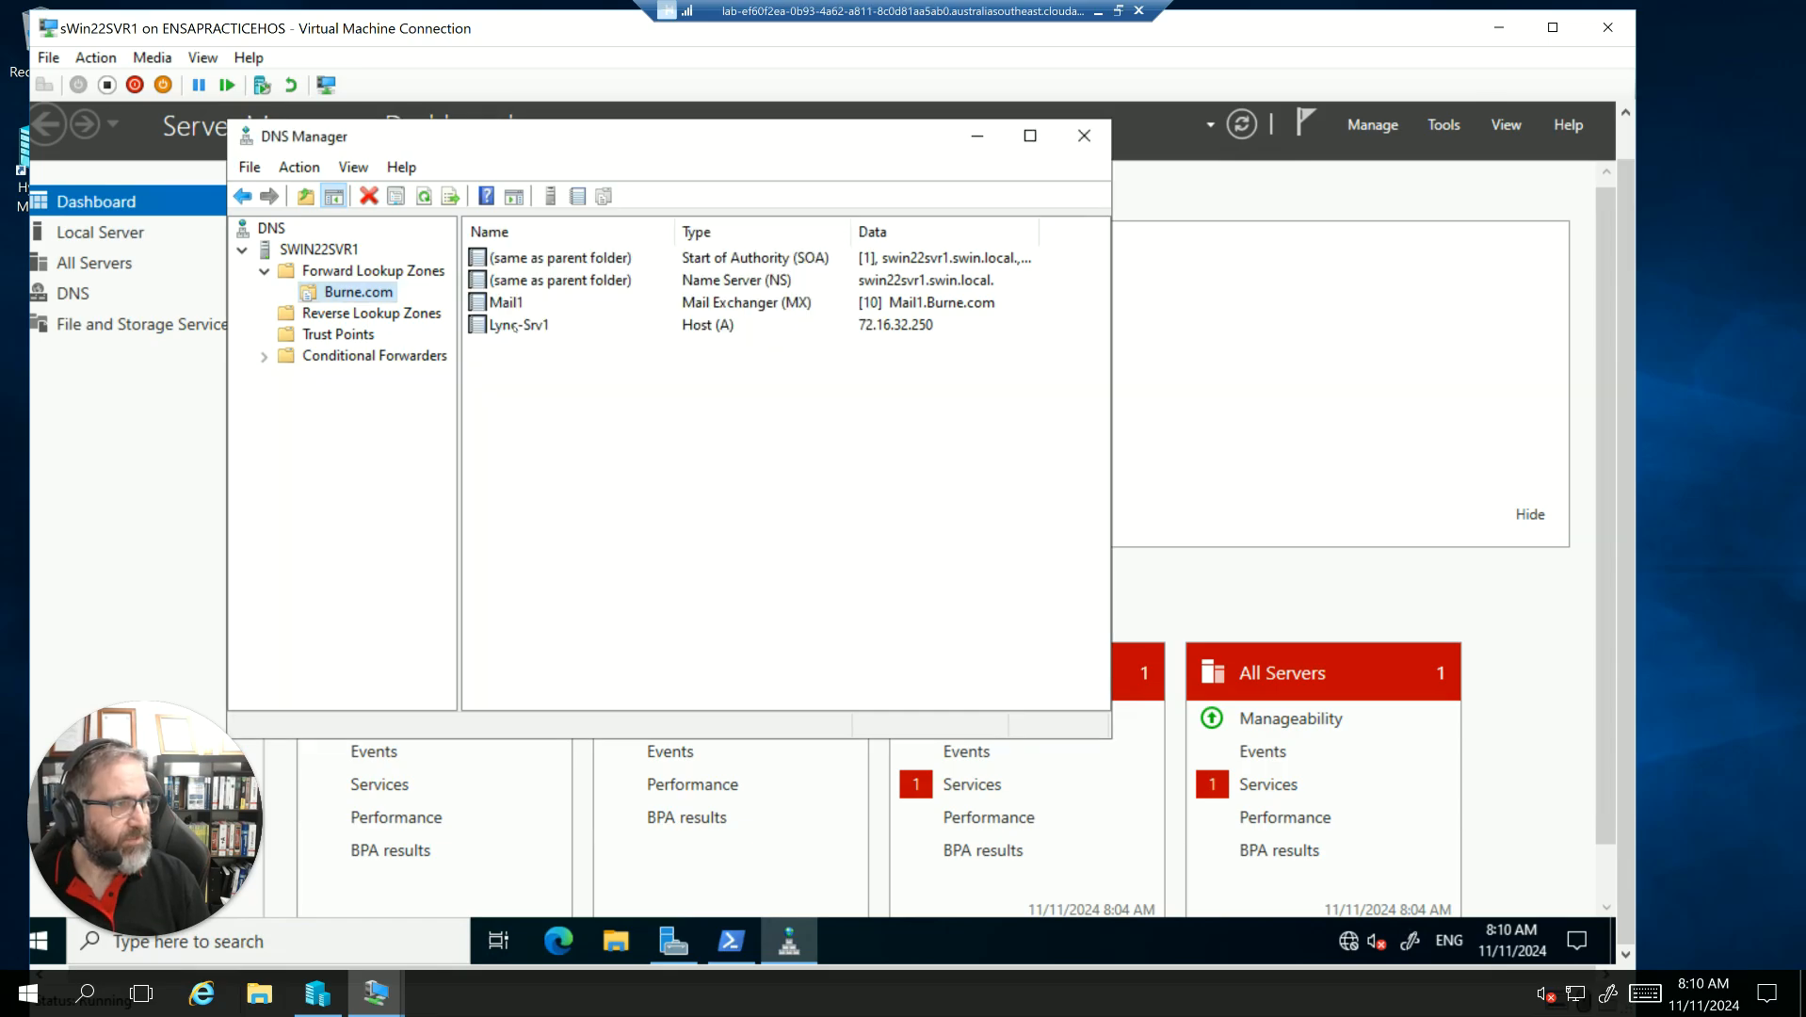
{"action": "left_click", "coordinate": [515, 326]}
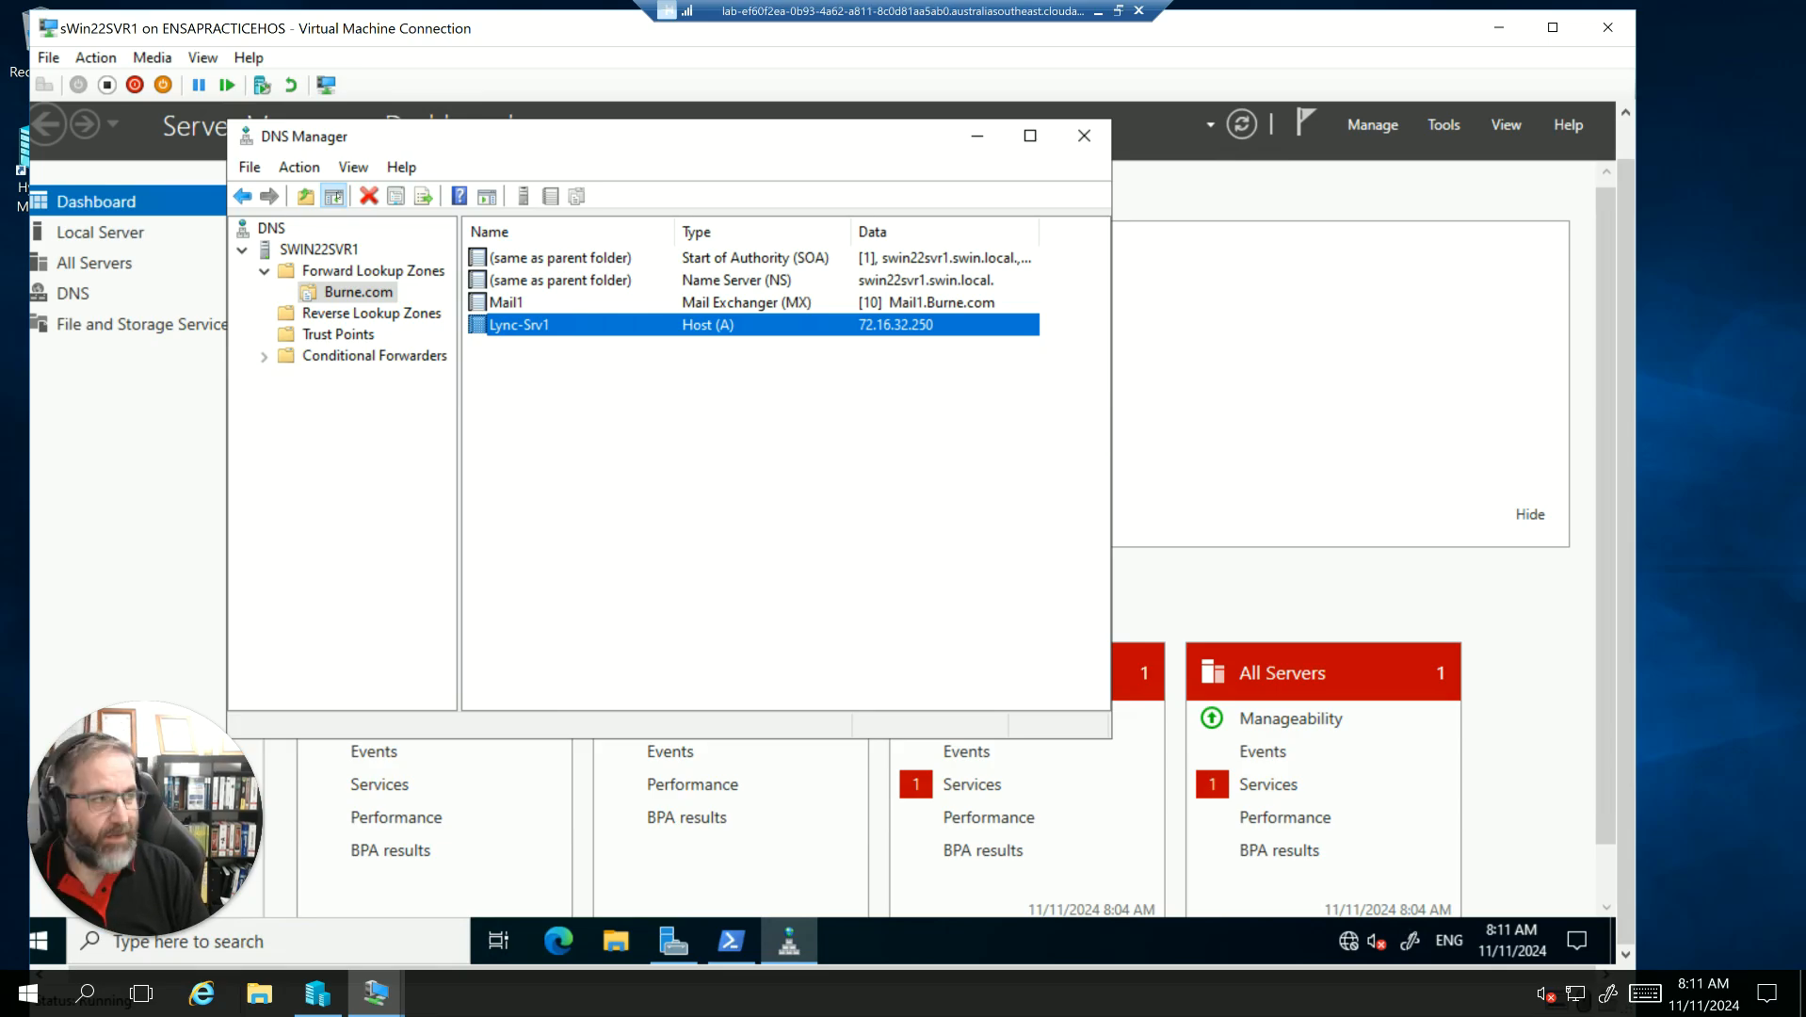
{"action": "right_click", "coordinate": [356, 295]}
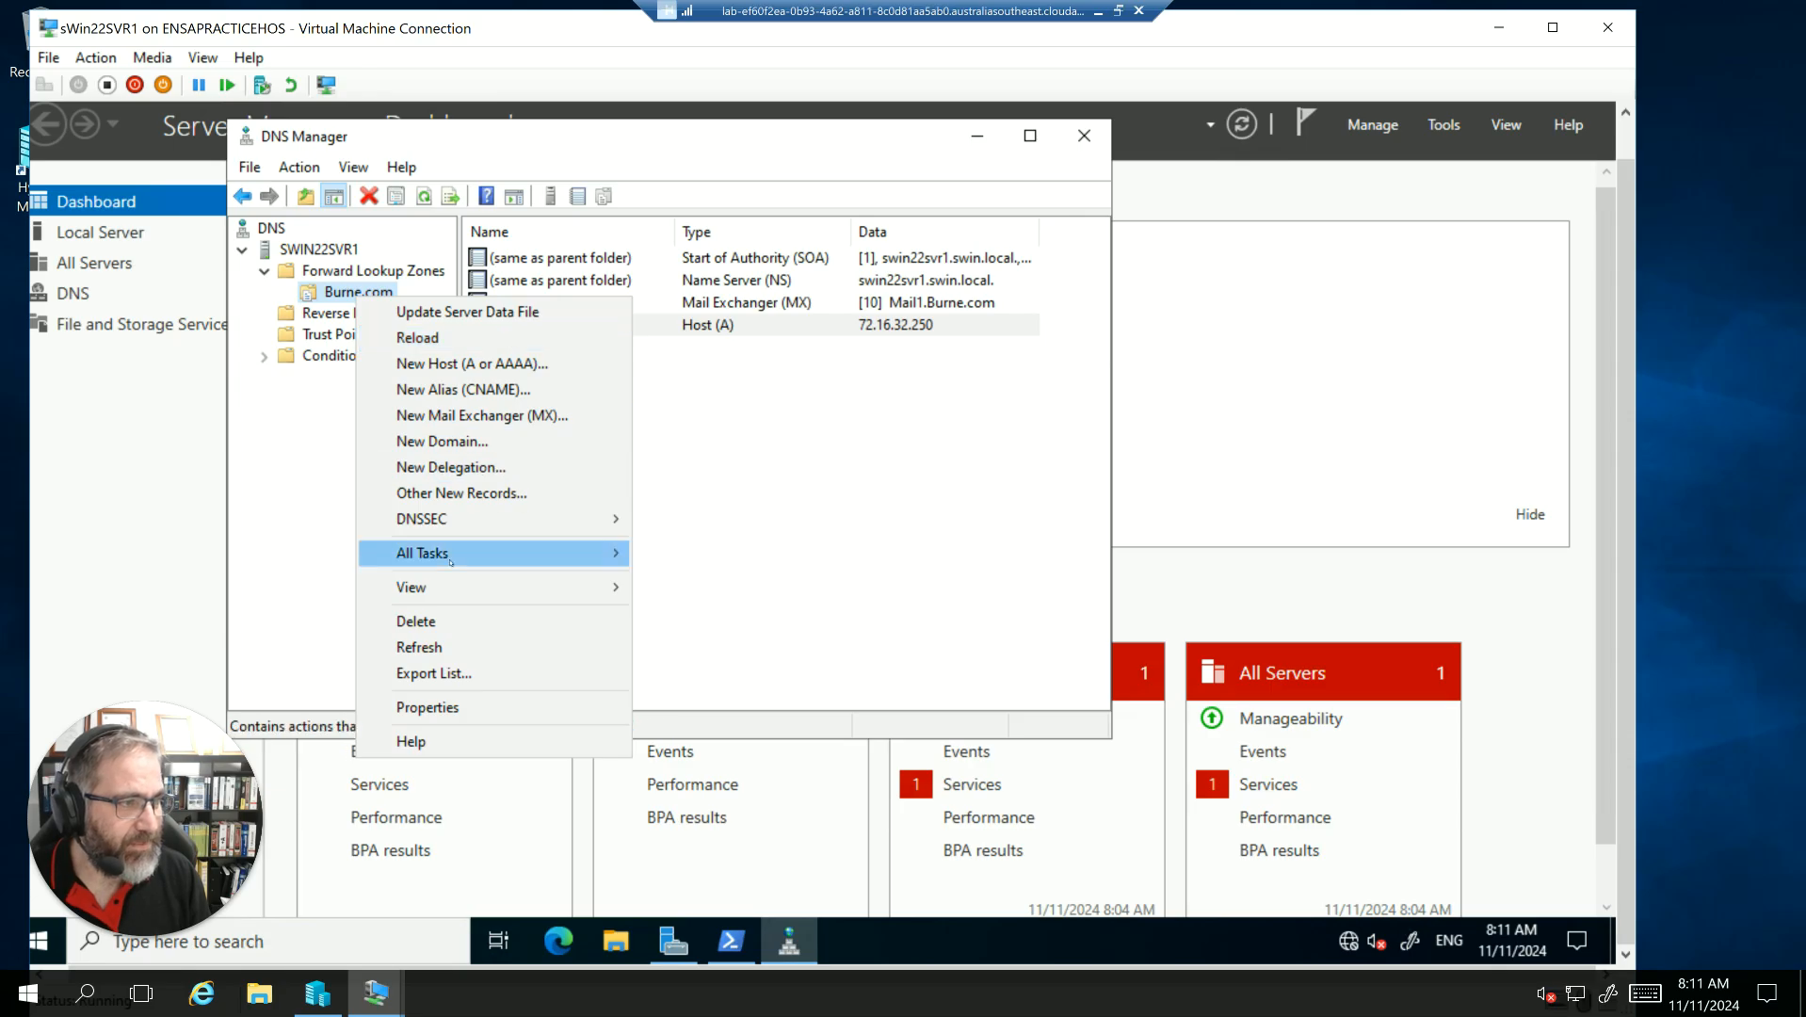
{"action": "mouse_move", "coordinate": [450, 561]}
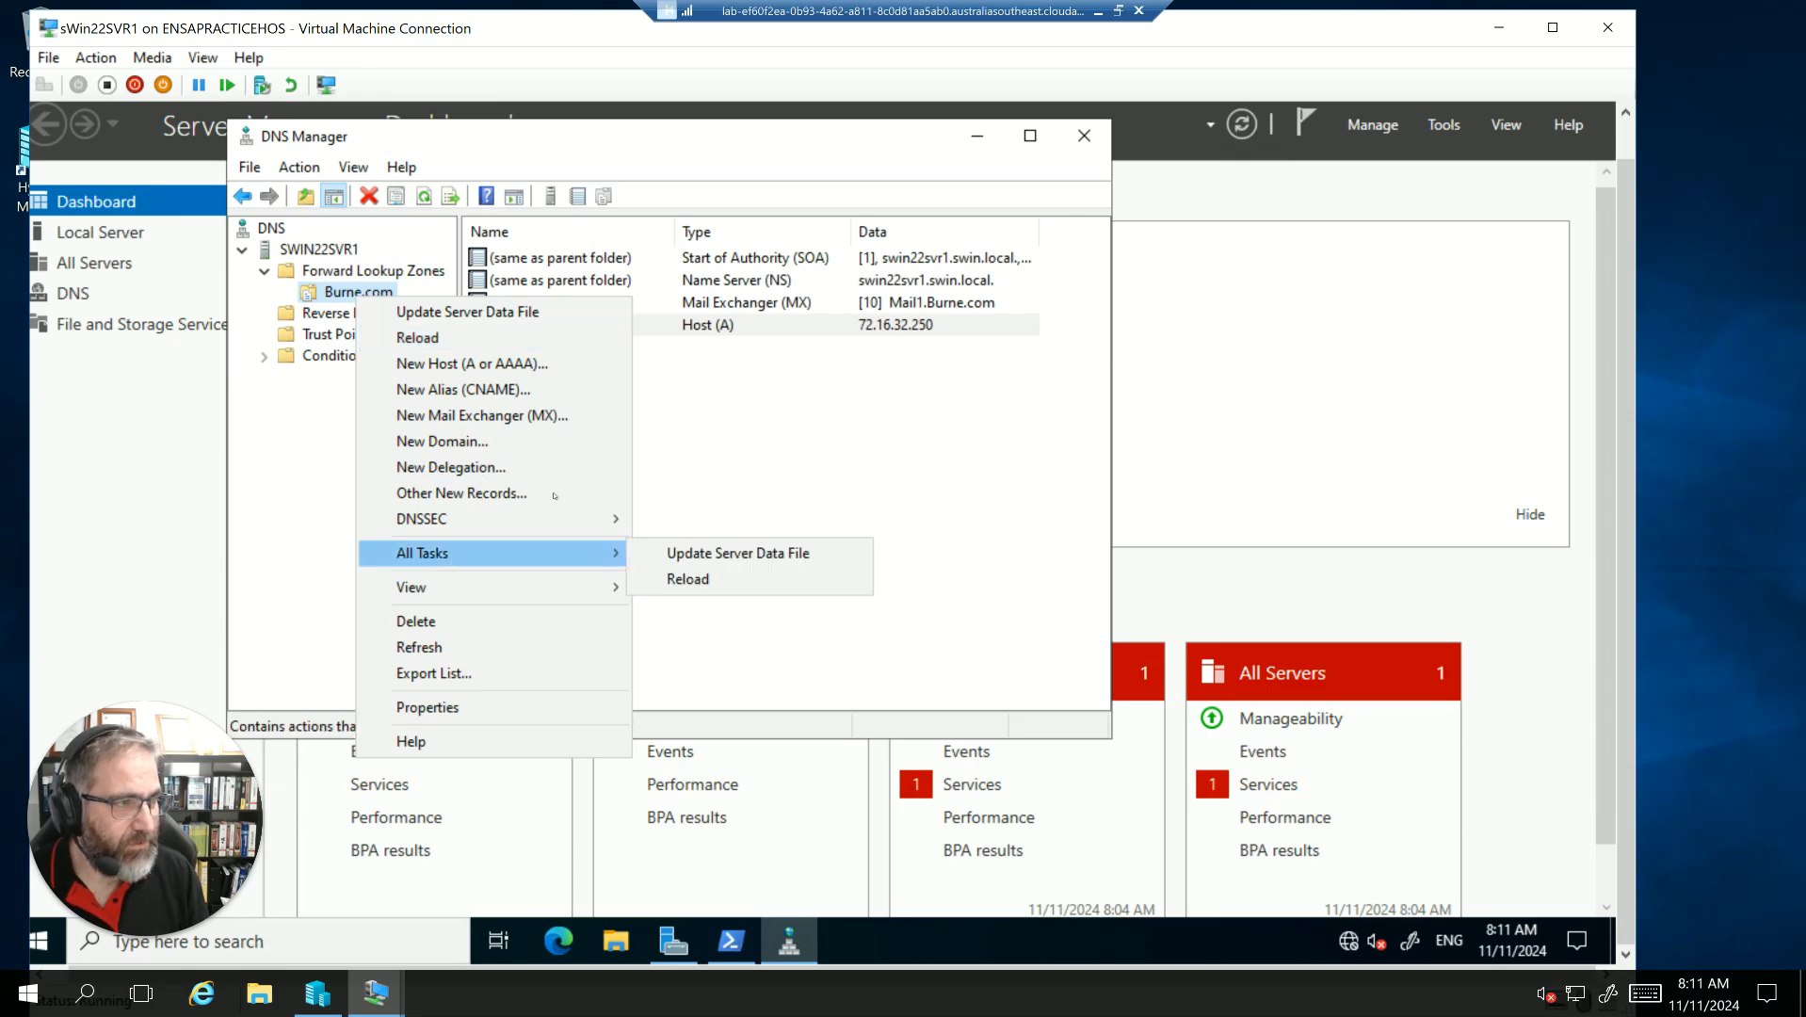
{"action": "left_click", "coordinate": [659, 440]}
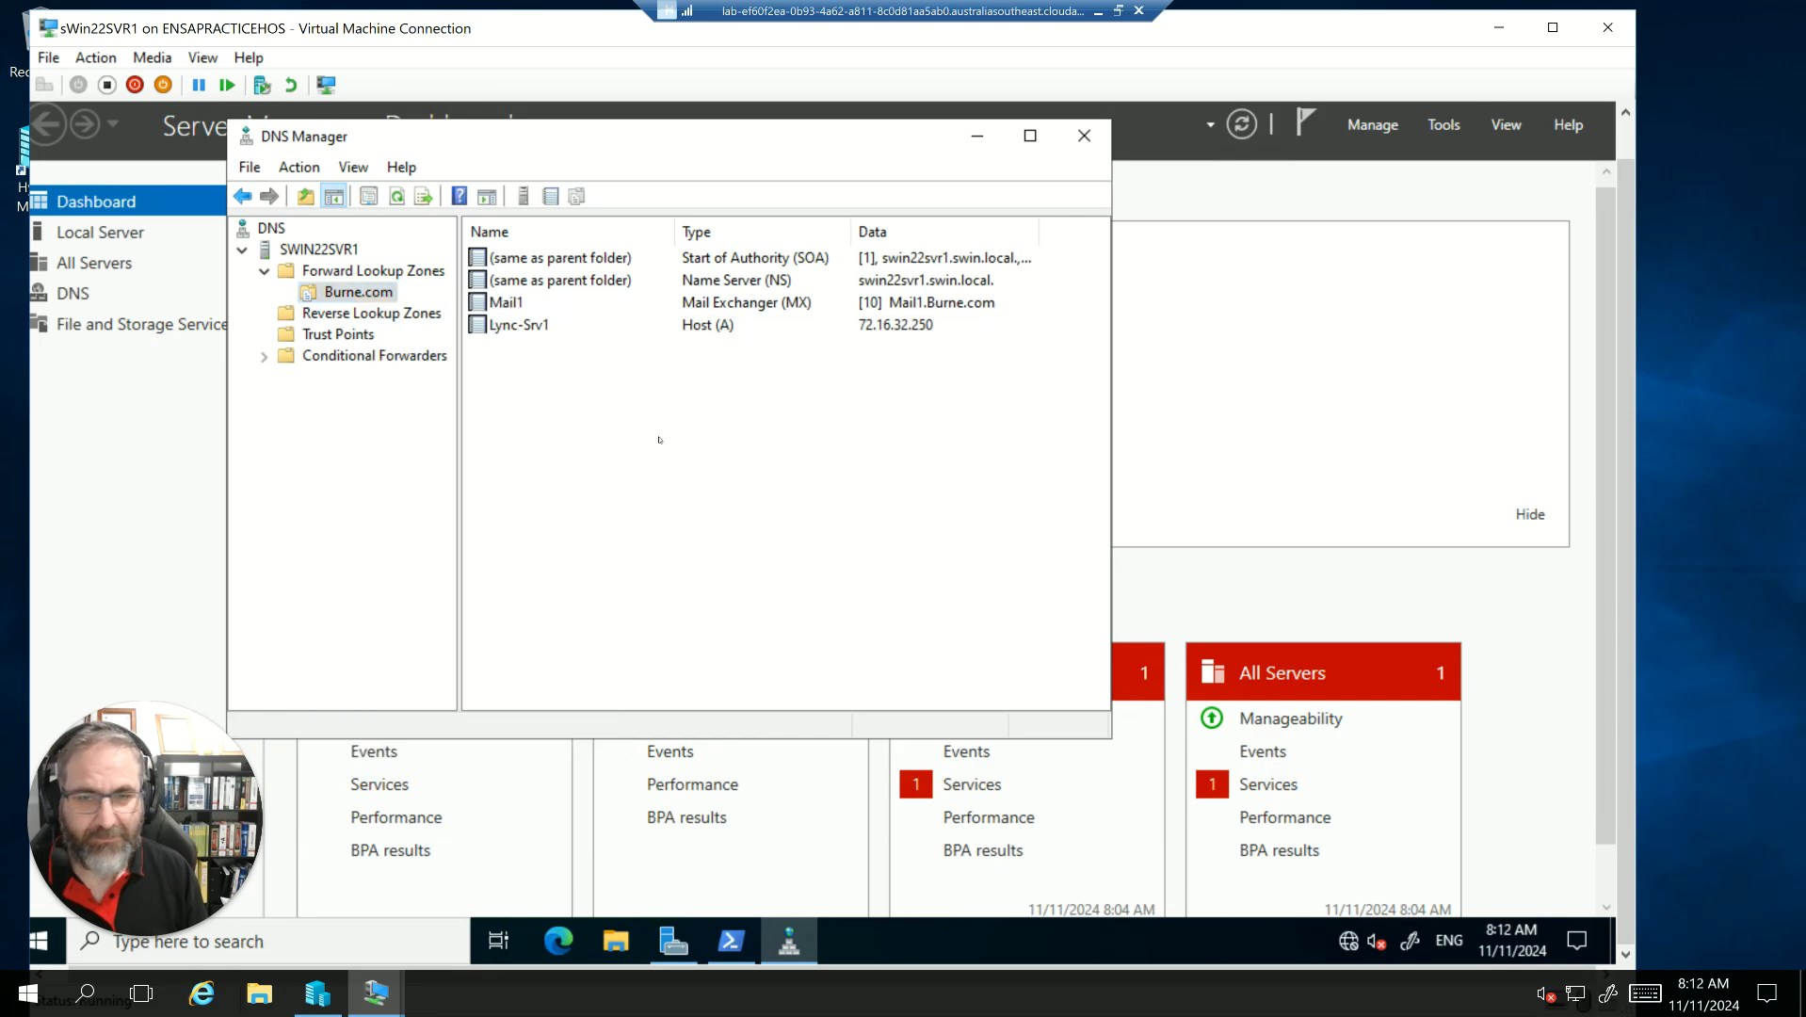
Add an alias (CNAME) record named SkyperServer to the Burne.com zone, pointing to target host Lync-Svr1.Burne.com.
{"action": "right_click", "coordinate": [506, 376]}
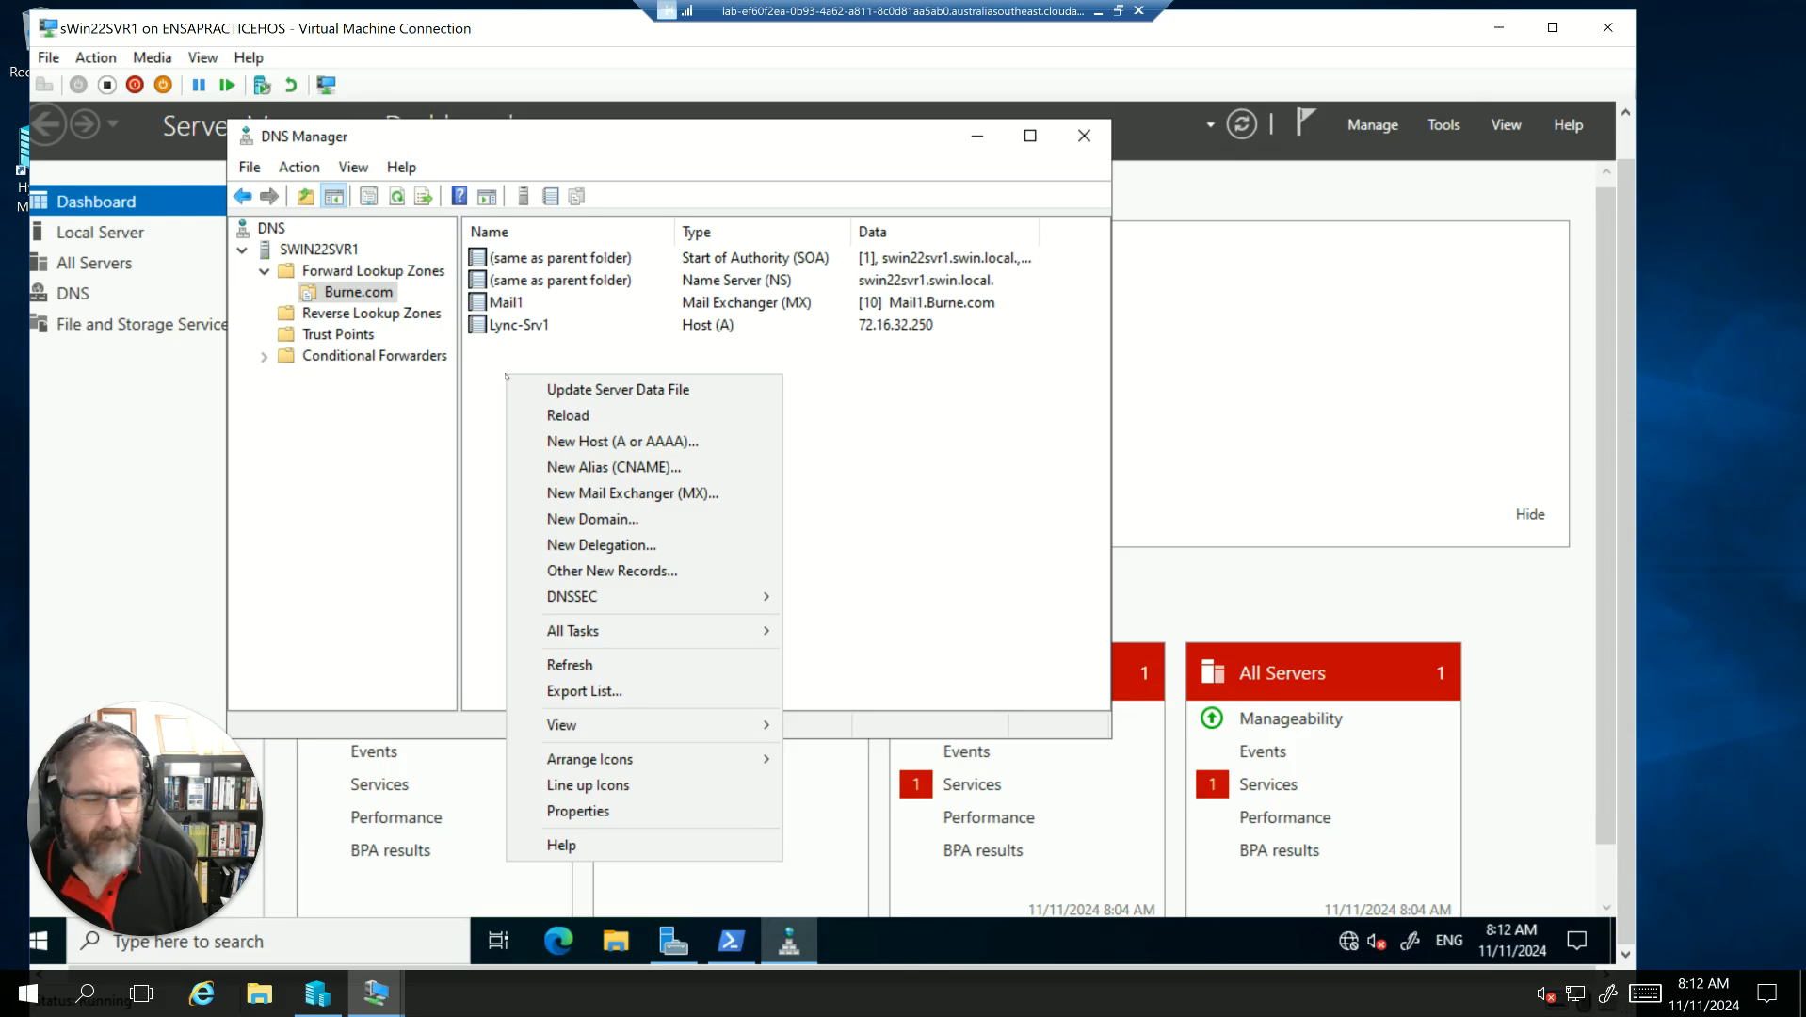
{"action": "left_click", "coordinate": [565, 467]}
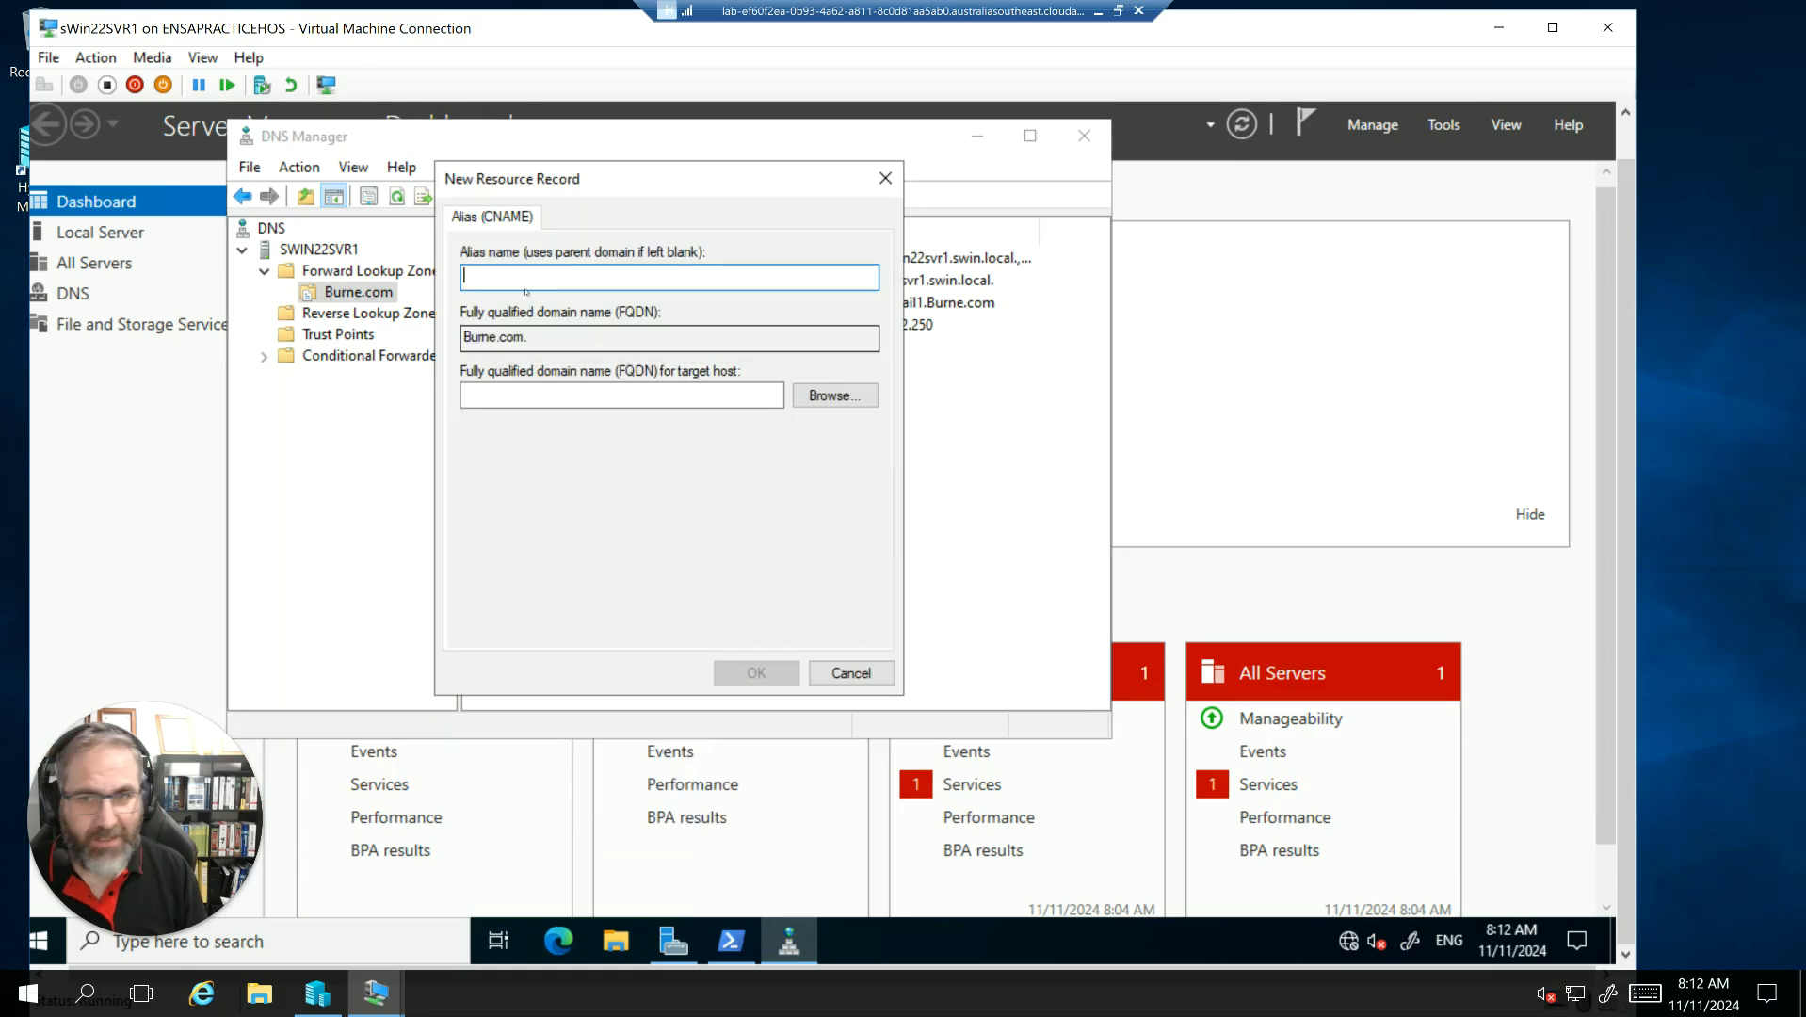
{"action": "type", "text": "Sky"}
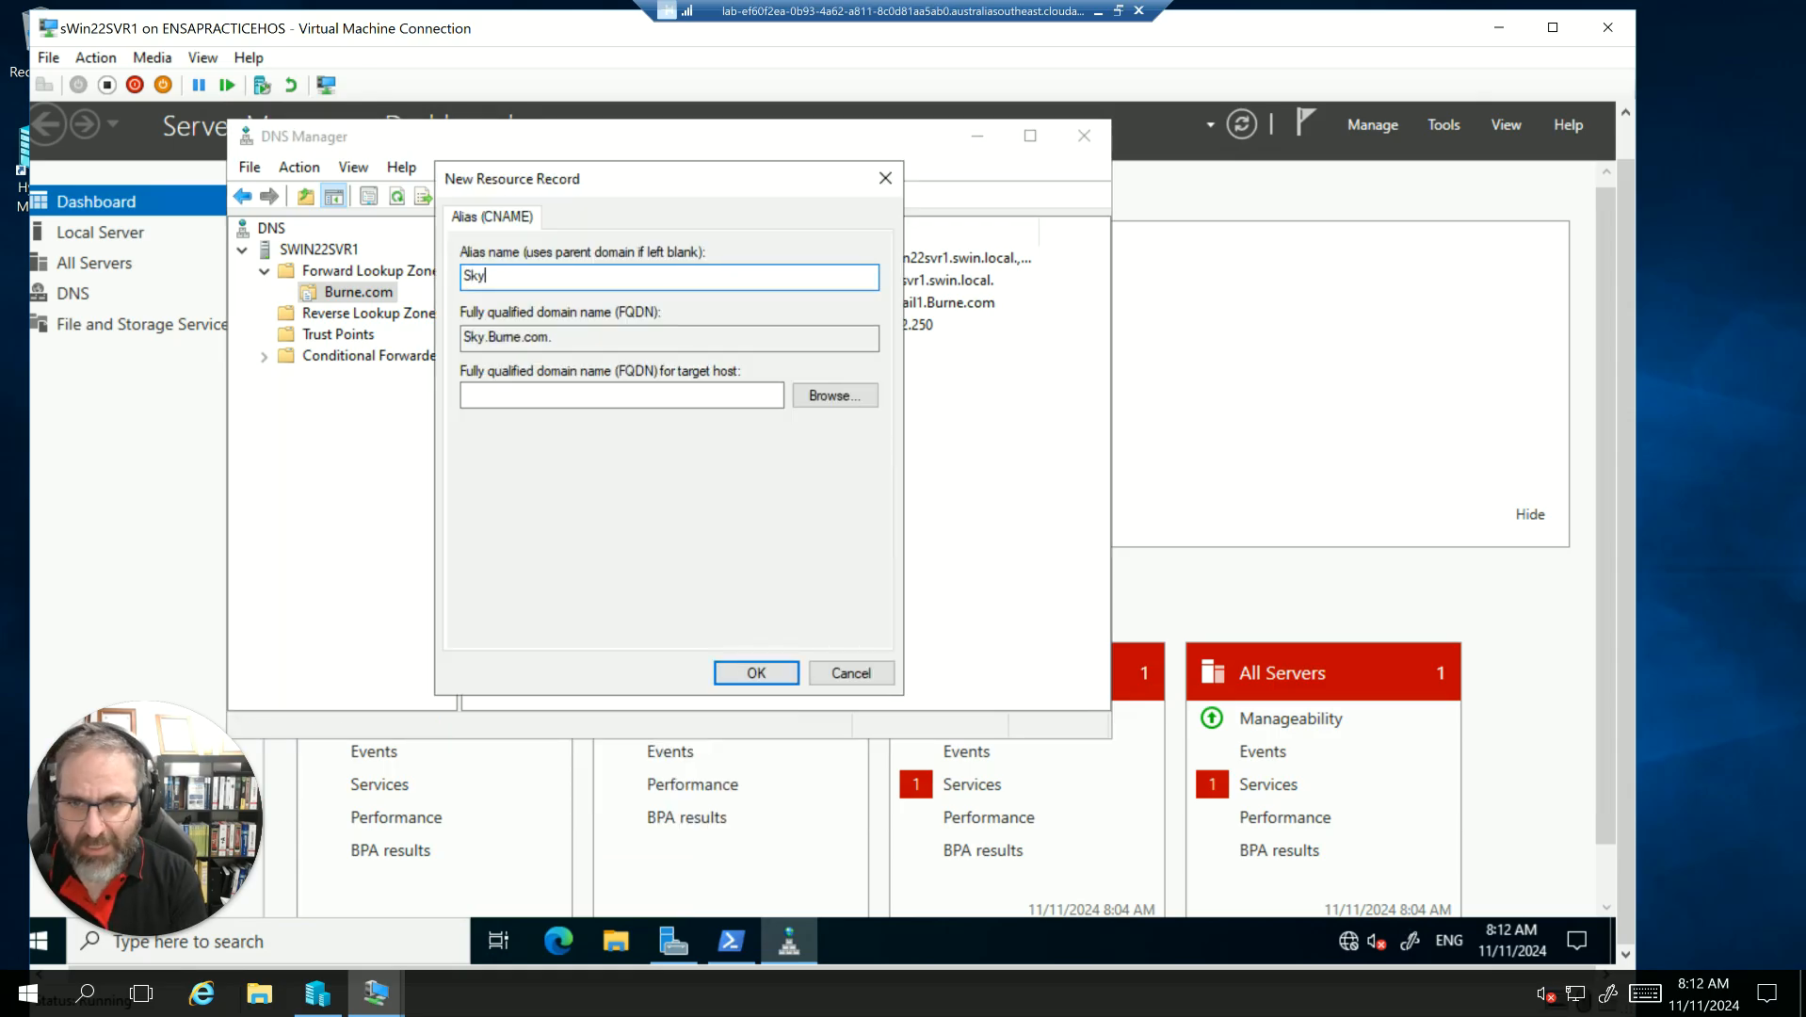
{"action": "type", "text": "perServer"}
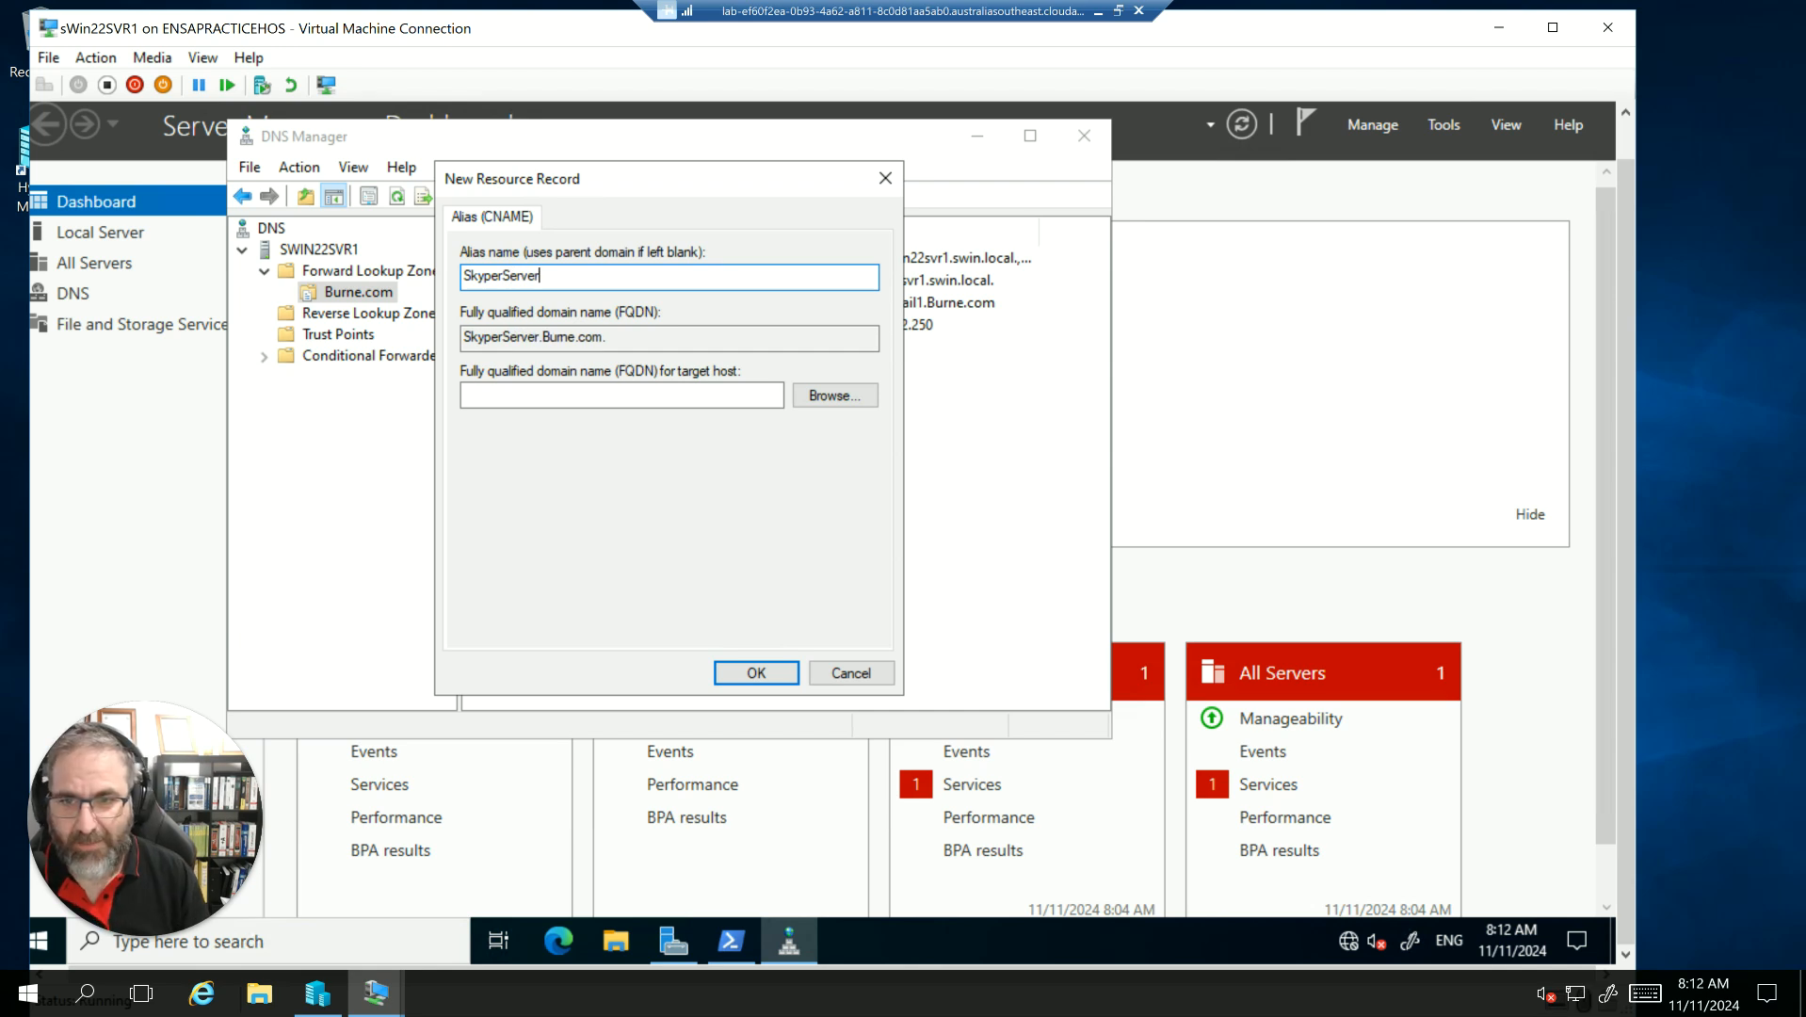
{"action": "left_click", "coordinate": [546, 392]}
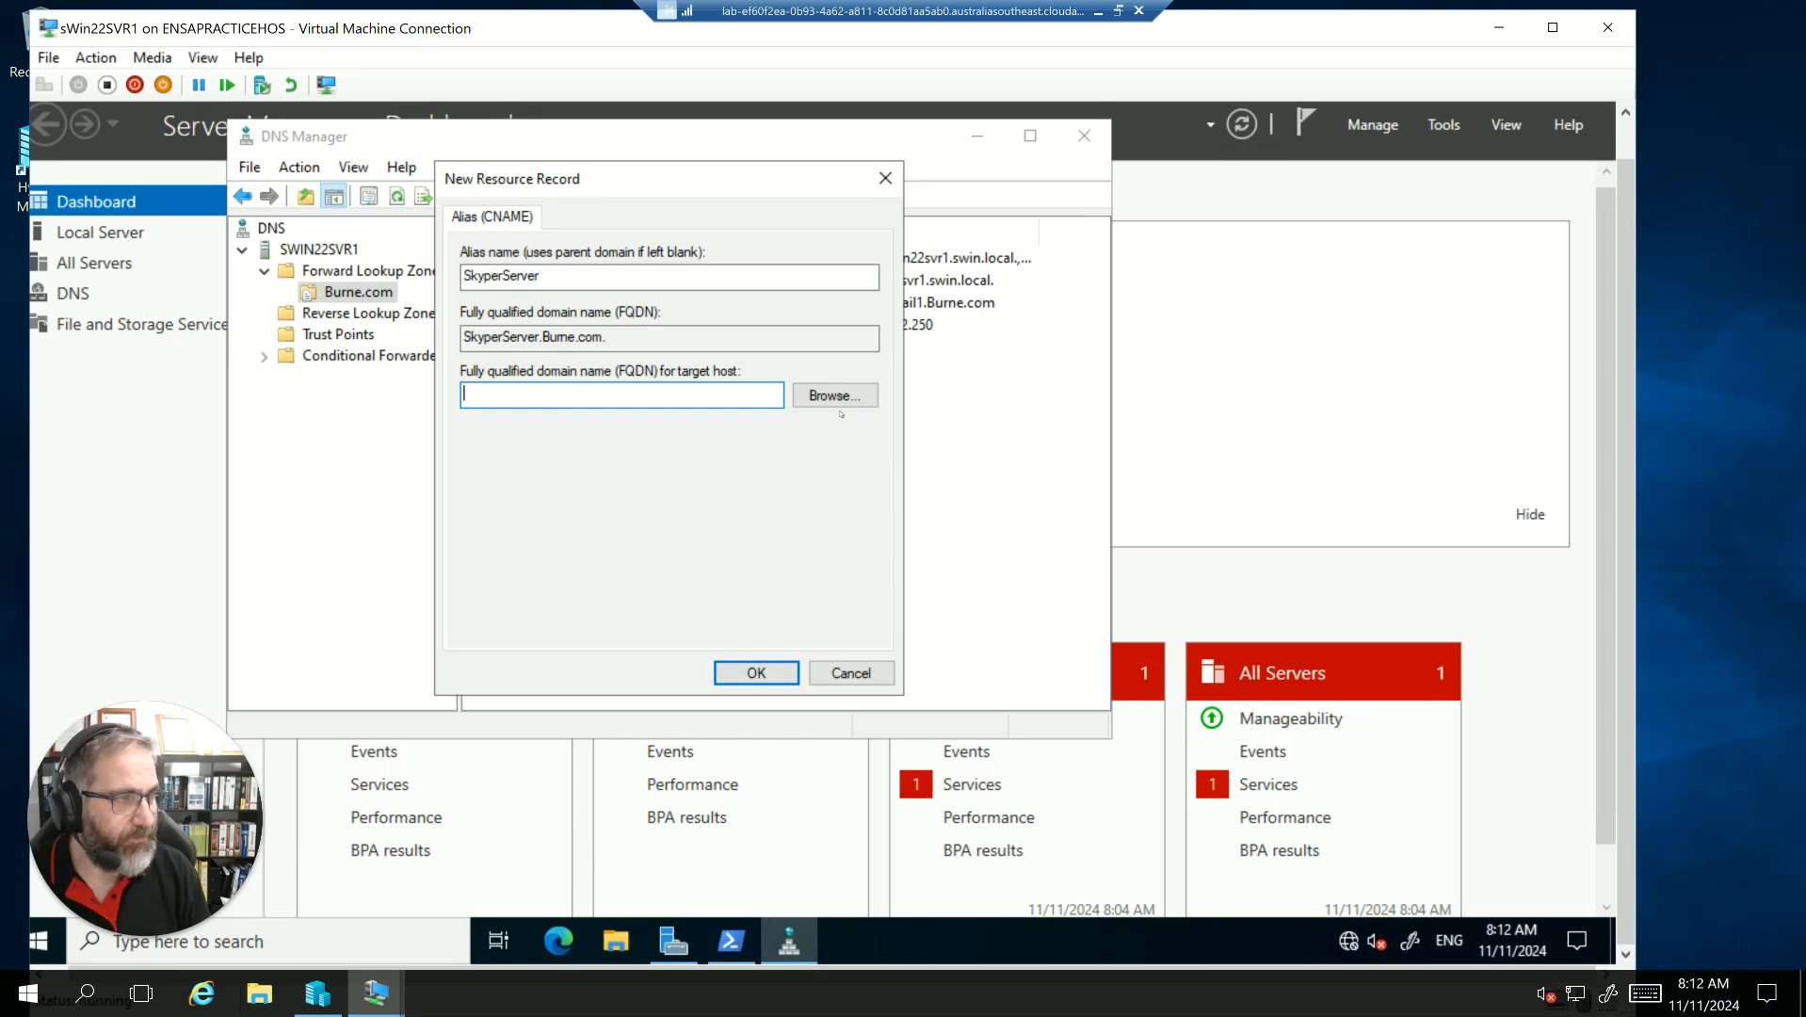
{"action": "type", "text": "Lync"}
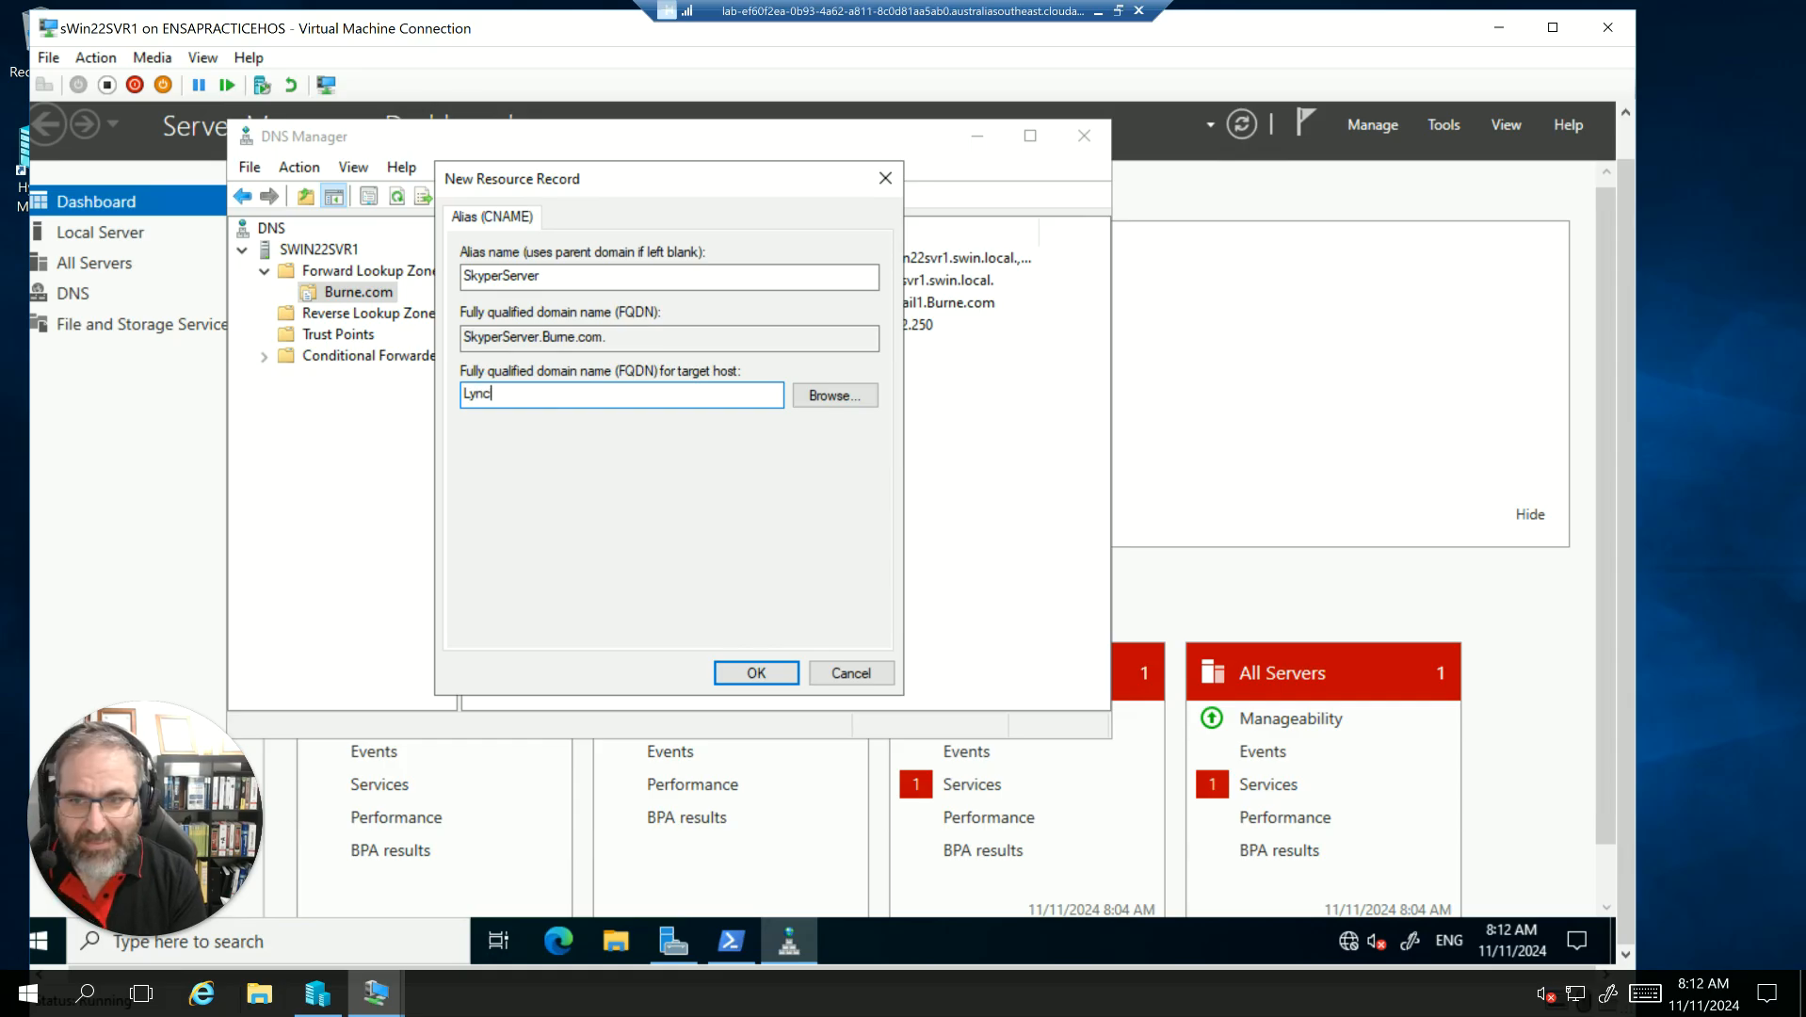
{"action": "type", "text": "-Sv"}
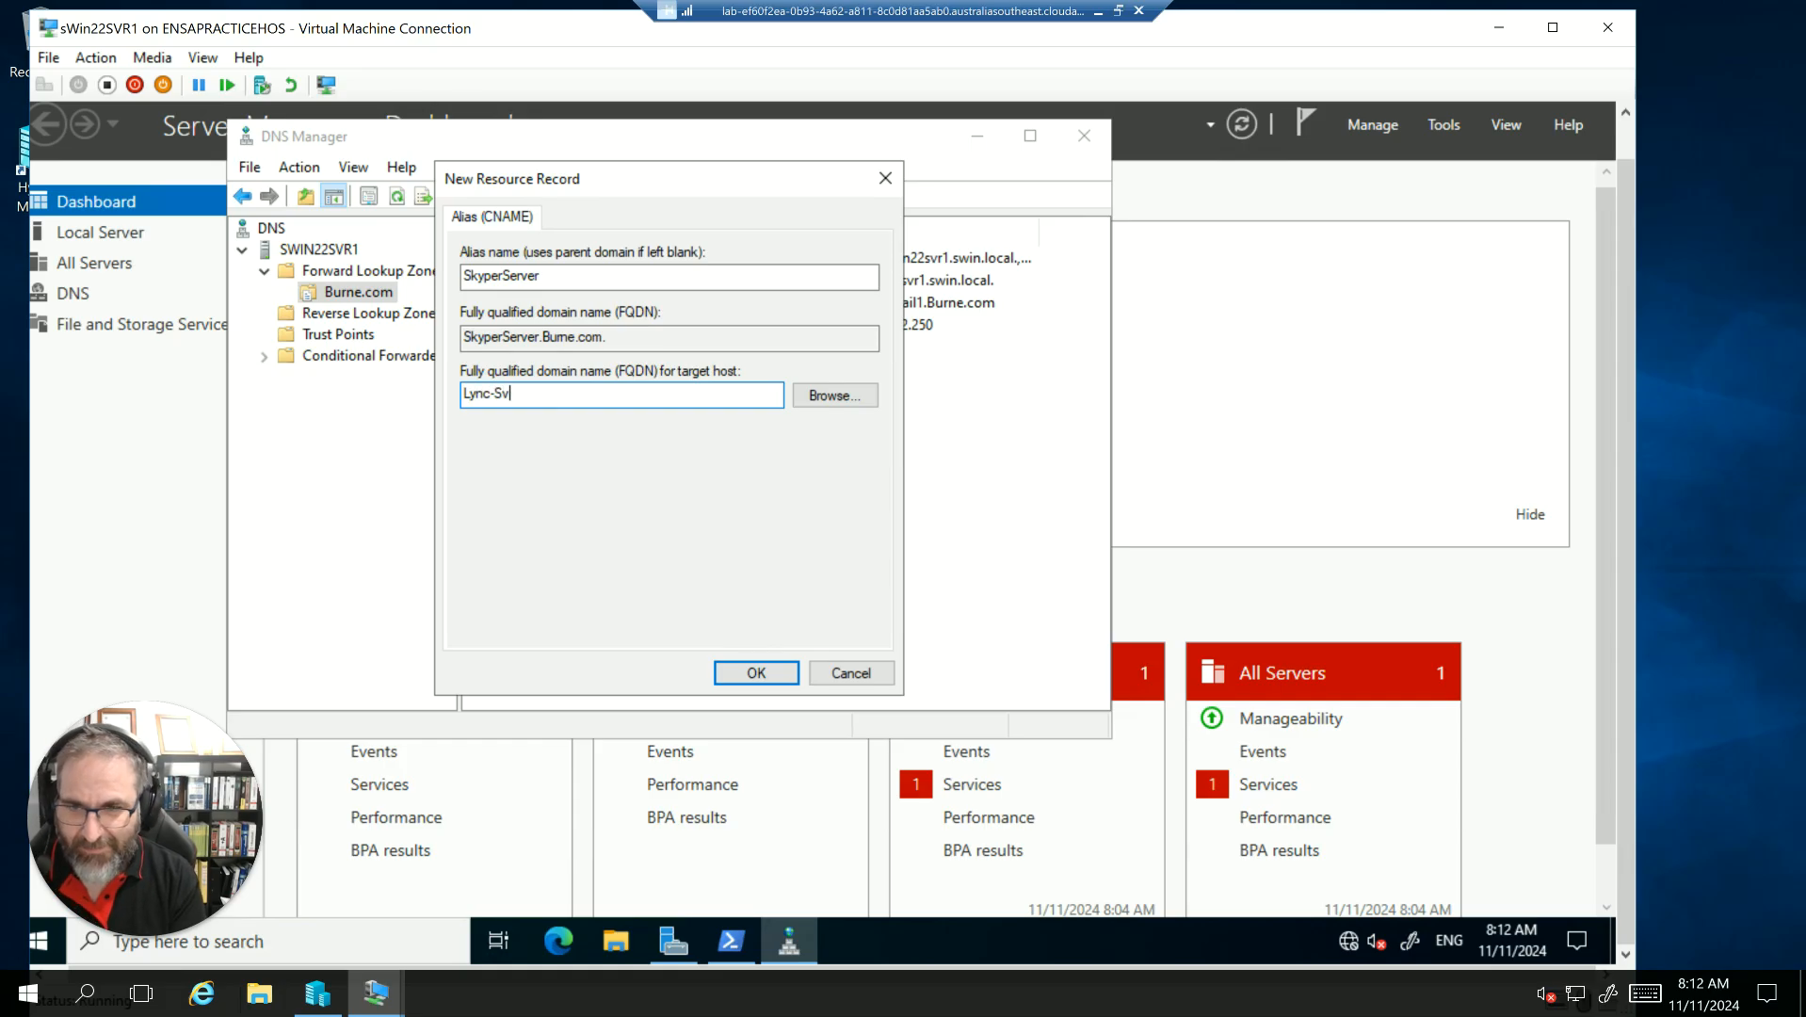
{"action": "type", "text": "r1.B"}
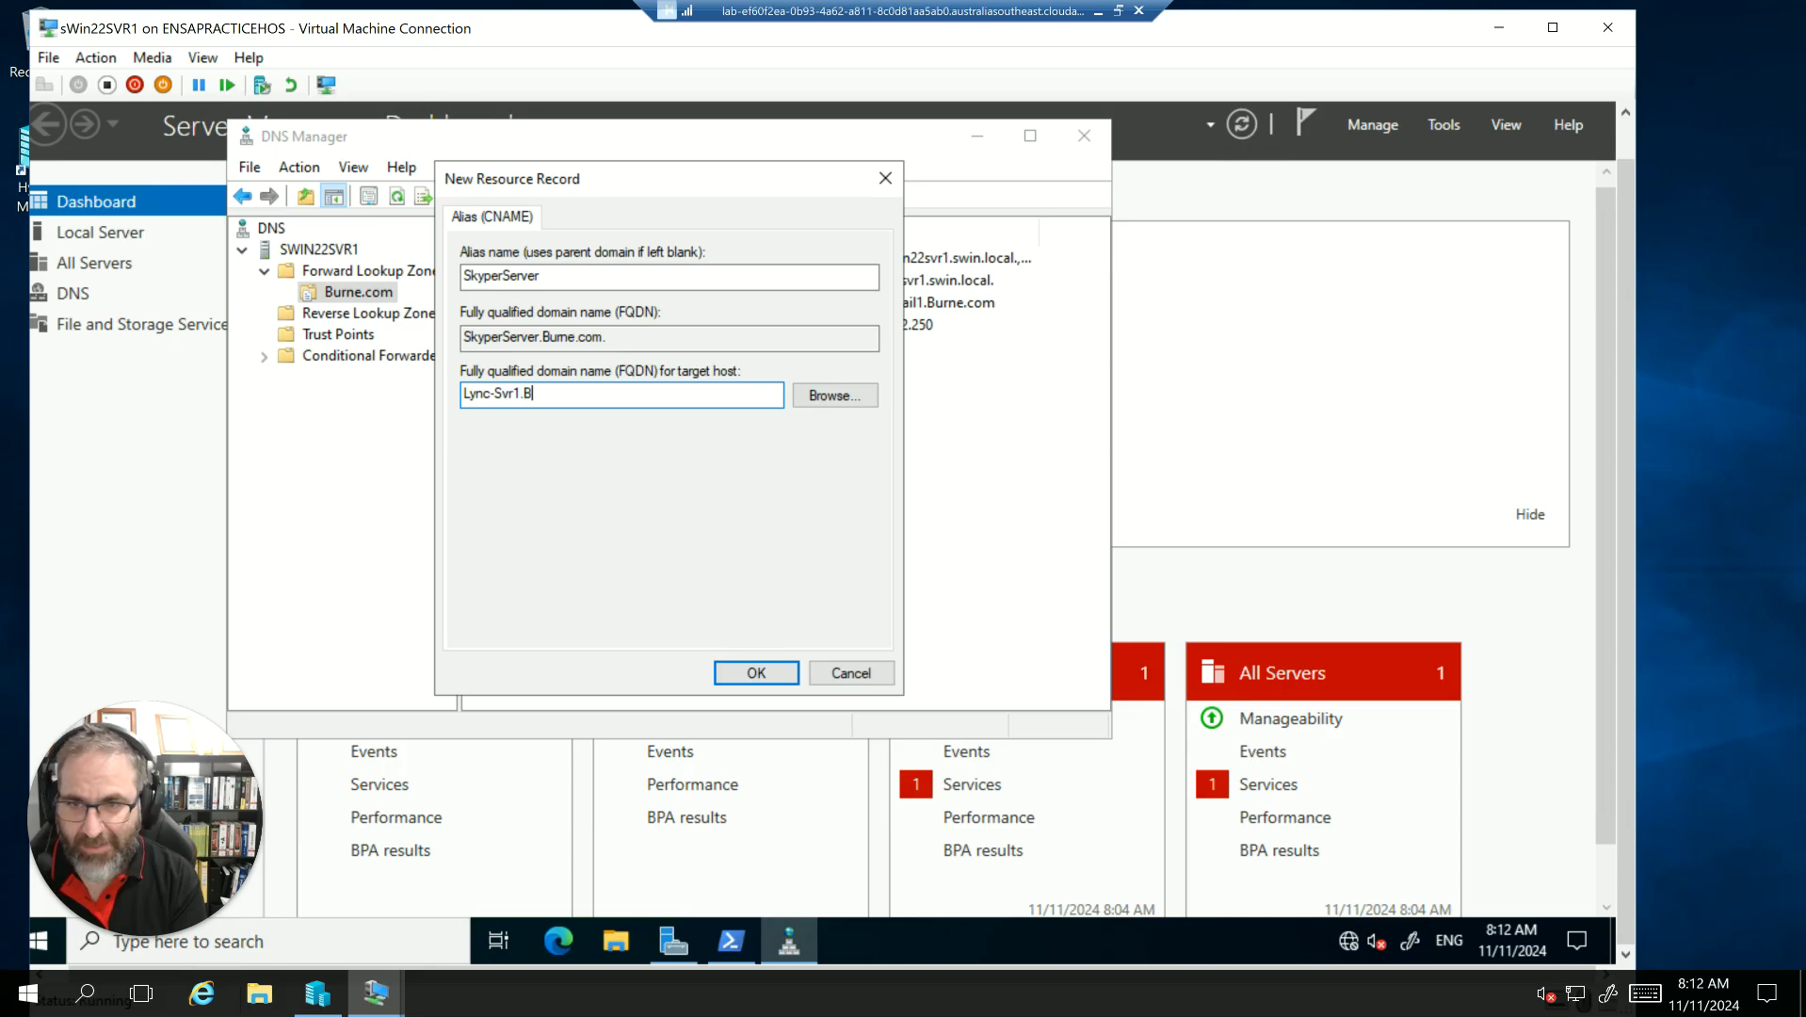
{"action": "type", "text": "urne.com"}
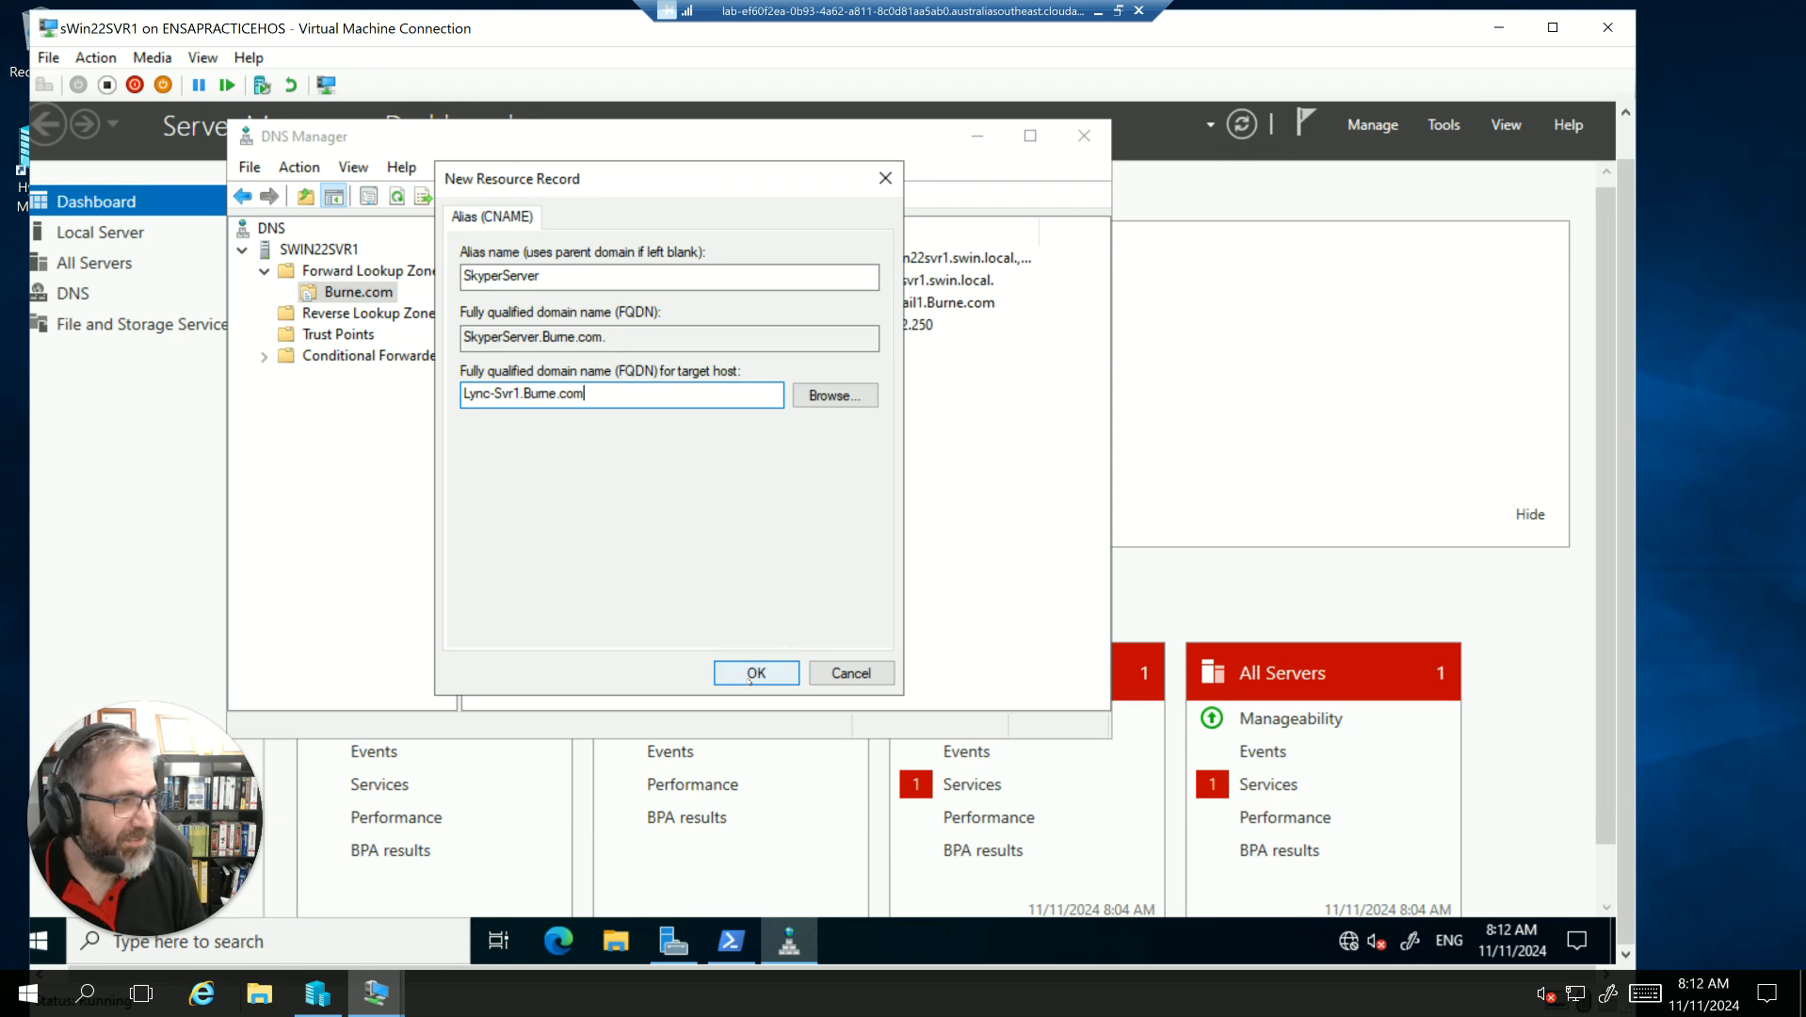
{"action": "left_click", "coordinate": [751, 676]}
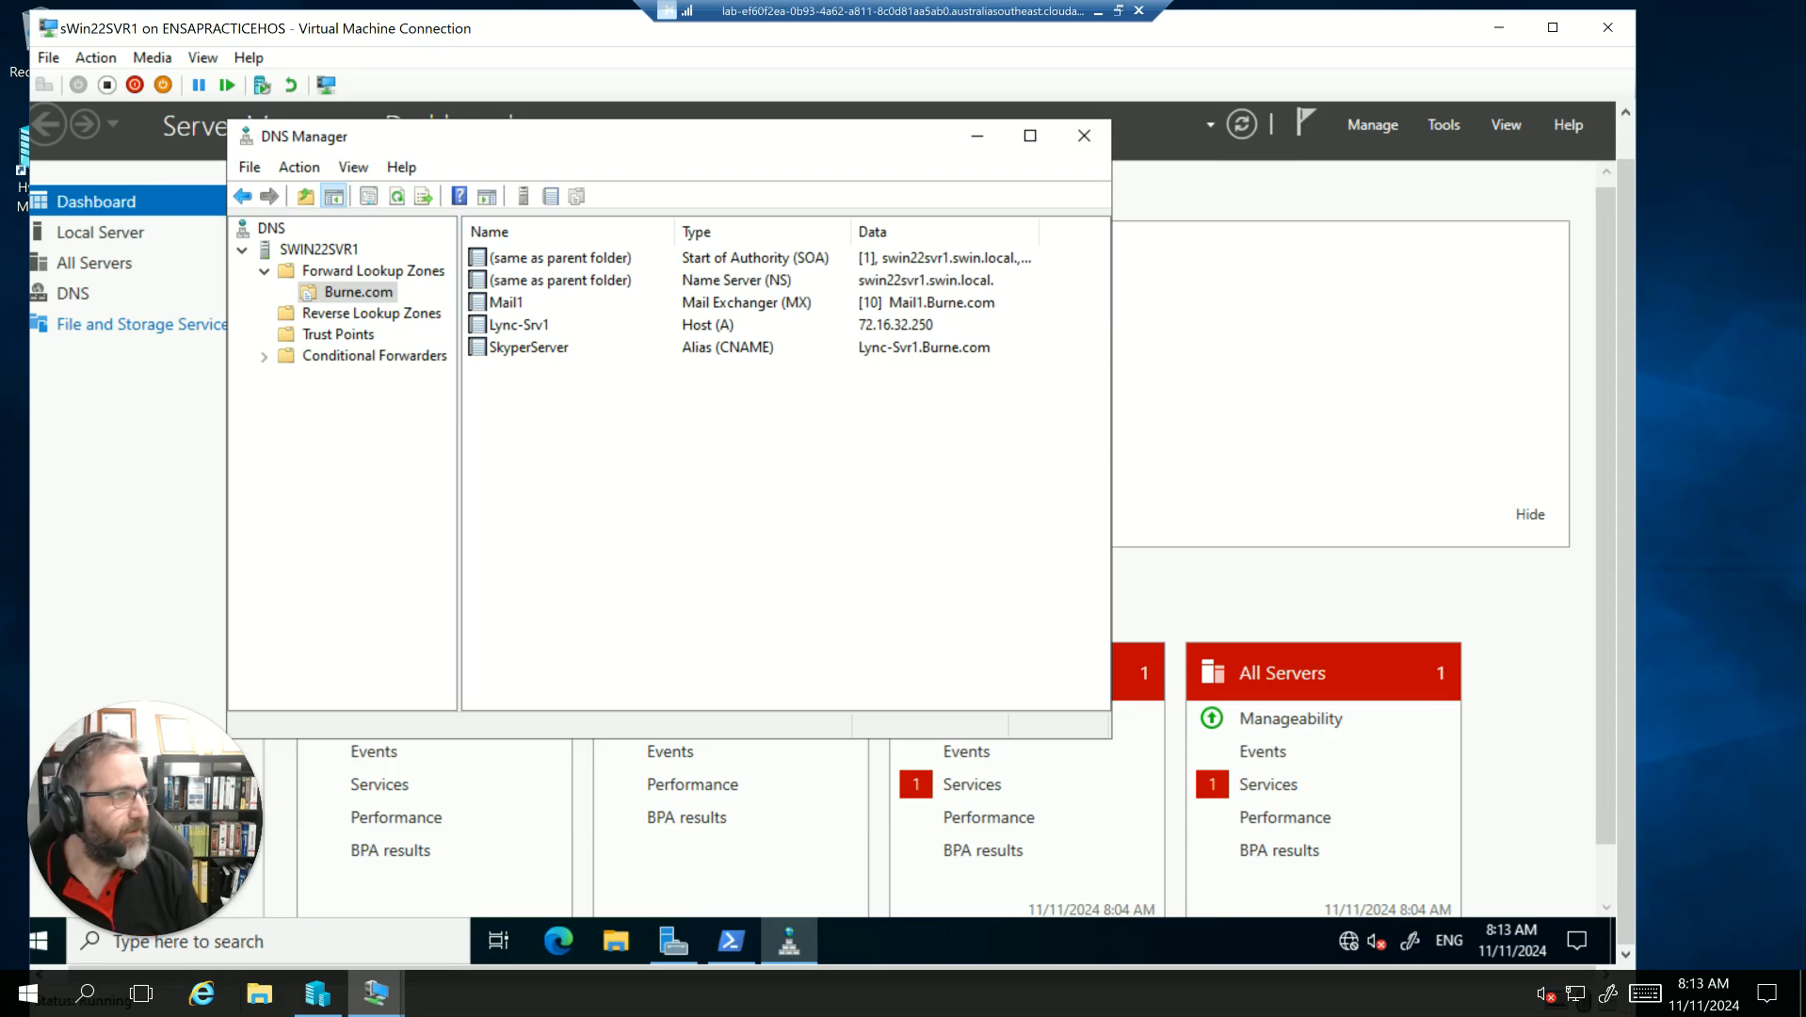
Minimize the sWin22SVR1 virtual machine window and switch to the sWin22DC1 virtual machine connection.
{"action": "left_click", "coordinate": [1499, 28]}
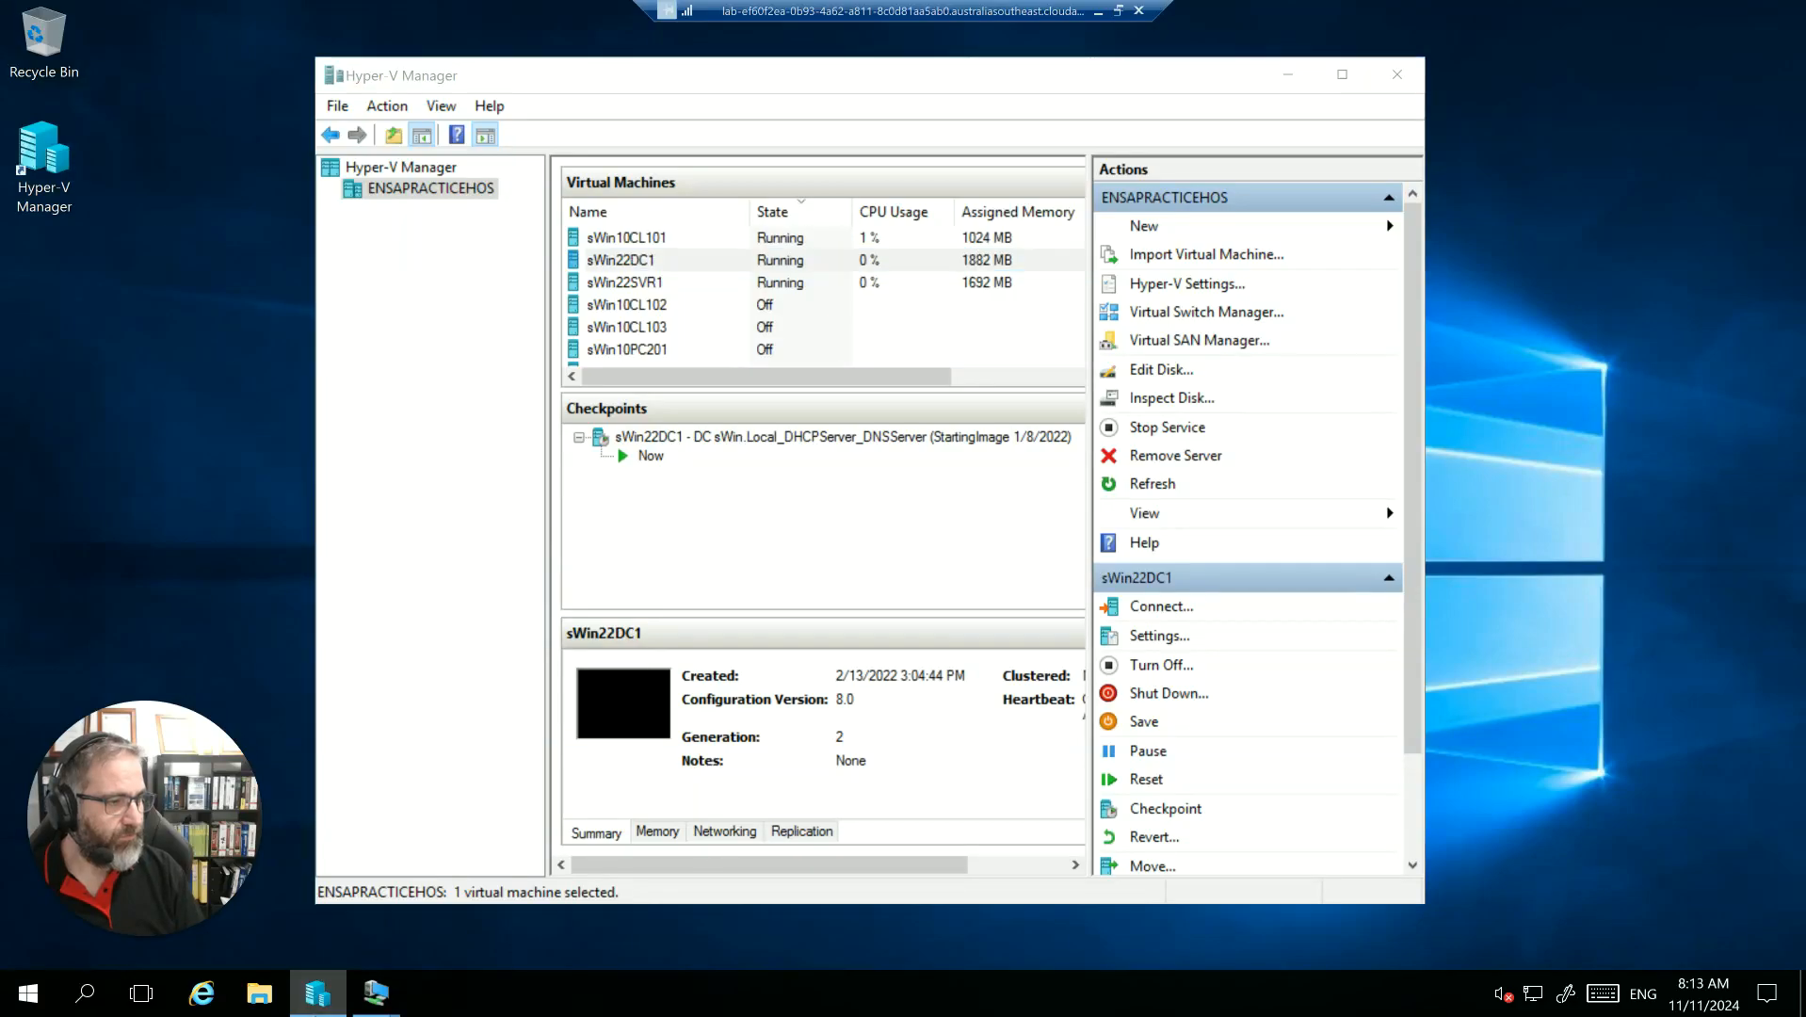
{"action": "left_click", "coordinate": [331, 989]}
{"action": "mouse_move", "coordinate": [317, 1009]}
{"action": "left_click", "coordinate": [330, 948]}
{"action": "left_click", "coordinate": [375, 992]}
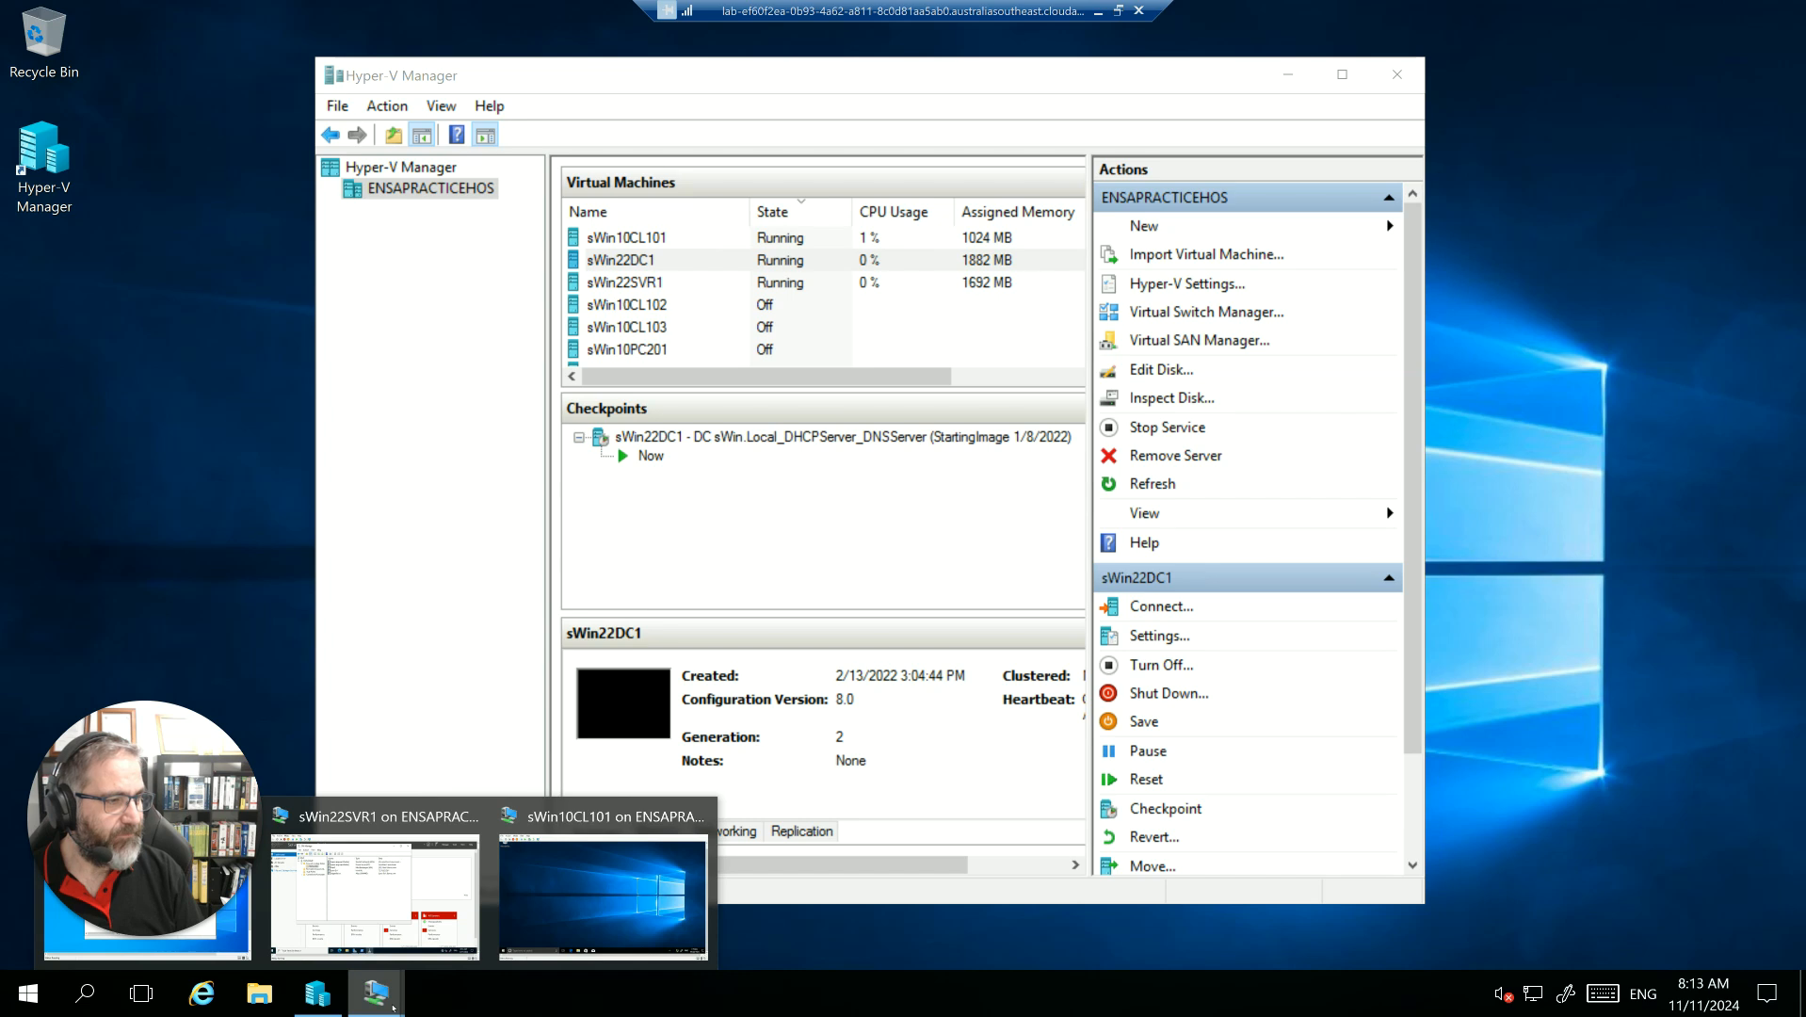
{"action": "left_click", "coordinate": [170, 927]}
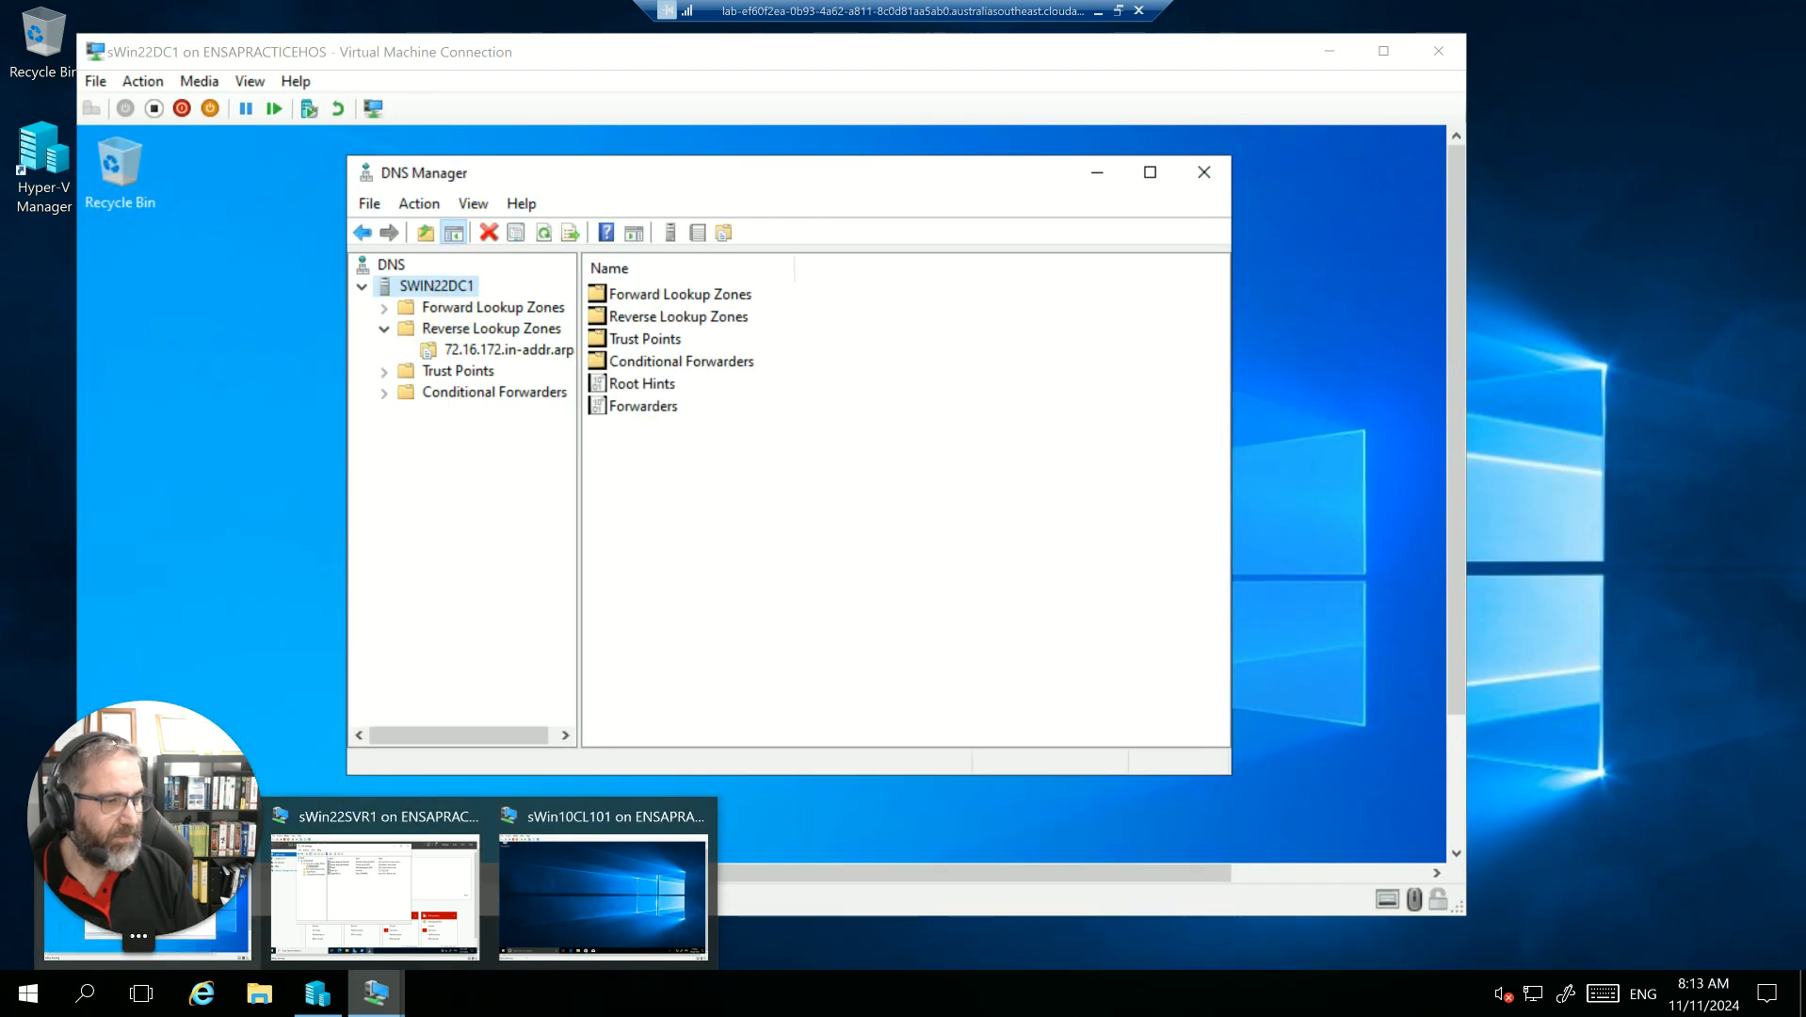
{"action": "left_click", "coordinate": [147, 894]}
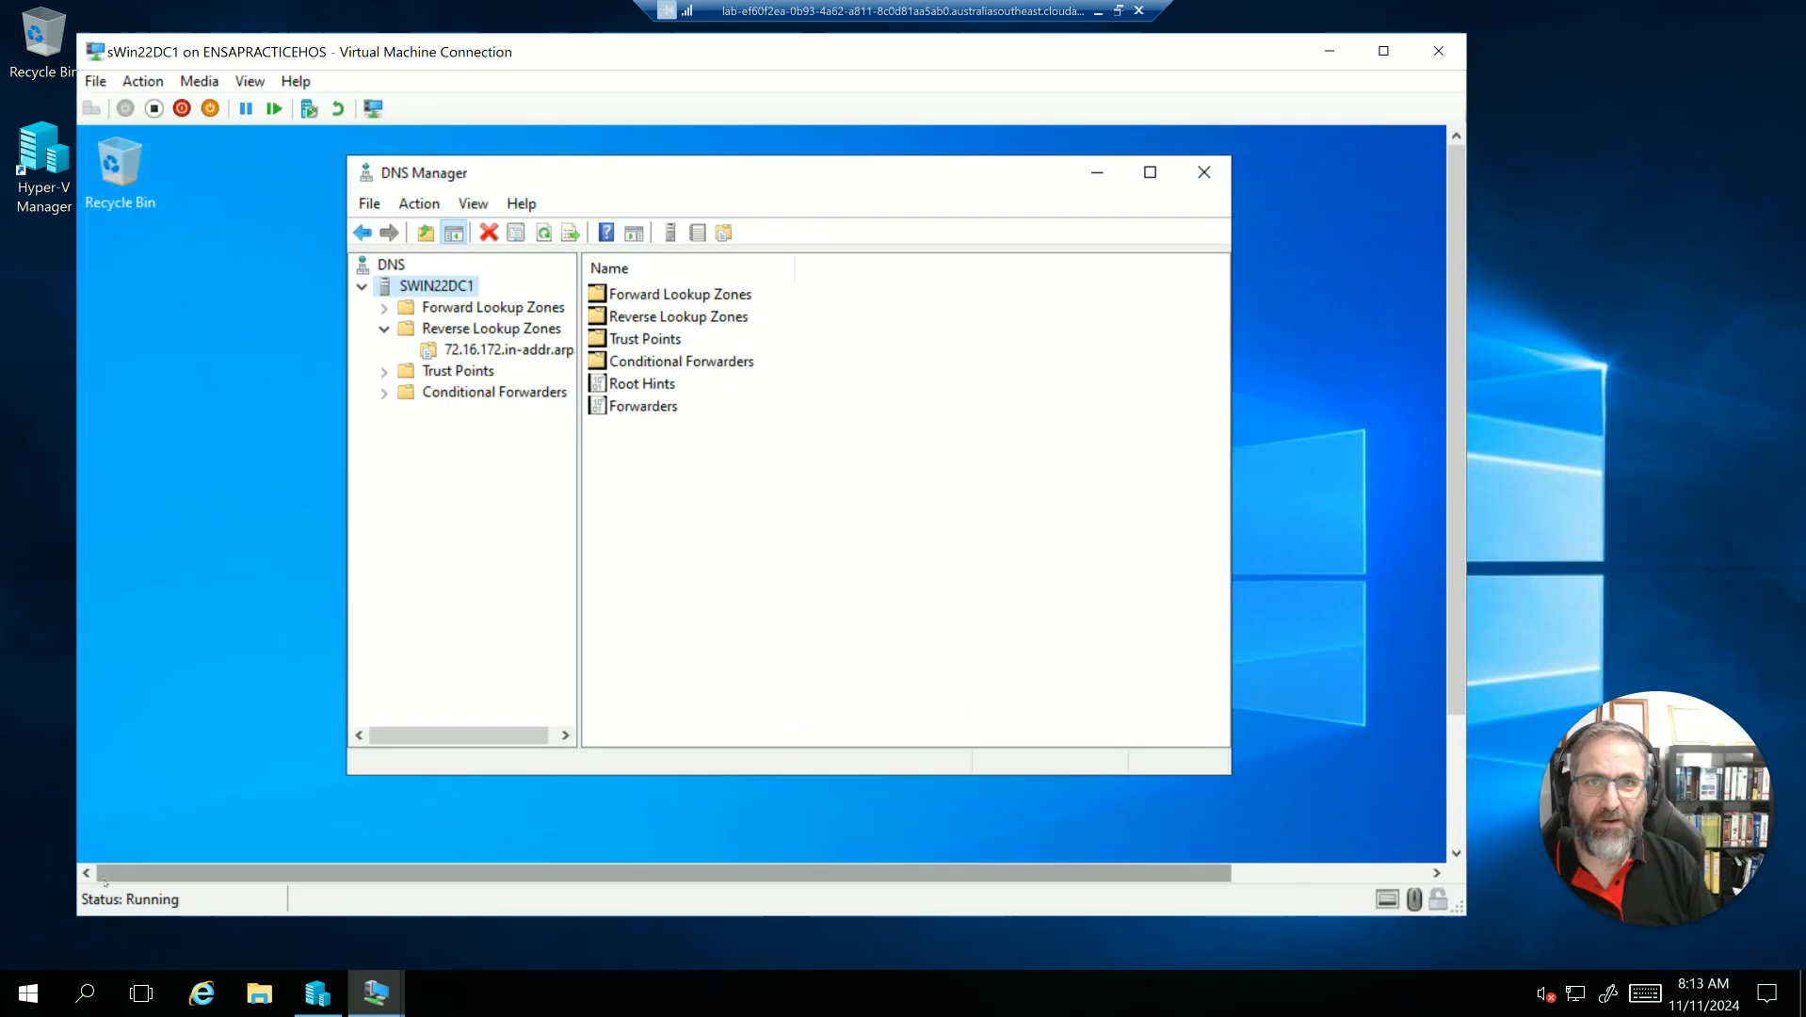
Start a new conditional forwarder on SWIN22DC1 for the DNS domain Burne.com.
{"action": "left_click", "coordinate": [449, 398]}
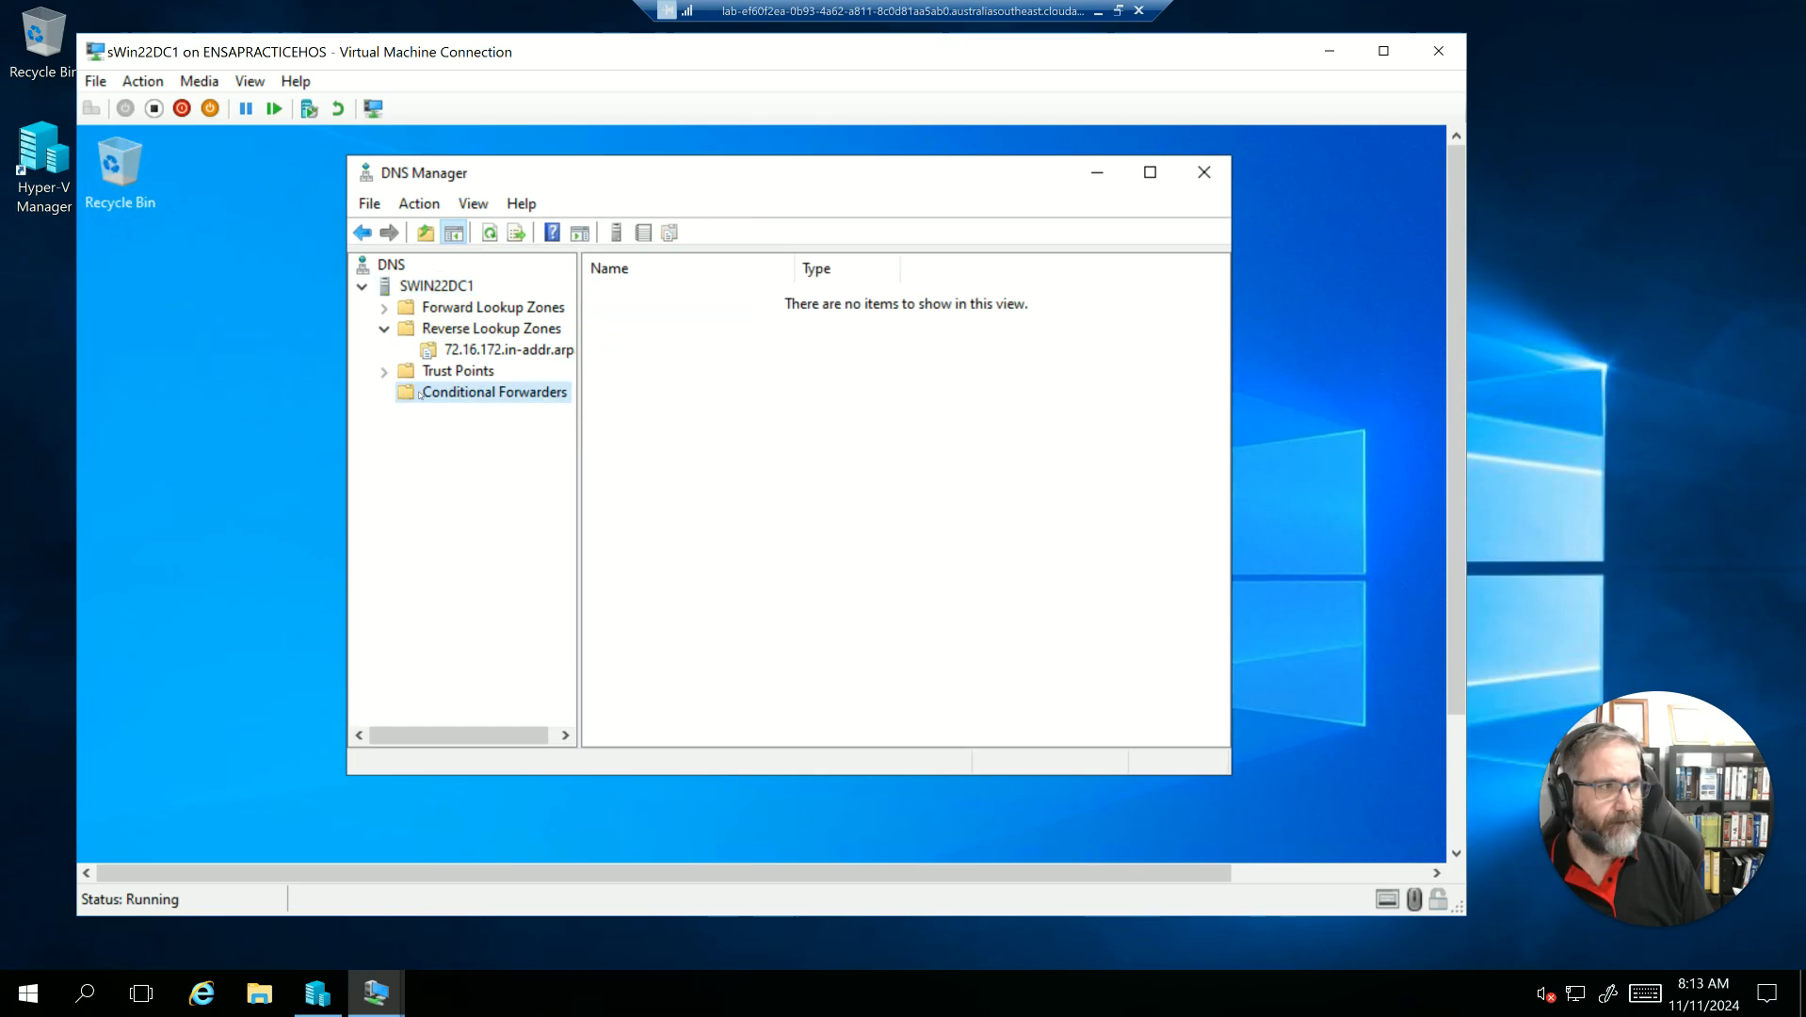
{"action": "right_click", "coordinate": [420, 395]}
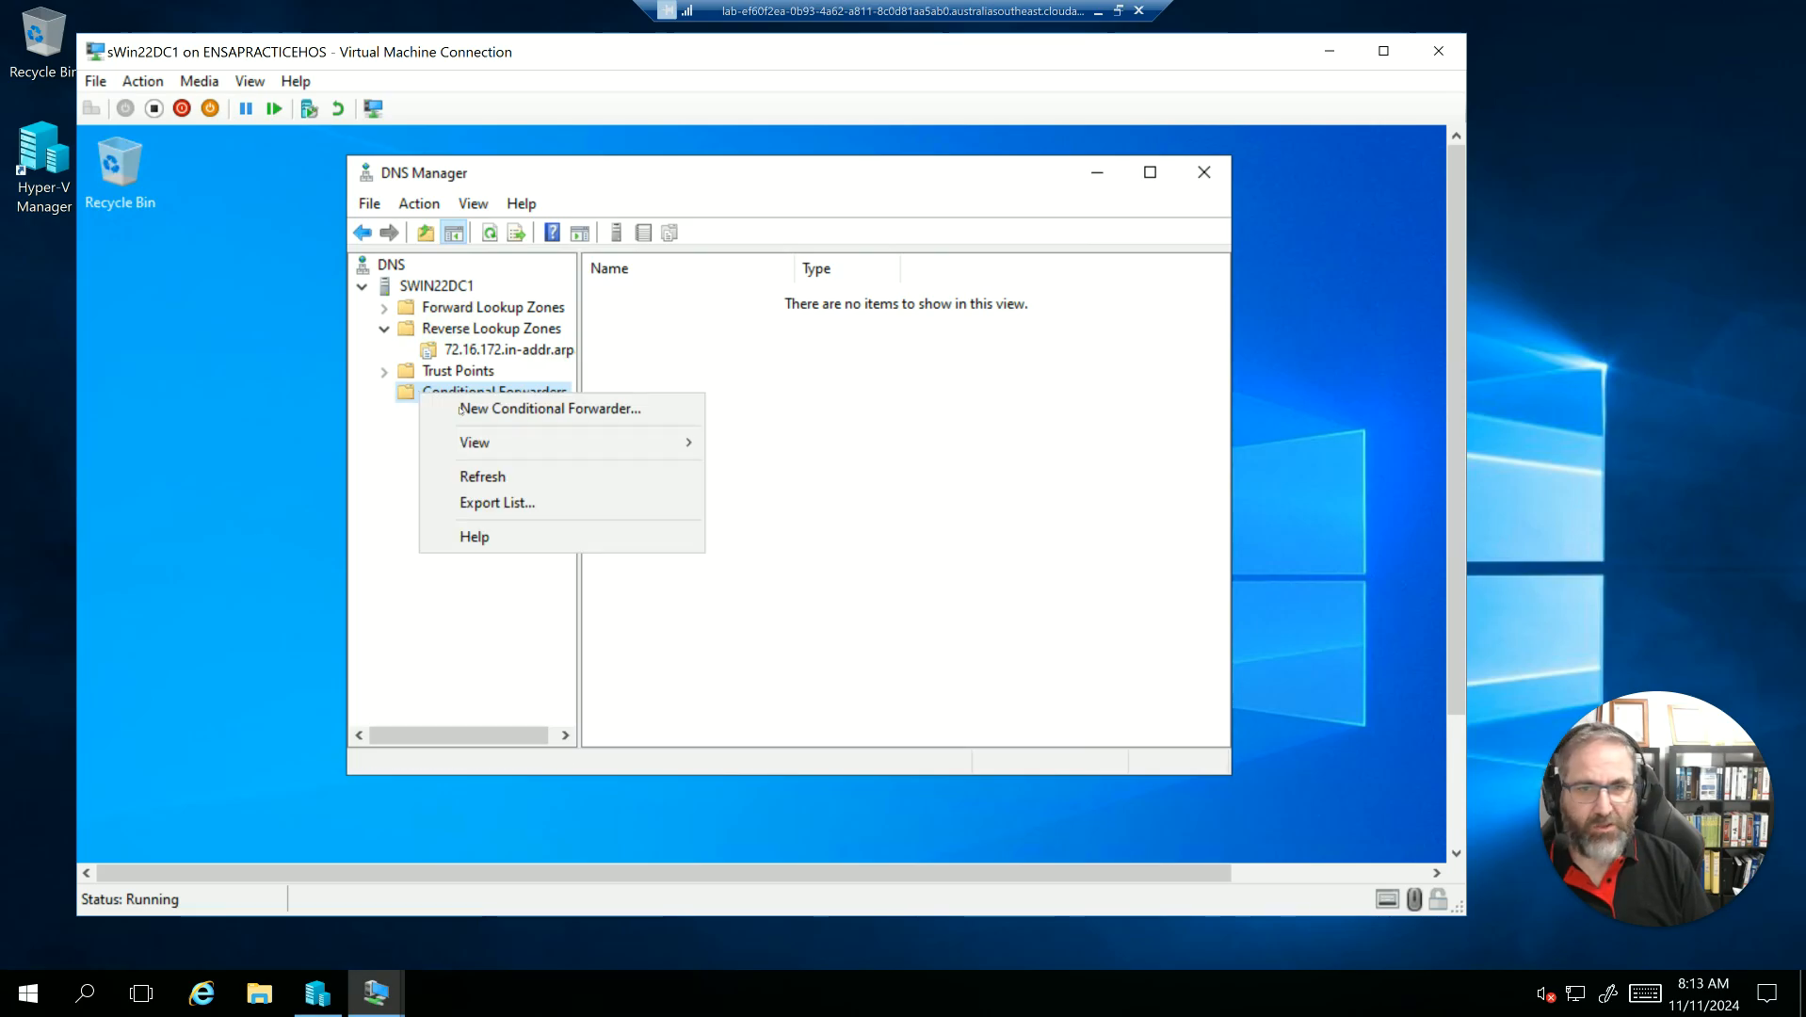
{"action": "left_click", "coordinate": [549, 409]}
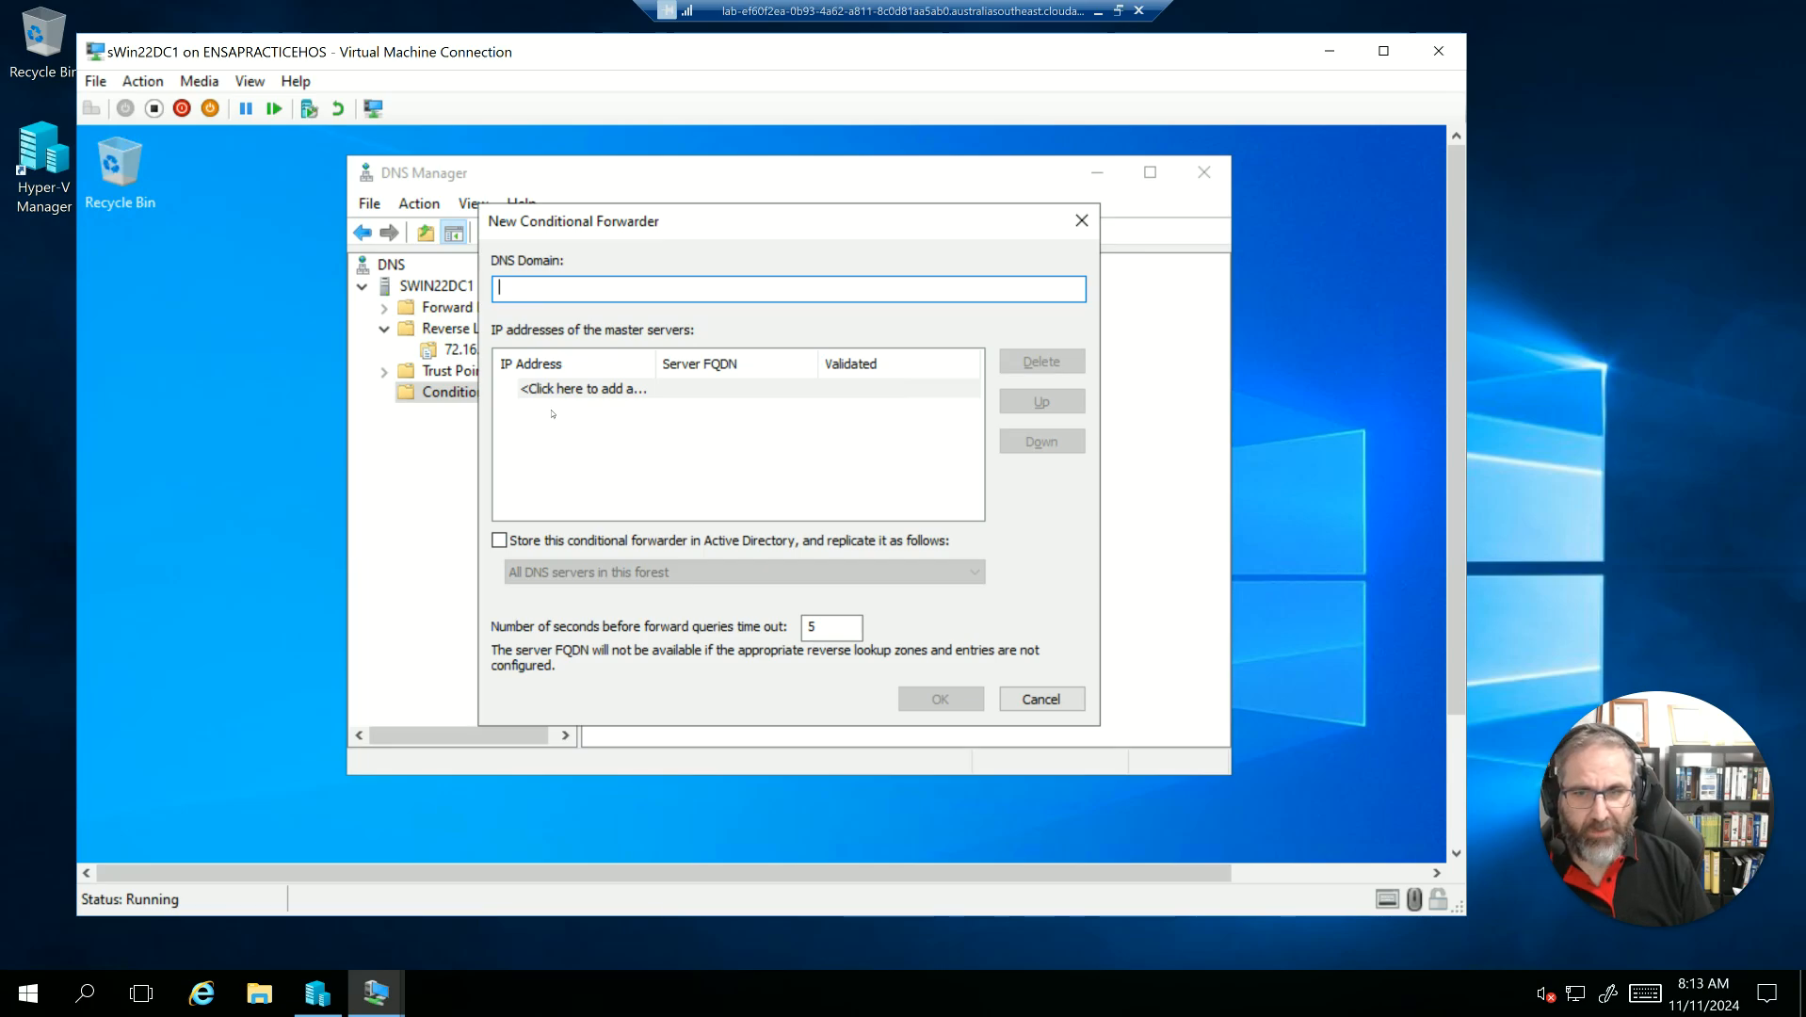
{"action": "type", "text": "Burne"}
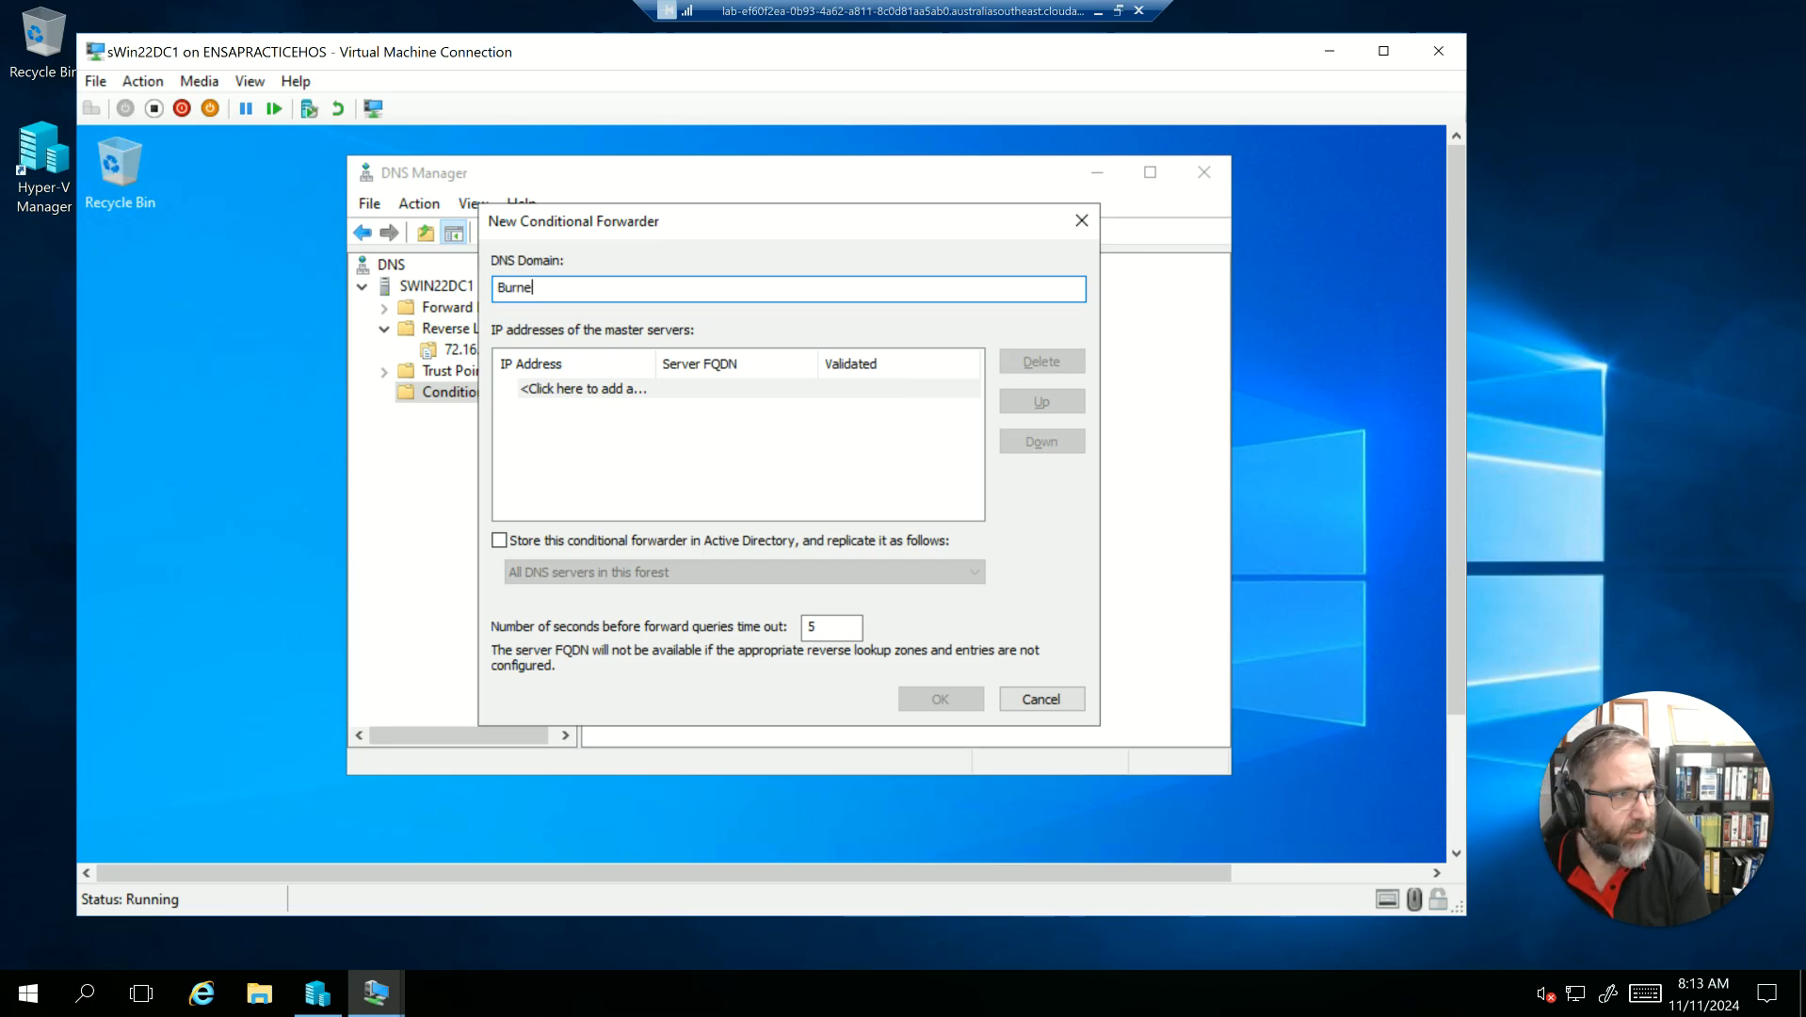
{"action": "type", "text": ".com"}
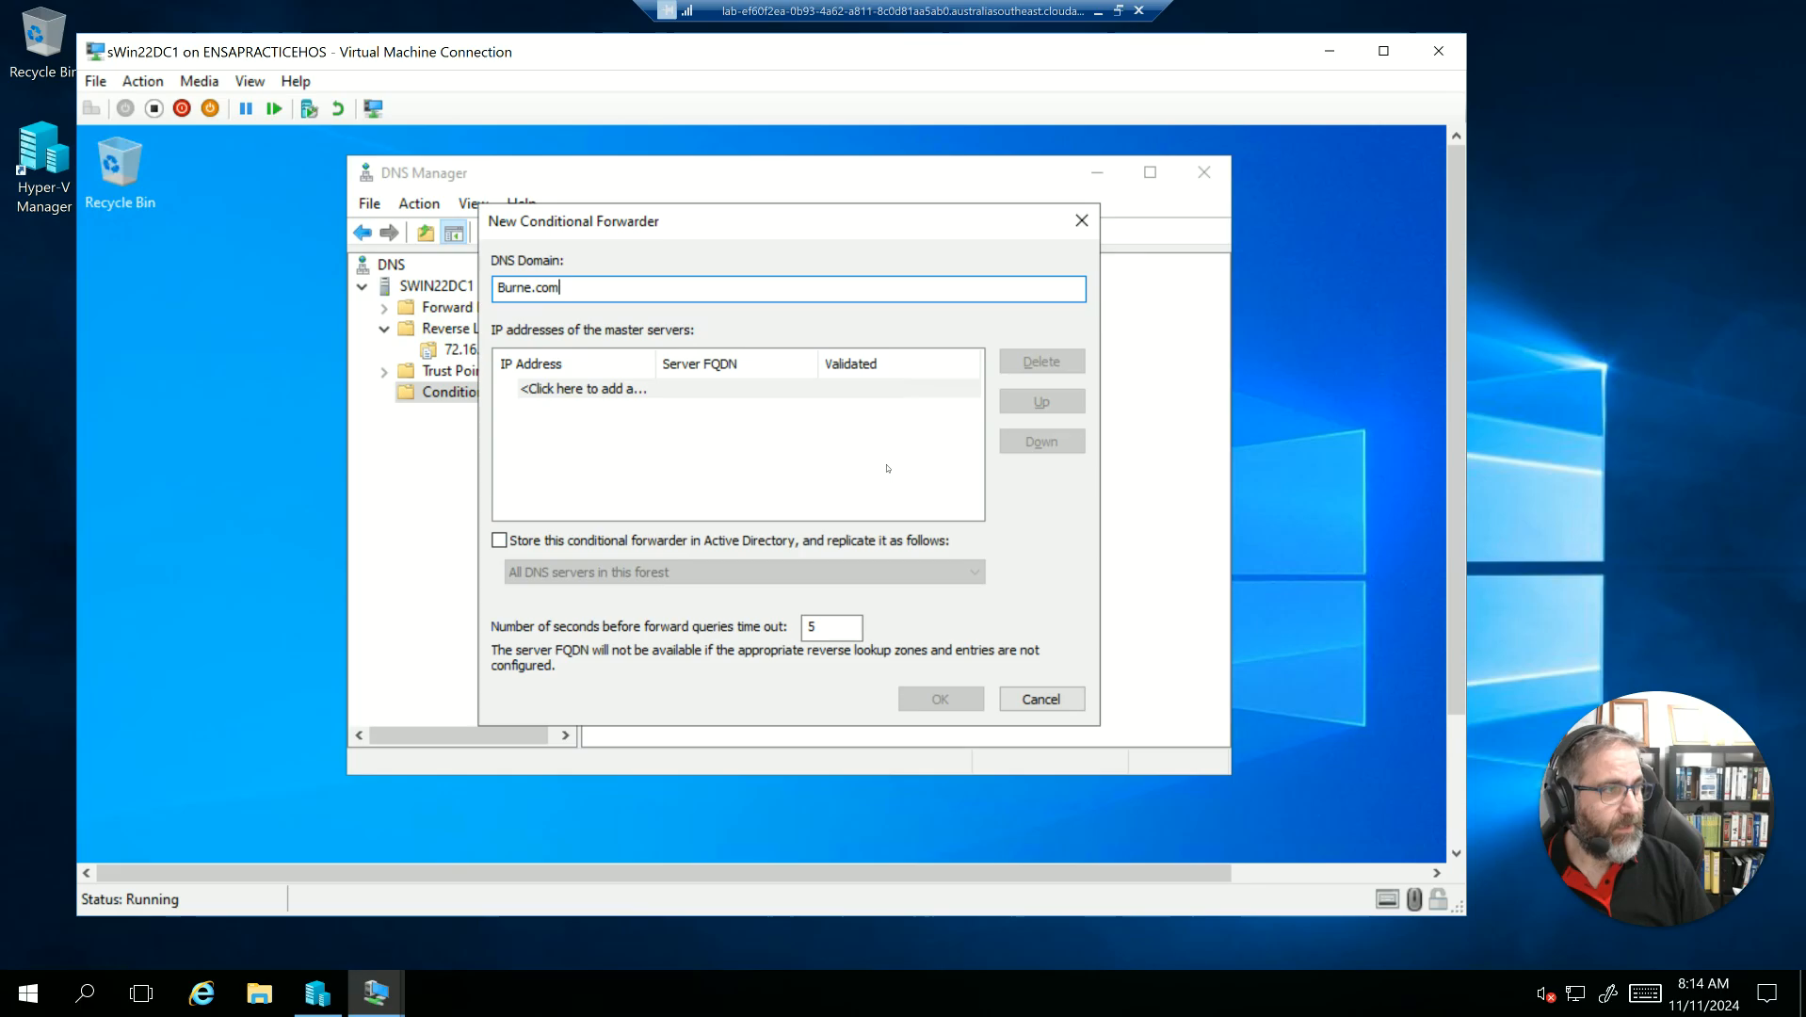
Add 172.16.32.11 as the forwarder's master server IP address and create the conditional forwarder.
{"action": "left_click", "coordinate": [571, 389]}
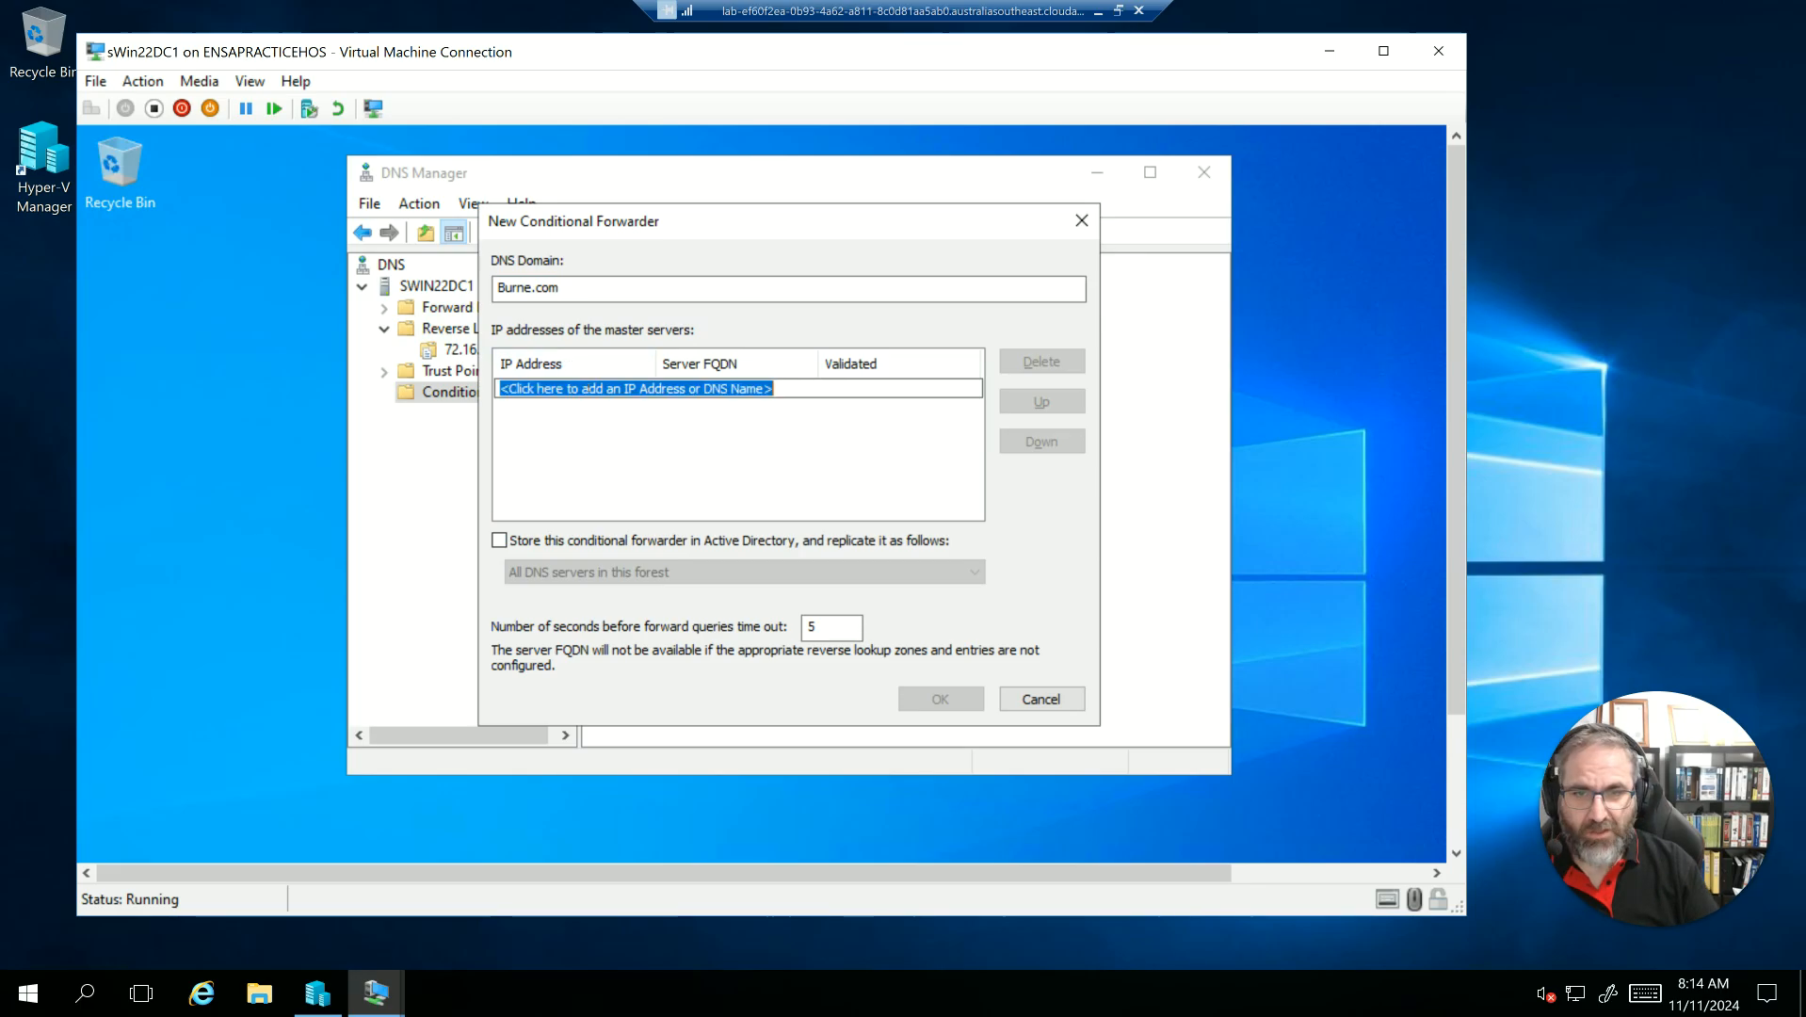
{"action": "type", "text": "192."}
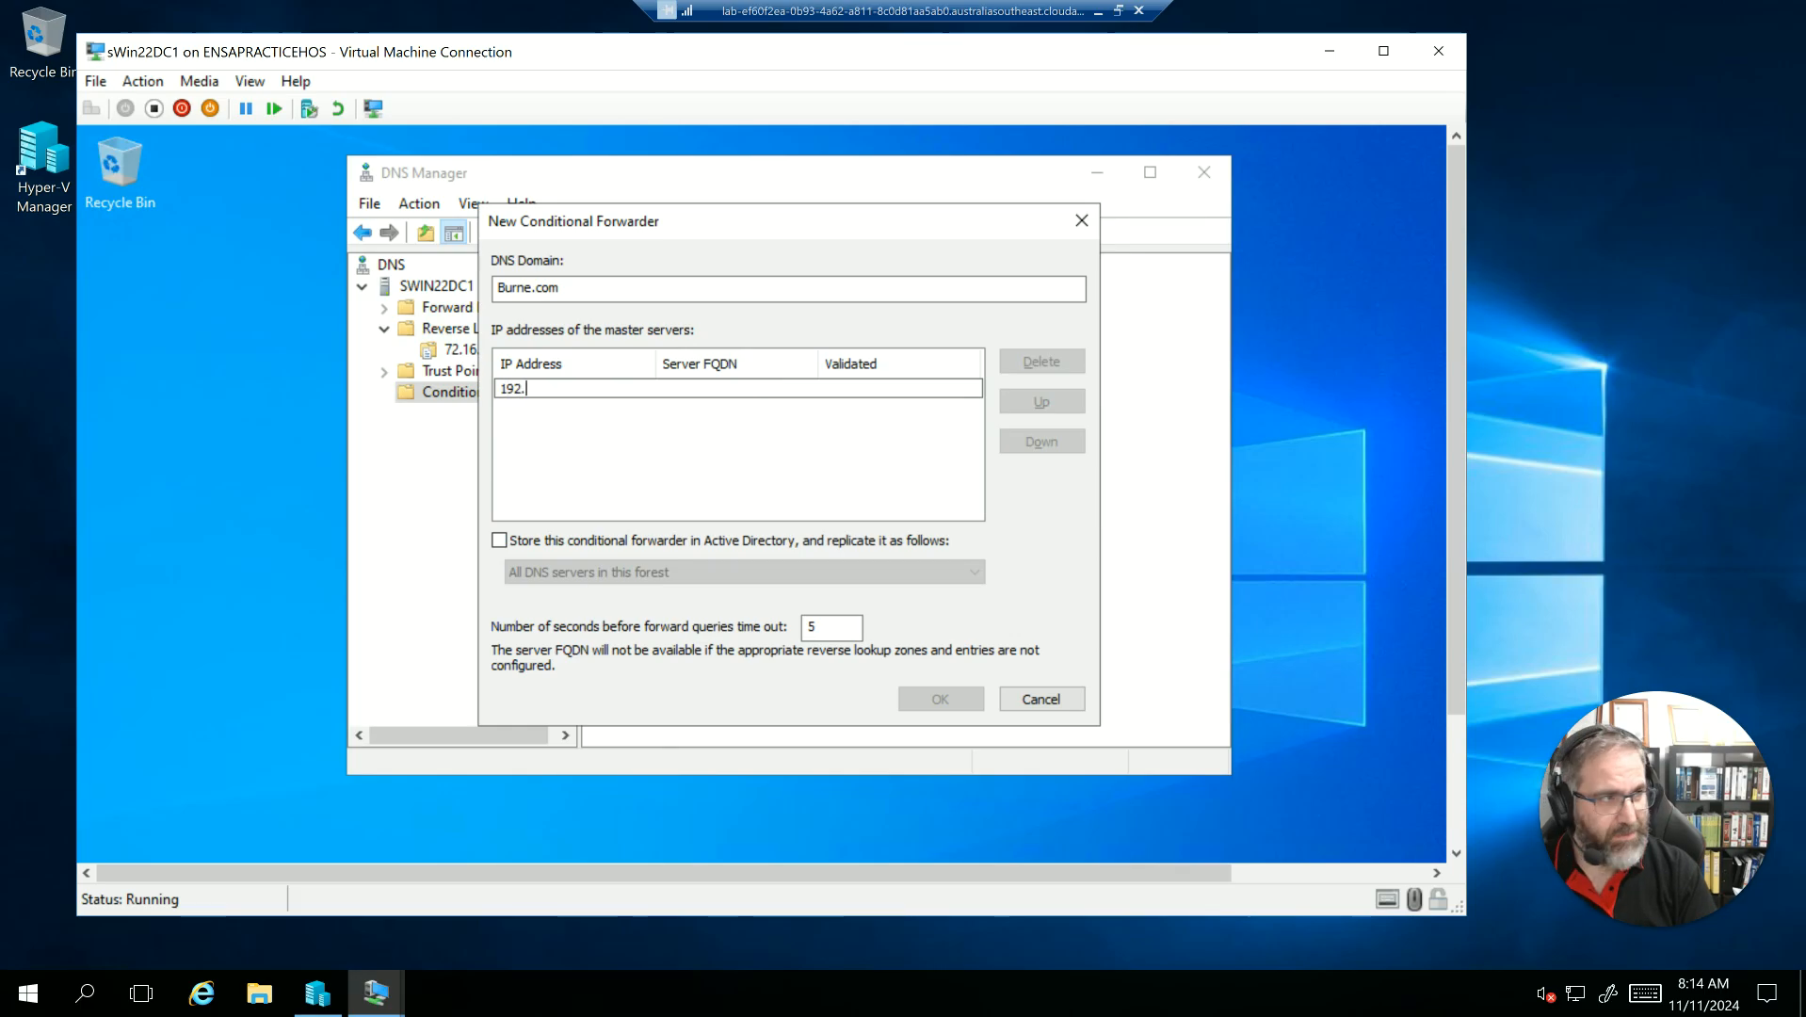
{"action": "key", "text": "BackSpace"}
{"action": "key", "text": "BackSpace"}
{"action": "key", "text": "BackSpace"}
{"action": "type", "text": "72.16.32.11"}
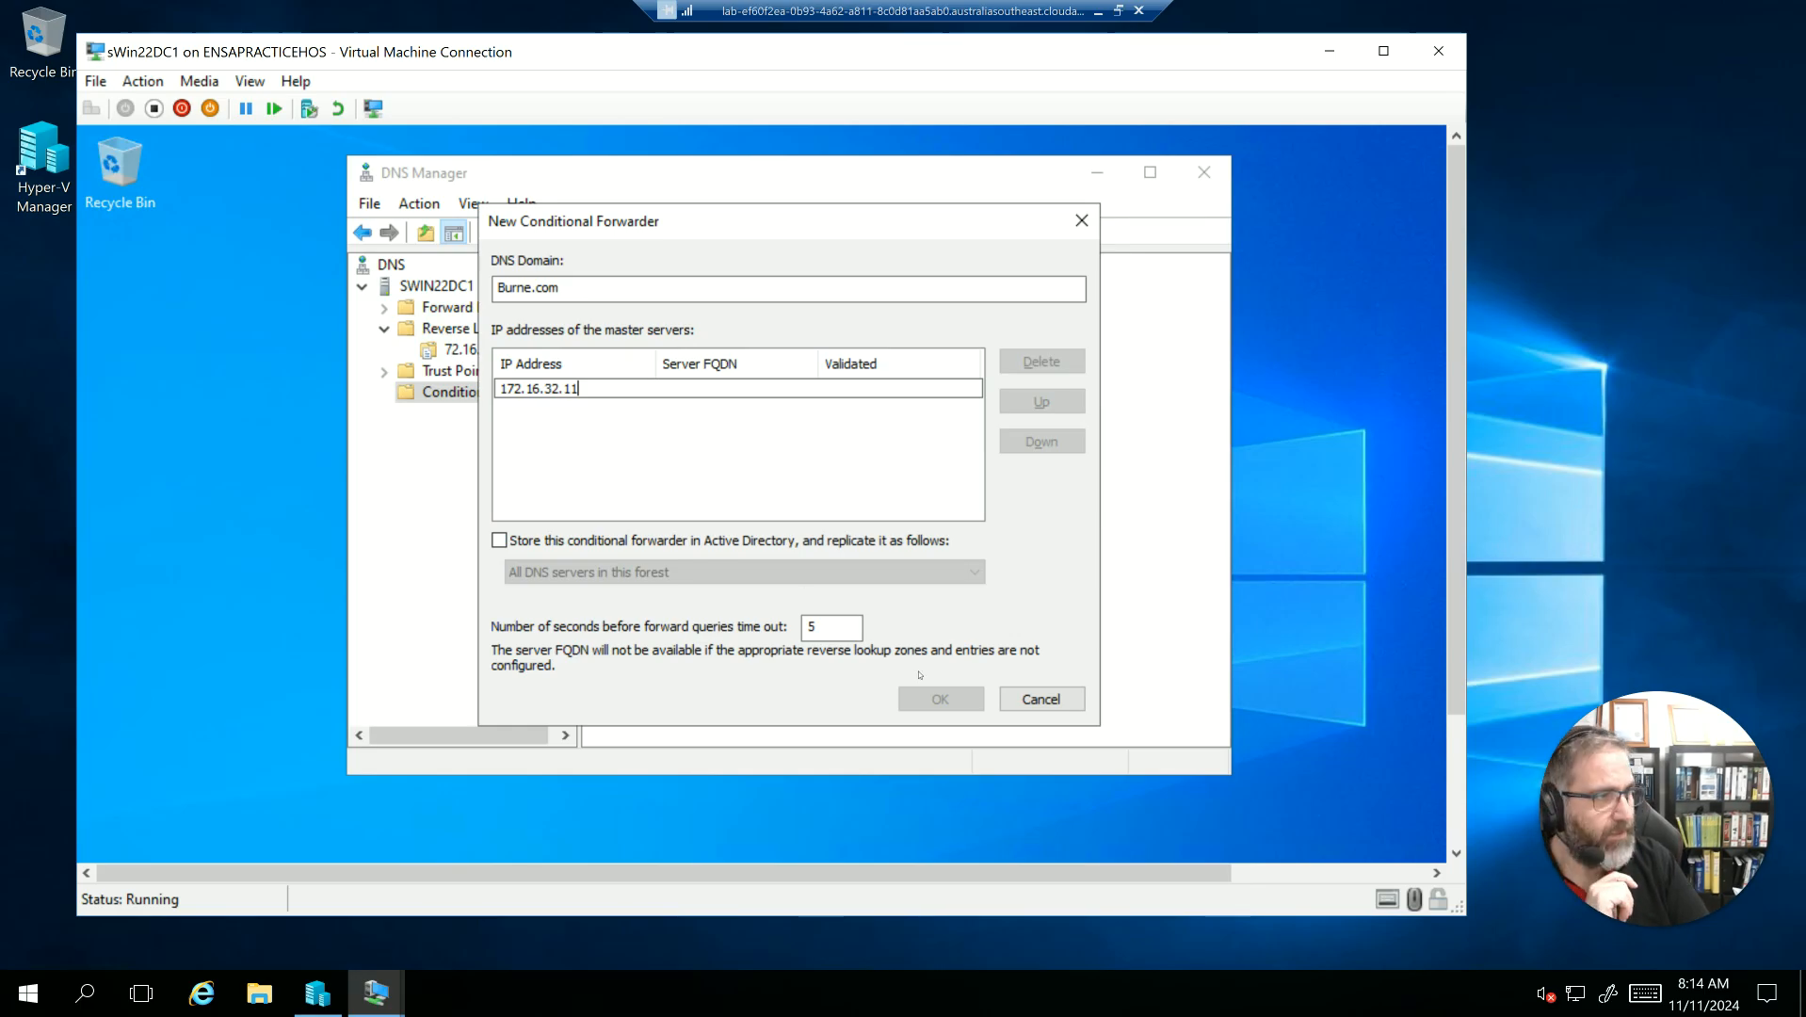
{"action": "key", "text": "Return"}
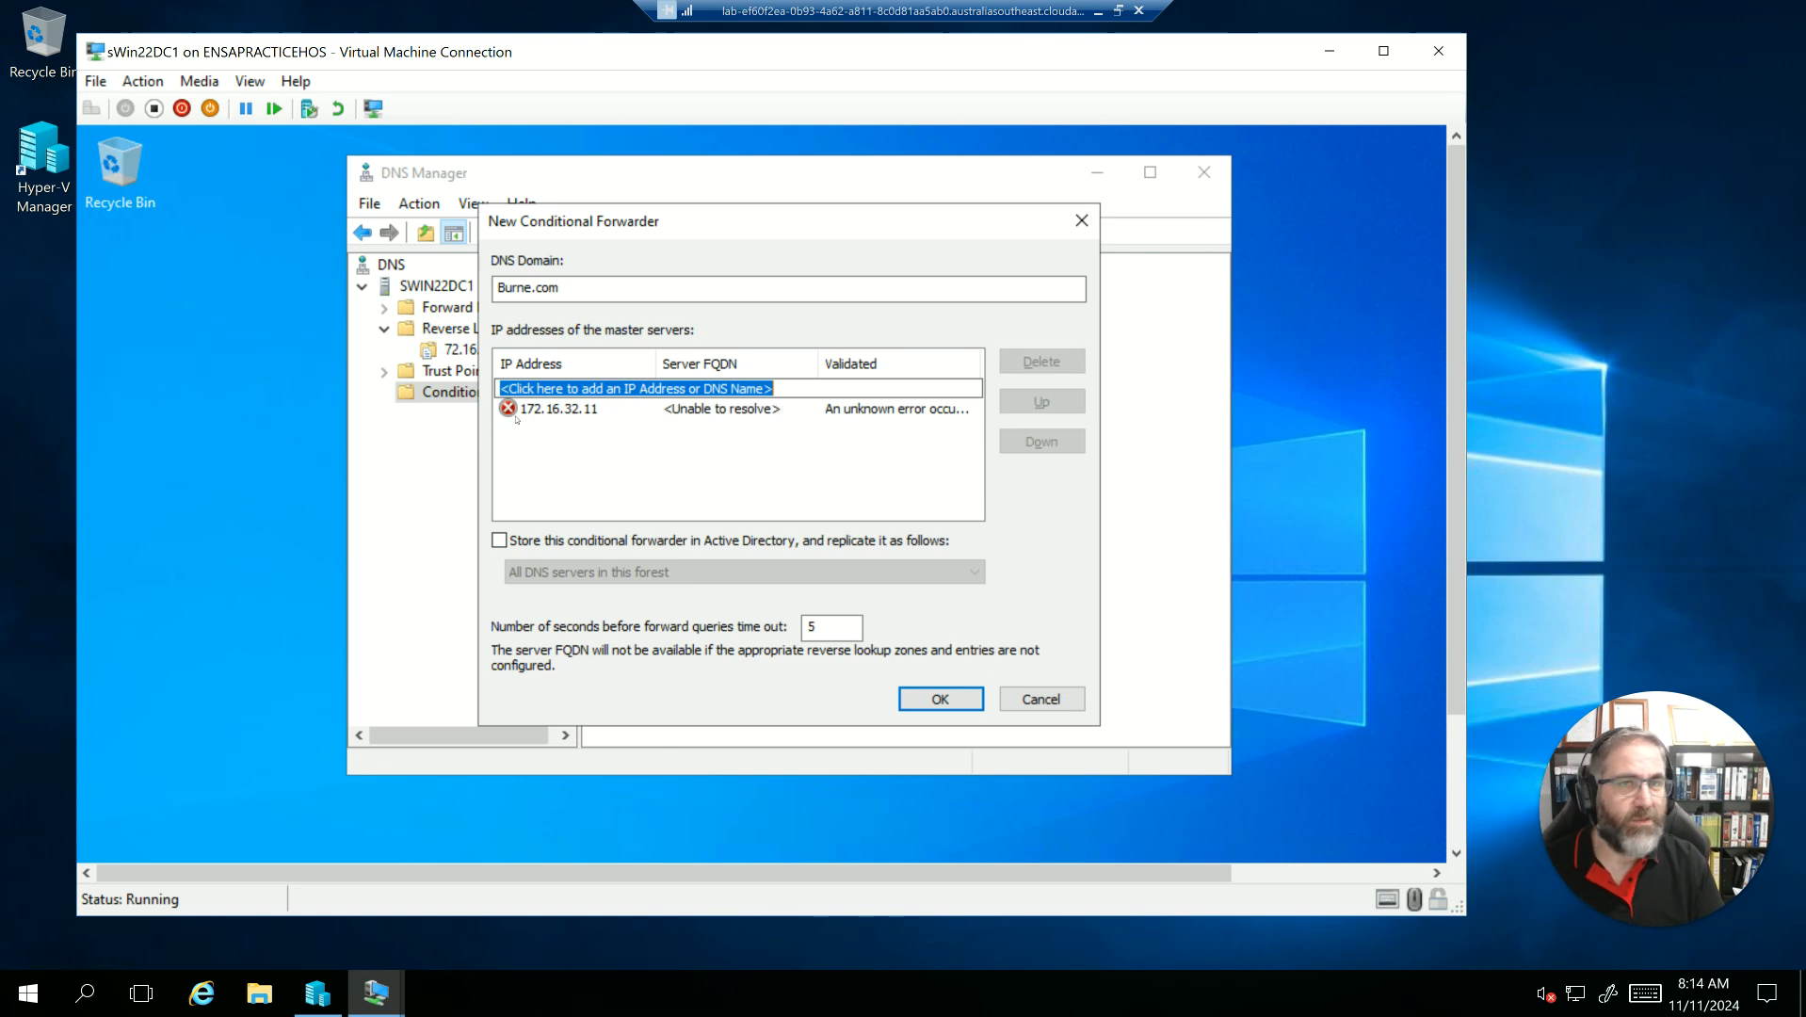
{"action": "left_click", "coordinate": [938, 698]}
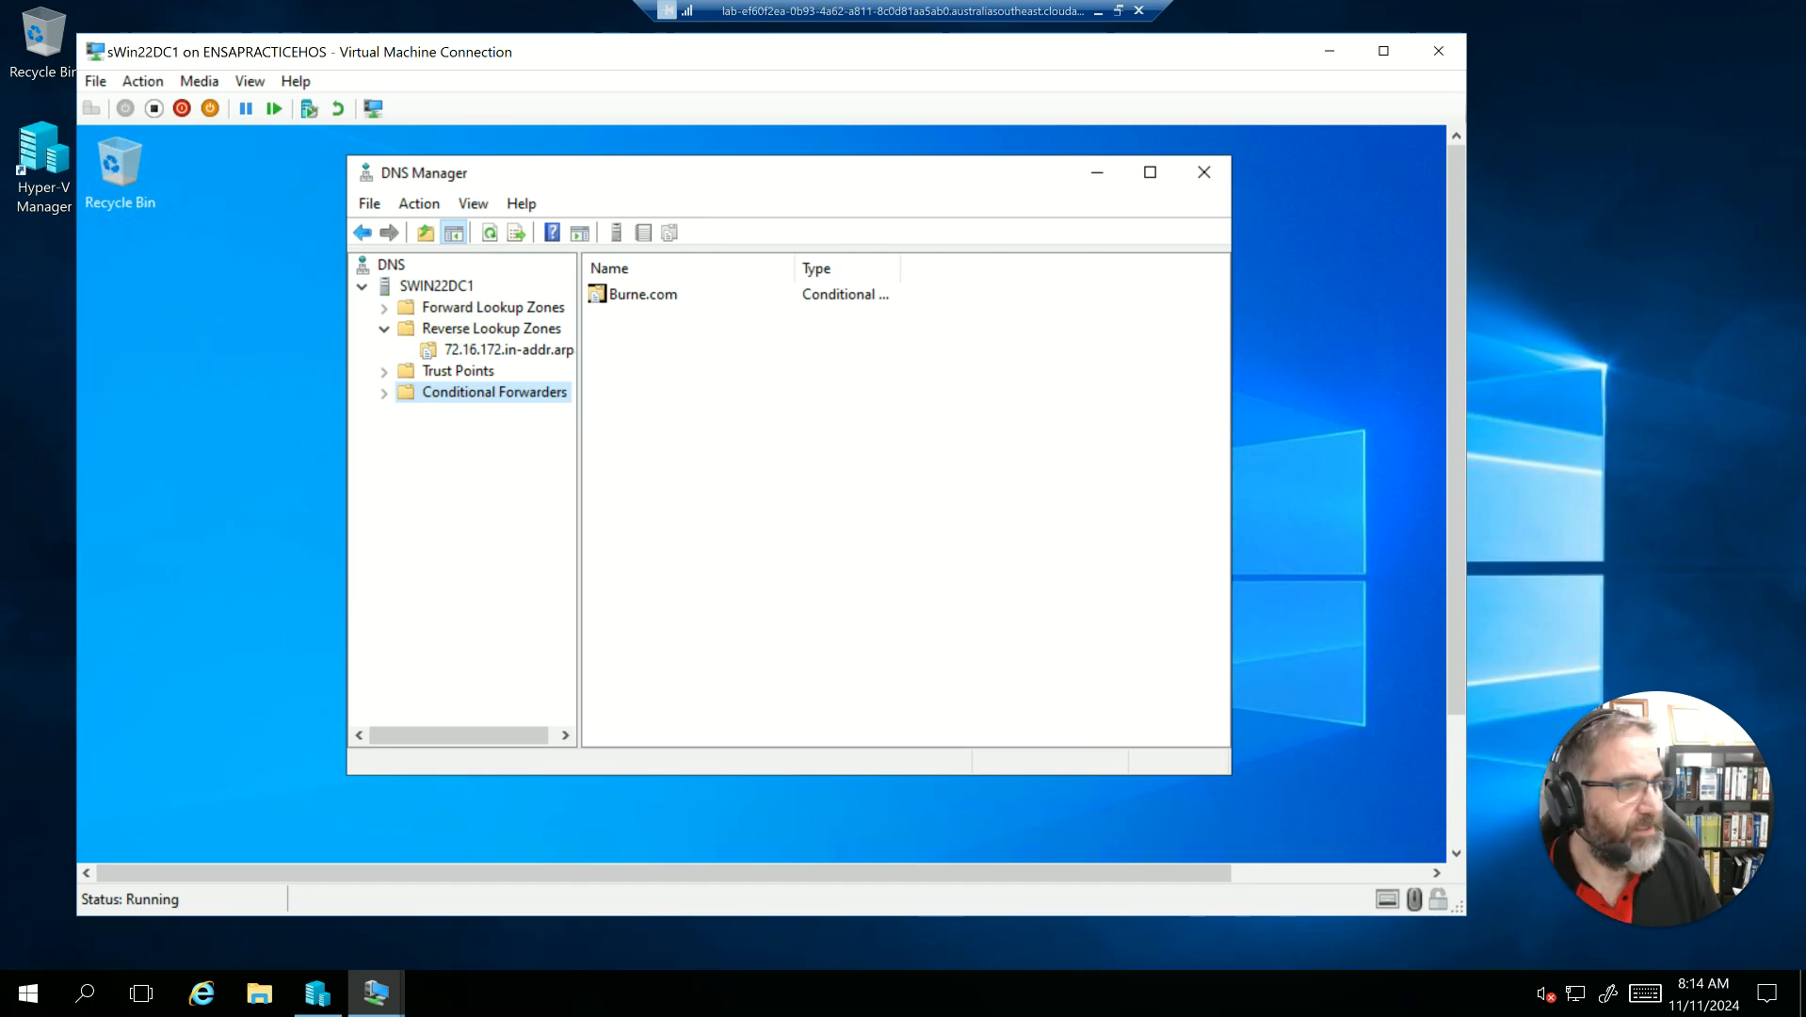
Minimize the sWin22DC1 virtual machine window and switch to the sWin10CL101 virtual machine connection.
{"action": "left_click", "coordinate": [1328, 51]}
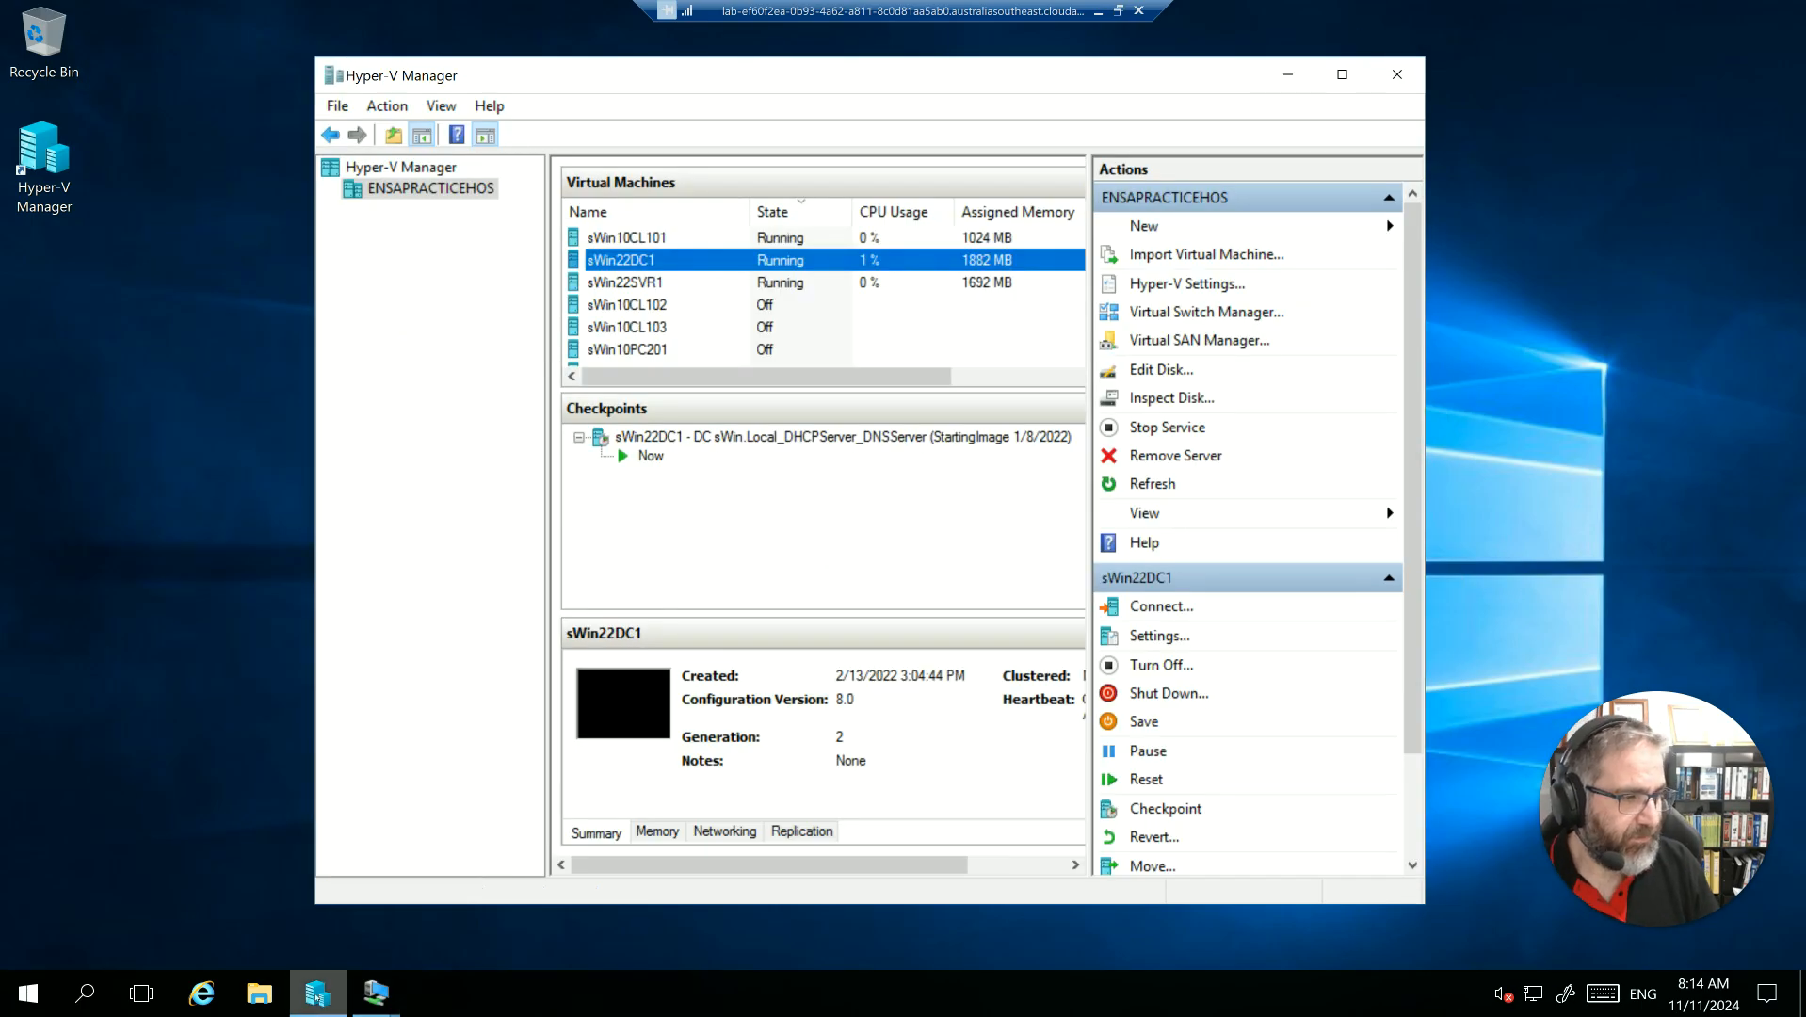
{"action": "left_click", "coordinate": [318, 997]}
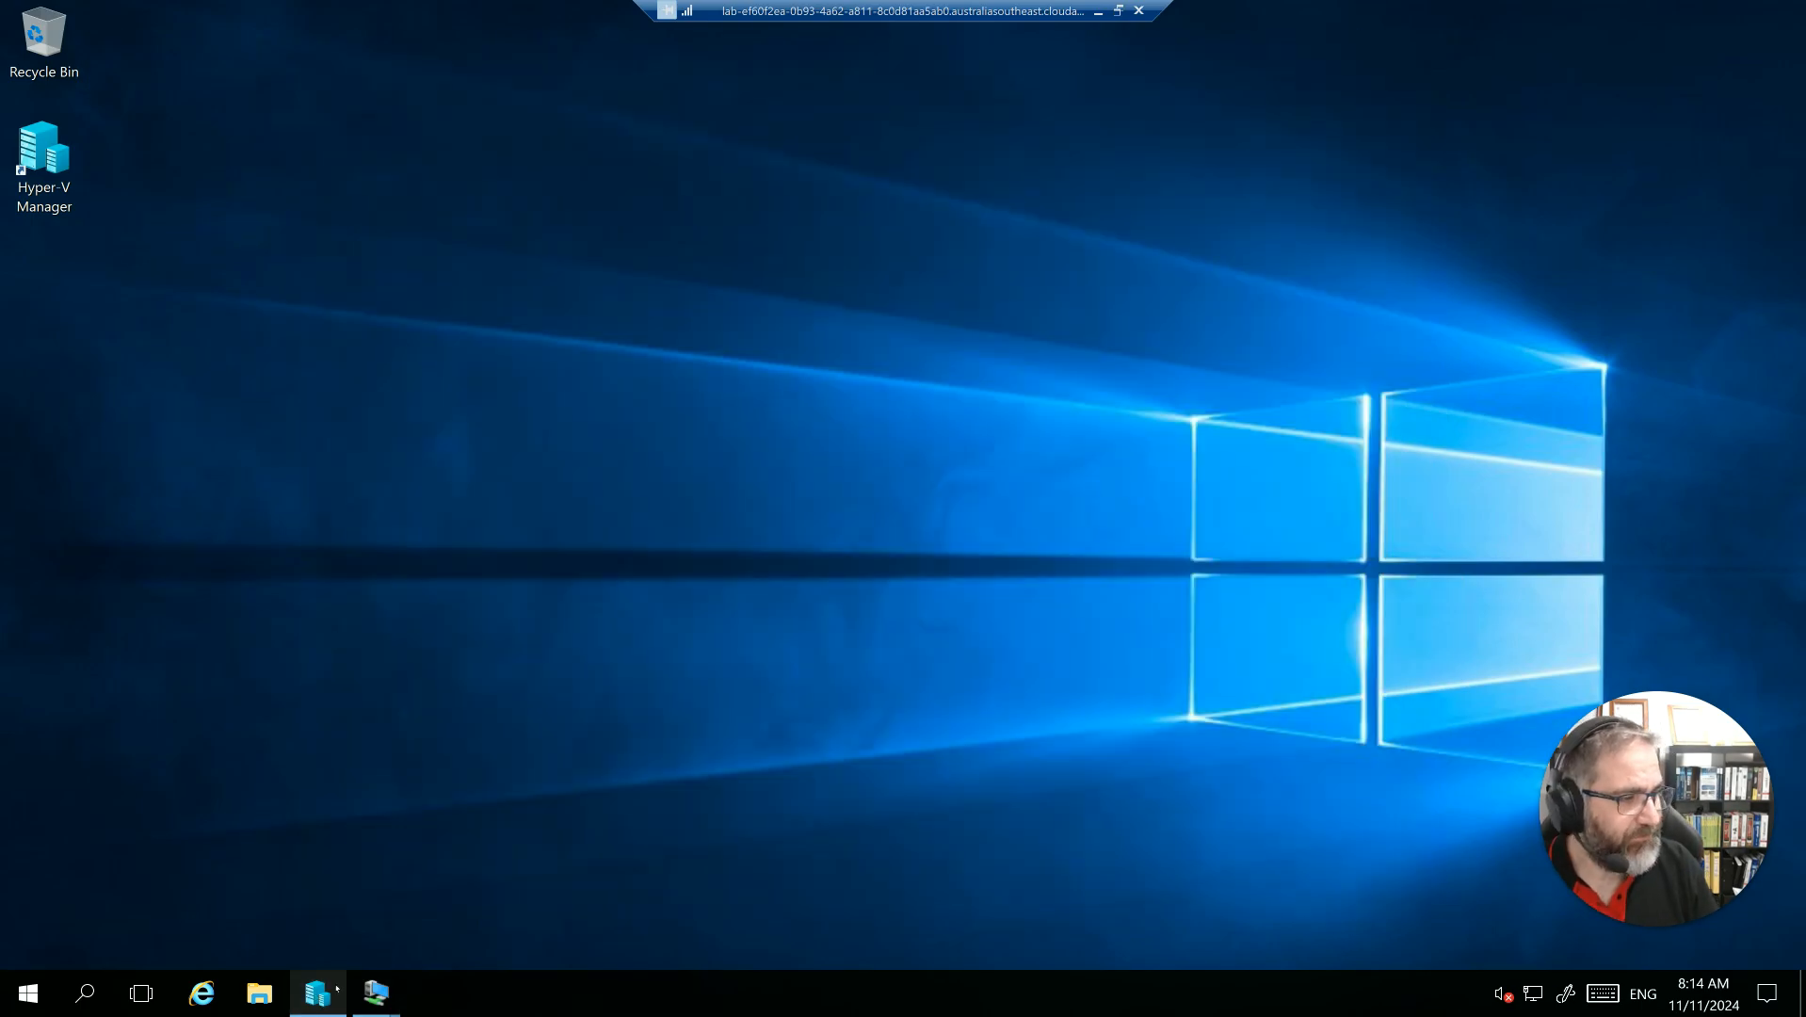
{"action": "left_click", "coordinate": [325, 993]}
{"action": "left_click", "coordinate": [315, 1004]}
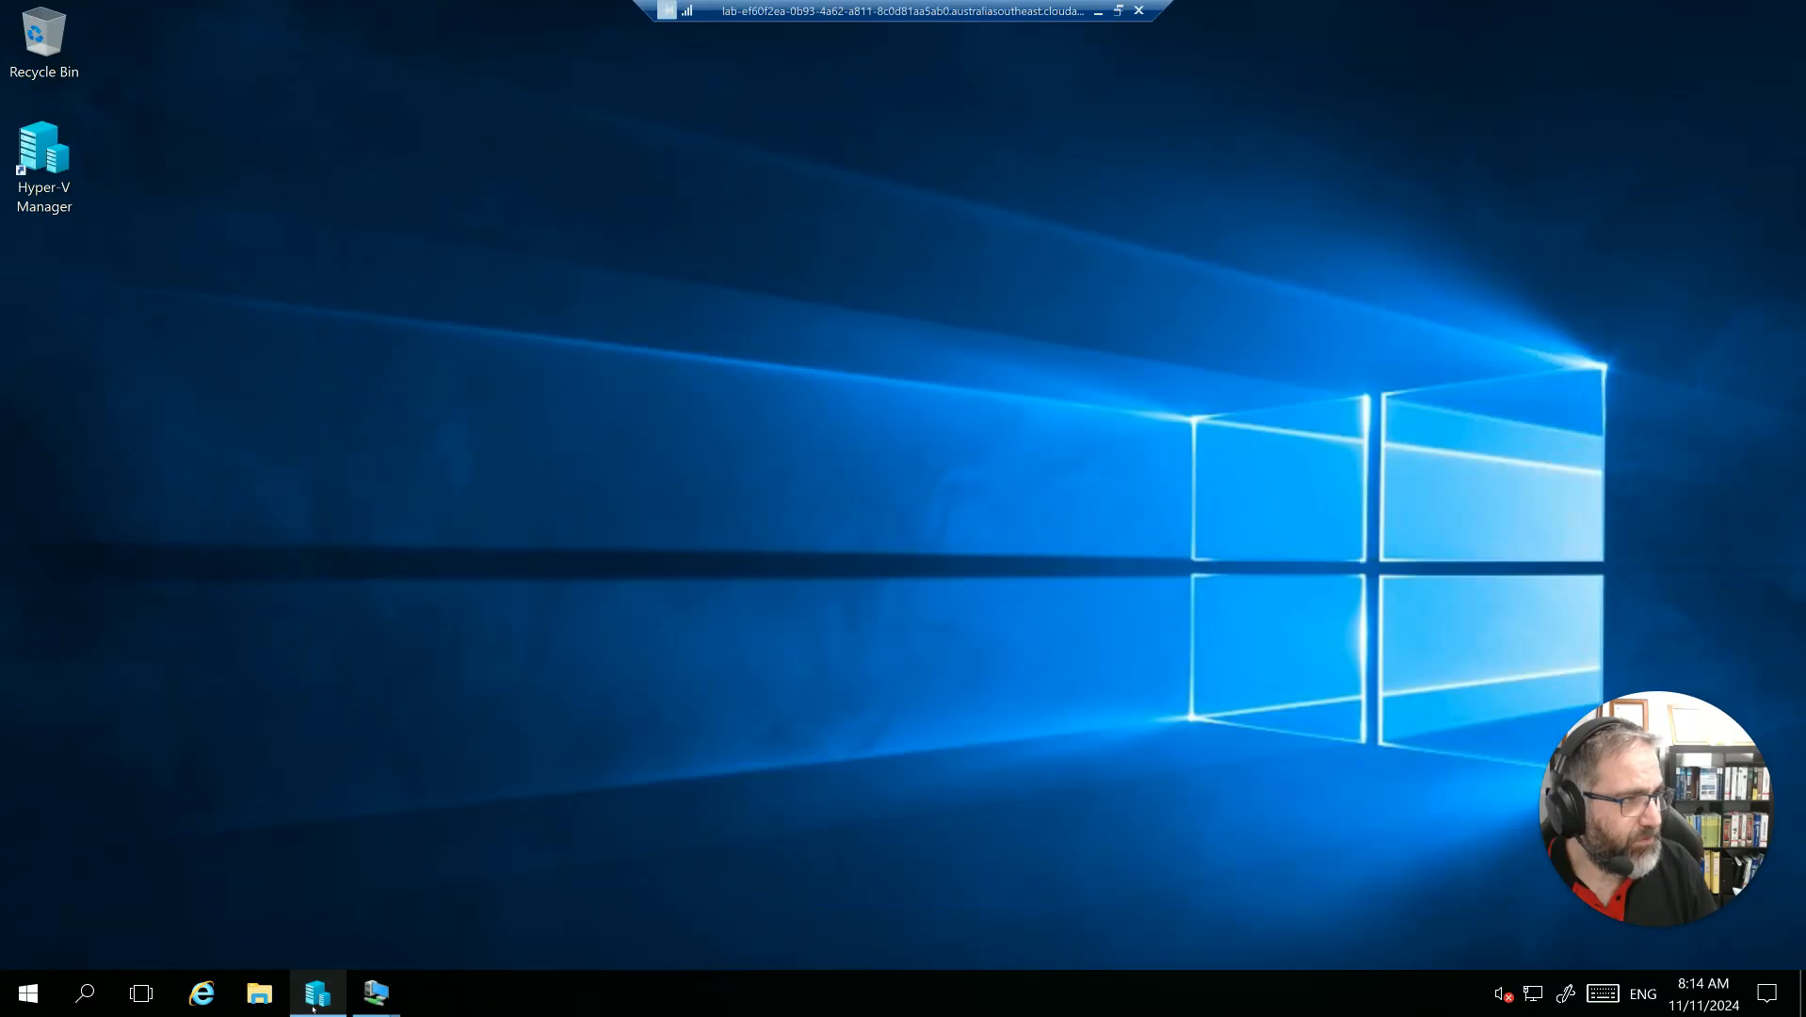
{"action": "left_click", "coordinate": [314, 1004]}
{"action": "mouse_move", "coordinate": [376, 993]}
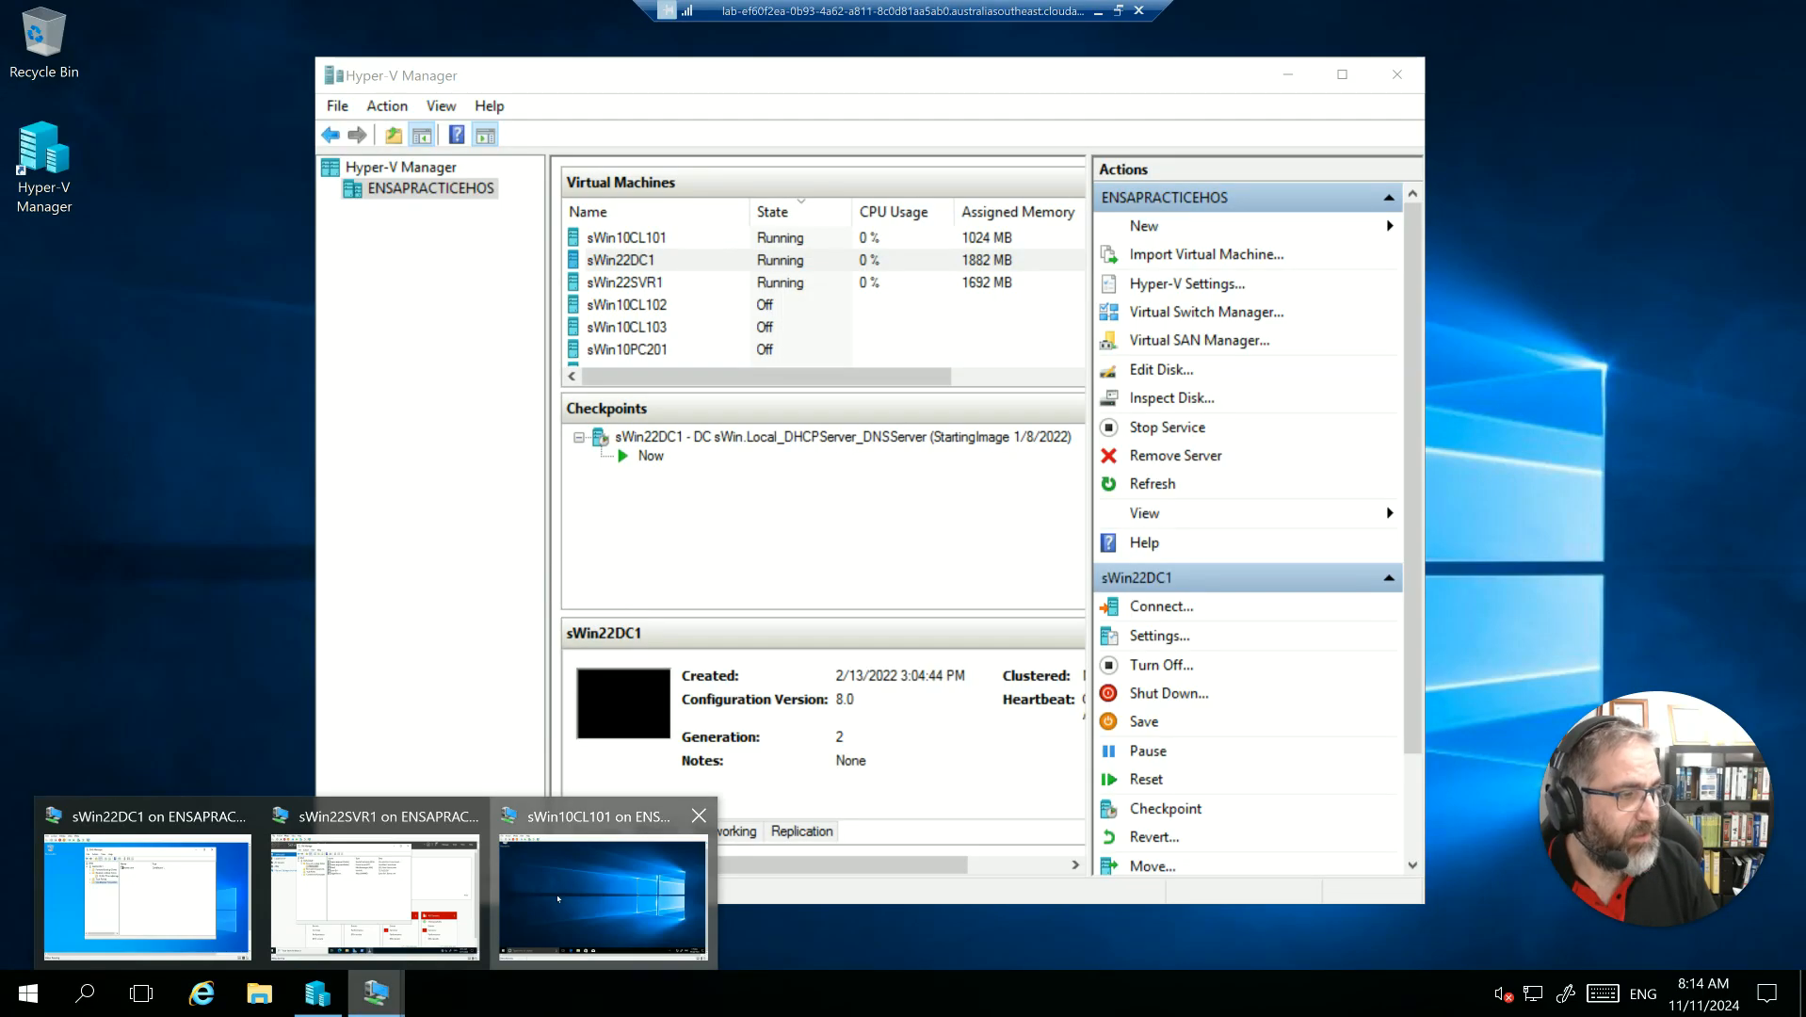
{"action": "left_click", "coordinate": [559, 901]}
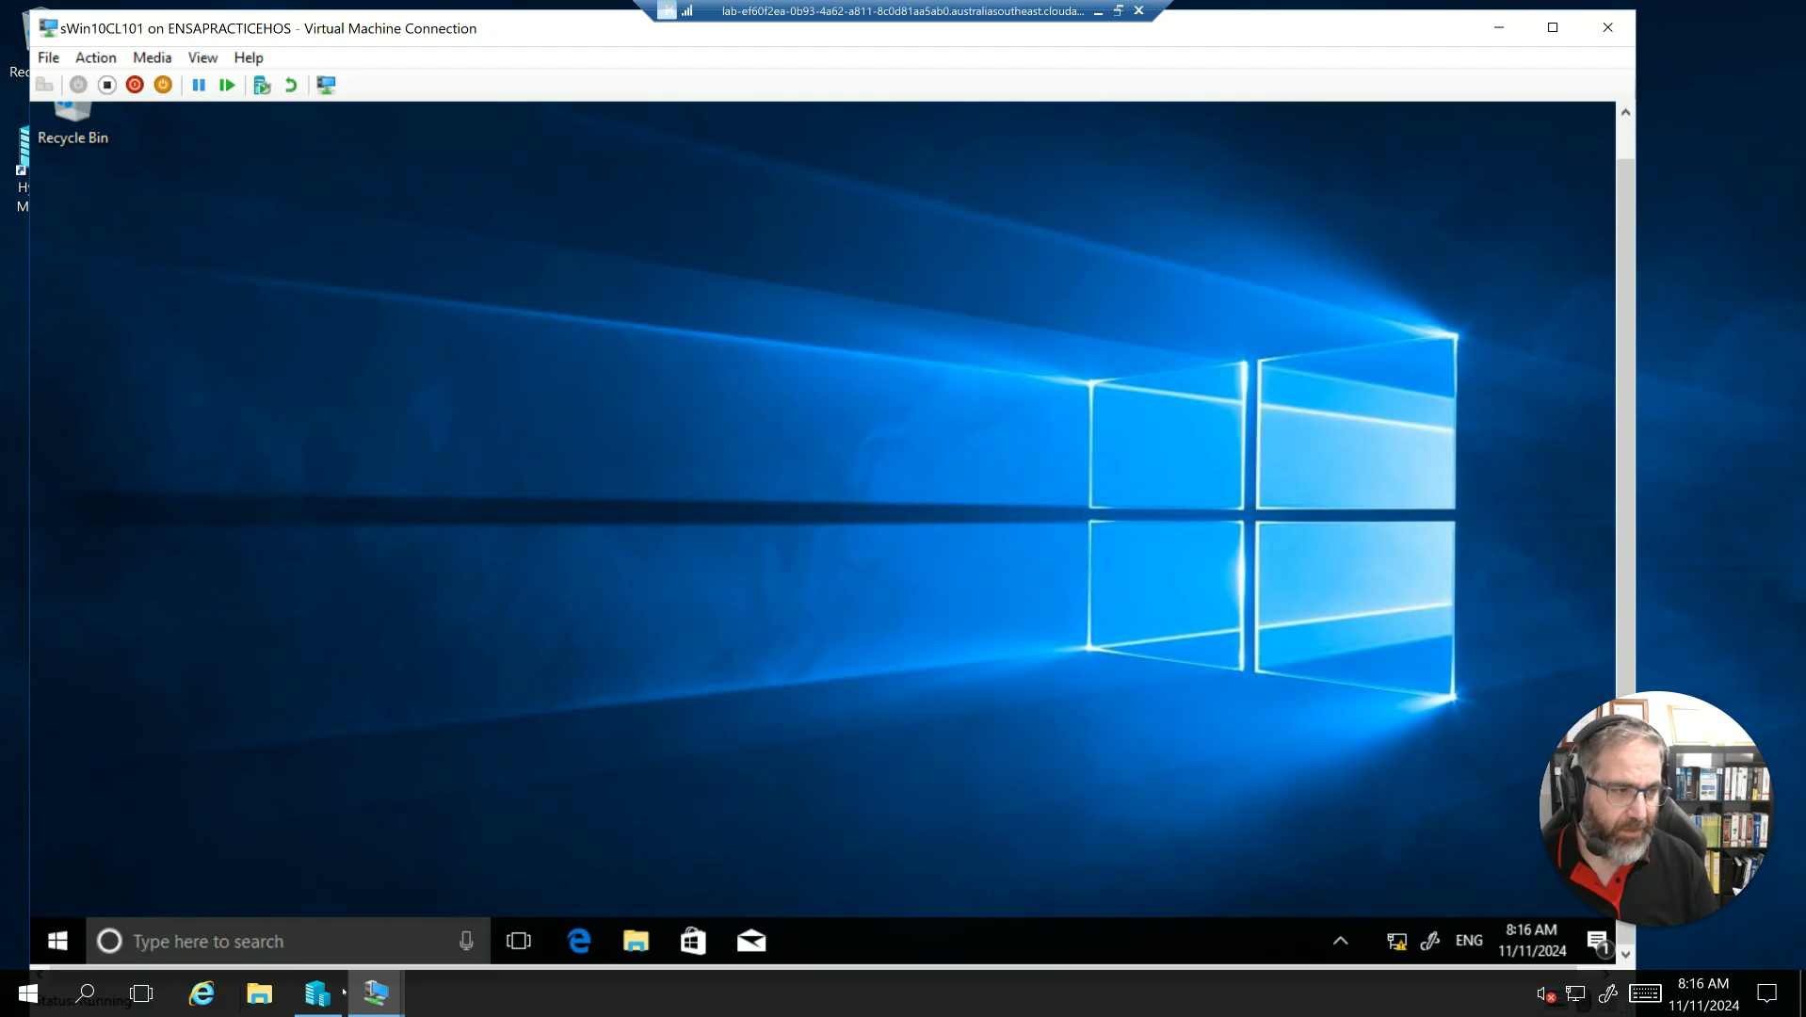
Search for Windows PowerShell on the sWin10CL101 client and launch it as administrator.
{"action": "left_click", "coordinate": [301, 944]}
{"action": "type", "text": "cmd"}
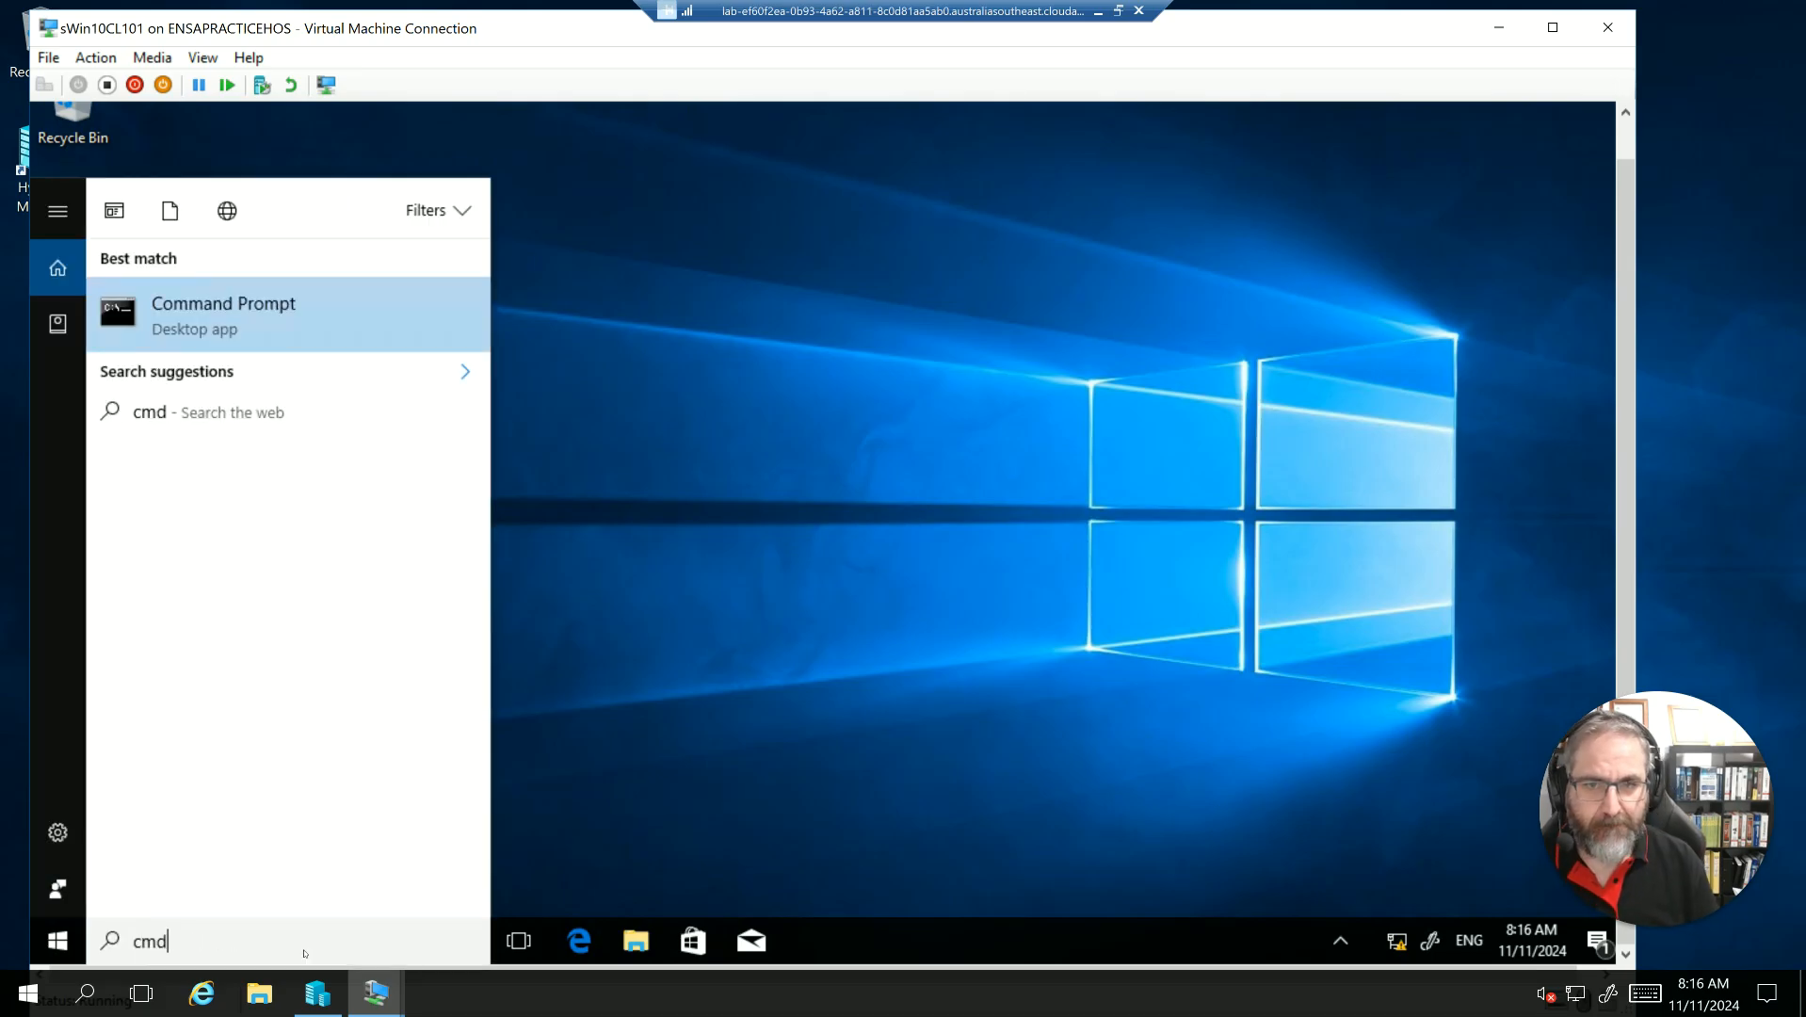
{"action": "key", "text": "BackSpace"}
{"action": "key", "text": "BackSpace"}
{"action": "key", "text": "BackSpace"}
{"action": "type", "text": "power"}
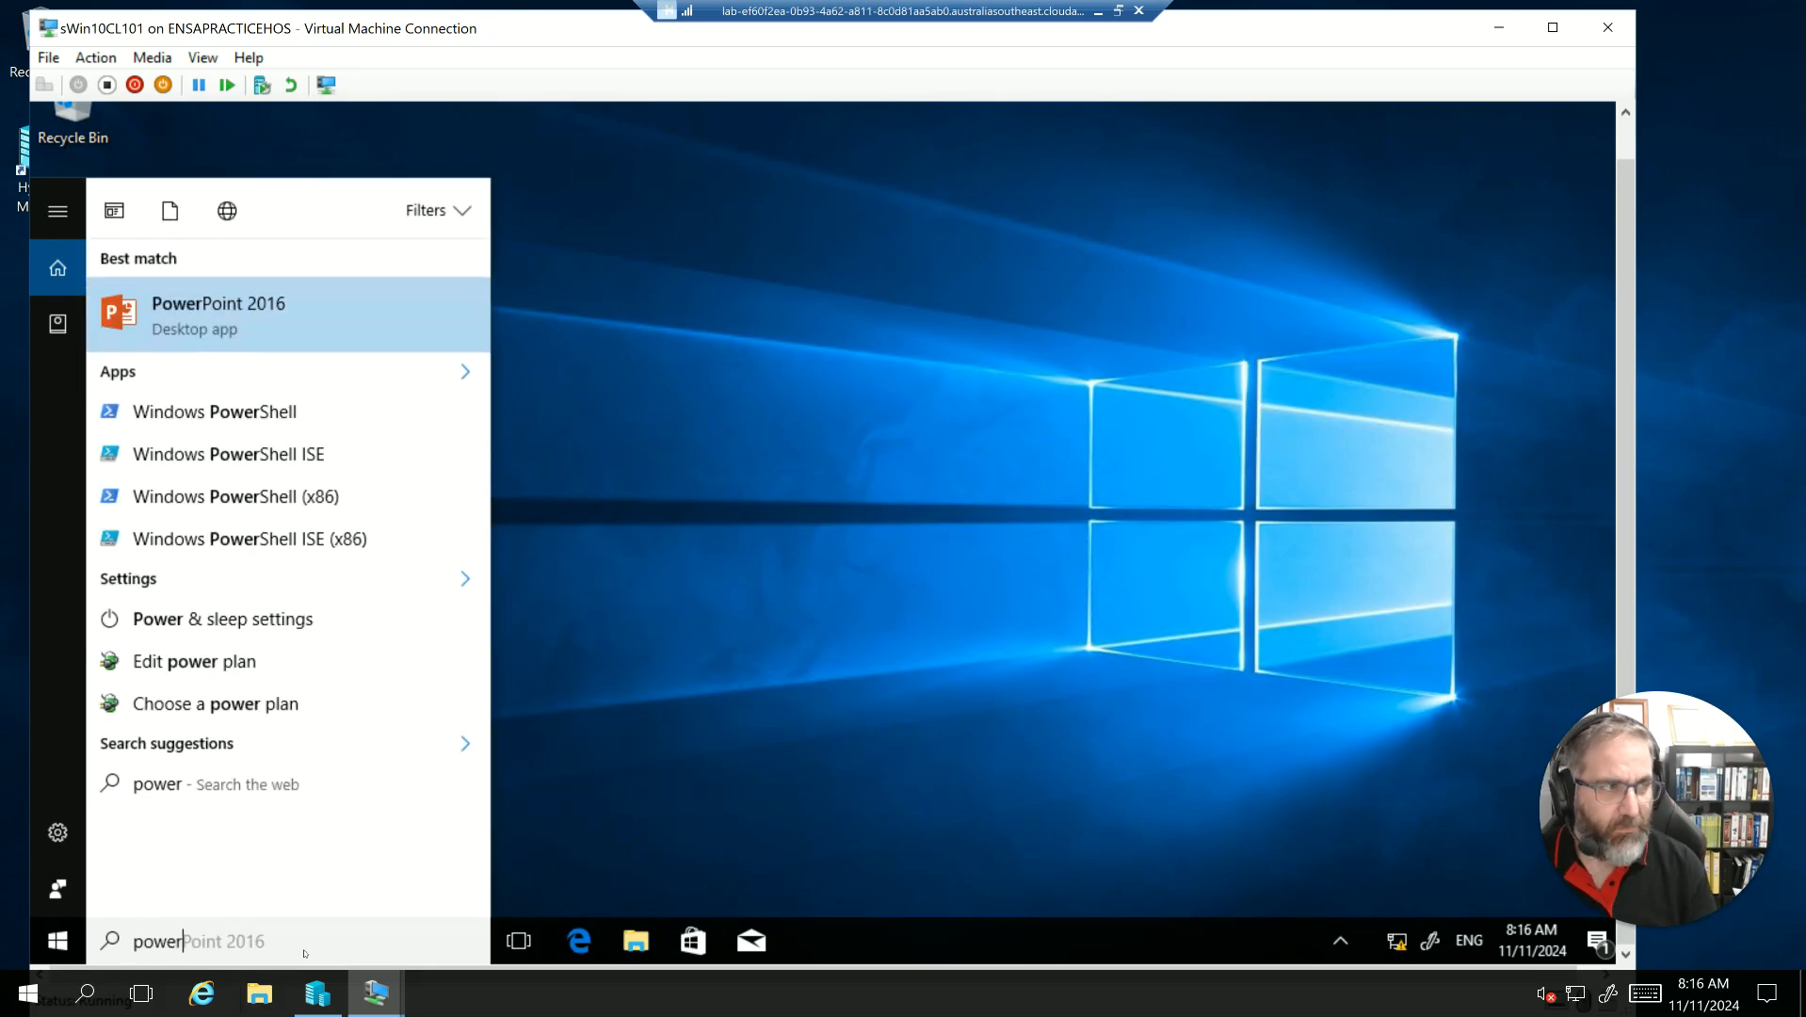
{"action": "right_click", "coordinate": [252, 414]}
{"action": "left_click", "coordinate": [302, 450]}
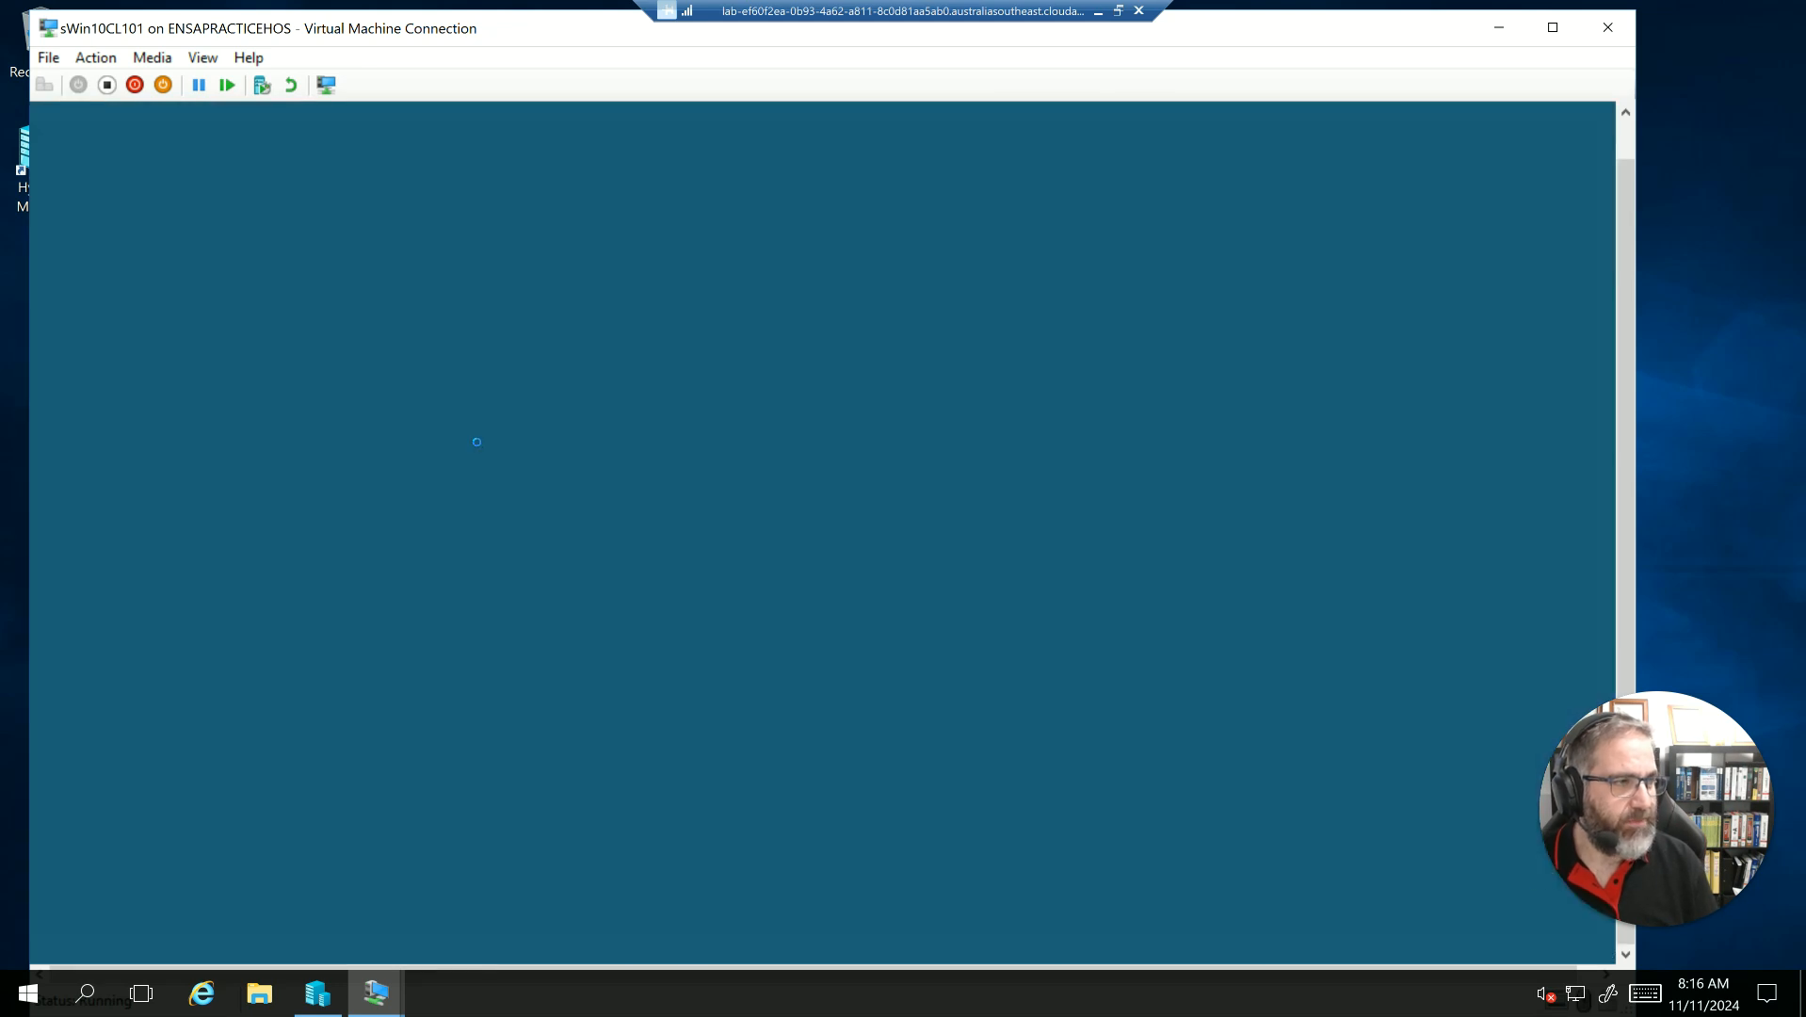
{"action": "left_click", "coordinate": [648, 652]}
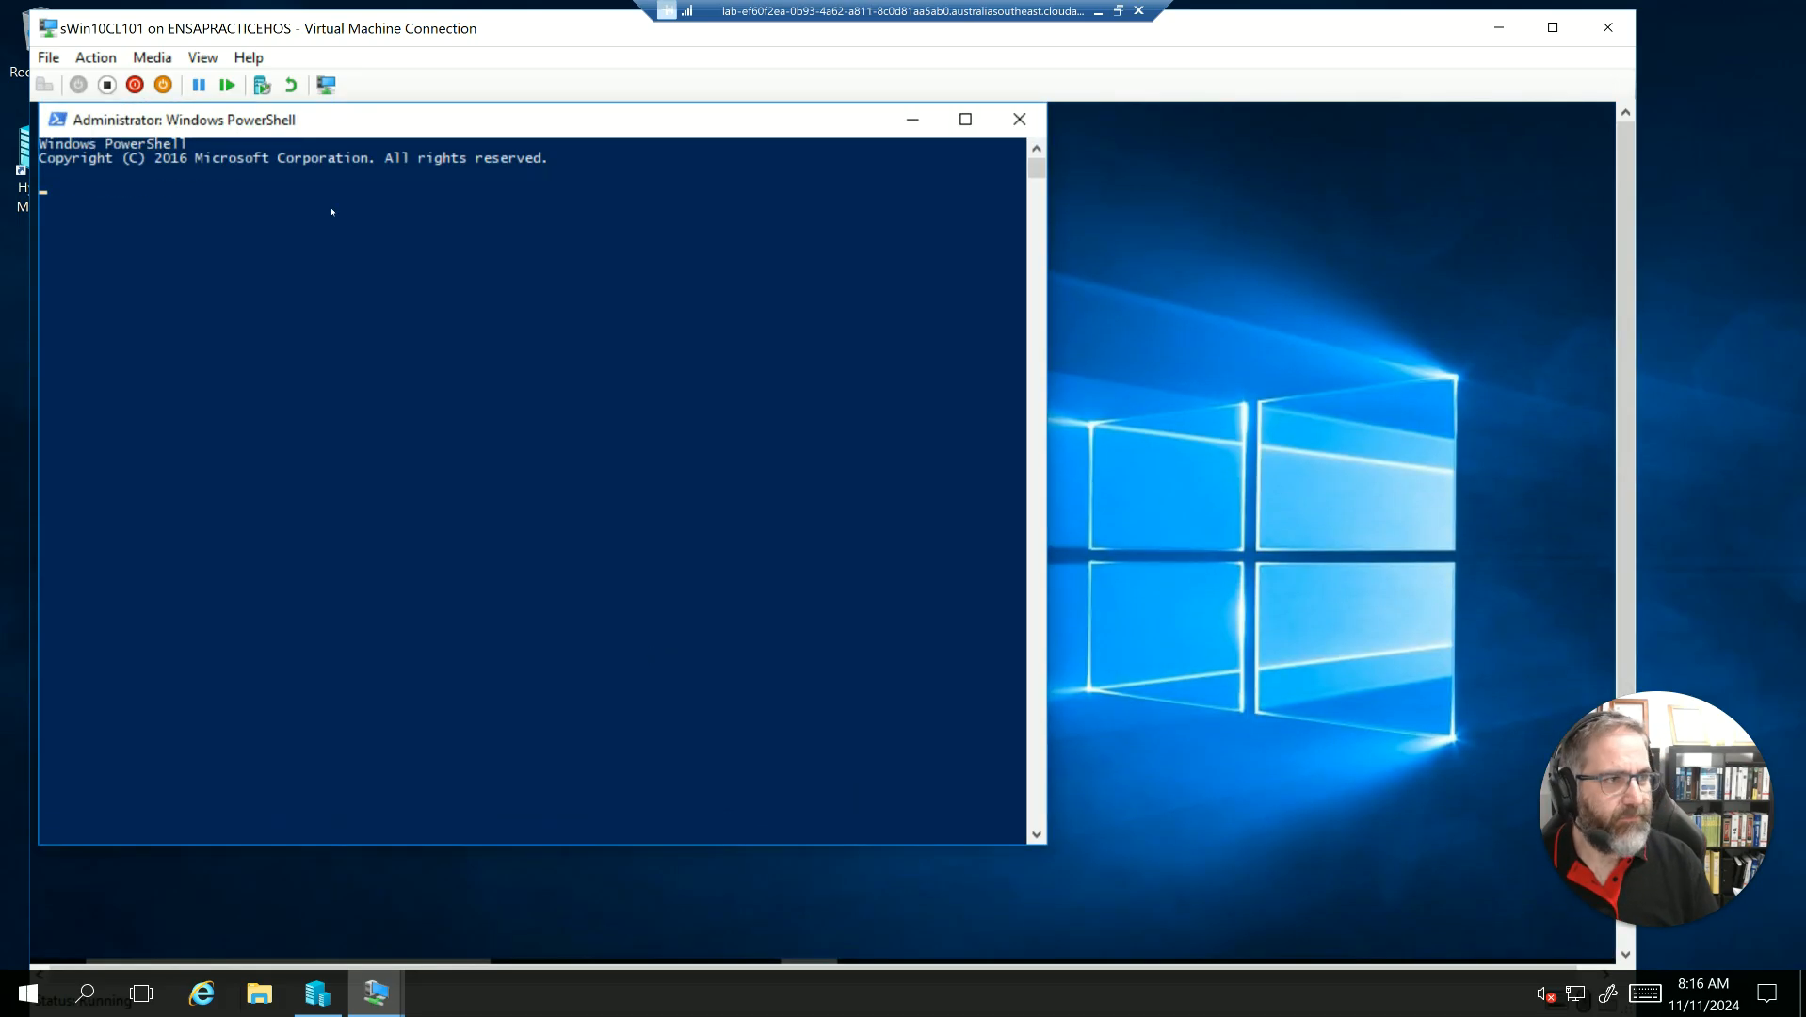
Start an interactive nslookup session in PowerShell on sWin10CL101.
{"action": "left_click", "coordinate": [330, 215]}
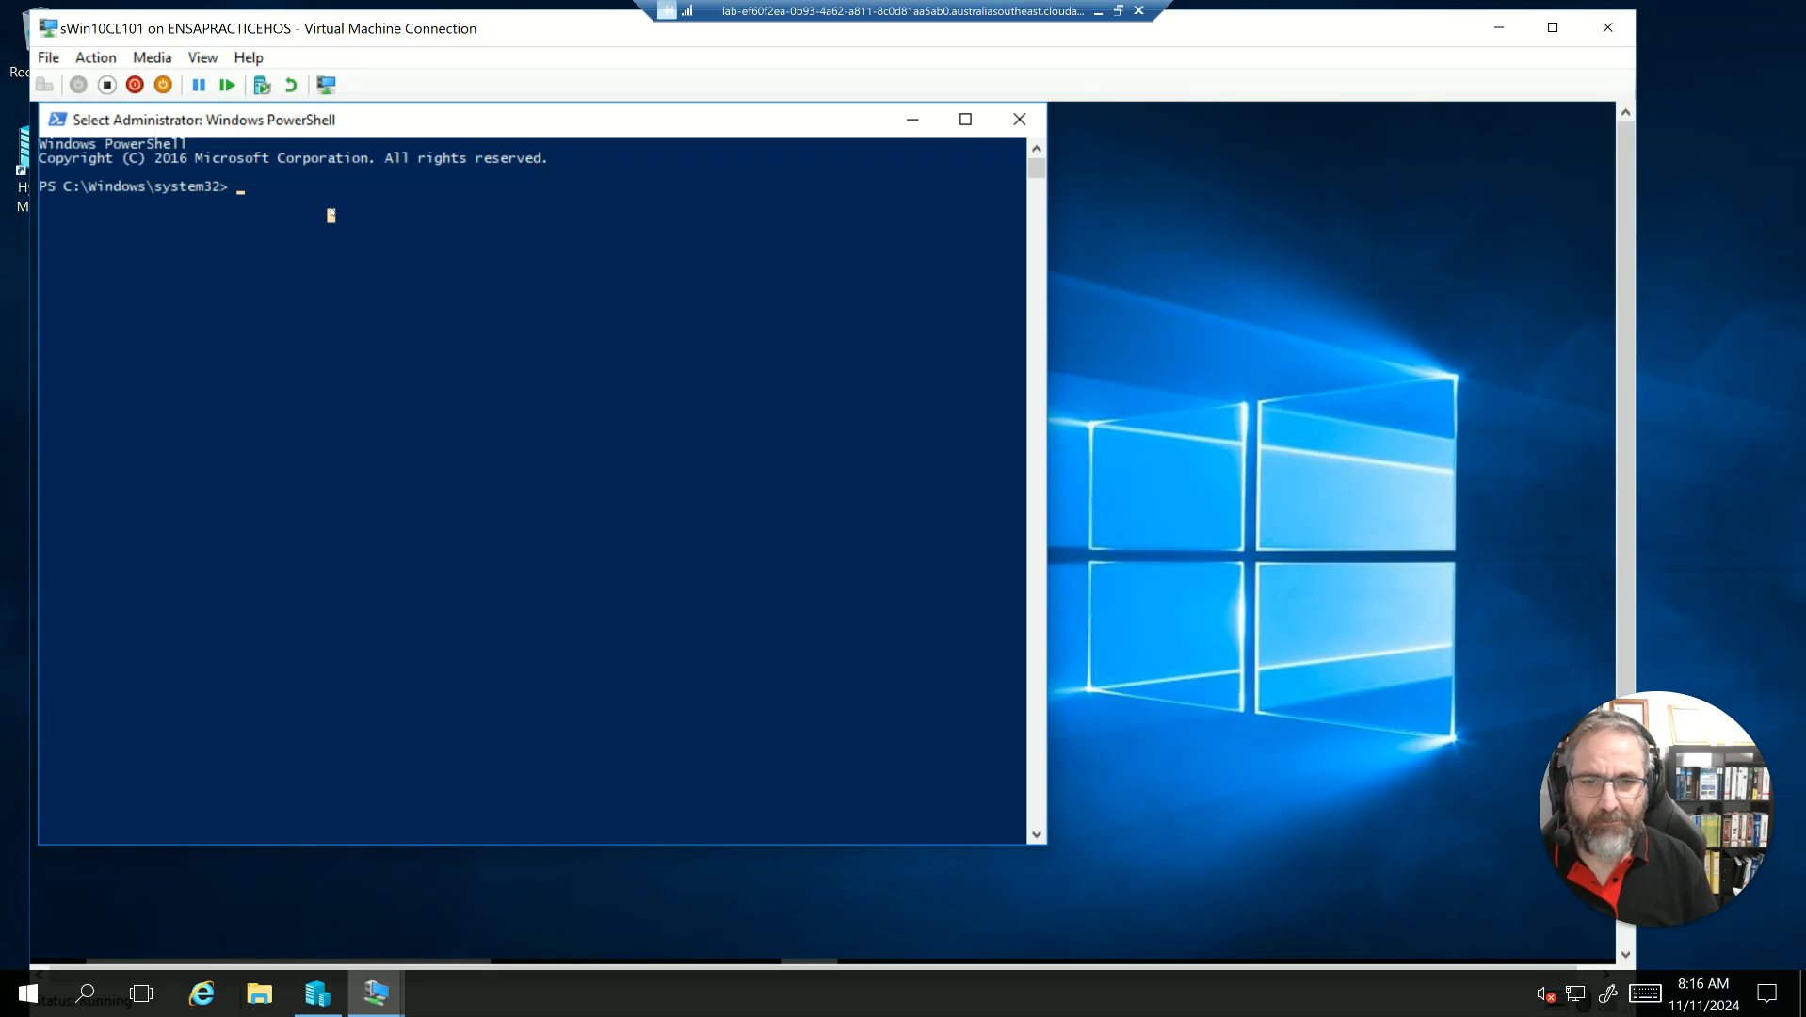
{"action": "type", "text": "nslooki"}
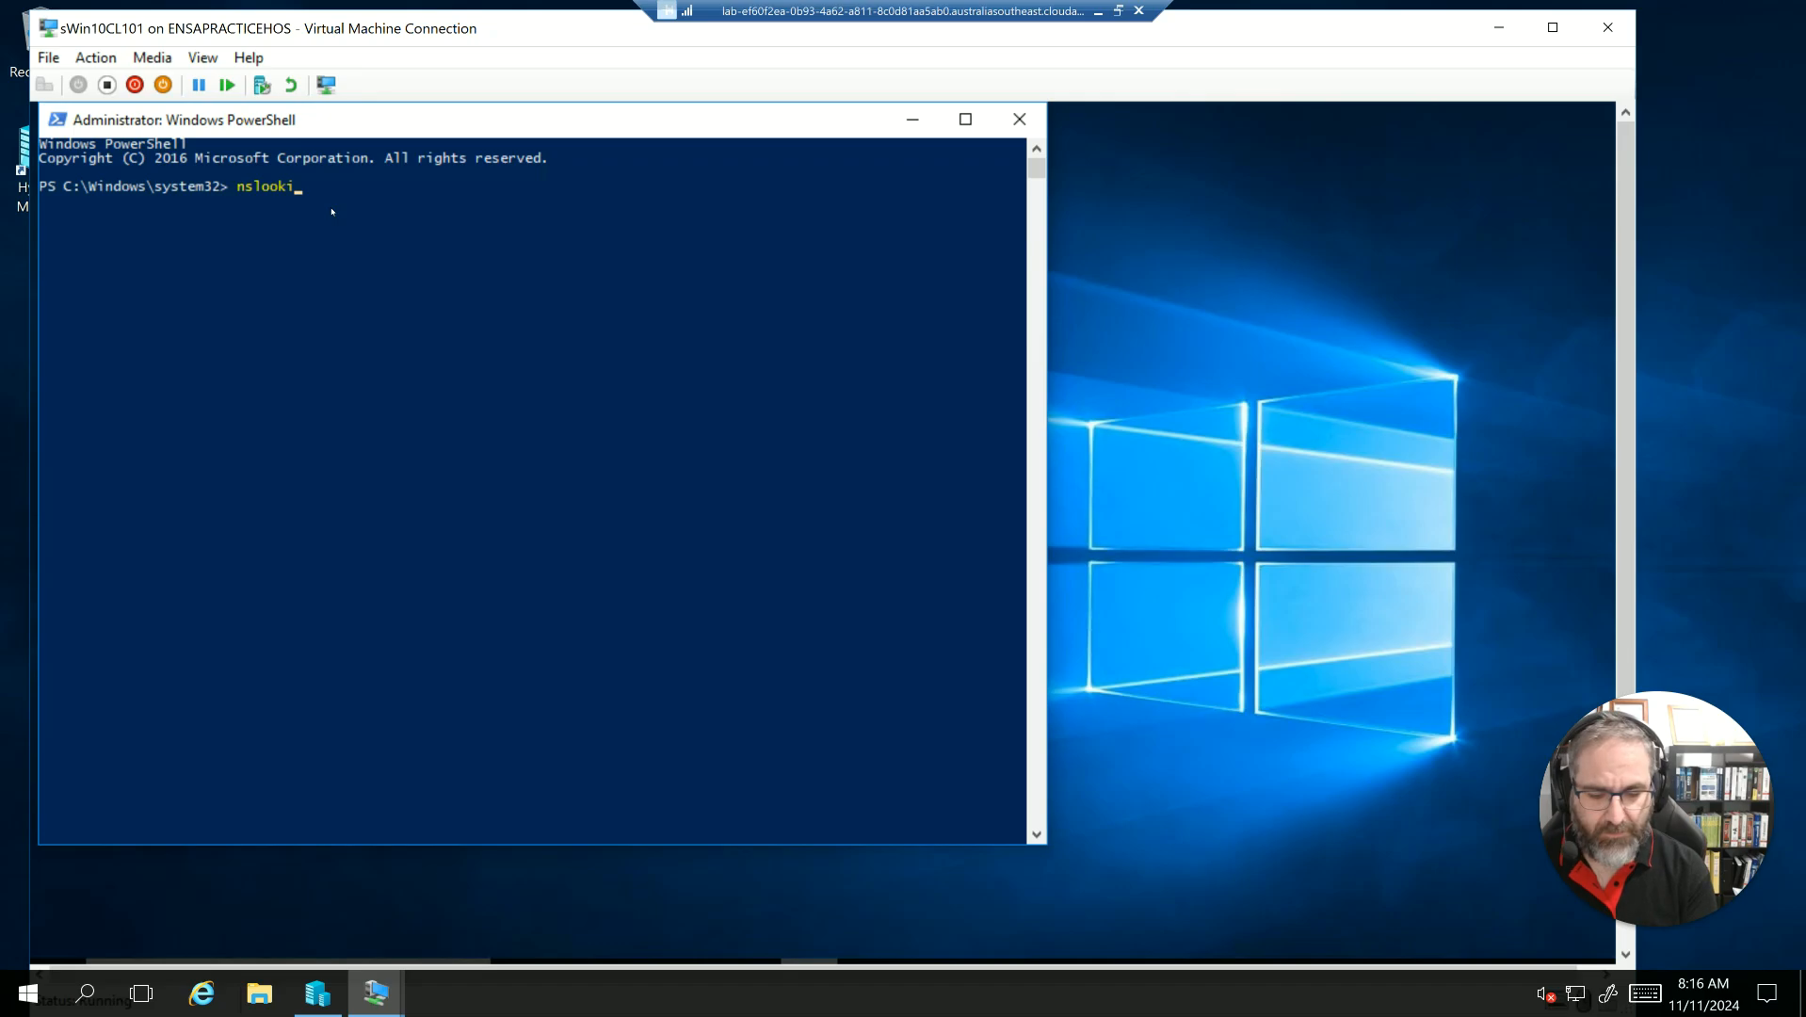
{"action": "key", "text": "BackSpace"}
{"action": "type", "text": "up"}
{"action": "key", "text": "Return"}
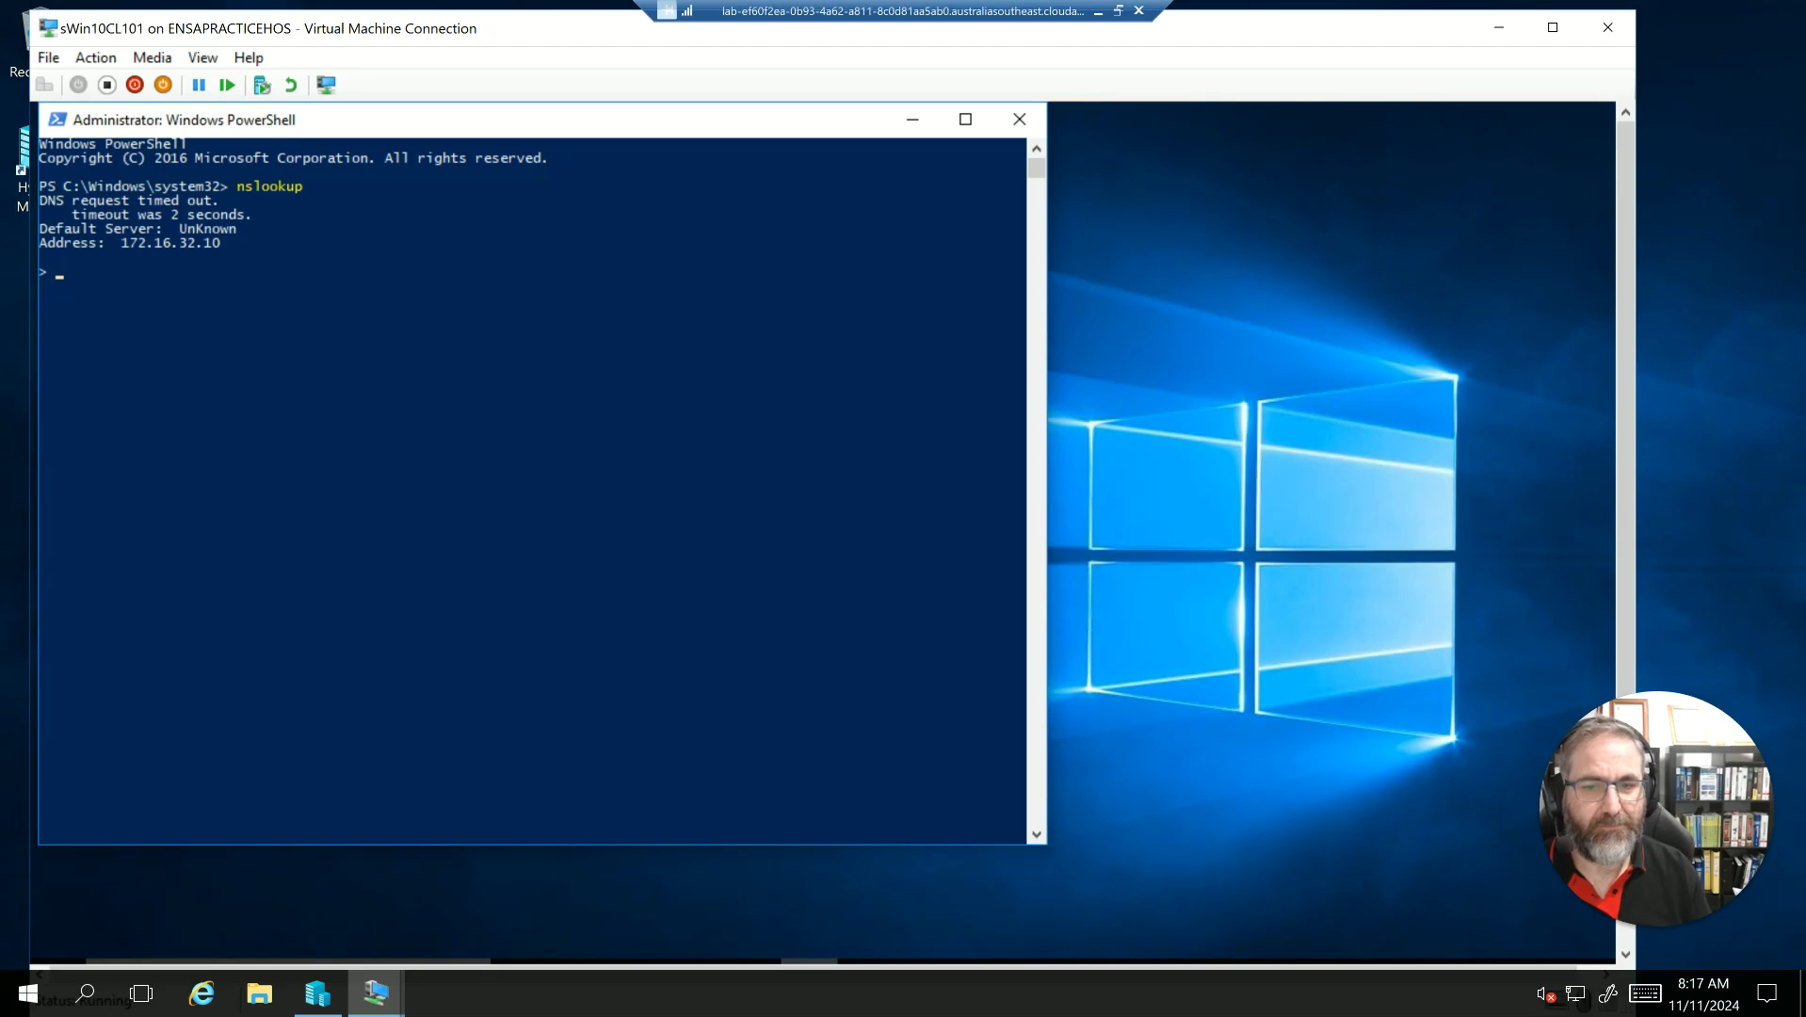
Look up sWin22DC1 in nslookup and examine the name and address in the answer.
{"action": "left_click", "coordinate": [175, 275]}
{"action": "type", "text": "sWin22DC1"}
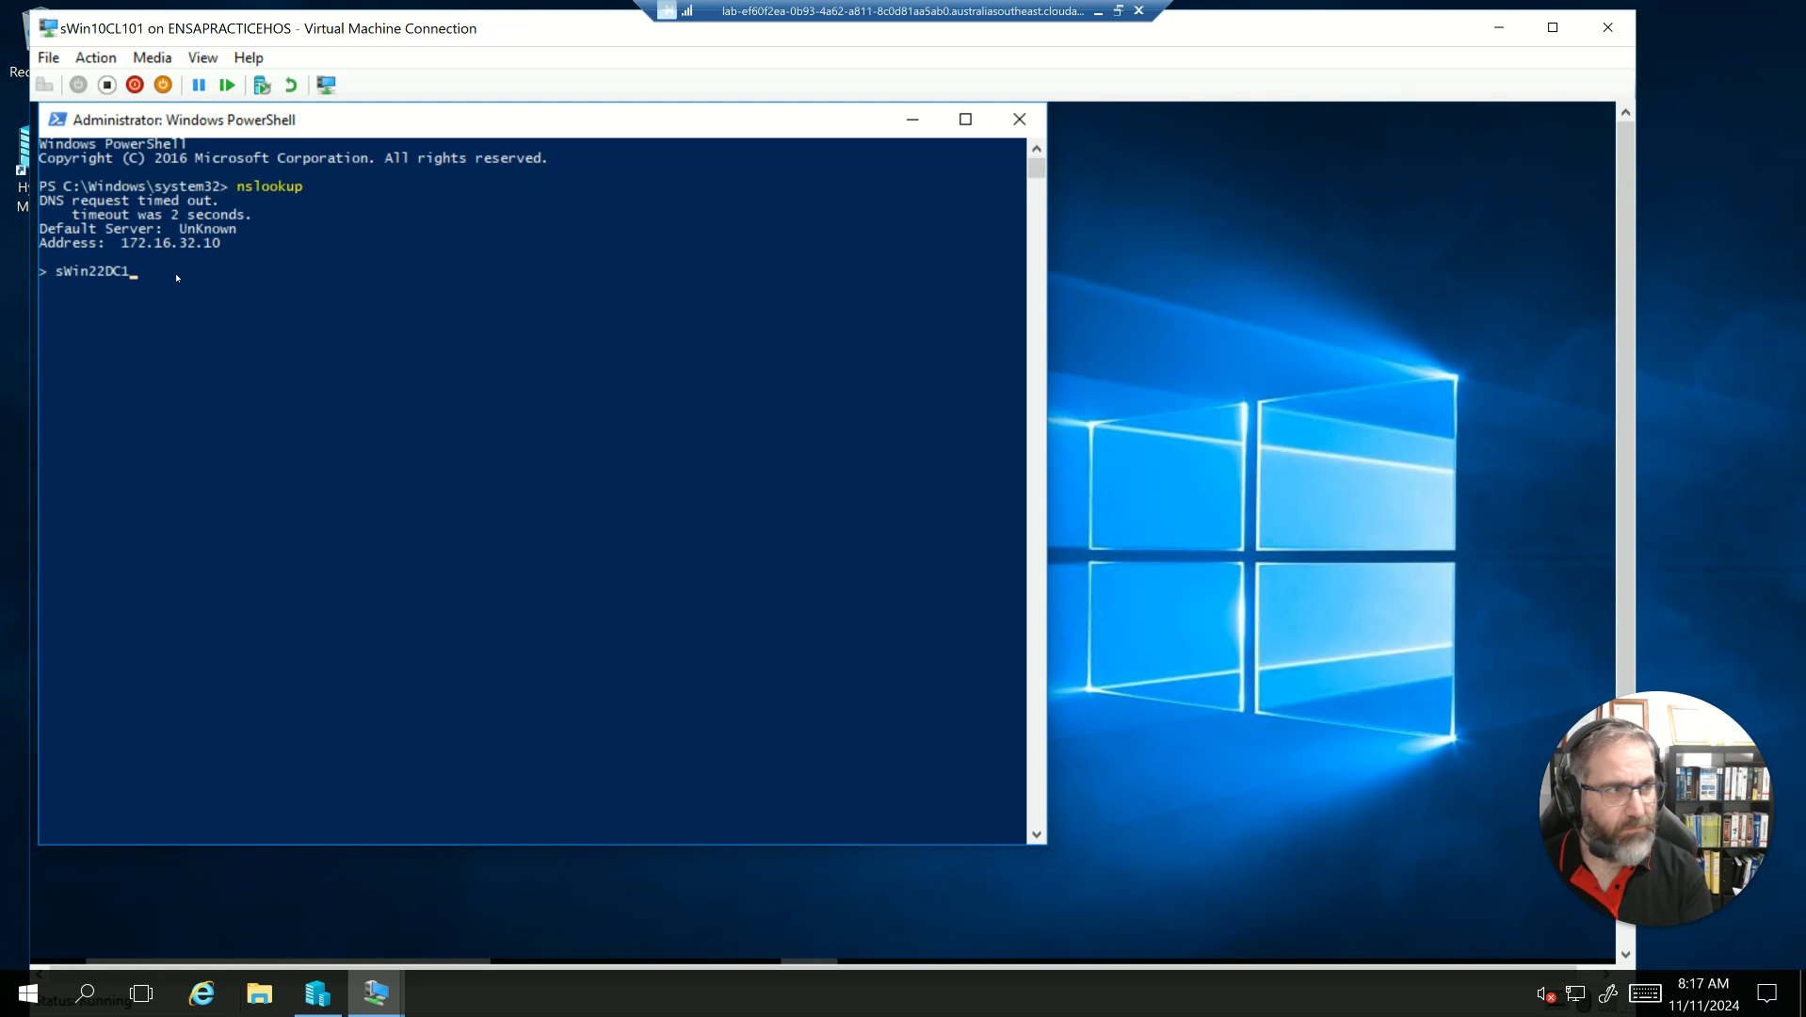
{"action": "key", "text": "Return"}
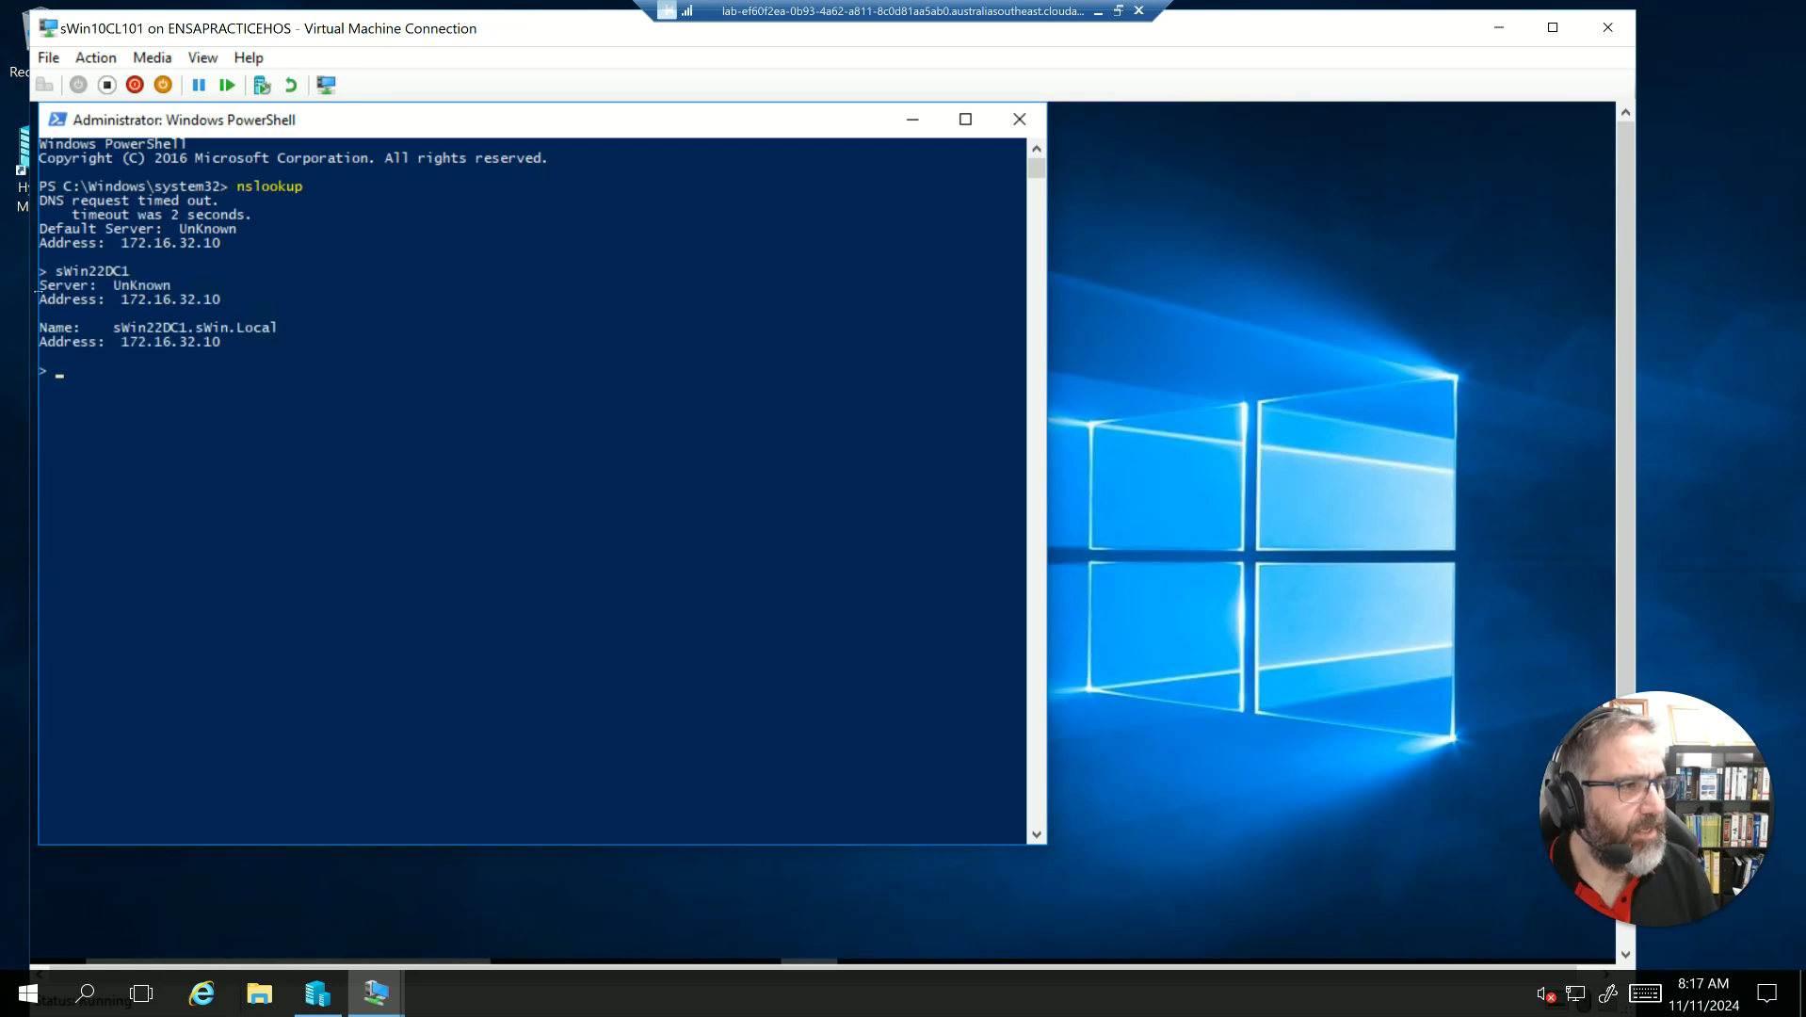
{"action": "left_click_drag", "start_coordinate": [230, 348], "coordinate": [52, 332]}
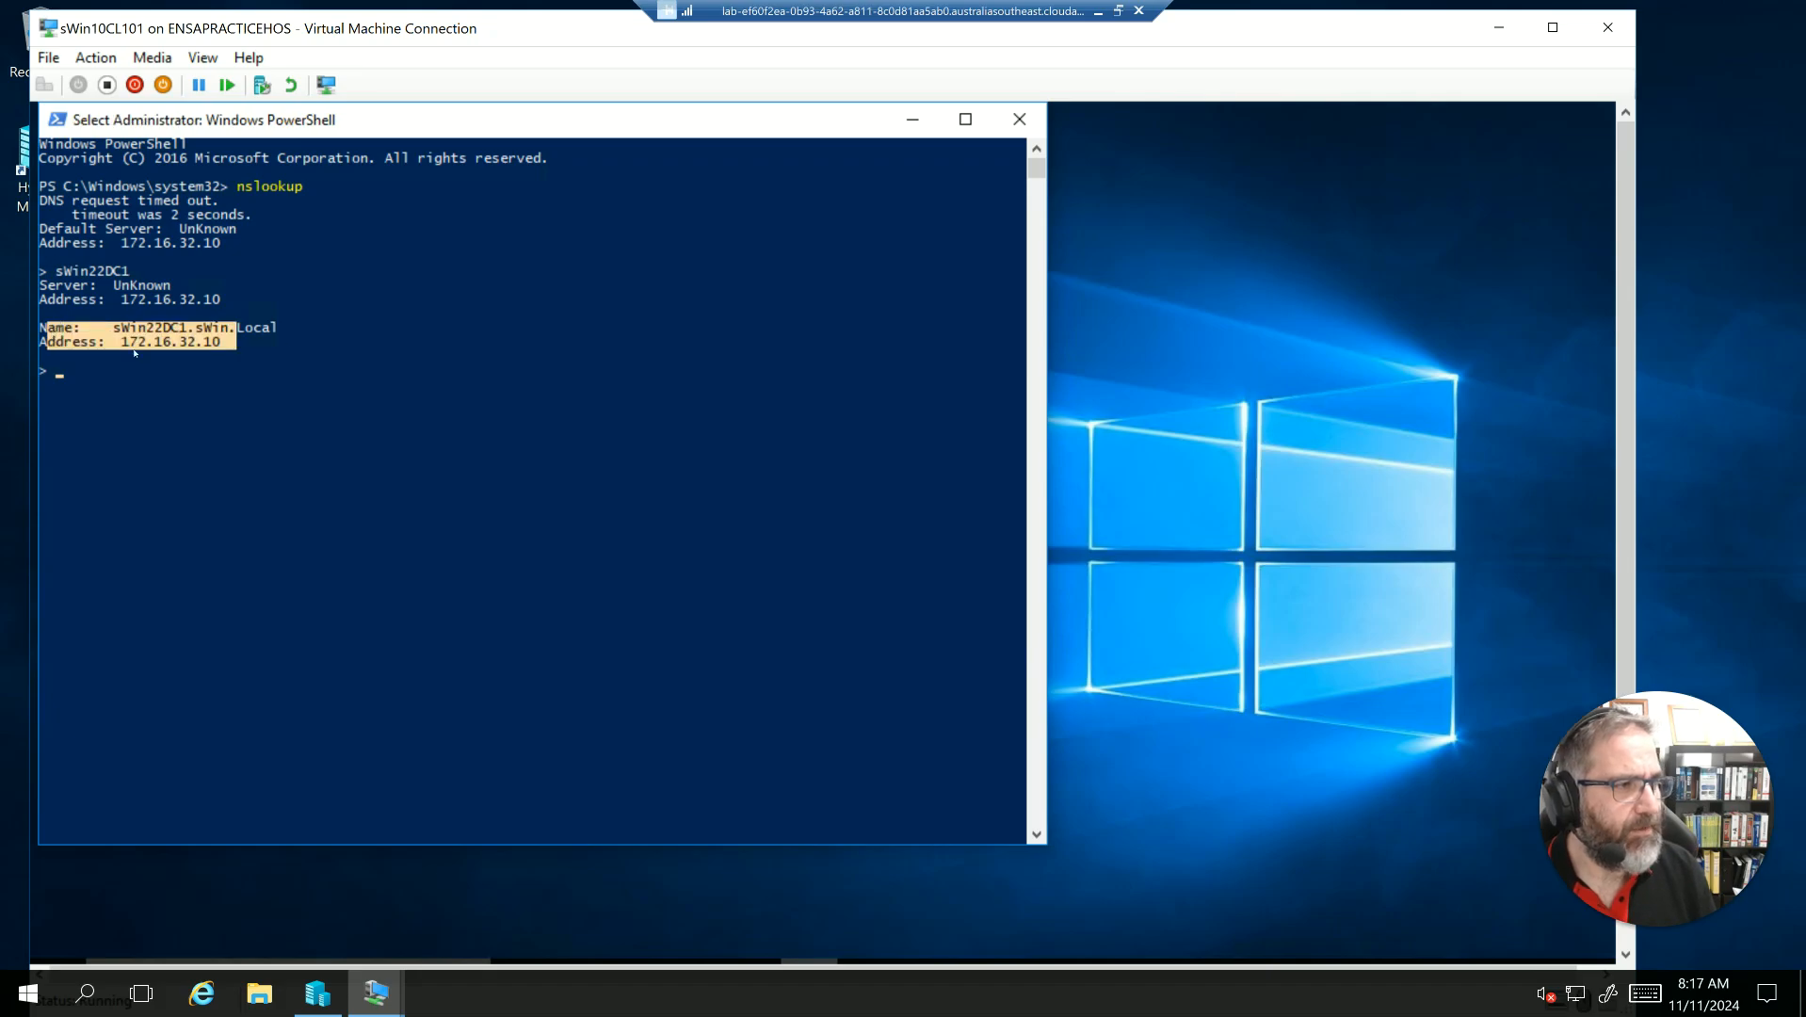
{"action": "left_click", "coordinate": [213, 357]}
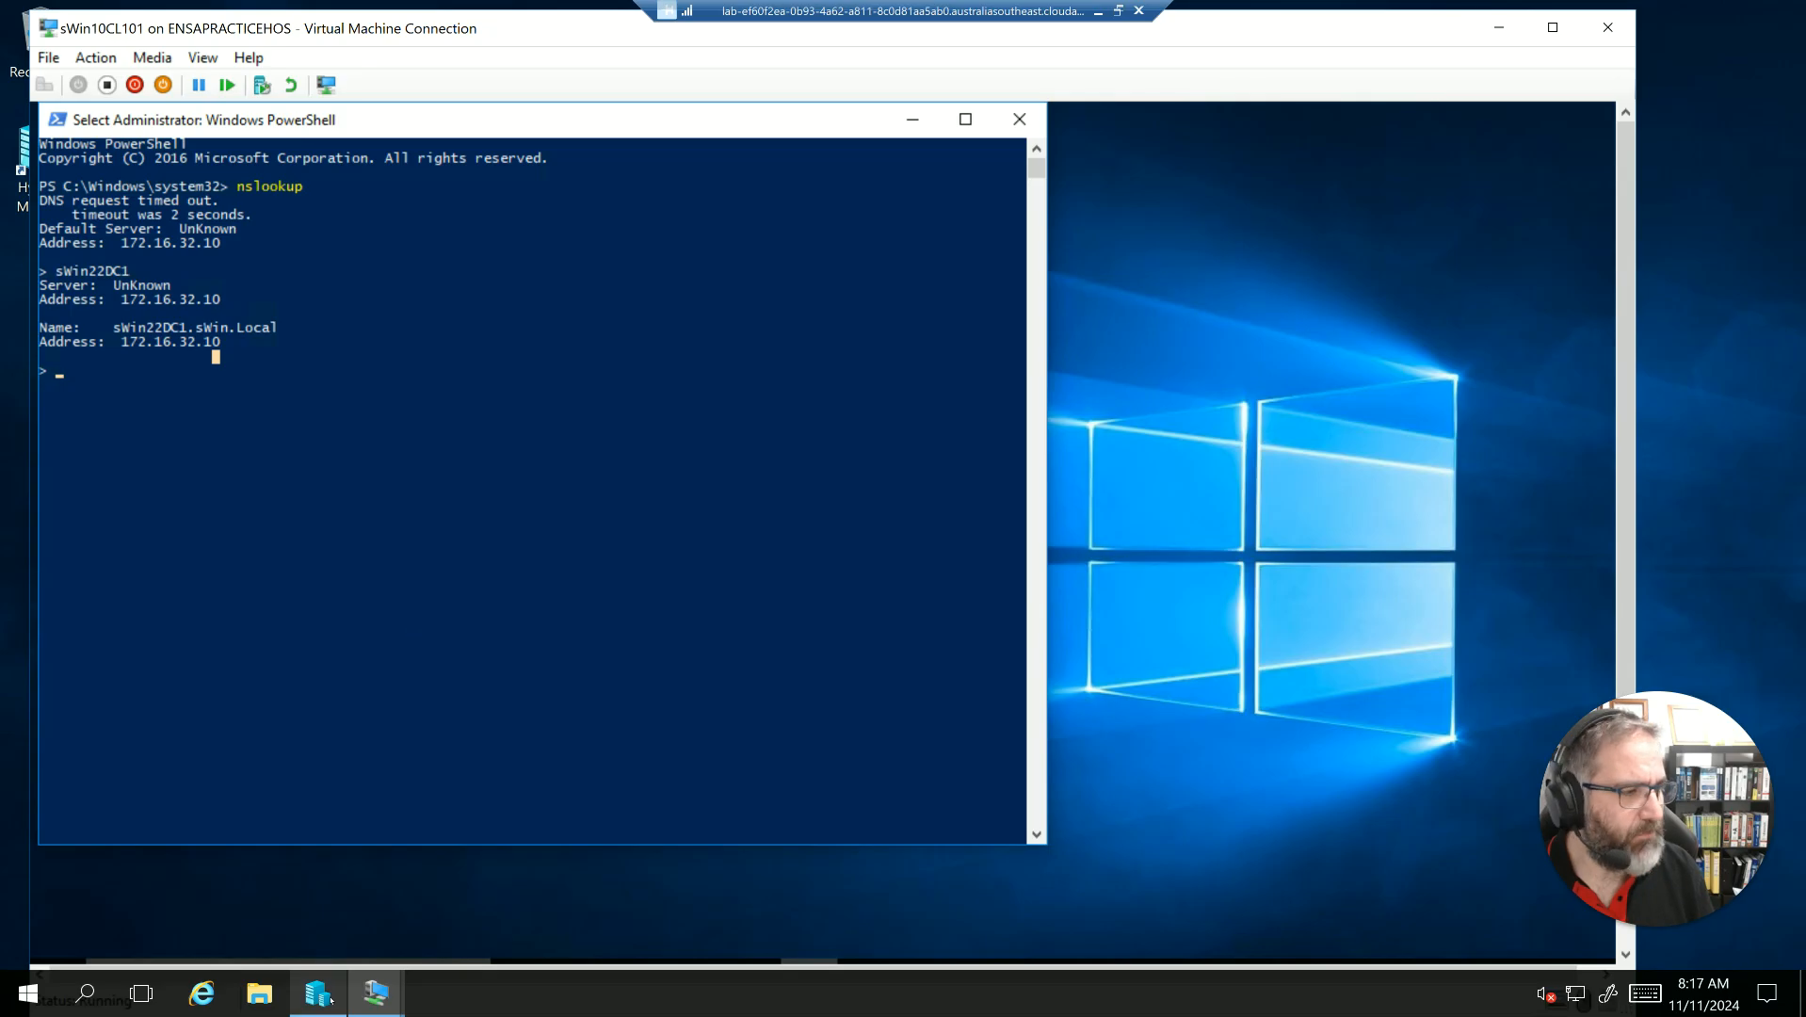
Switch to the sWin22DC1 virtual machine and open a Command Prompt.
{"action": "mouse_move", "coordinate": [376, 994]}
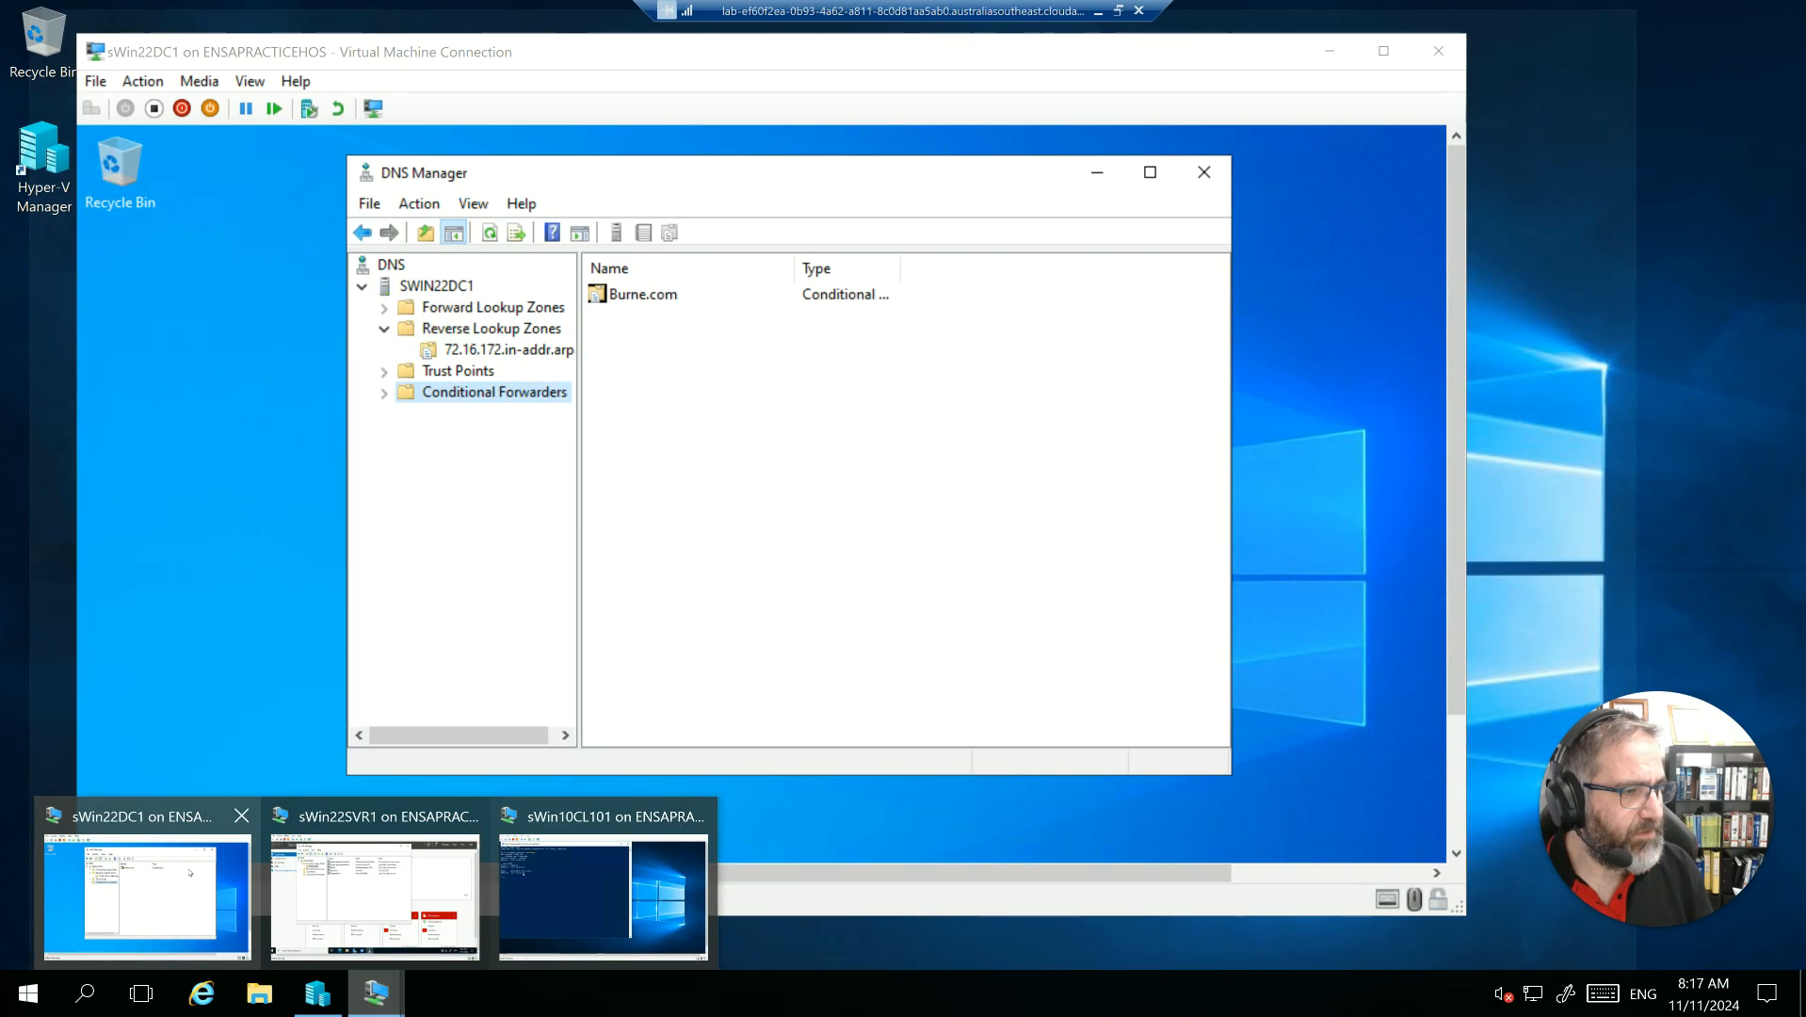
{"action": "left_click", "coordinate": [147, 895]}
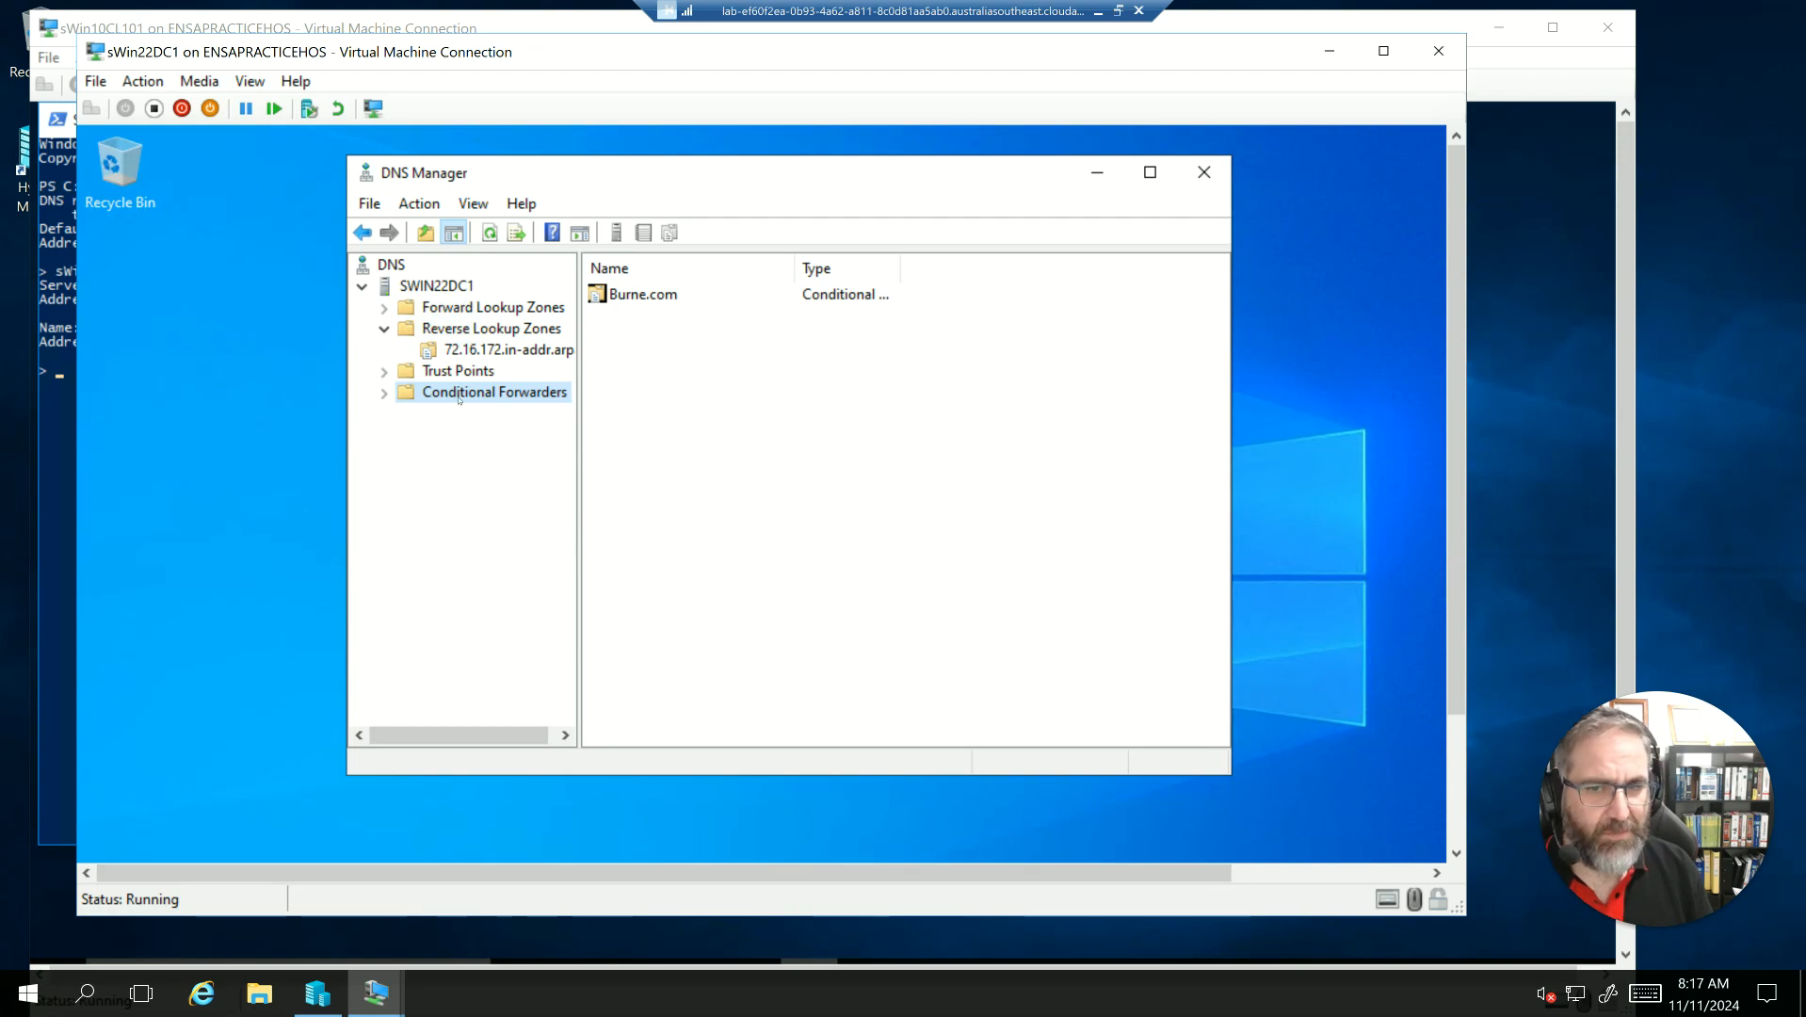
{"action": "left_click", "coordinate": [1452, 759]}
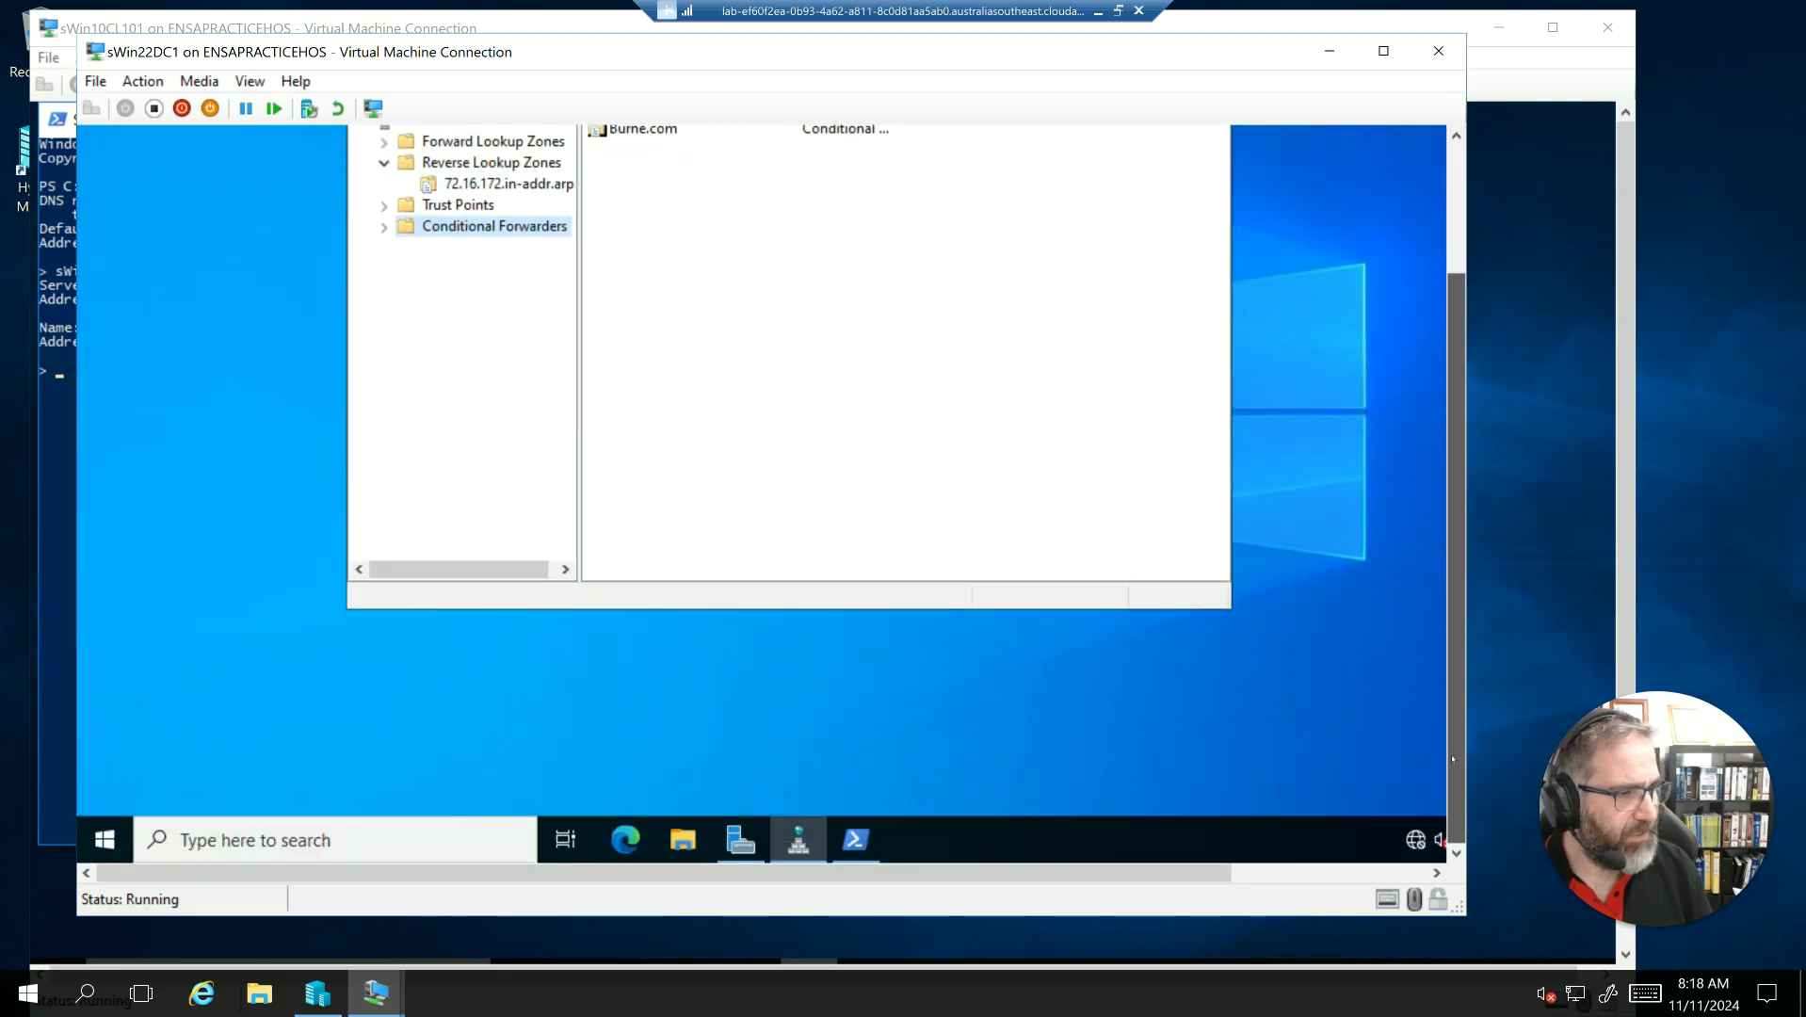
{"action": "left_click", "coordinate": [296, 837]}
{"action": "type", "text": "c"}
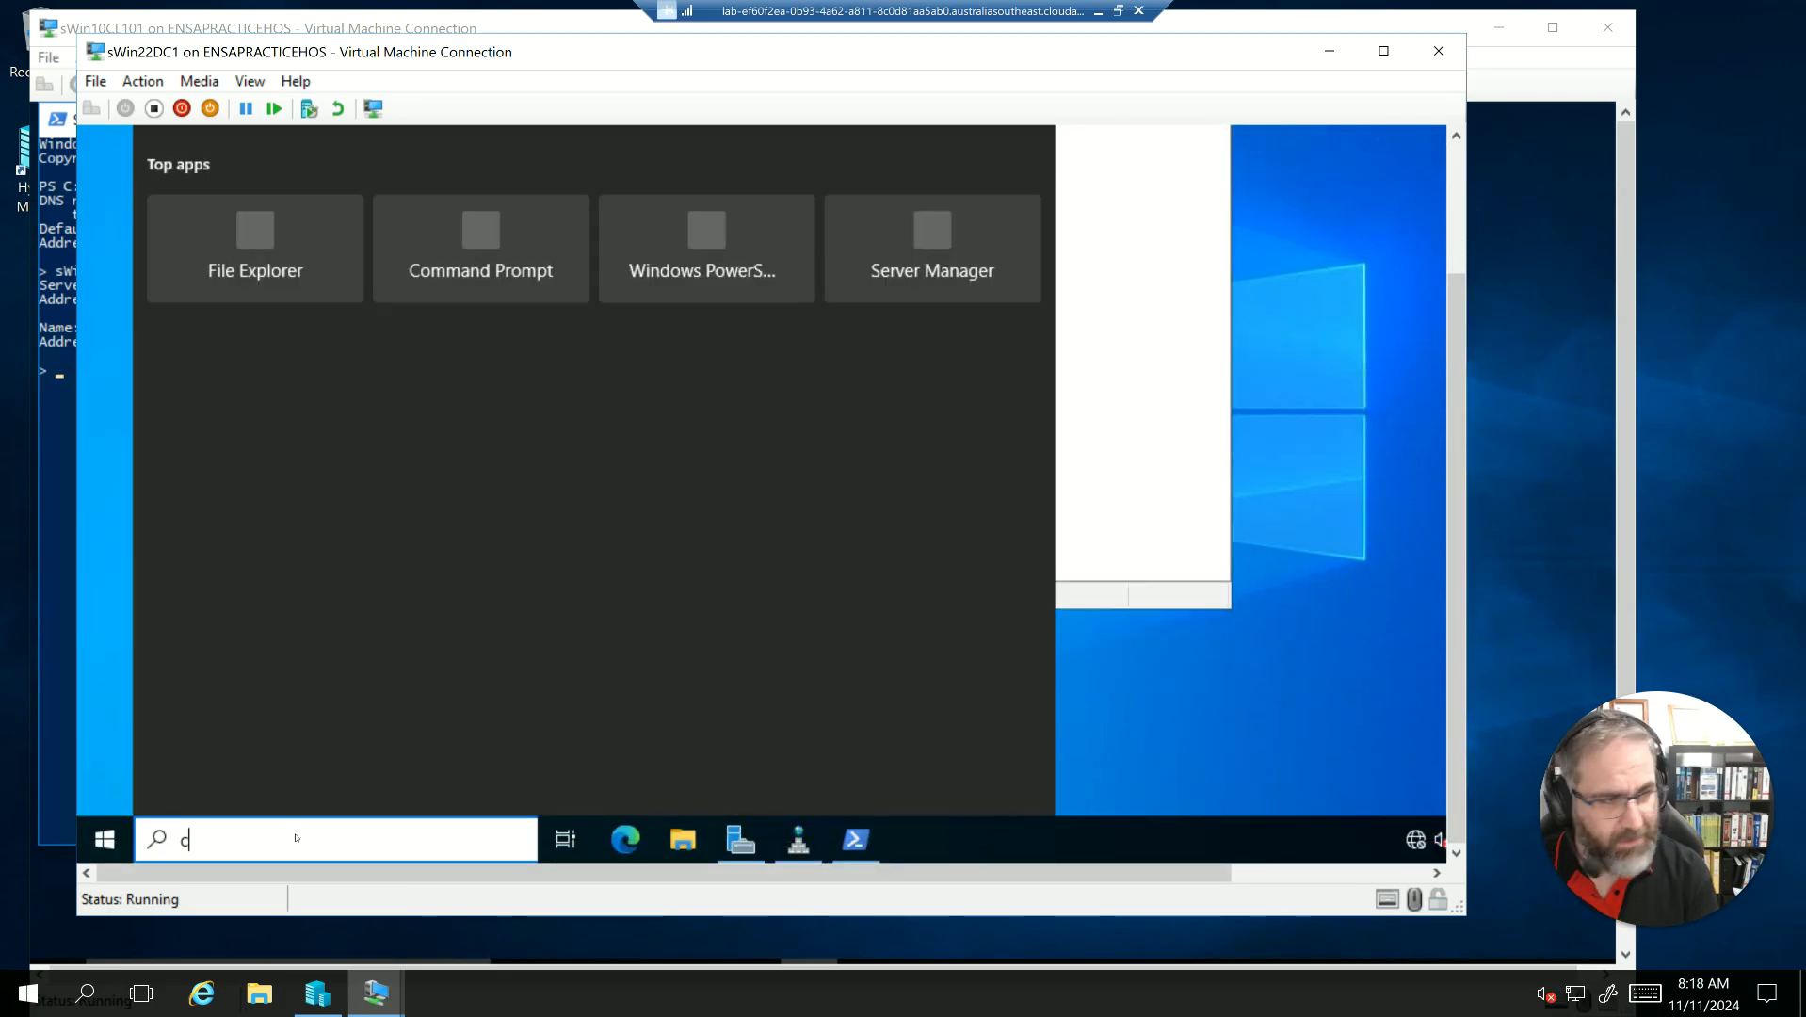
{"action": "type", "text": "md"}
{"action": "key", "text": "Return"}
Run ipconfig on sWin22DC1 and compare its IPv4 address with the nslookup answer on sWin10CL101.
{"action": "type", "text": "ipconfig"}
{"action": "key", "text": "Return"}
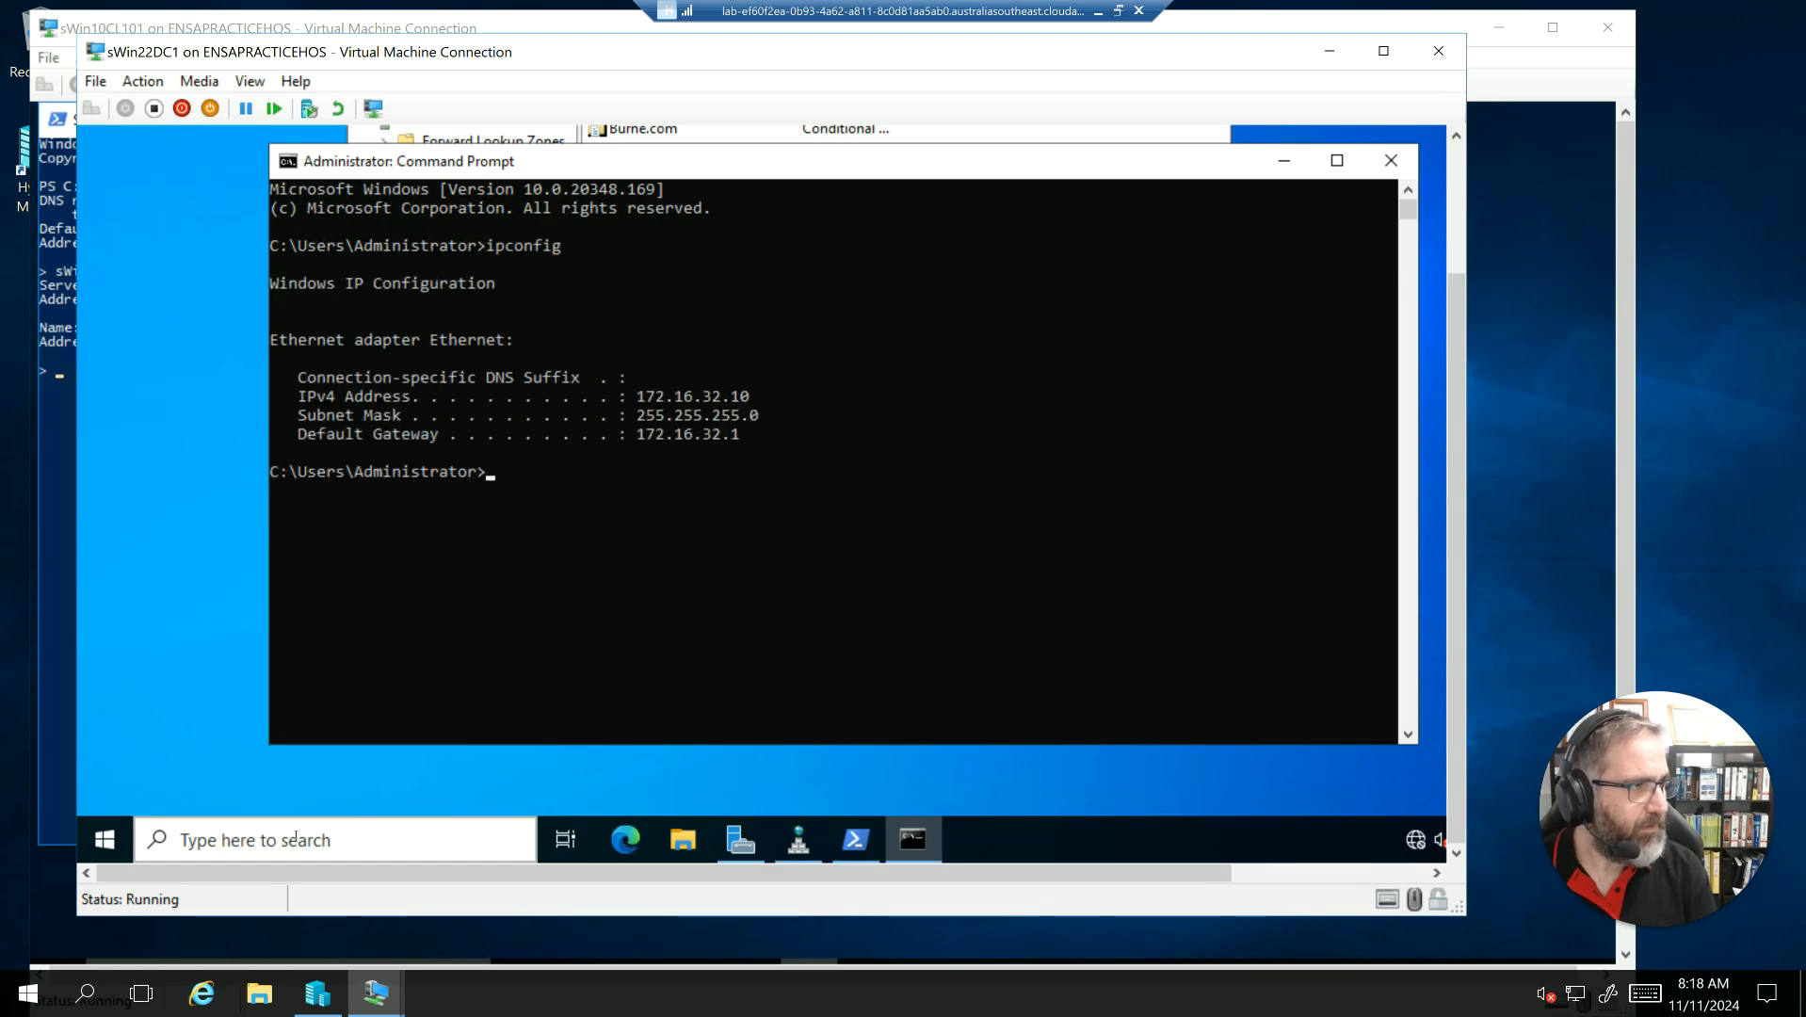
{"action": "left_click_drag", "start_coordinate": [768, 396], "coordinate": [609, 396]}
{"action": "left_click", "coordinate": [64, 293]}
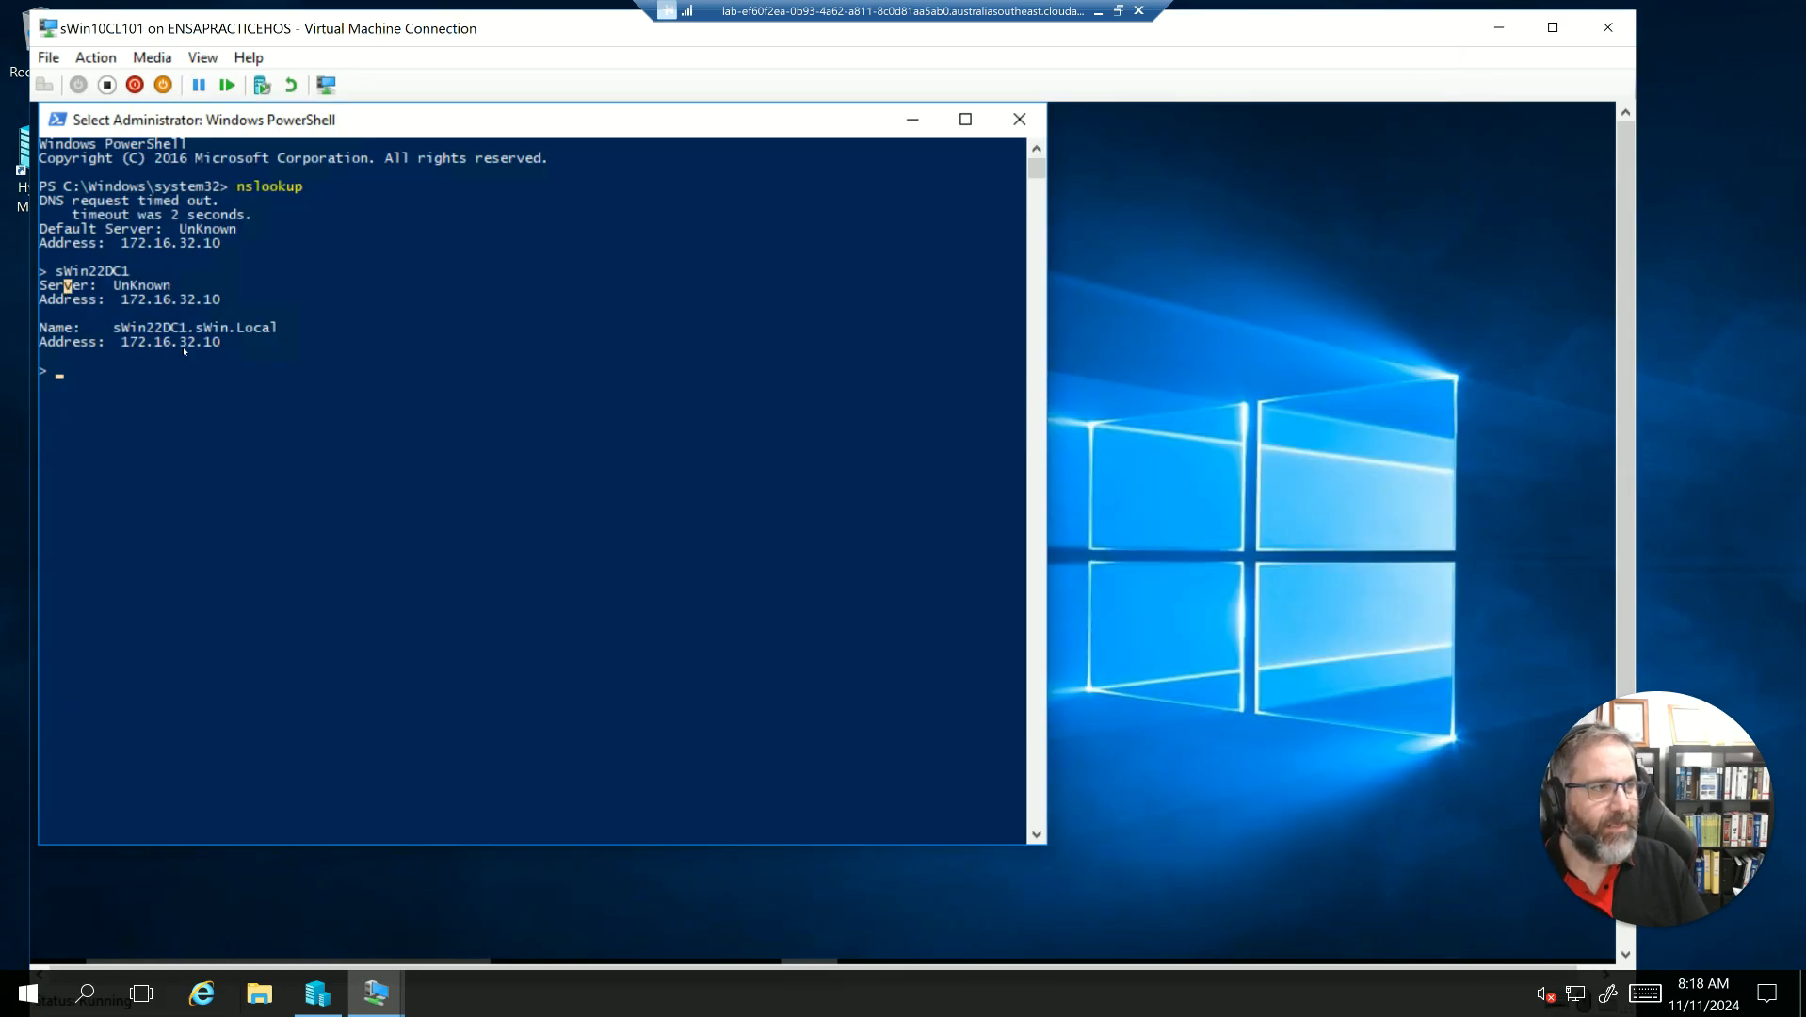
{"action": "left_click_drag", "start_coordinate": [137, 272], "coordinate": [62, 272]}
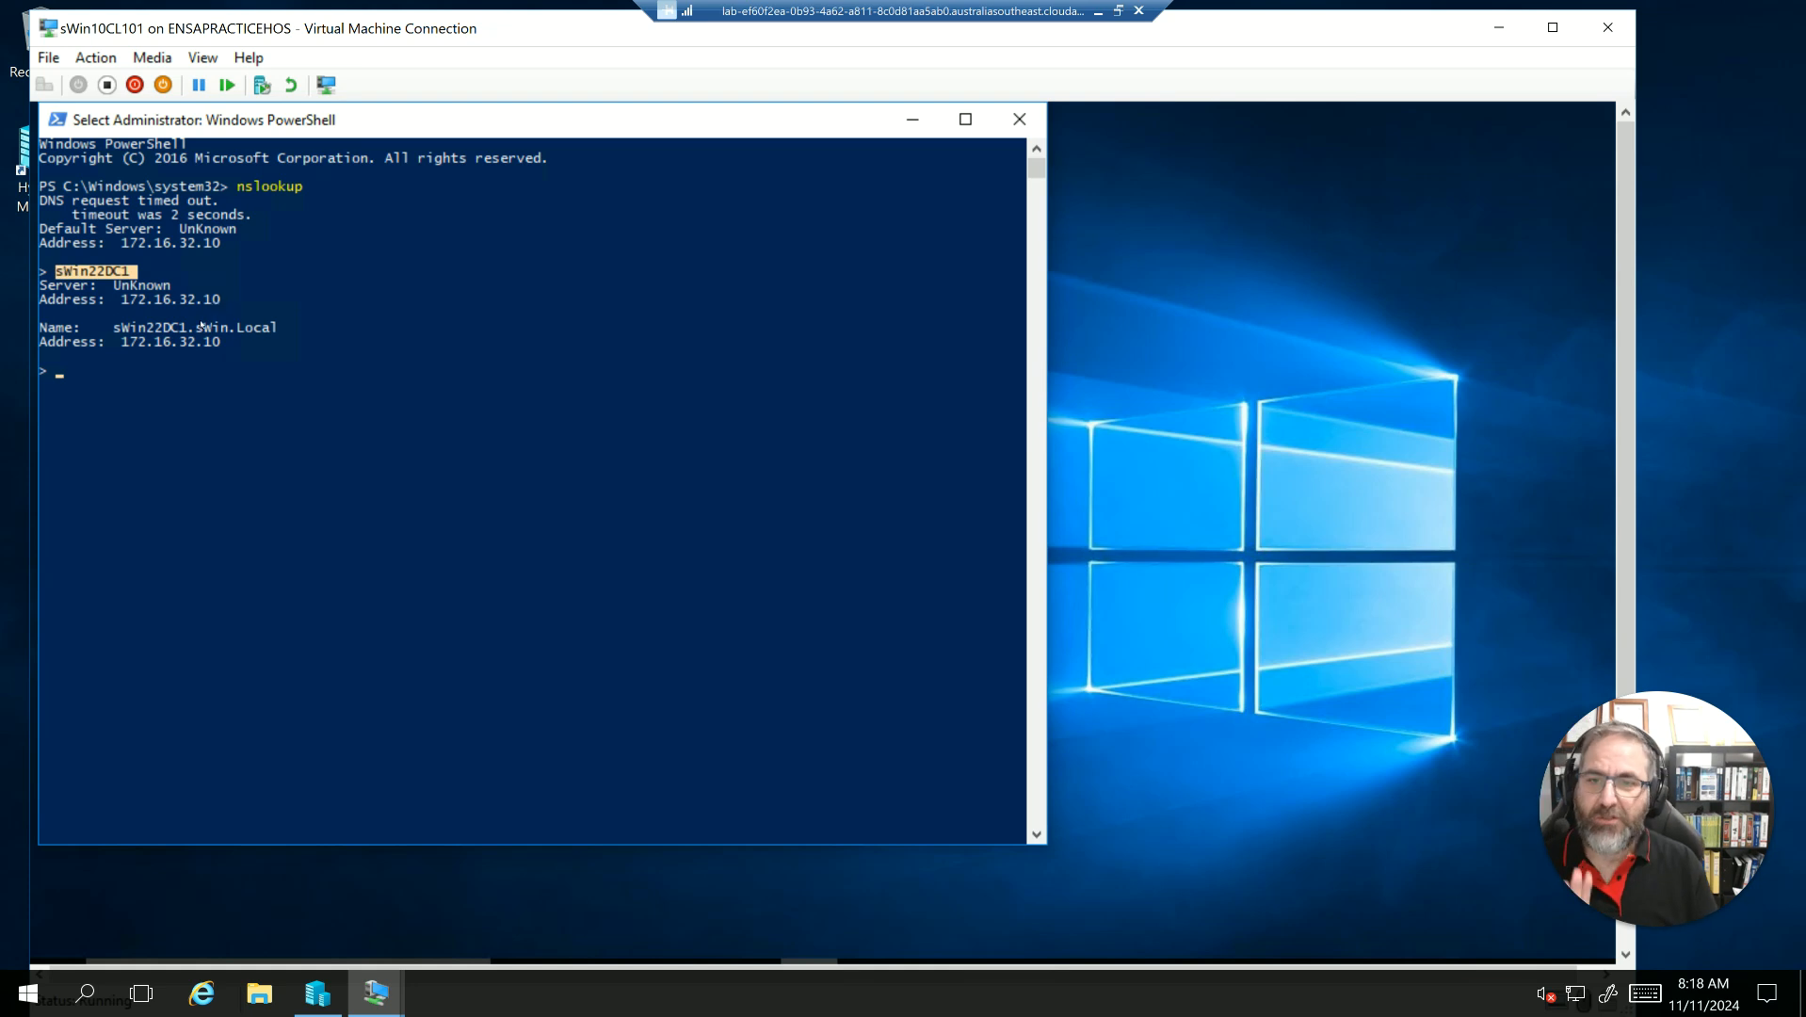
Exit the nslookup session and return to the PowerShell prompt.
{"action": "left_click", "coordinate": [107, 367]}
{"action": "type", "text": "exit"}
{"action": "key", "text": "Return"}
{"action": "key", "text": "Return"}
{"action": "key", "text": "Return"}
{"action": "key", "text": "Return"}
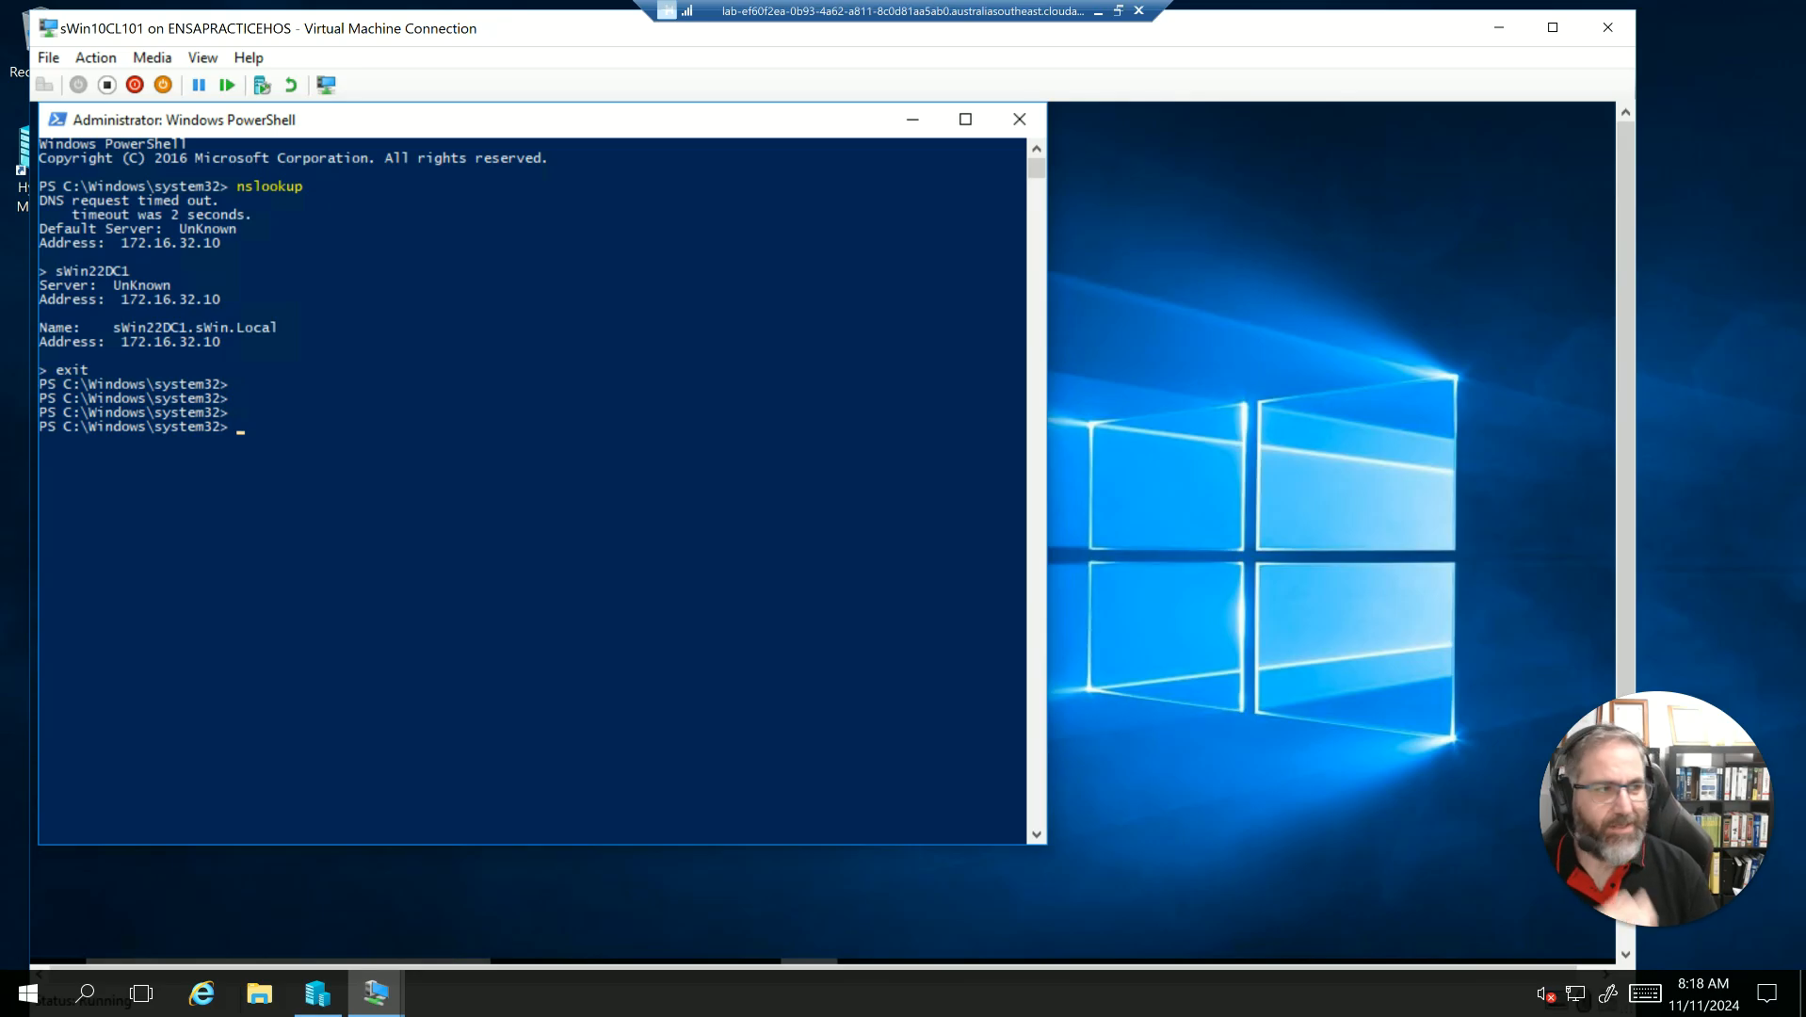
{"action": "left_click", "coordinate": [281, 441]}
{"action": "key", "text": "Escape"}
{"action": "type", "text": "Res"}
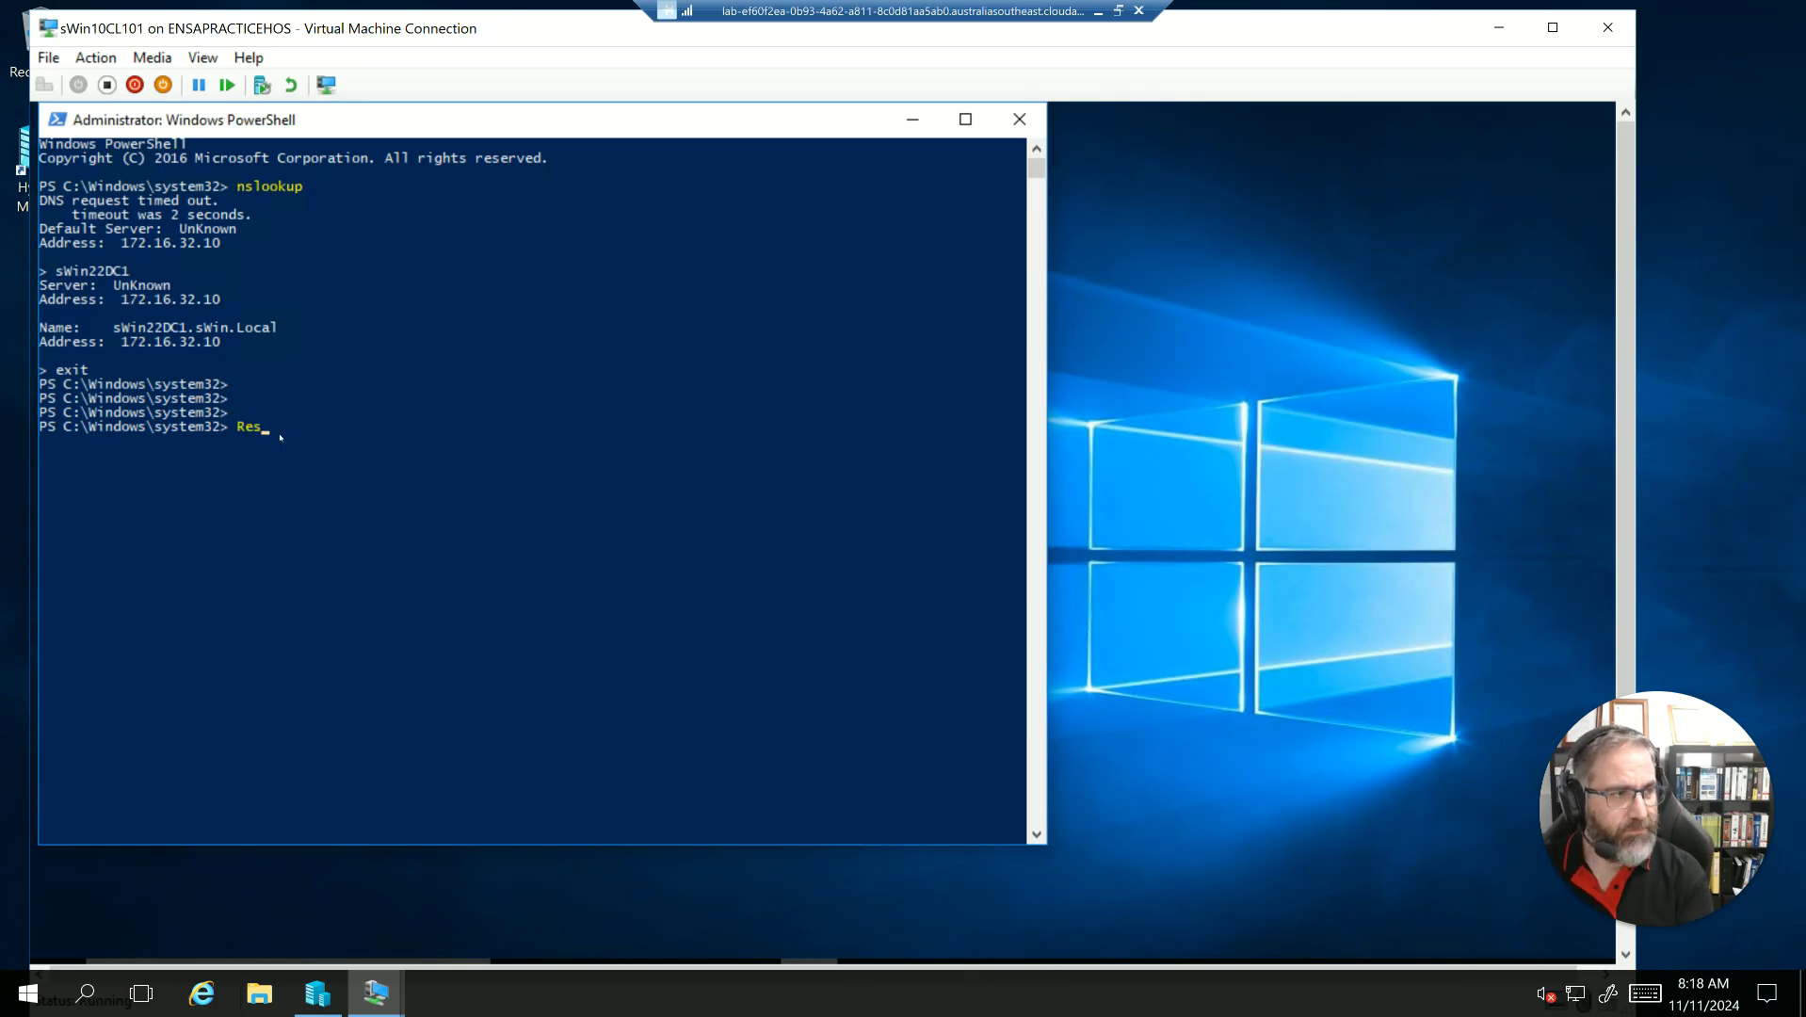
{"action": "key", "text": "Tab"}
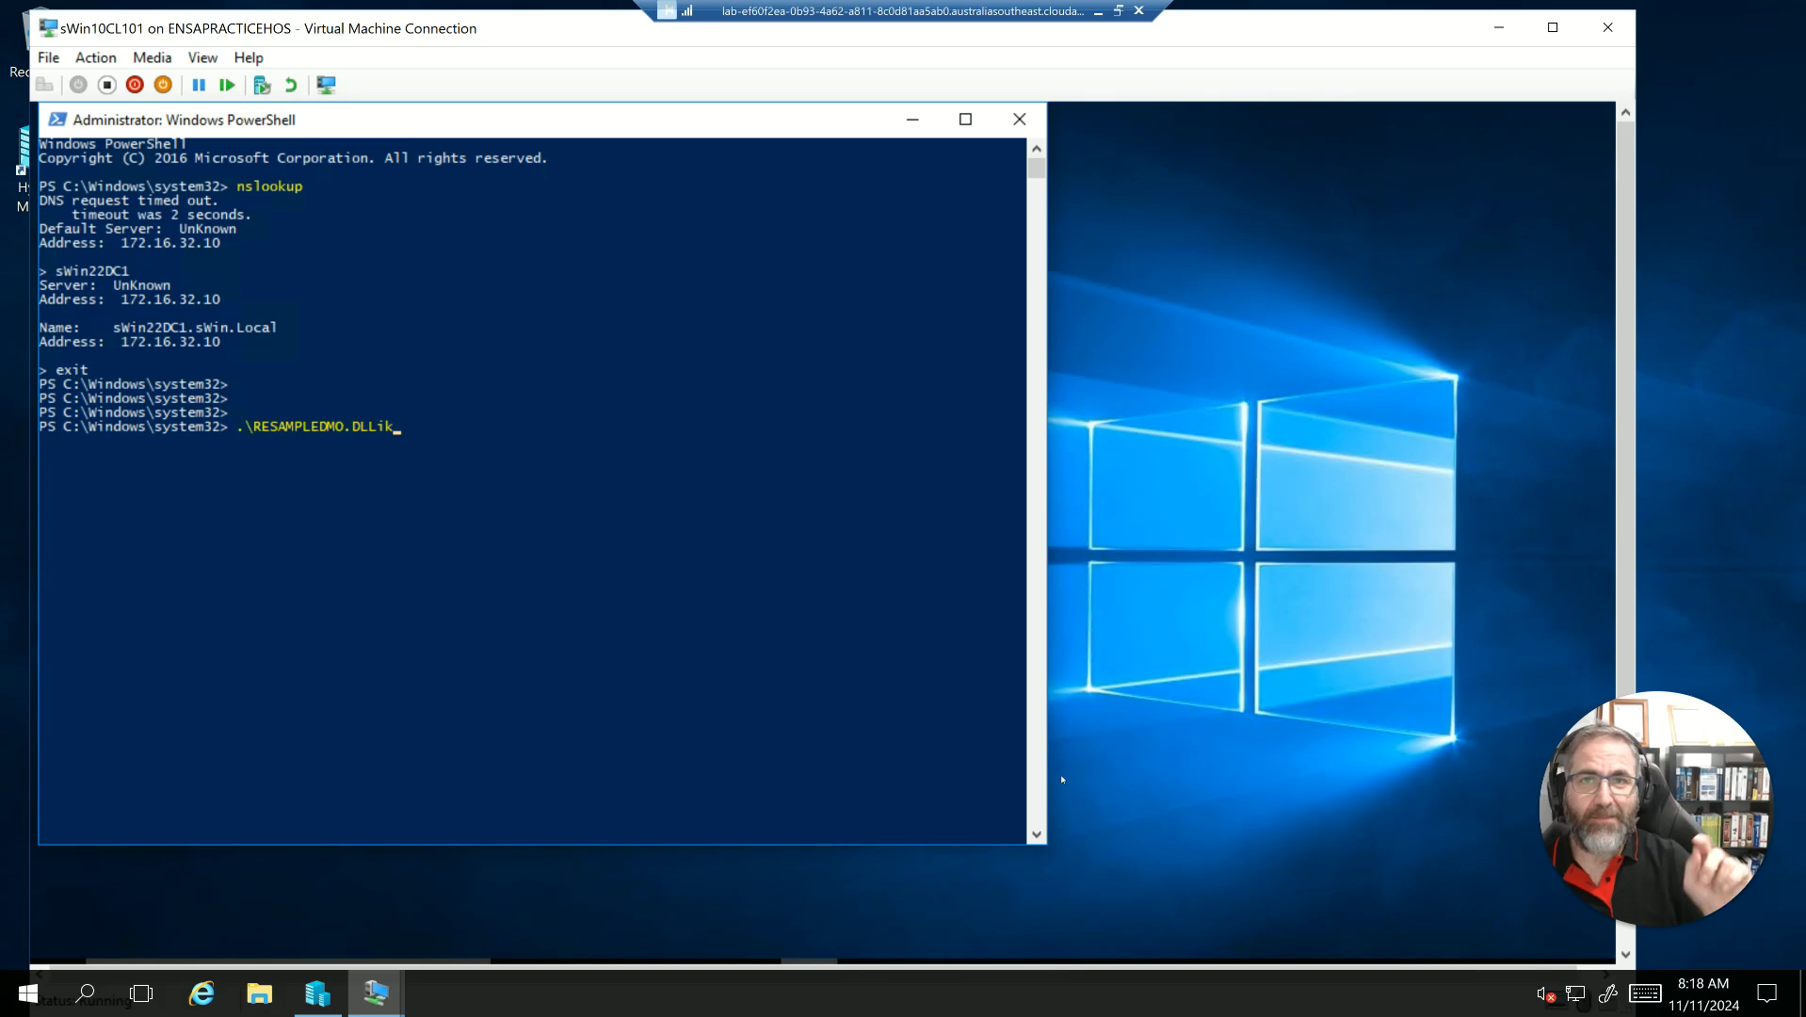
{"action": "key", "text": "BackSpace"}
{"action": "key", "text": "BackSpace"}
{"action": "key", "text": "BackSpace"}
{"action": "key", "text": "BackSpace"}
{"action": "key", "text": "BackSpace"}
{"action": "key", "text": "BackSpace"}
{"action": "key", "text": "BackSpace"}
{"action": "key", "text": "BackSpace"}
{"action": "key", "text": "BackSpace"}
{"action": "key", "text": "BackSpace"}
{"action": "key", "text": "BackSpace"}
{"action": "key", "text": "BackSpace"}
{"action": "key", "text": "BackSpace"}
{"action": "key", "text": "BackSpace"}
{"action": "key", "text": "BackSpace"}
{"action": "key", "text": "BackSpace"}
{"action": "key", "text": "BackSpace"}
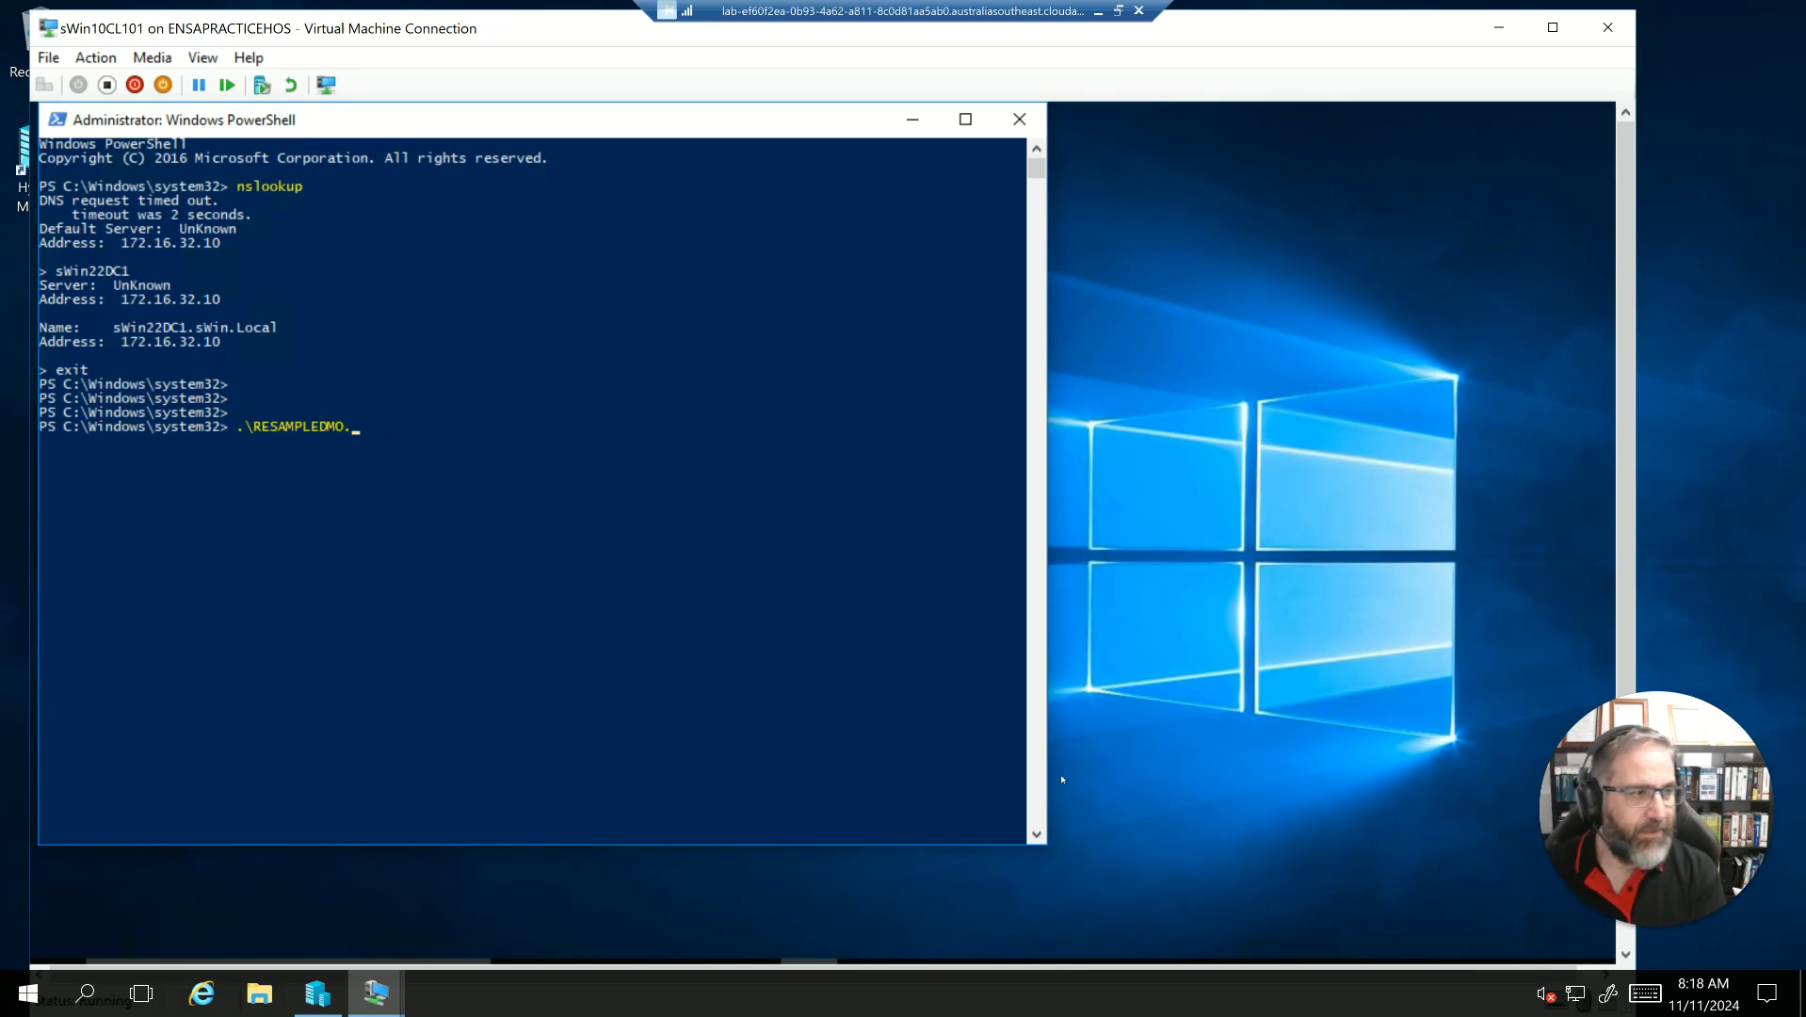
Query the SOA record of Burne.com with Resolve-DnsName -Name Burne.com -Type SOA.
{"action": "type", "text": "resol"}
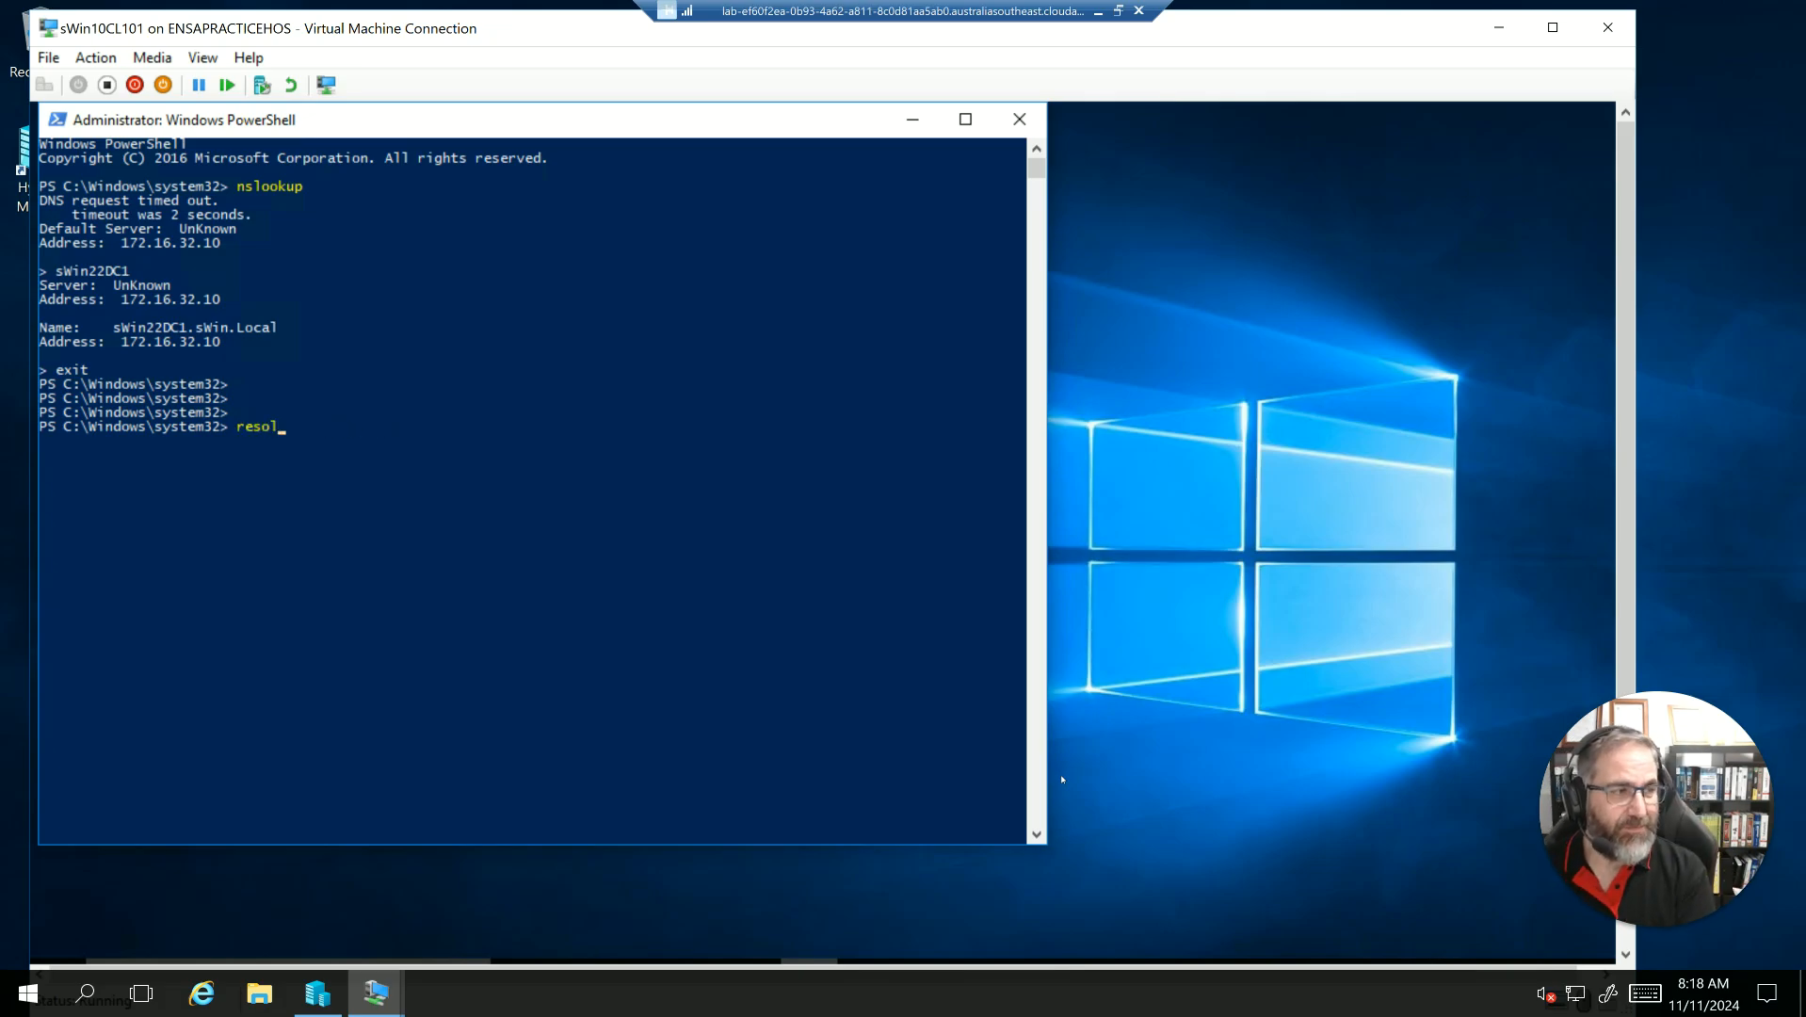
{"action": "key", "text": "Tab"}
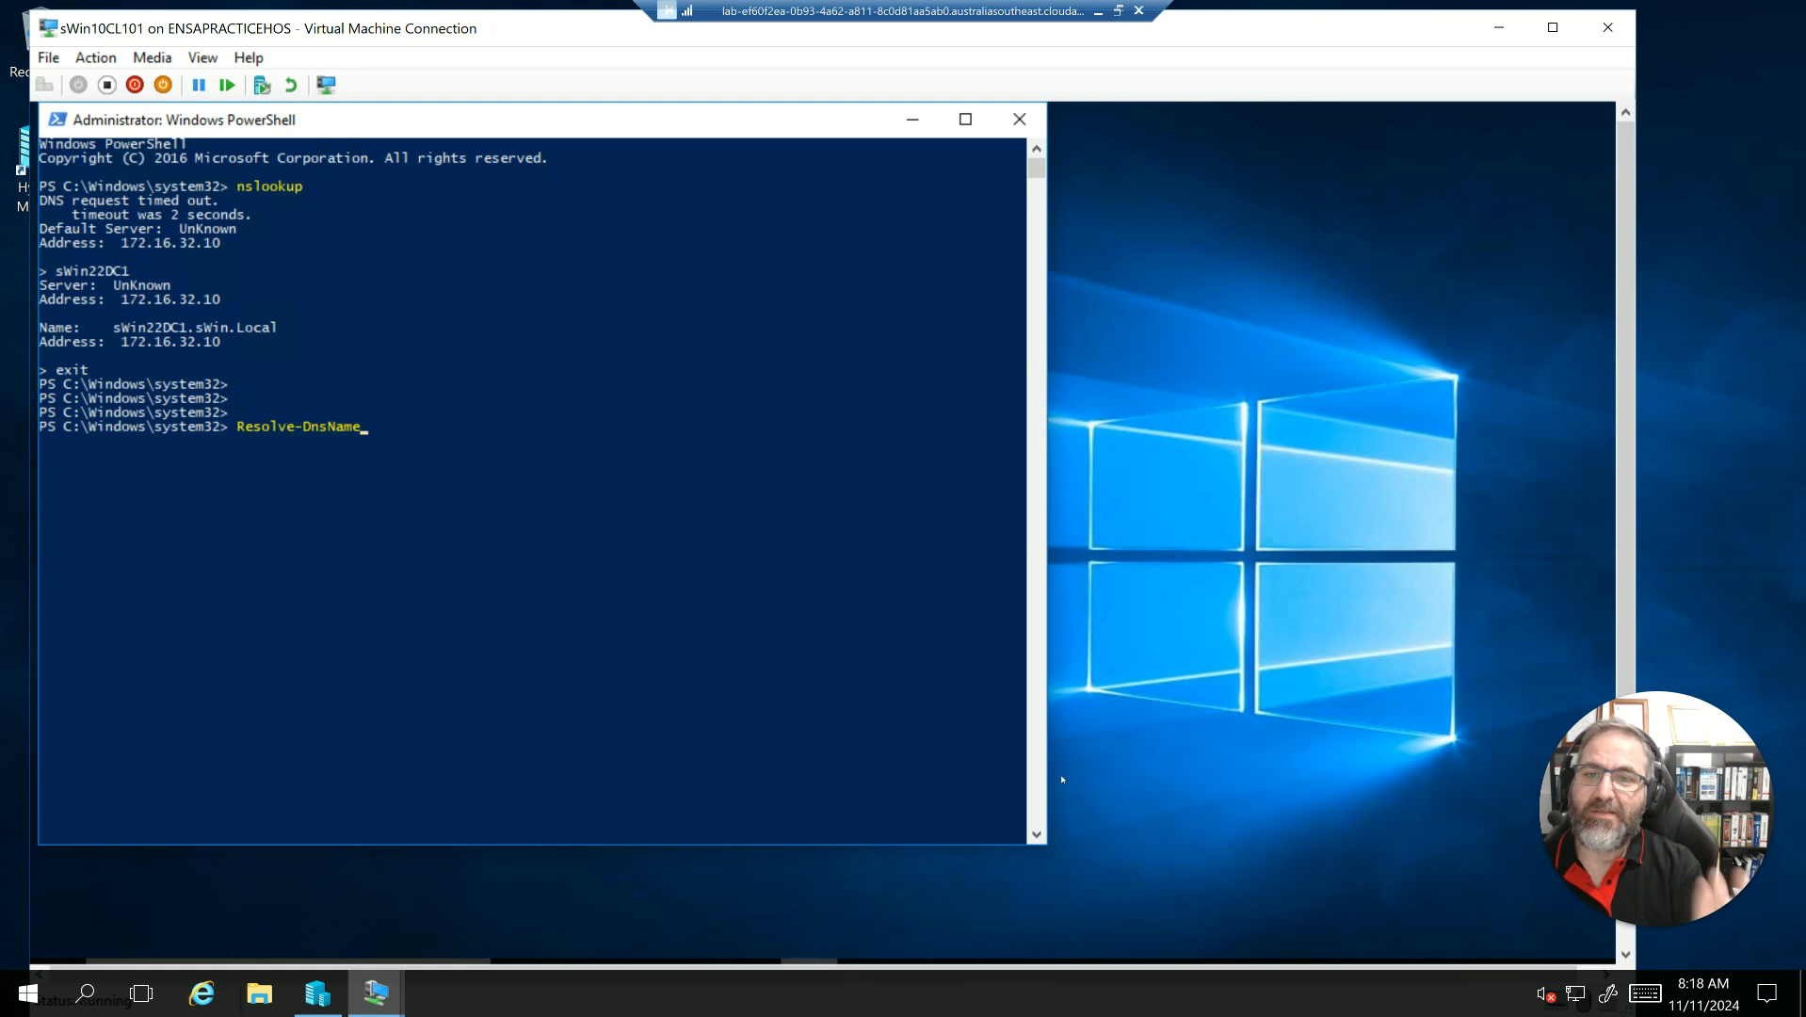
{"action": "type", "text": "-Name"}
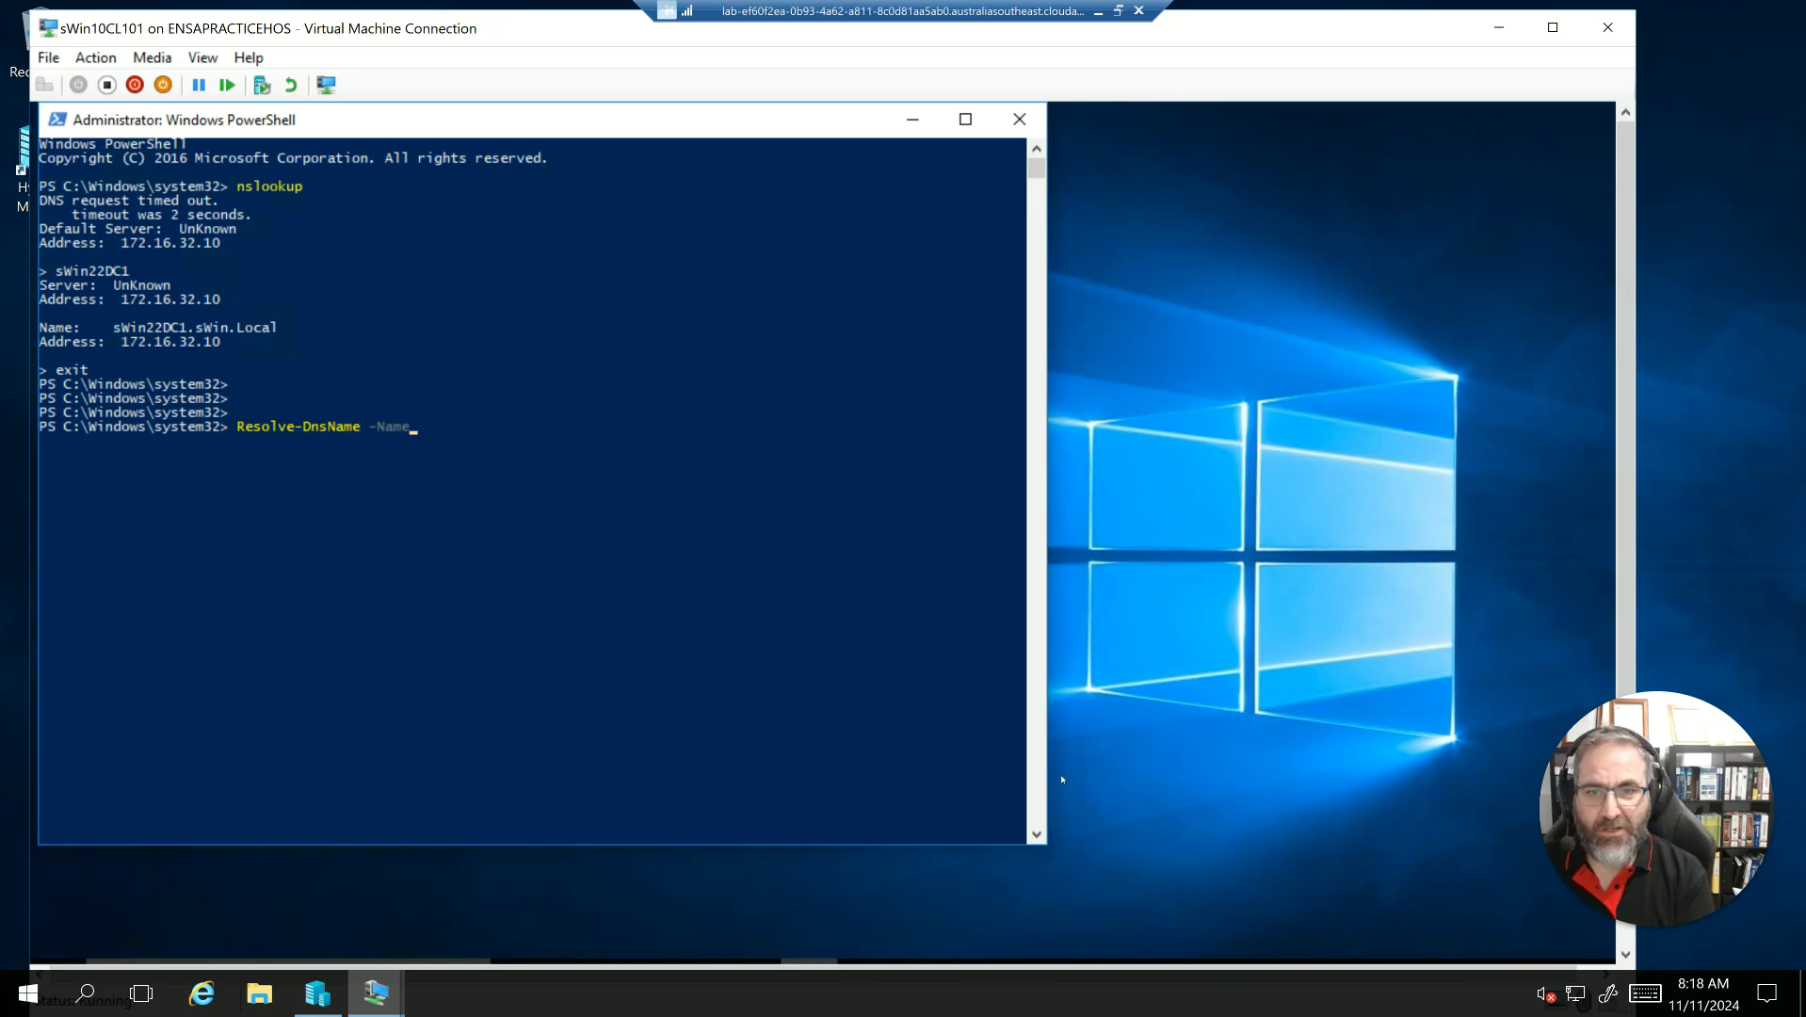
{"action": "type", "text": " Burne.com "}
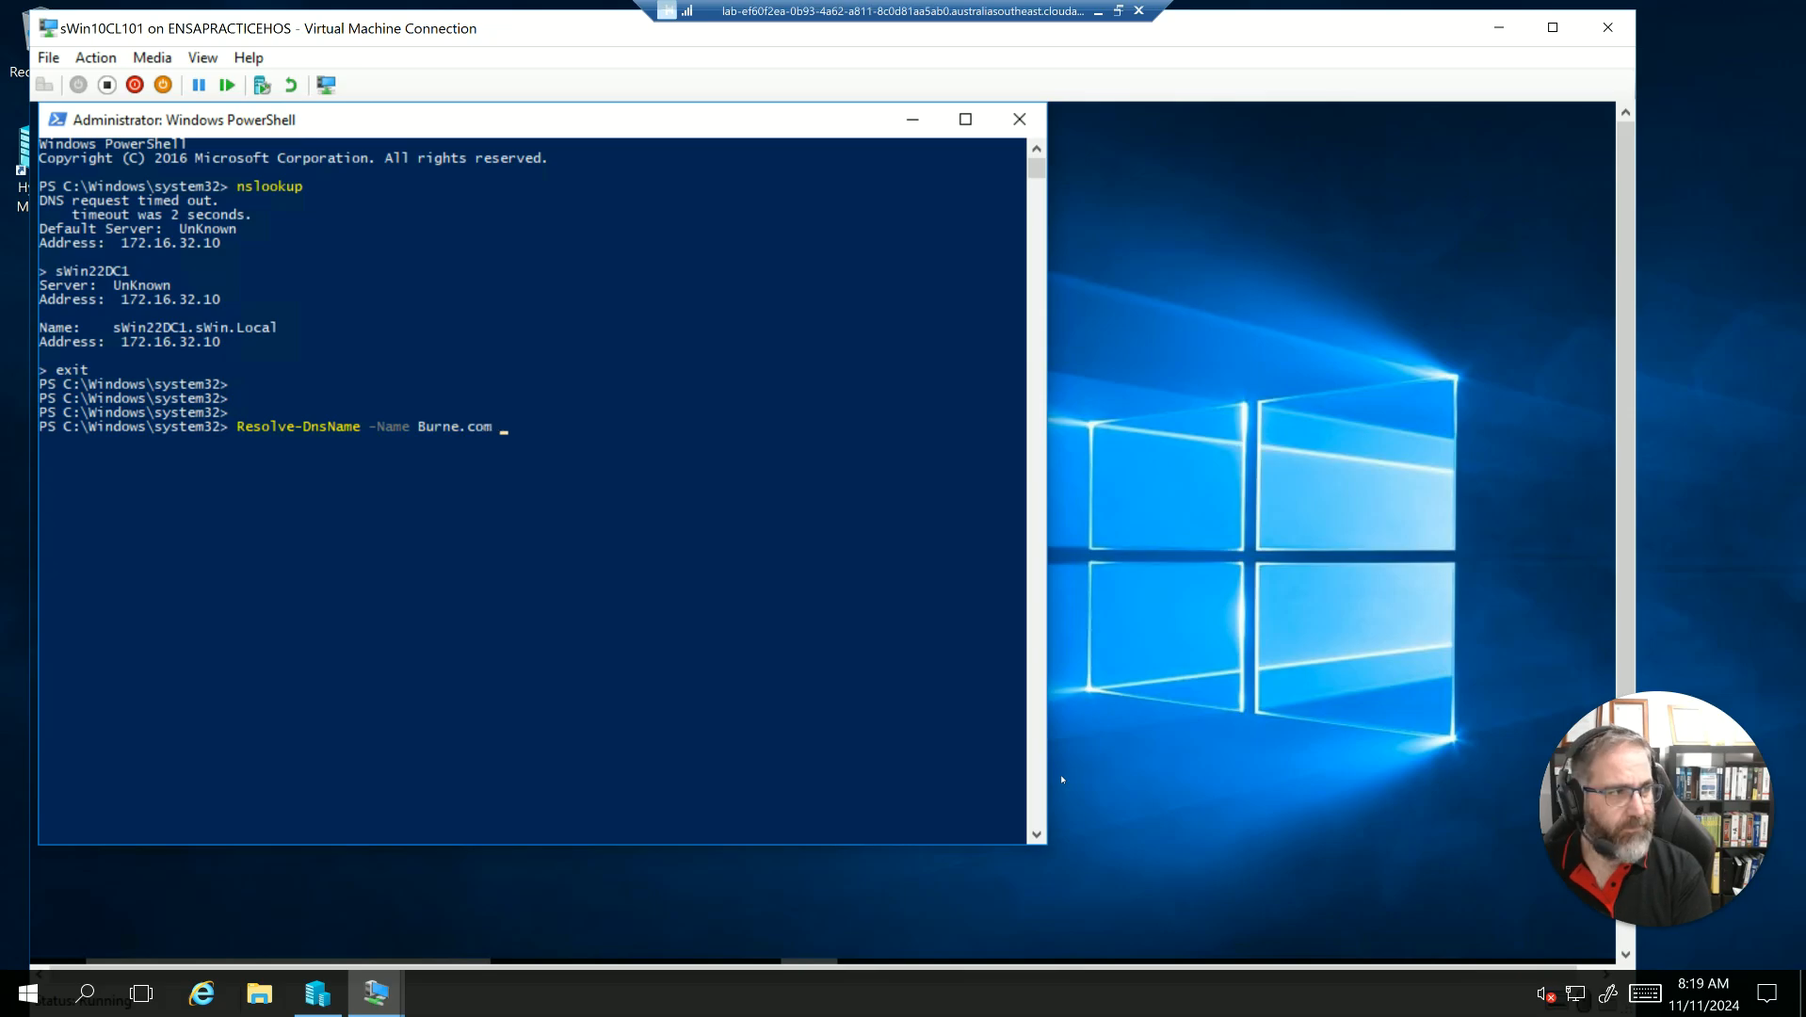
{"action": "type", "text": "-Typ"}
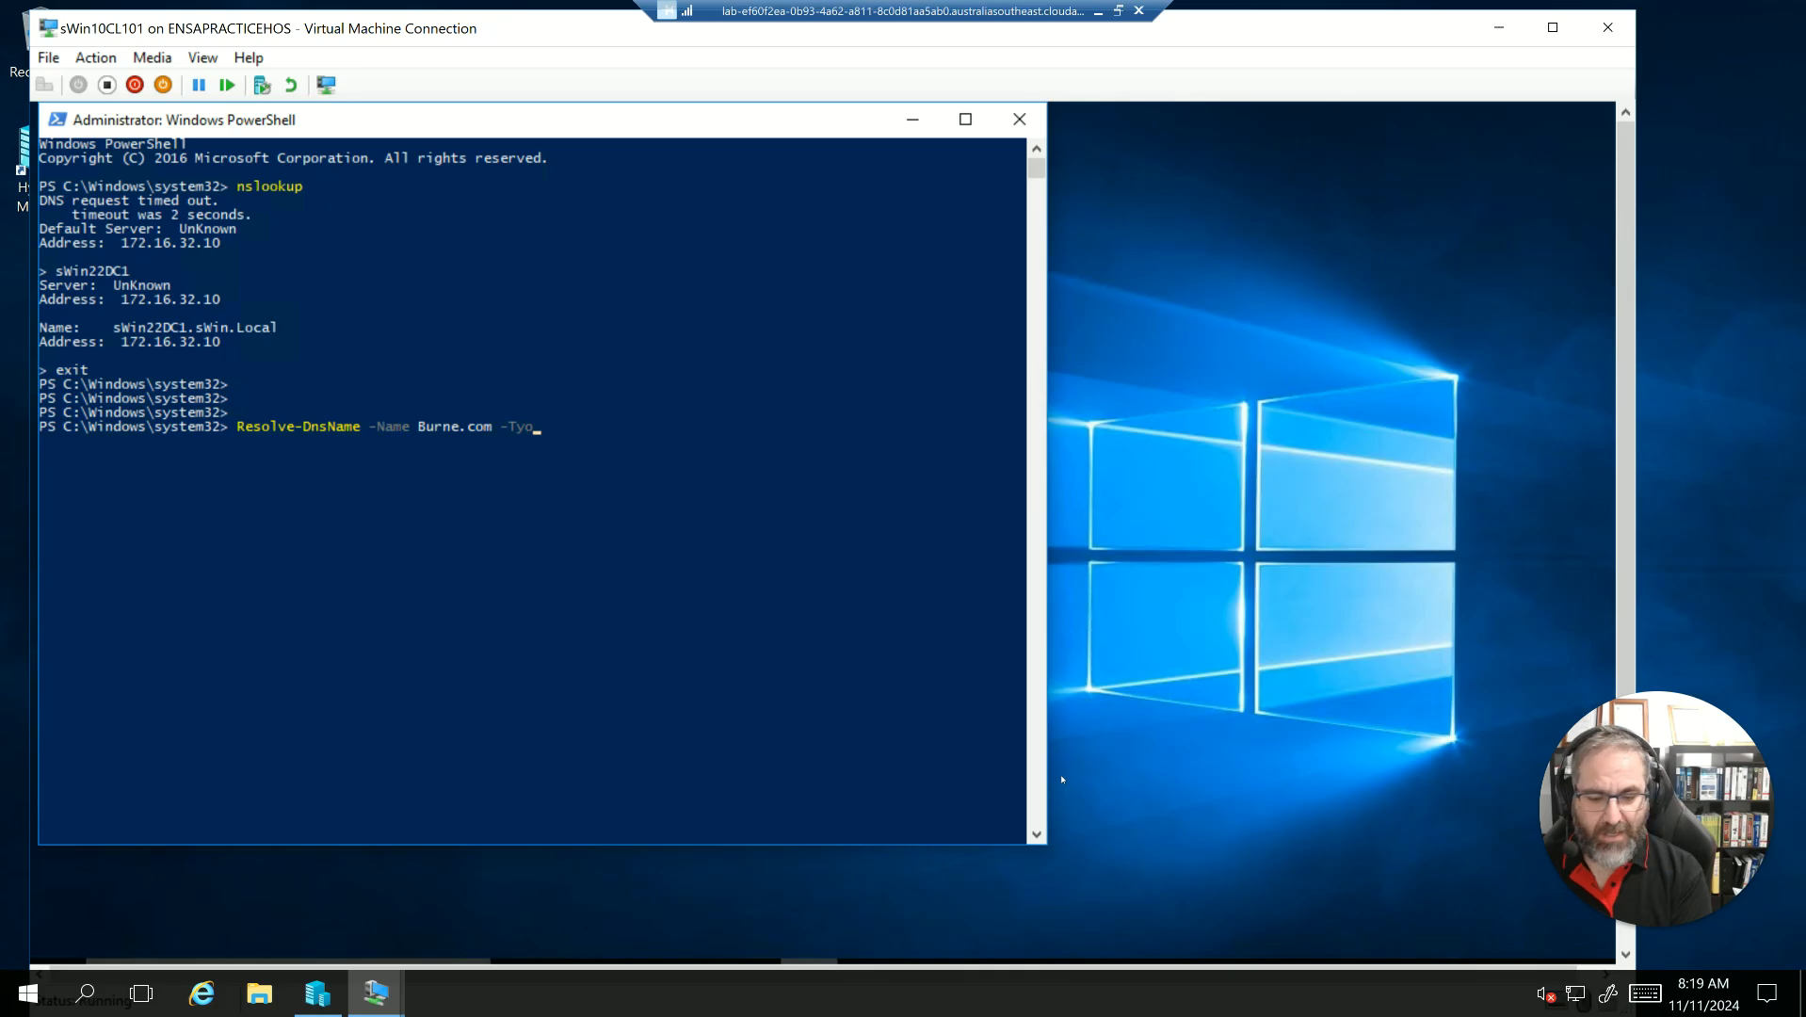
{"action": "type", "text": "e SOA"}
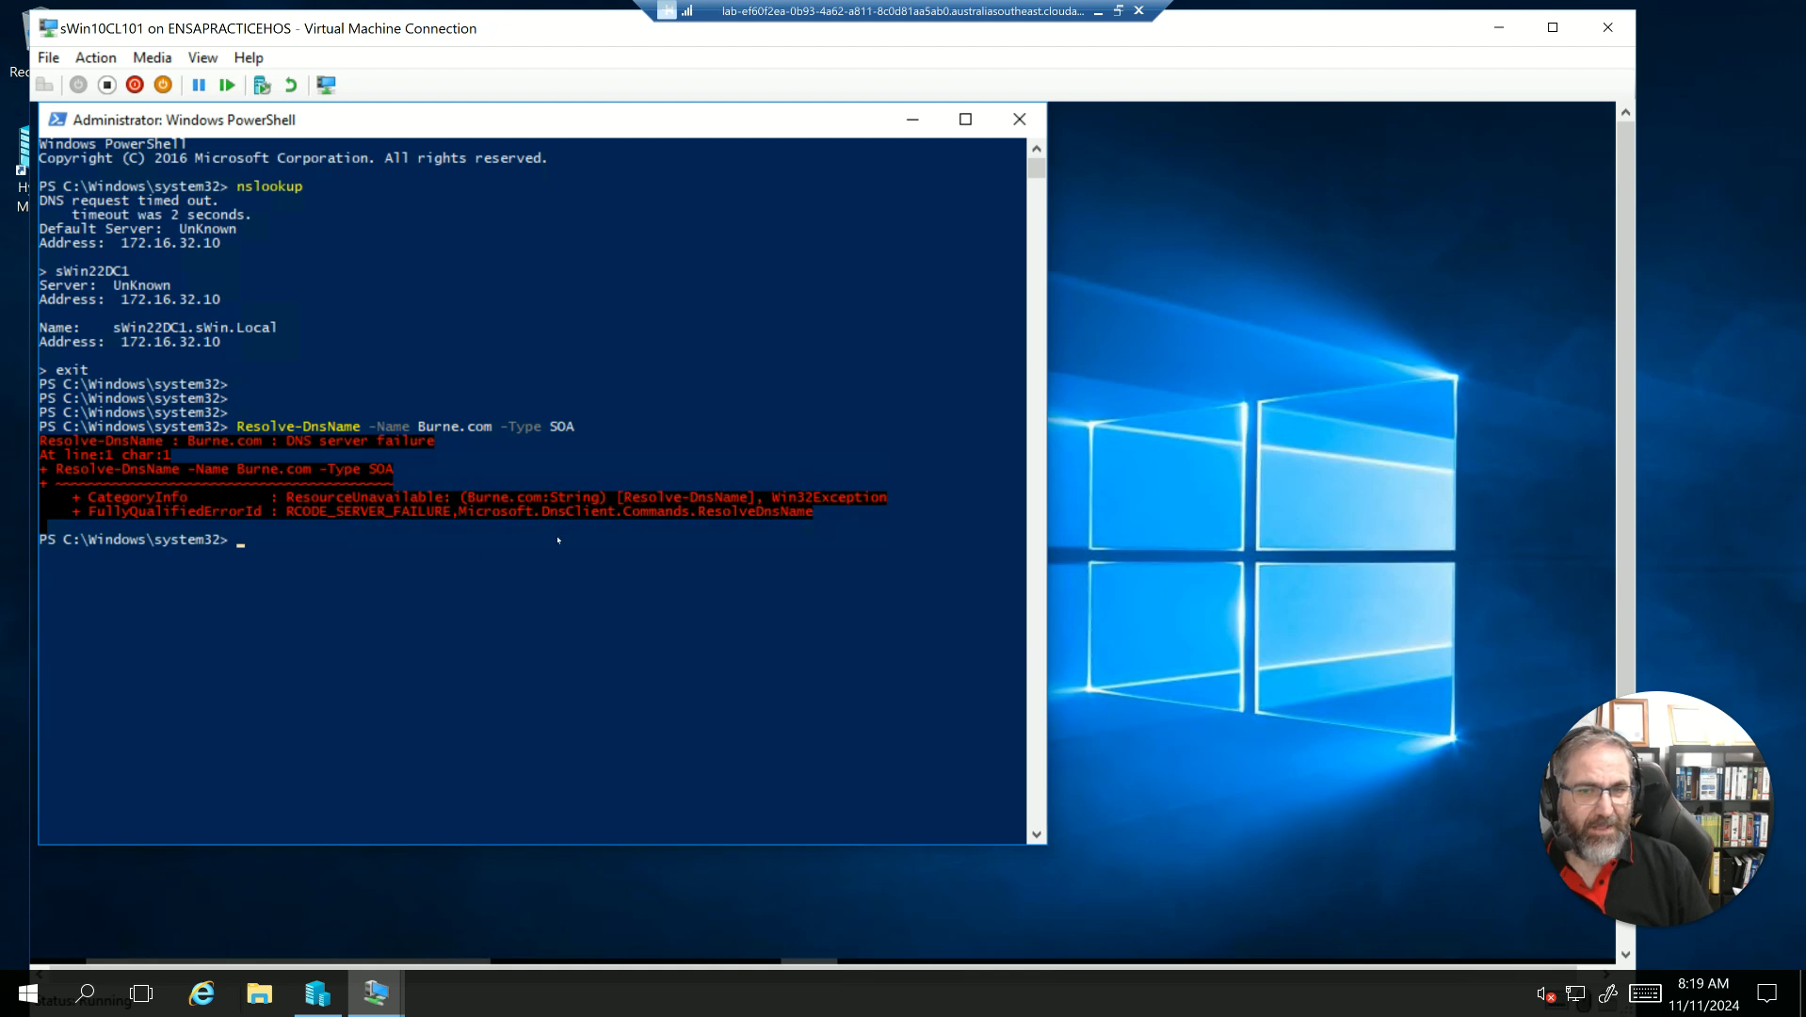
{"action": "left_click", "coordinate": [324, 555]}
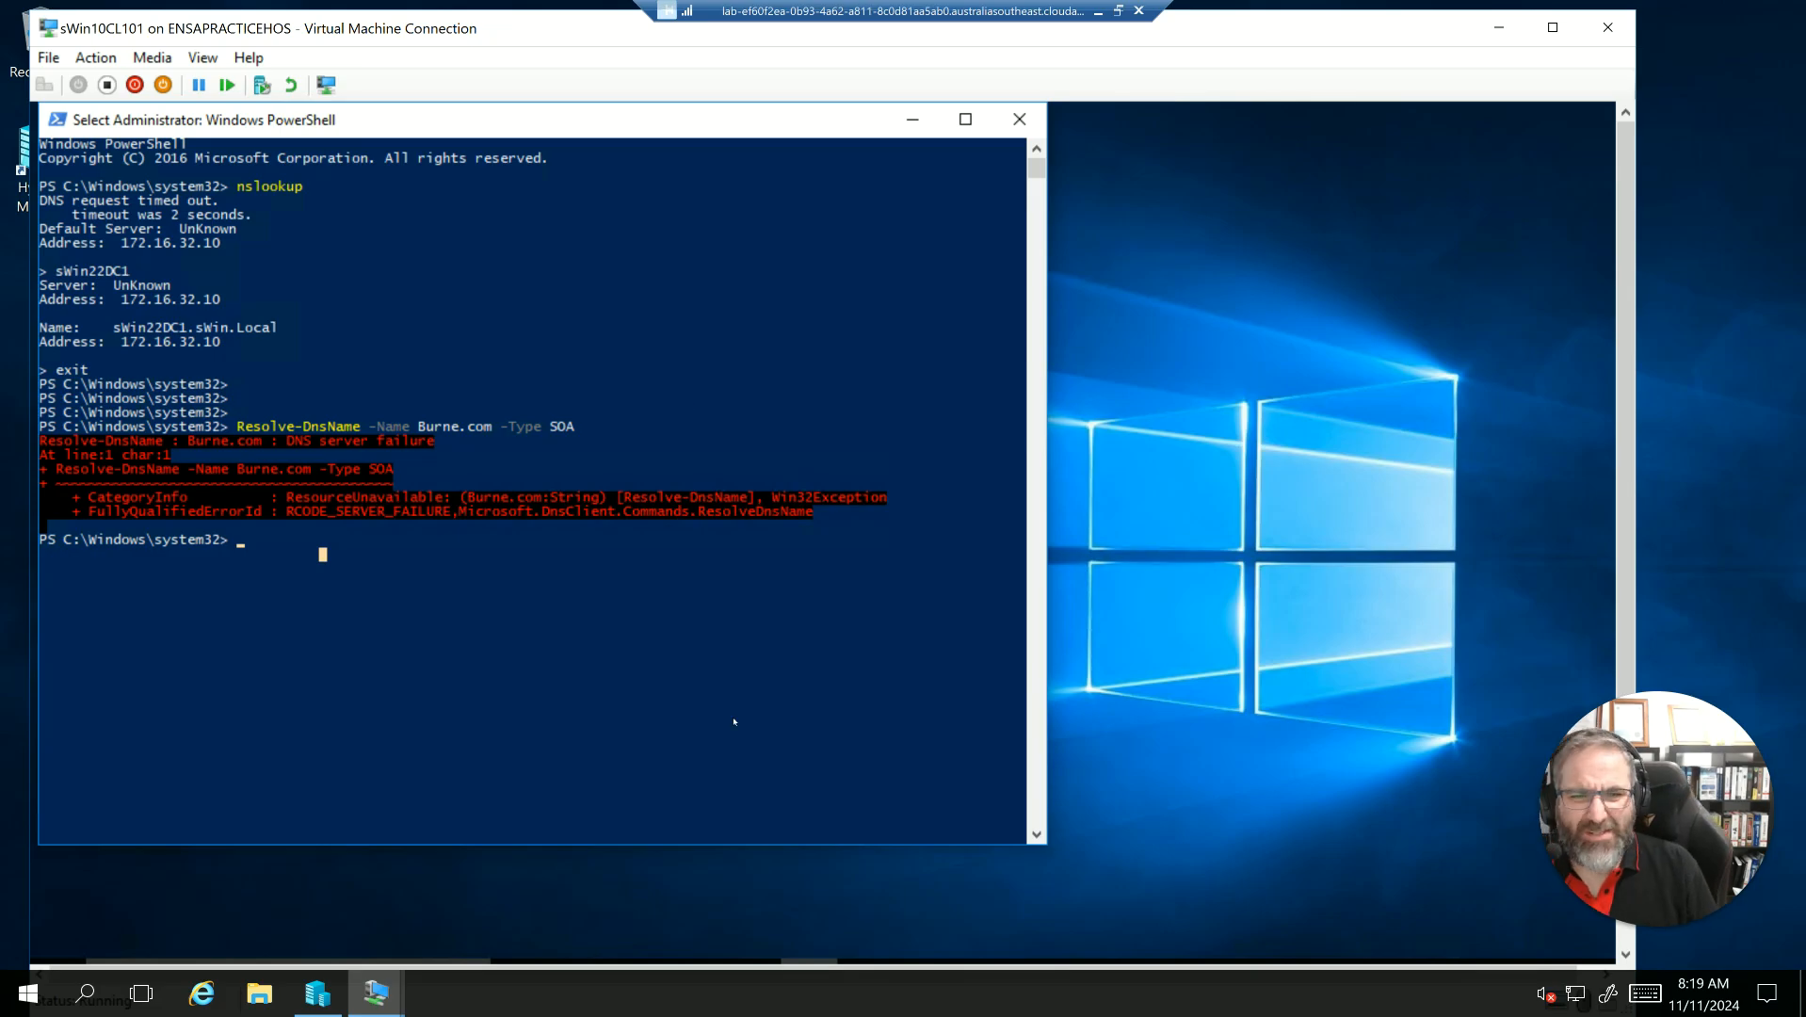
{"action": "left_click", "coordinate": [265, 554]}
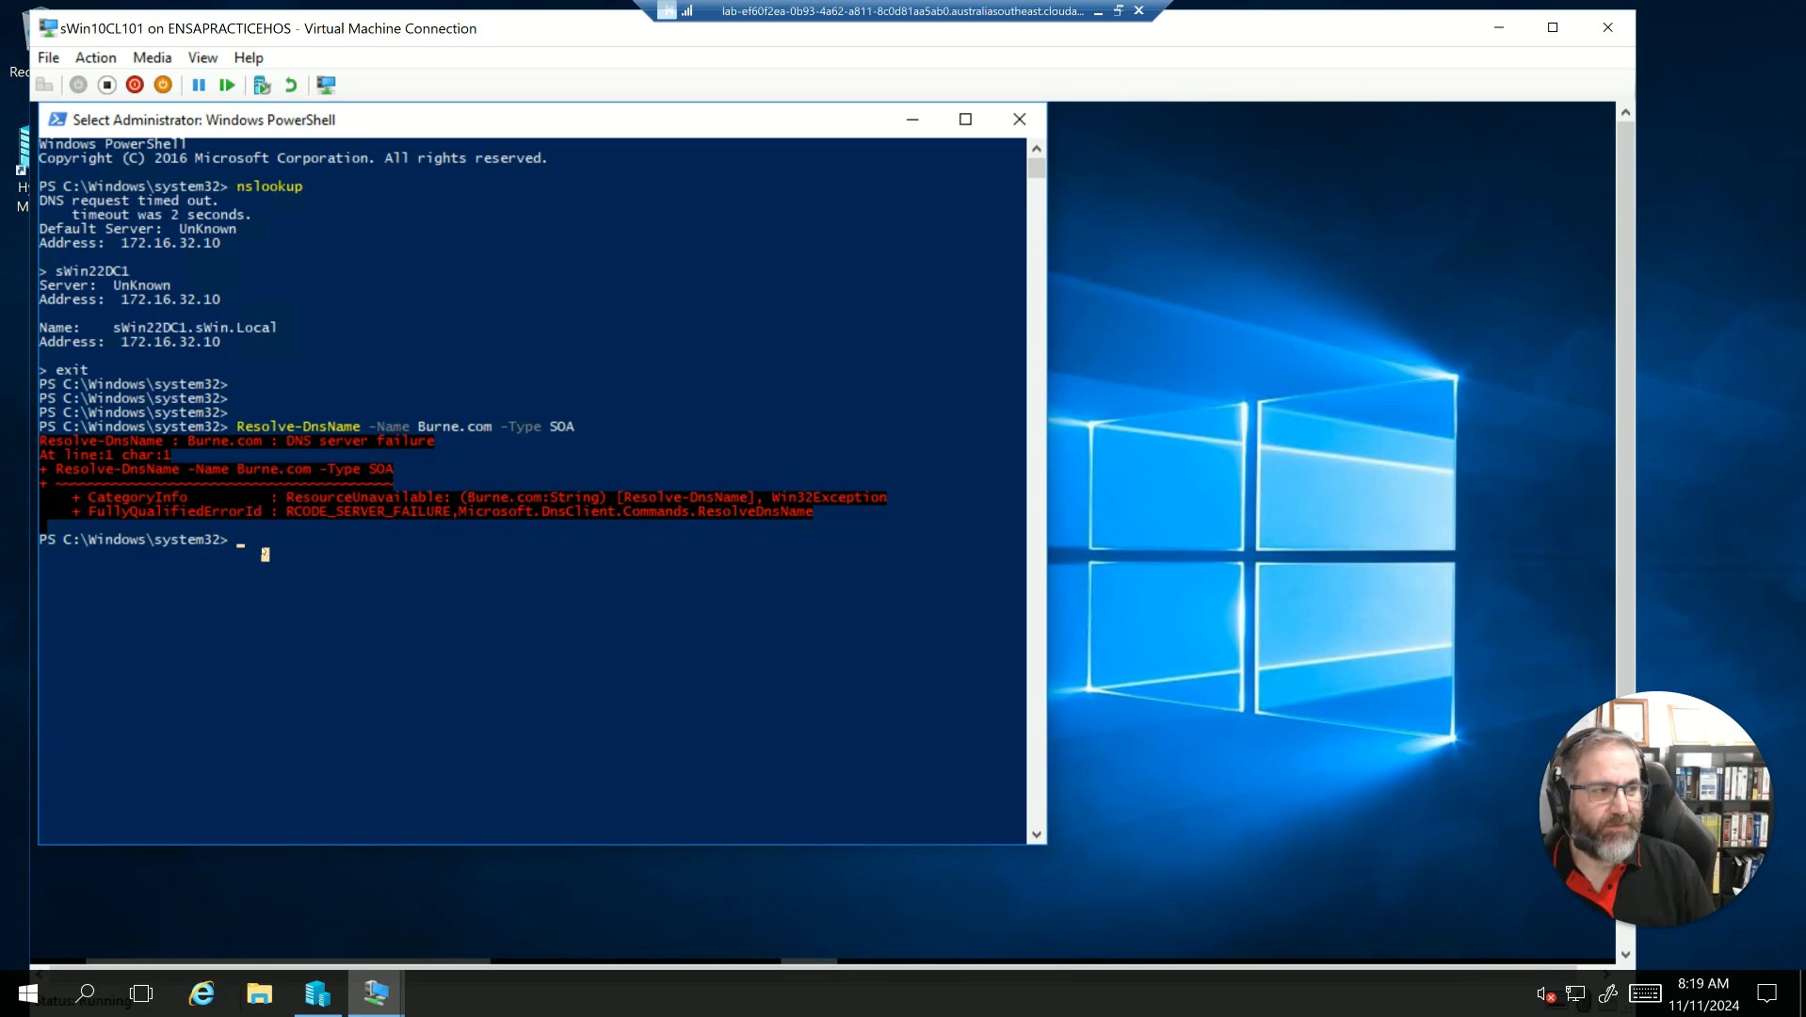
{"action": "type", "text": "Res"}
{"action": "key", "text": "Tab"}
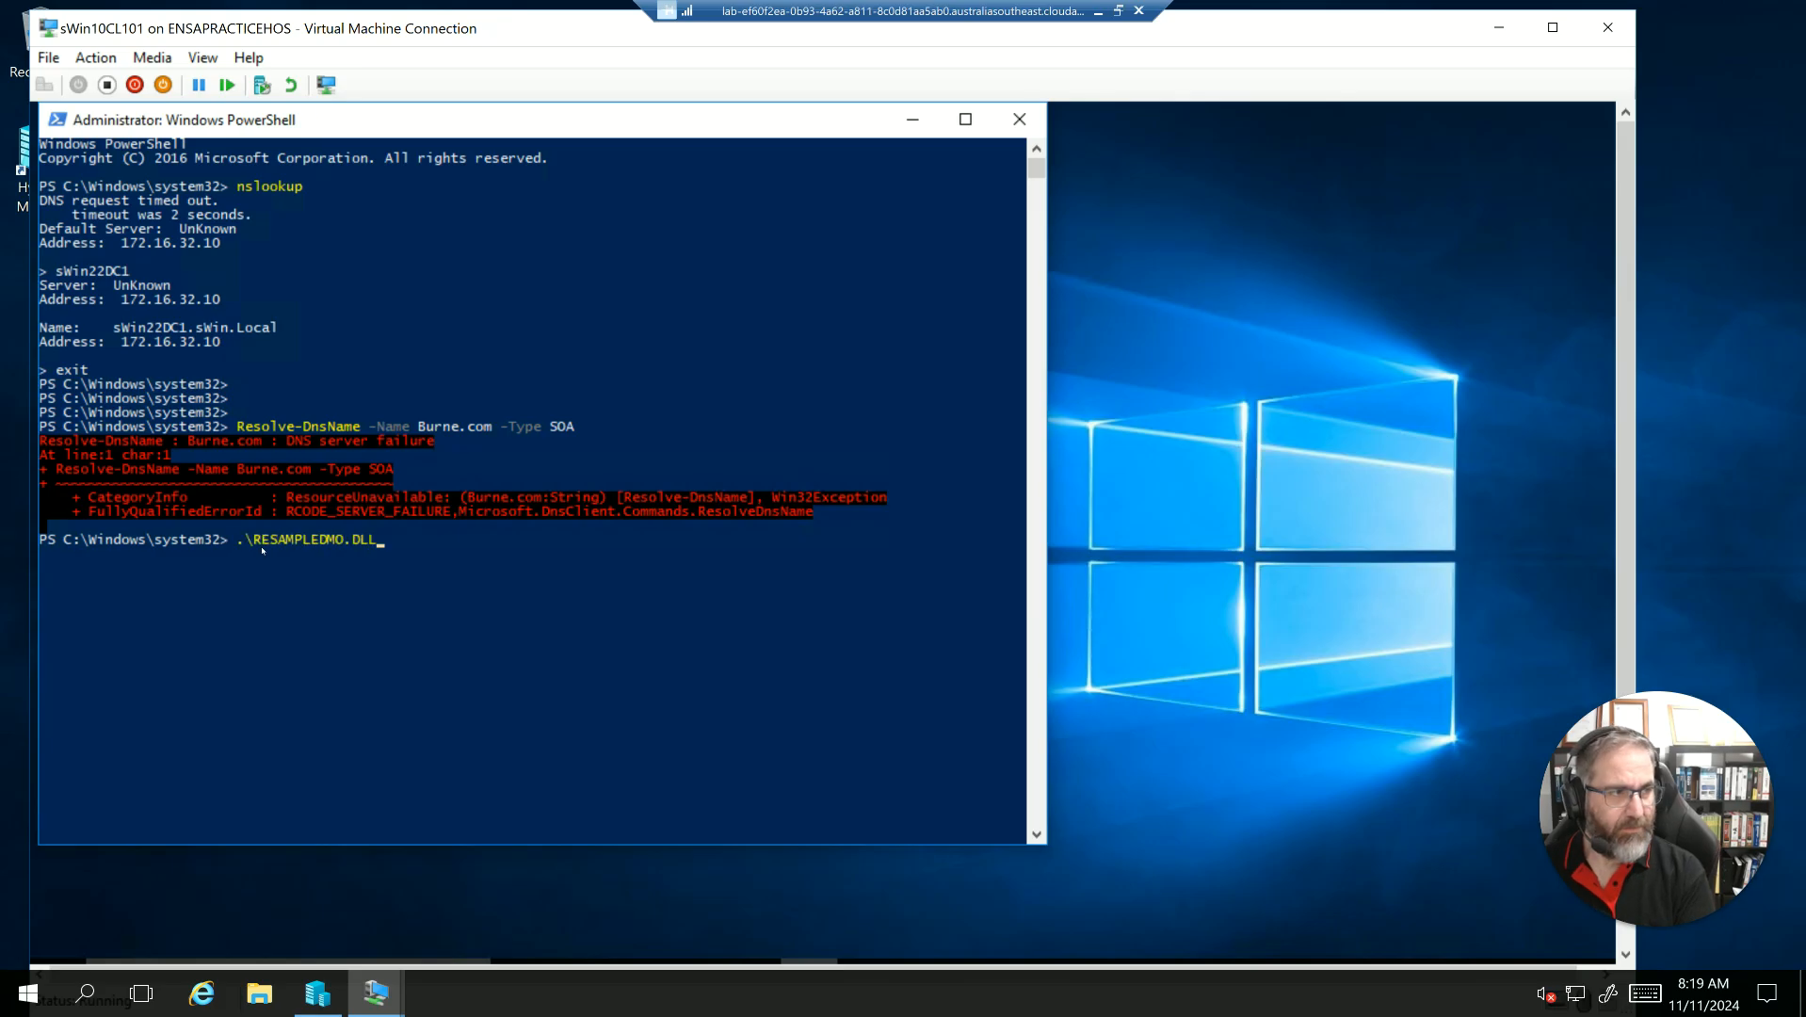
{"action": "key", "text": "BackSpace"}
{"action": "key", "text": "BackSpace"}
{"action": "key", "text": "BackSpace"}
{"action": "key", "text": "BackSpace"}
{"action": "key", "text": "BackSpace"}
{"action": "key", "text": "BackSpace"}
{"action": "key", "text": "BackSpace"}
{"action": "key", "text": "BackSpace"}
{"action": "key", "text": "BackSpace"}
{"action": "key", "text": "BackSpace"}
{"action": "key", "text": "BackSpace"}
{"action": "key", "text": "BackSpace"}
{"action": "key", "text": "BackSpace"}
{"action": "key", "text": "BackSpace"}
{"action": "key", "text": "BackSpace"}
{"action": "key", "text": "BackSpace"}
{"action": "key", "text": "BackSpace"}
Query the host record with Resolve-DnsName -Name Lync-Srv1.Burne.com -Type A.
{"action": "type", "text": "Resolve"}
{"action": "key", "text": "Tab"}
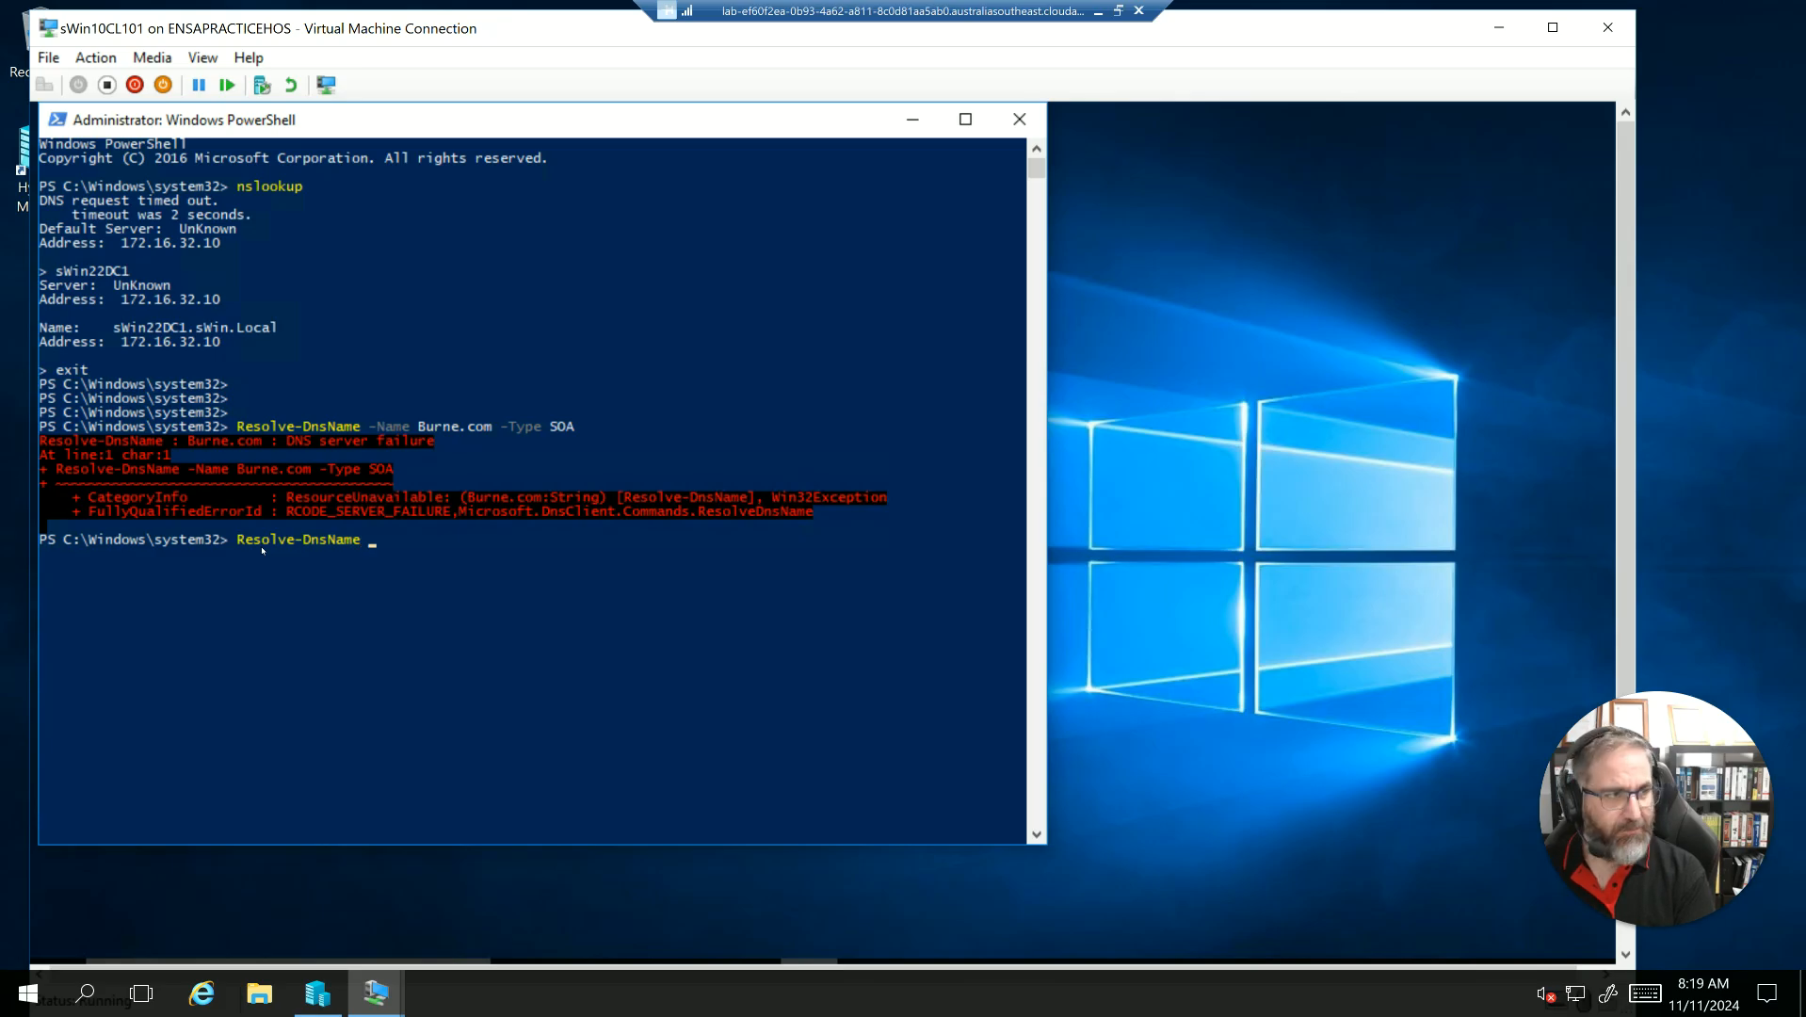
{"action": "type", "text": "-Name L"}
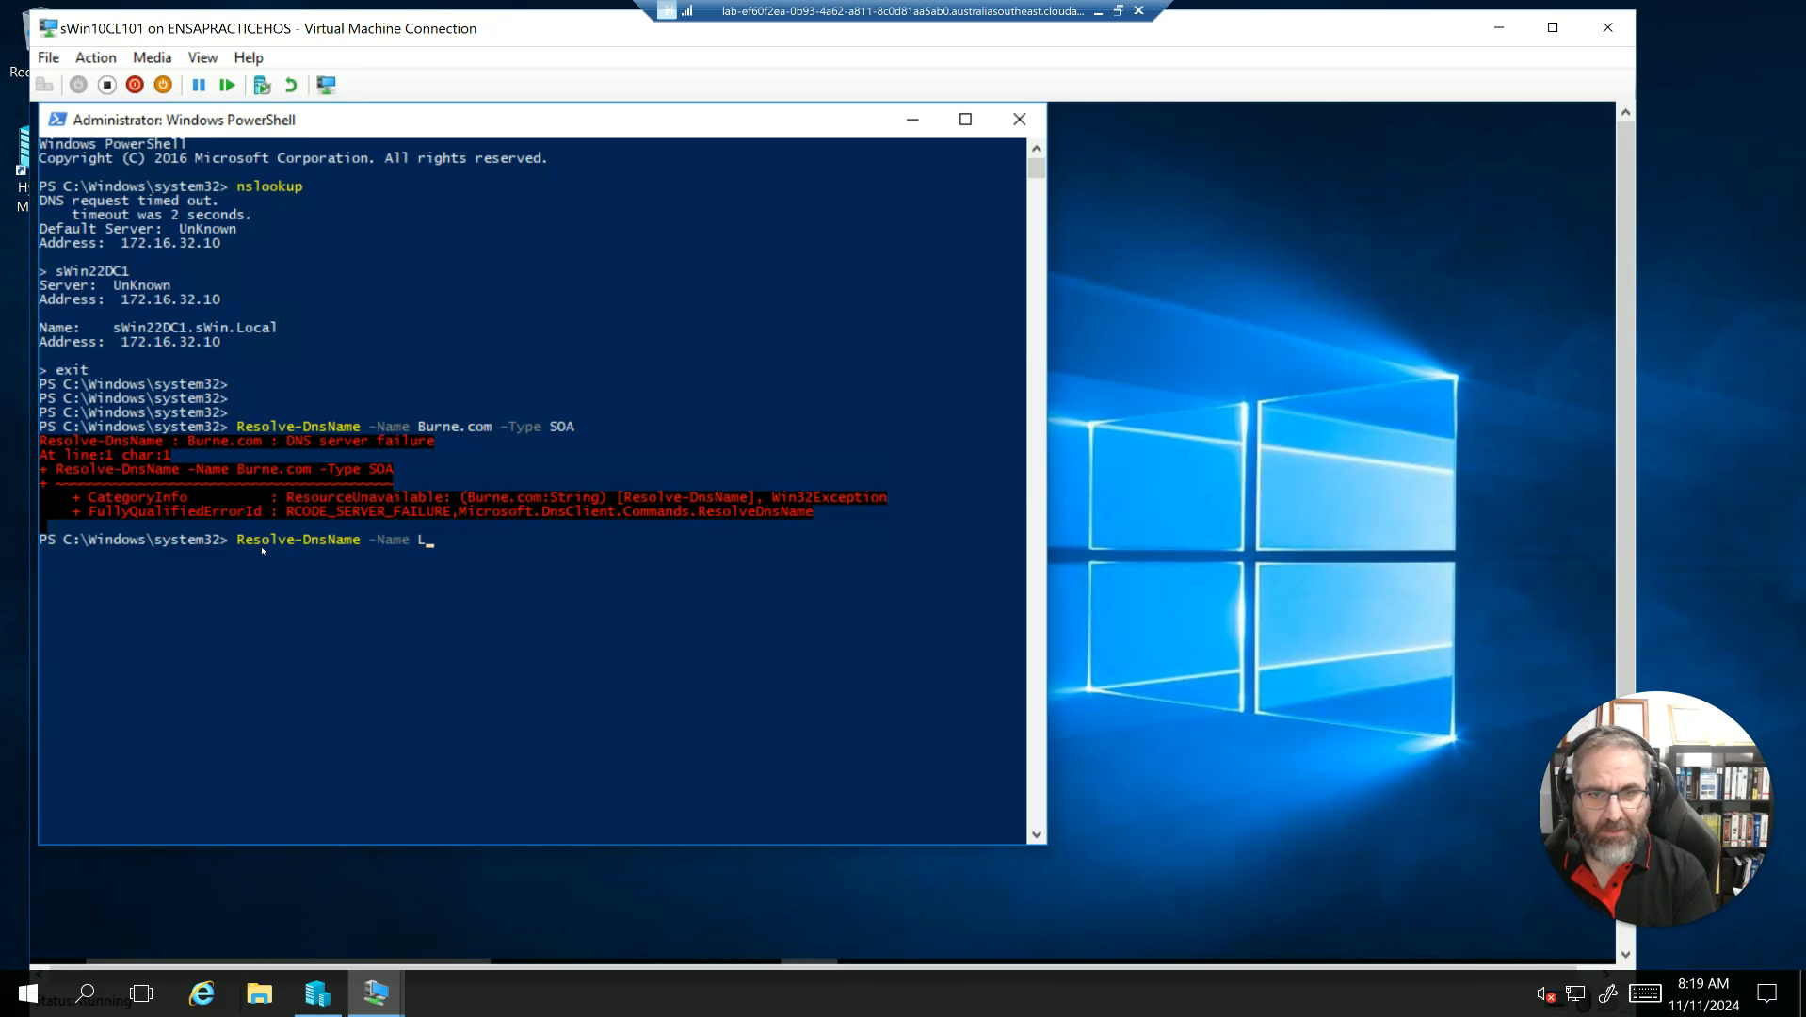
{"action": "type", "text": "ync-Sr"}
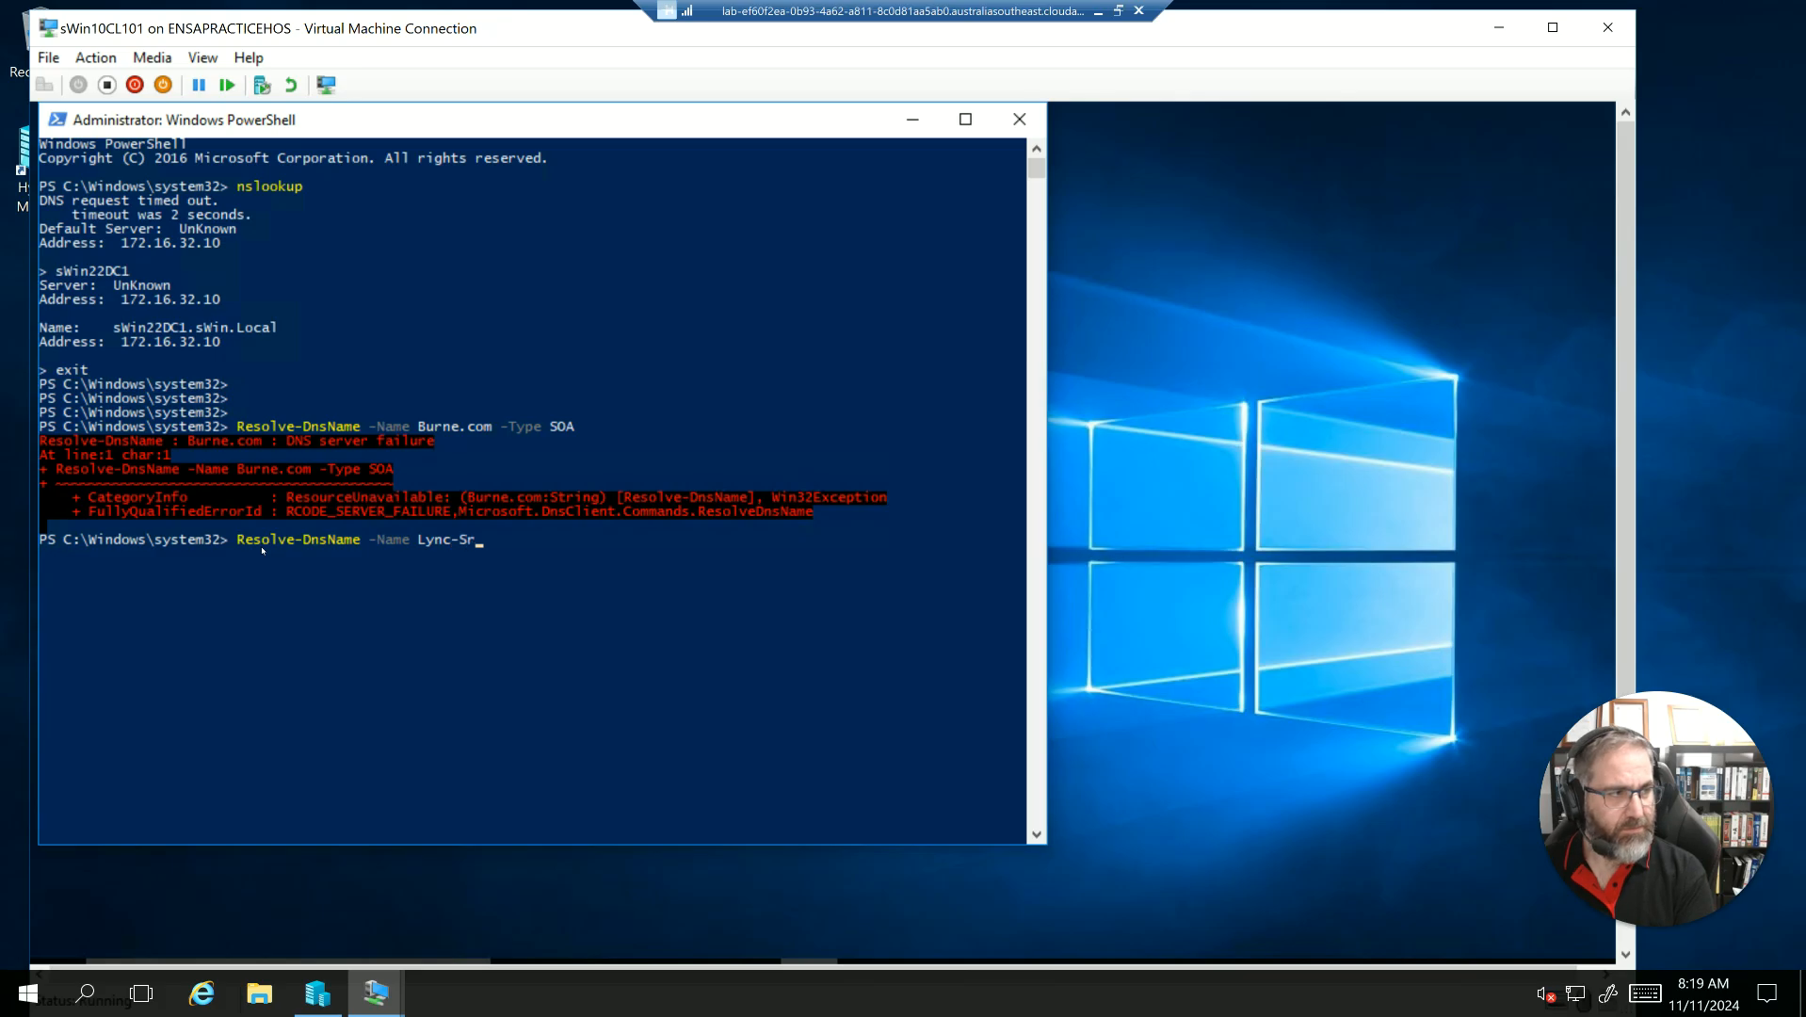
{"action": "type", "text": "v1.Burne.com -Type A"}
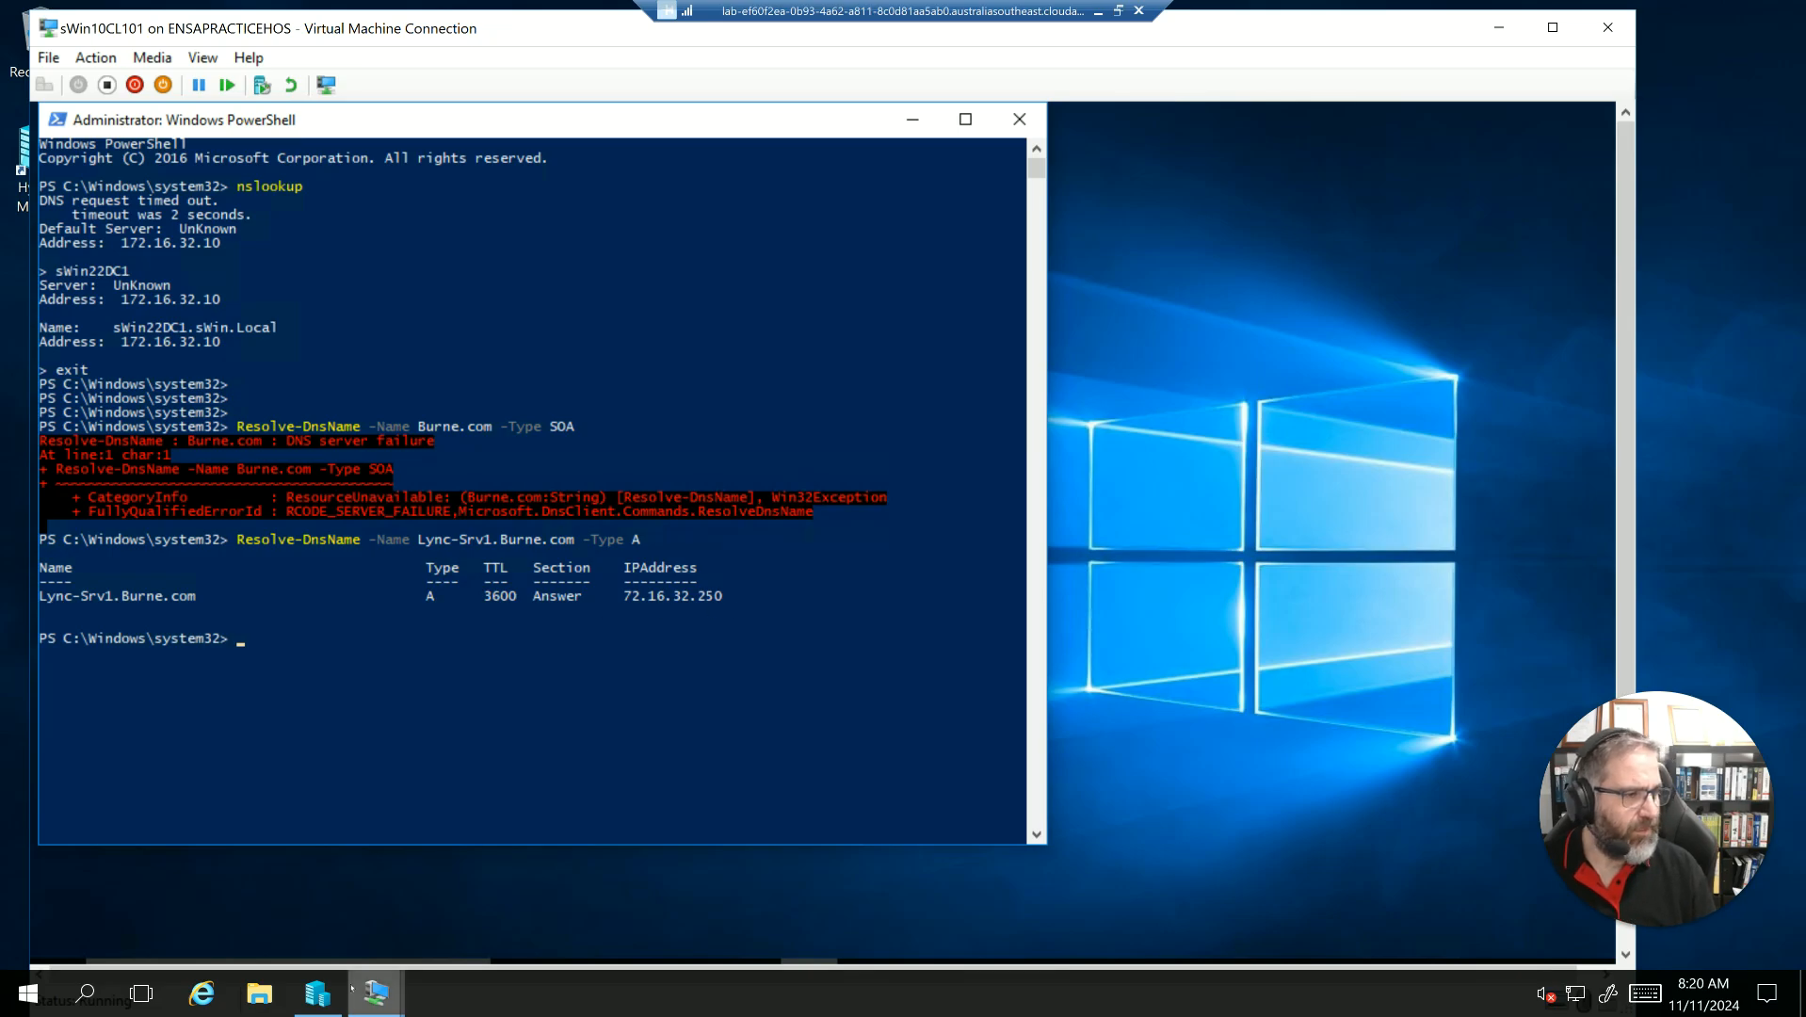
On sWin22SVR1, run ipconfig in an elevated Command Prompt and check the Lync-Srv1 host record in the Burne.com zone.
{"action": "mouse_move", "coordinate": [317, 993]}
{"action": "left_click", "coordinate": [273, 638]}
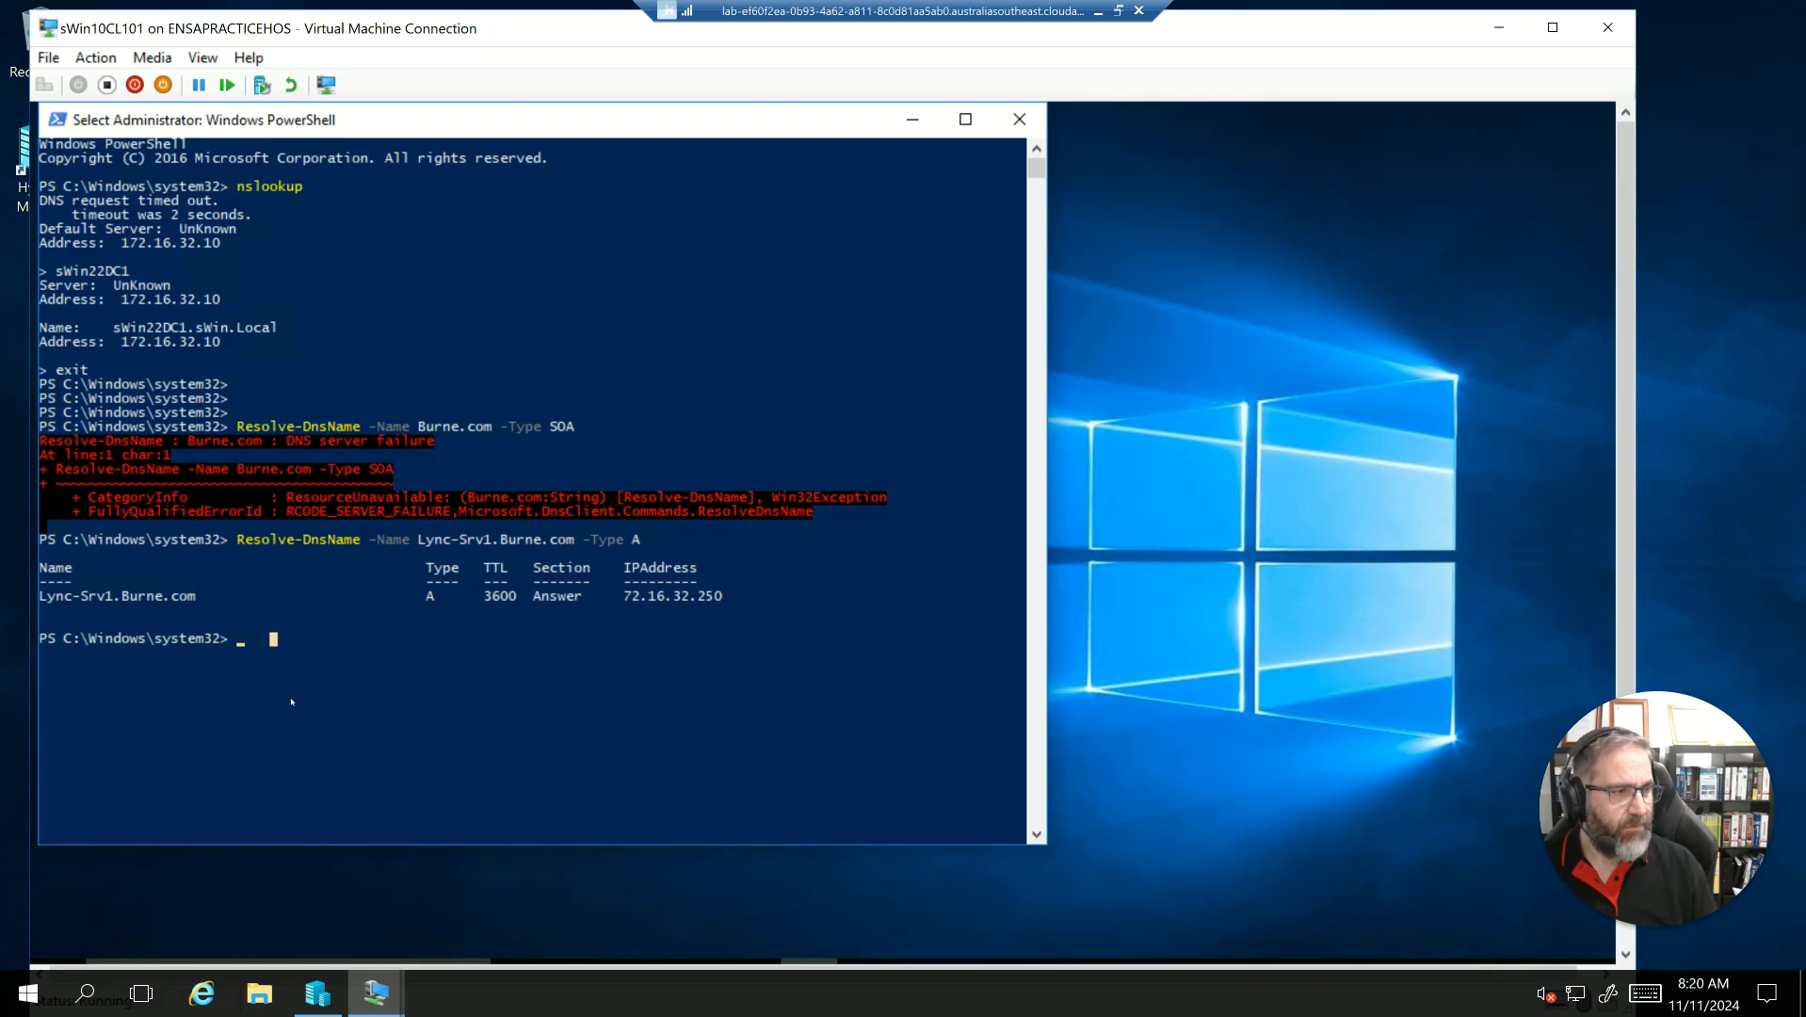
{"action": "left_click", "coordinate": [324, 1007]}
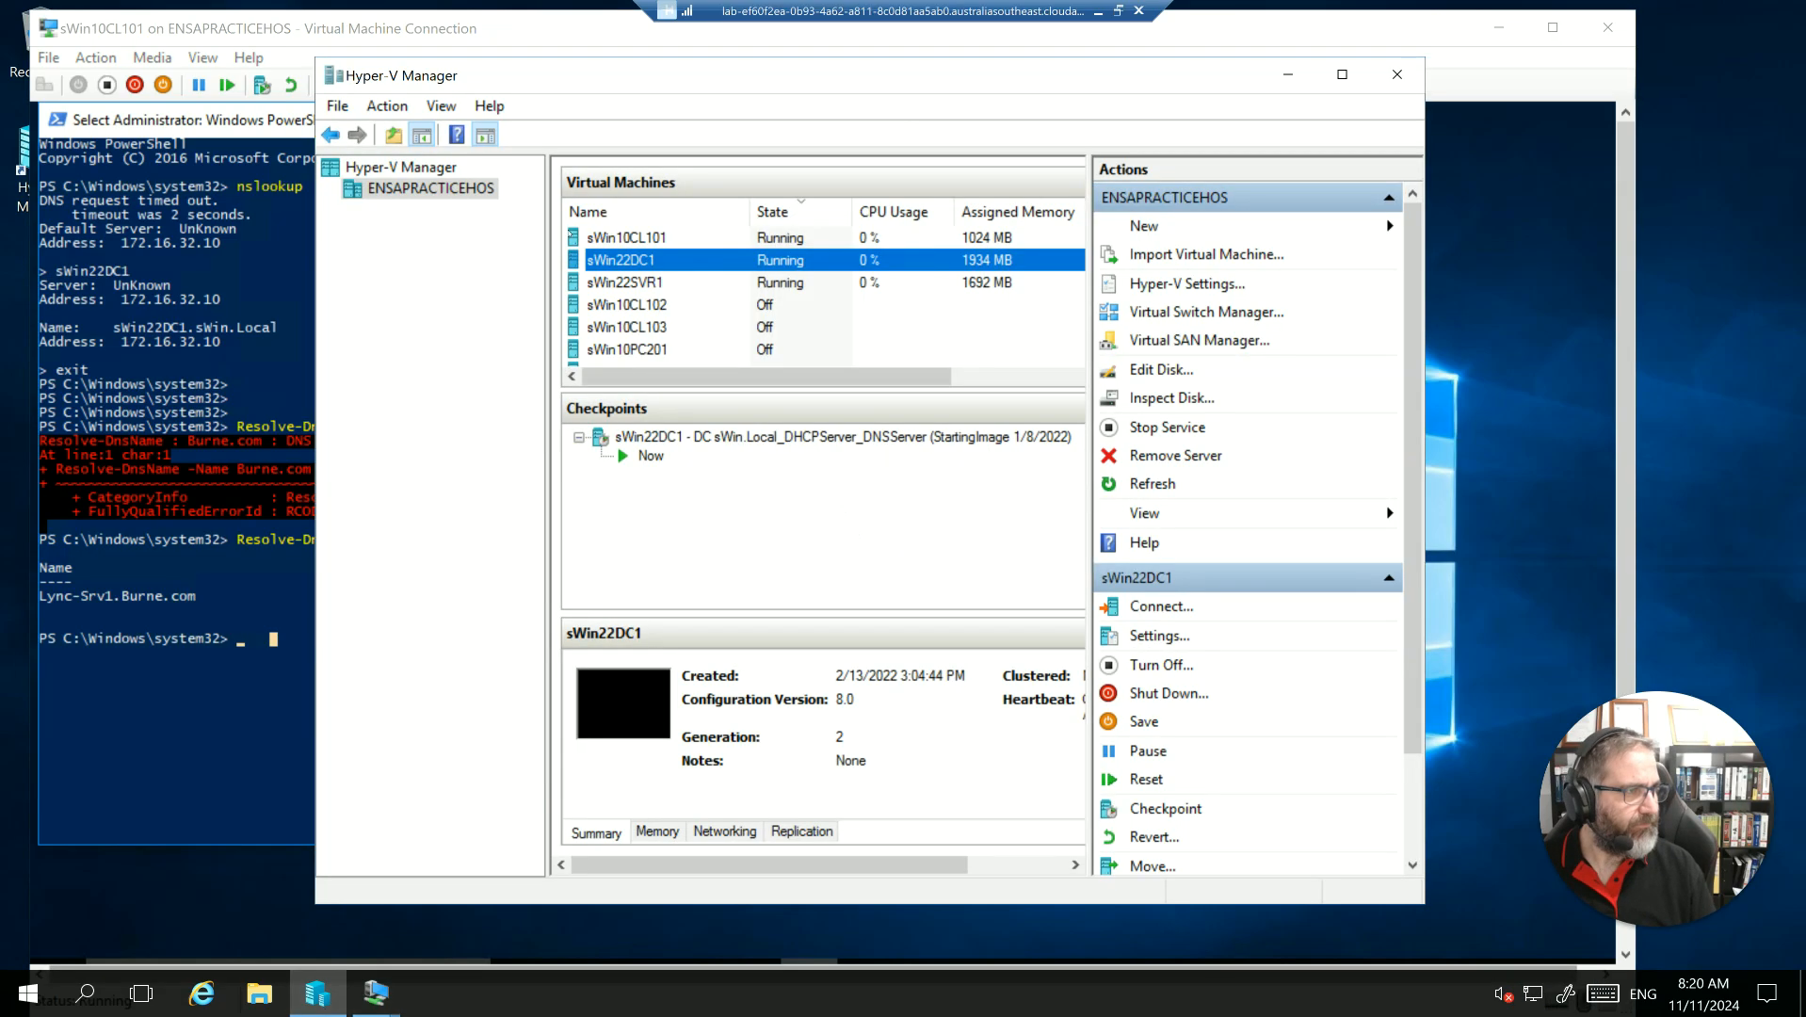
{"action": "double_click", "coordinate": [643, 281]}
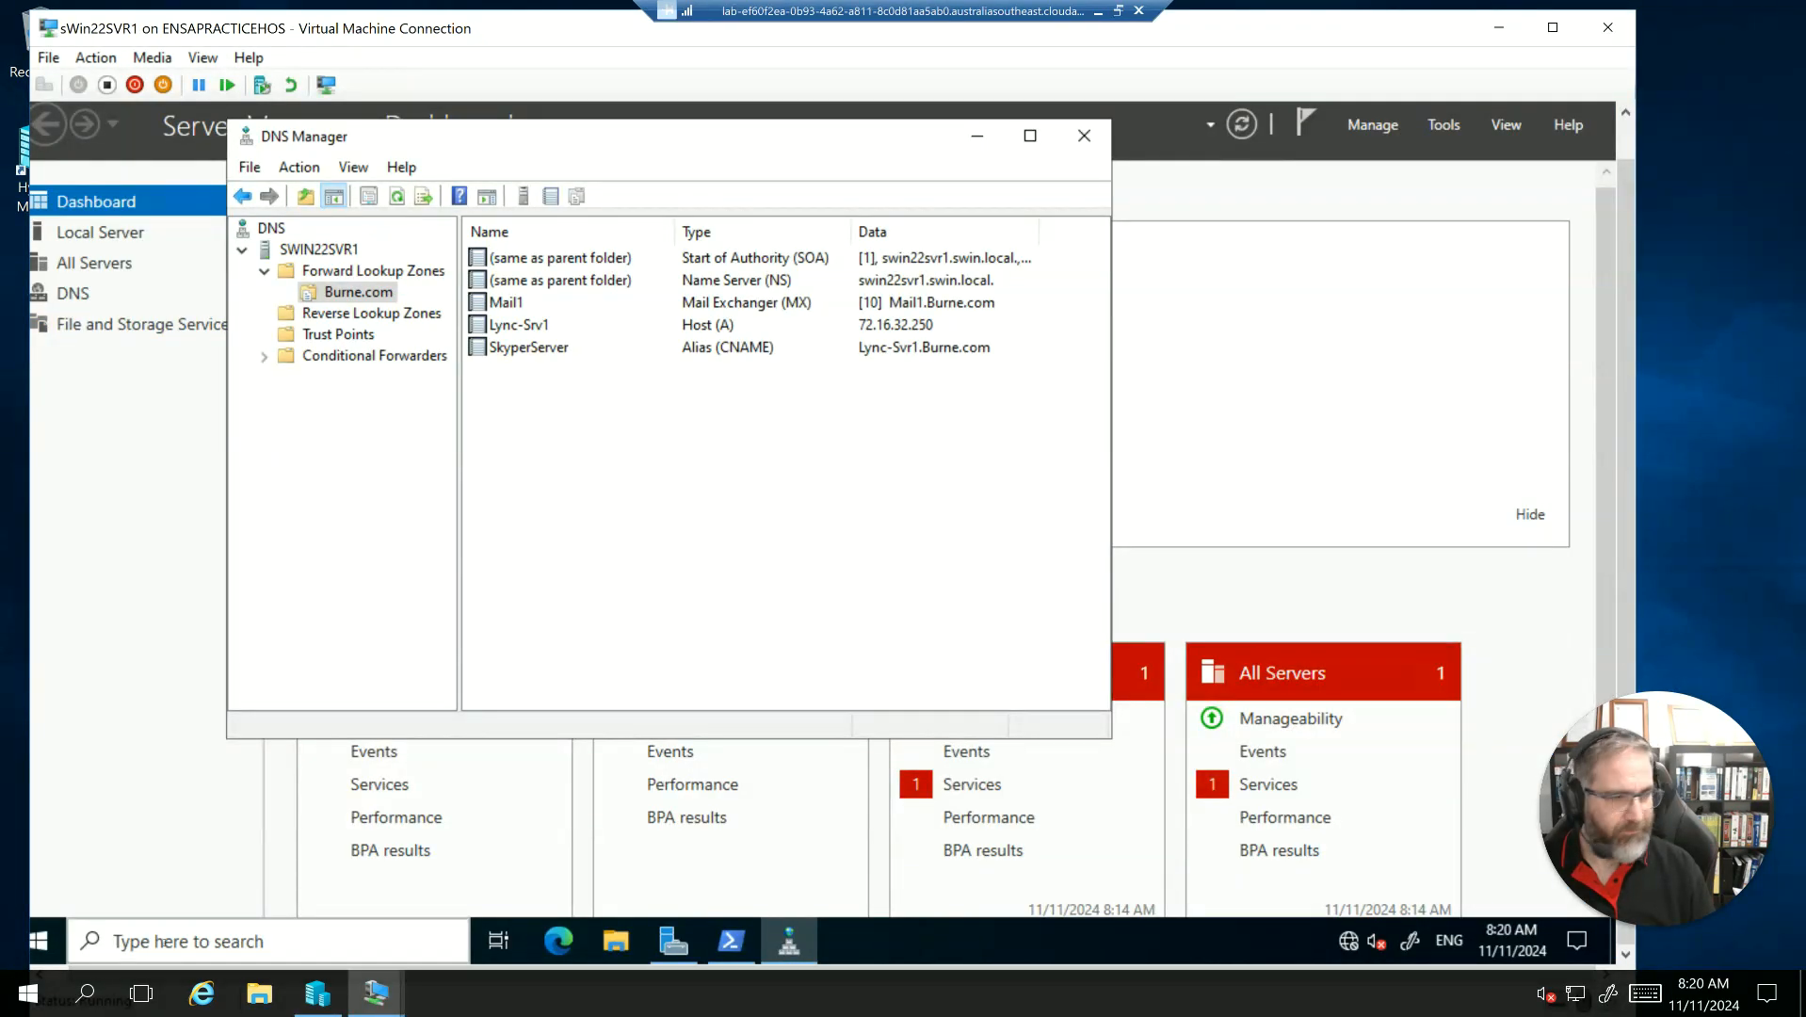
{"action": "left_click", "coordinate": [164, 941]}
{"action": "type", "text": "c"}
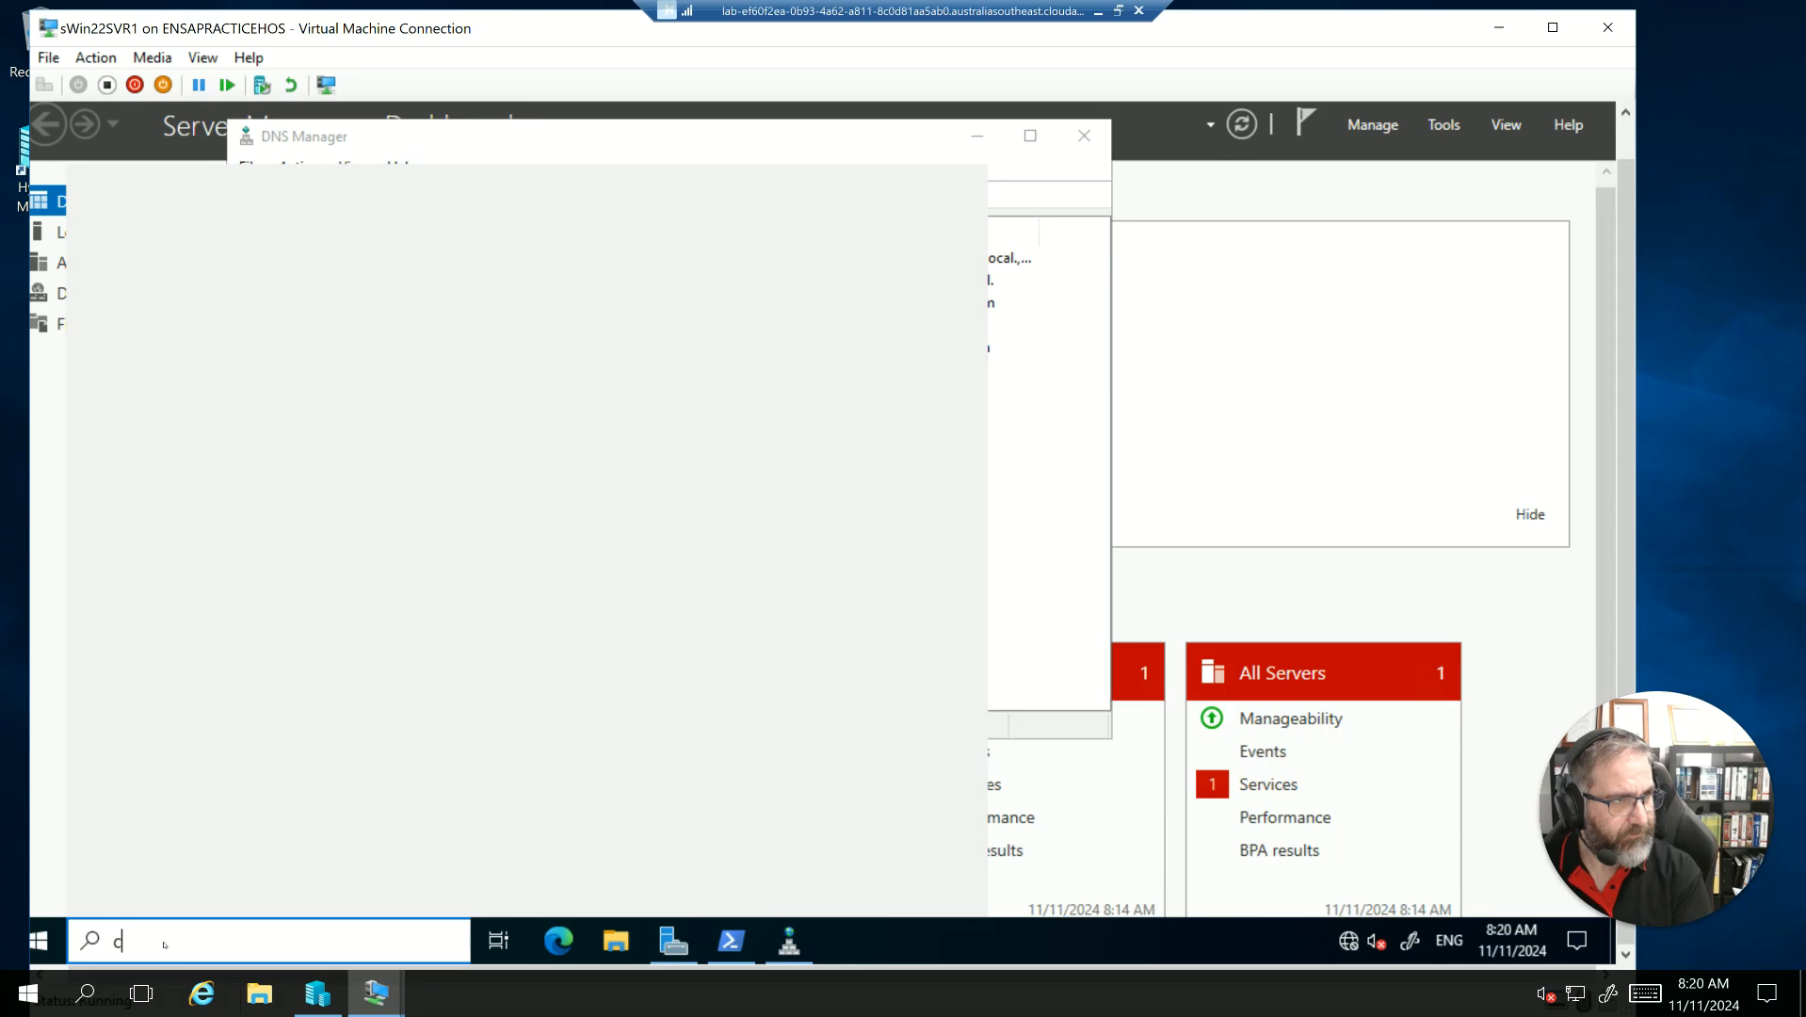
{"action": "type", "text": "md"}
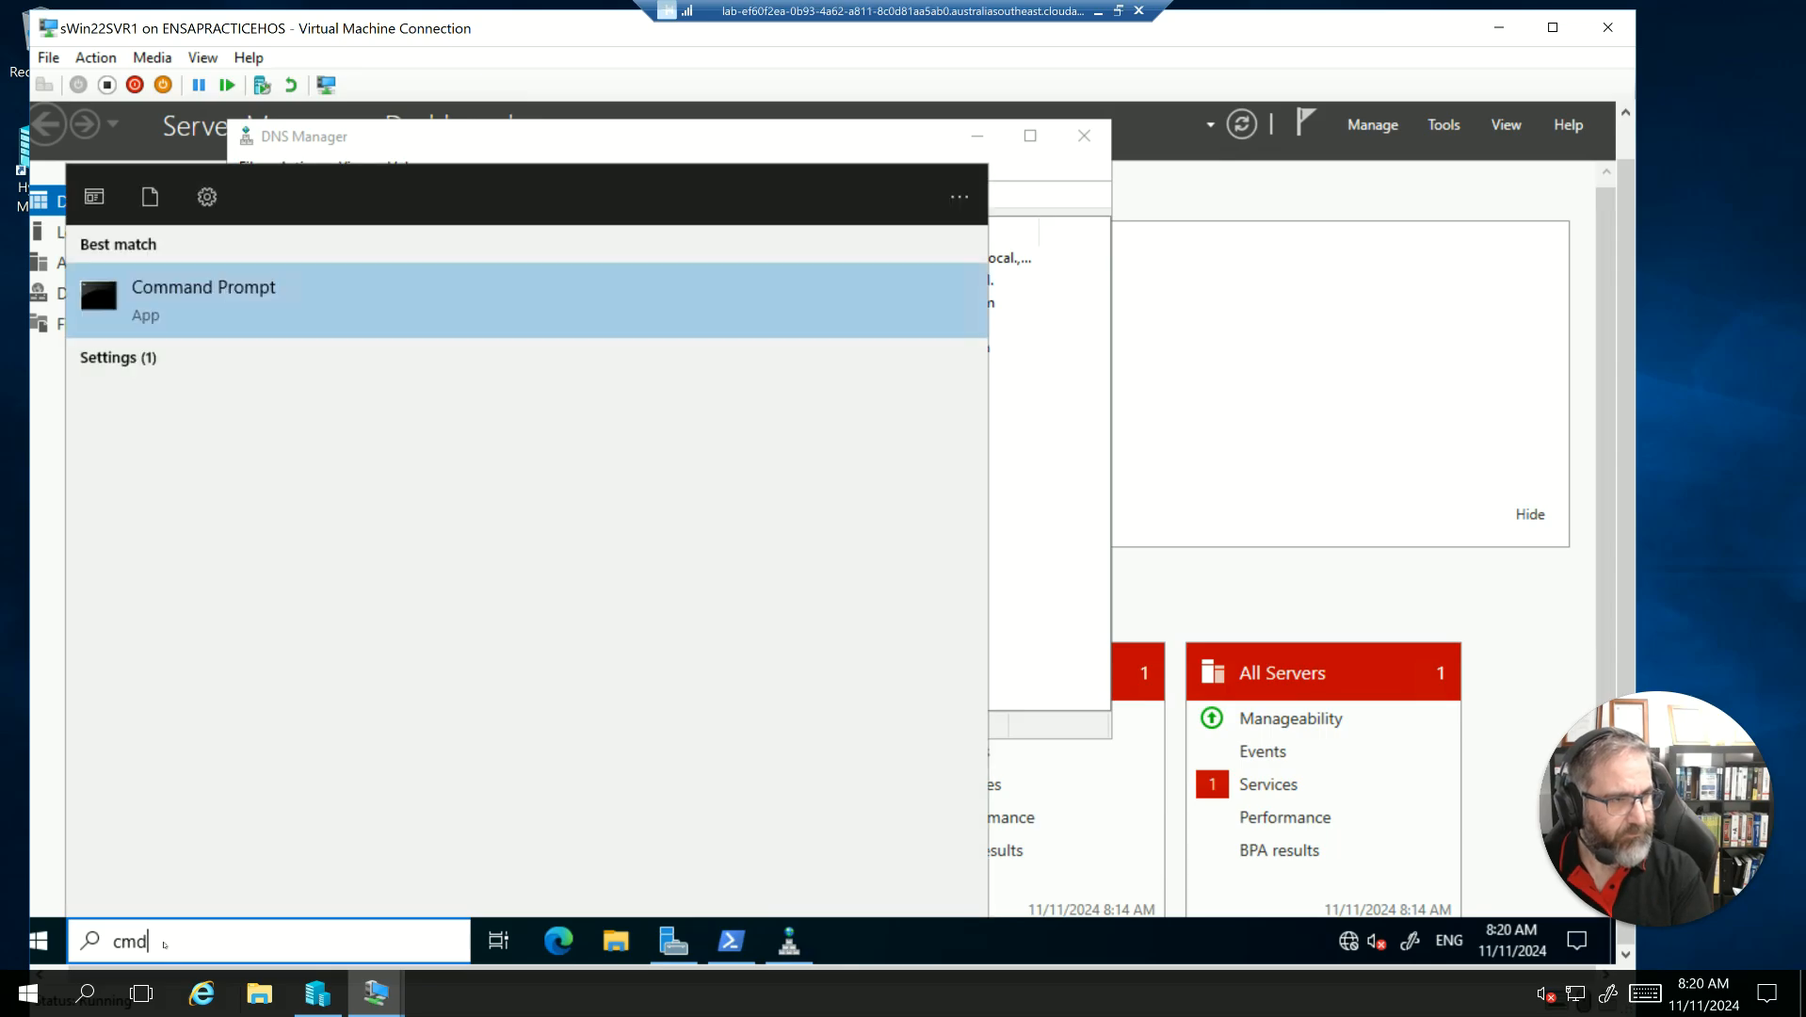
{"action": "key", "text": "ctrl+shift+Return"}
{"action": "type", "text": "ipconfig"}
{"action": "key", "text": "Return"}
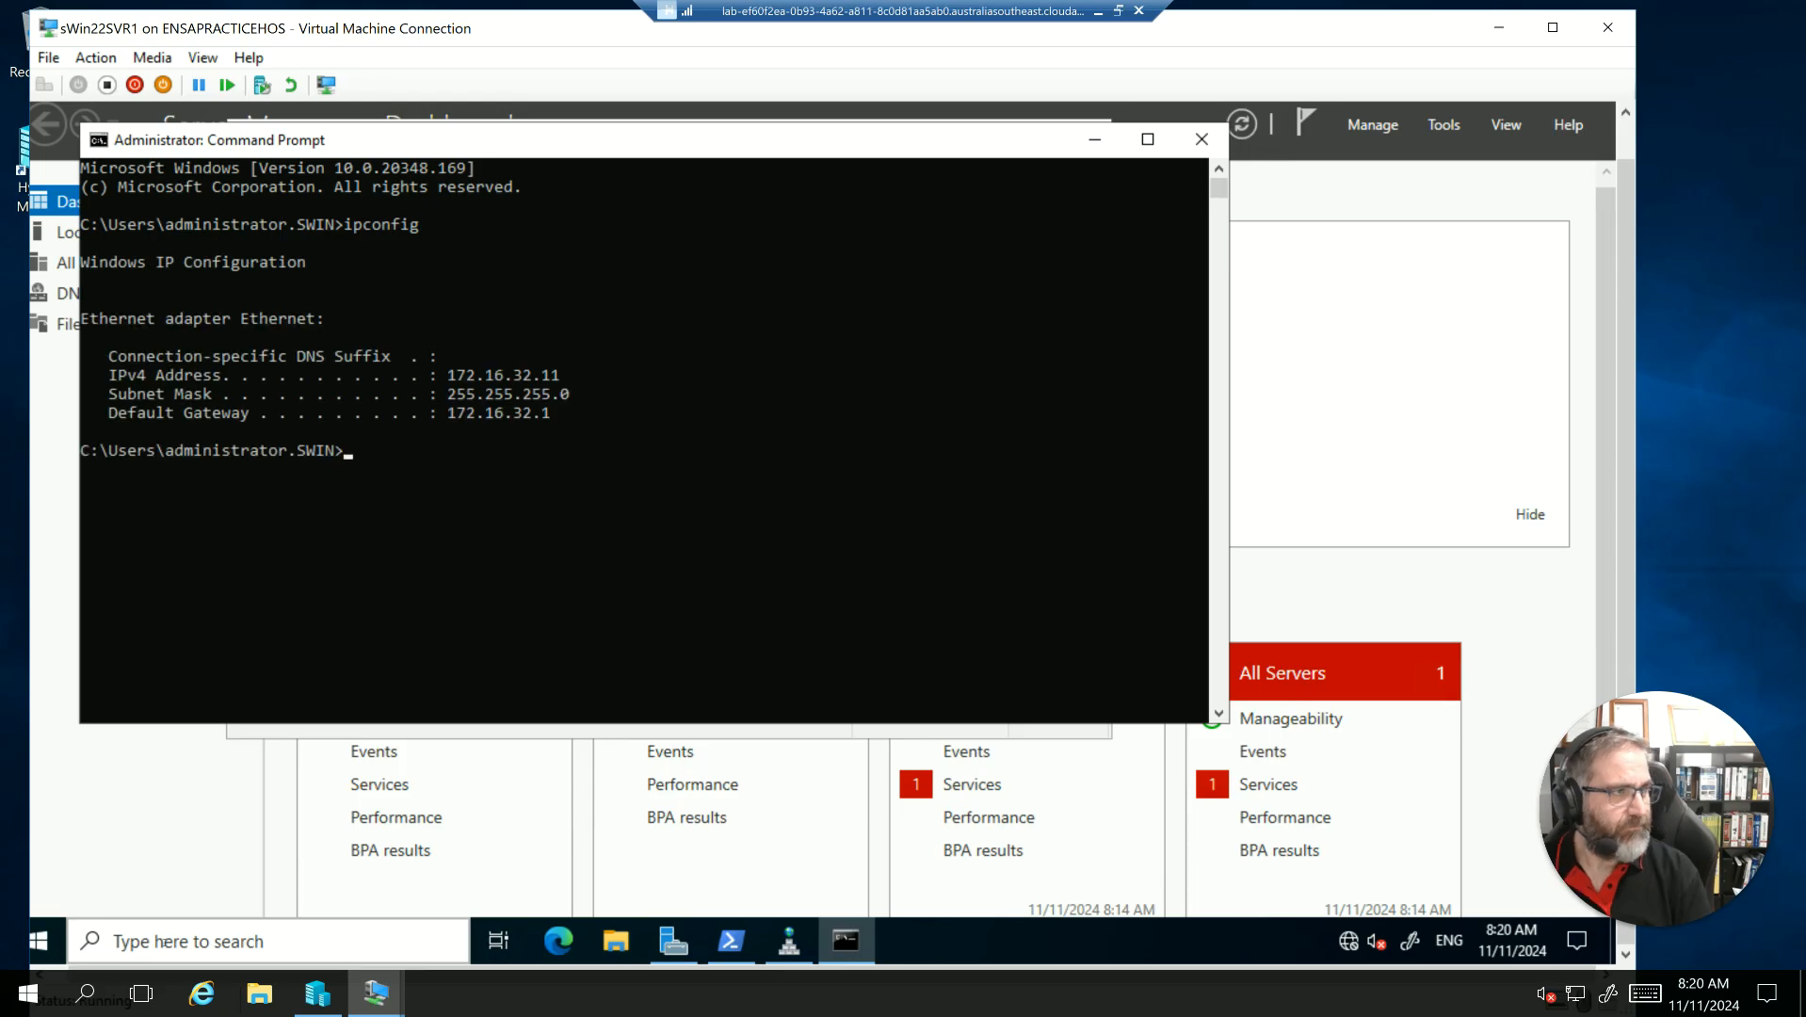
{"action": "left_click", "coordinate": [1202, 139]}
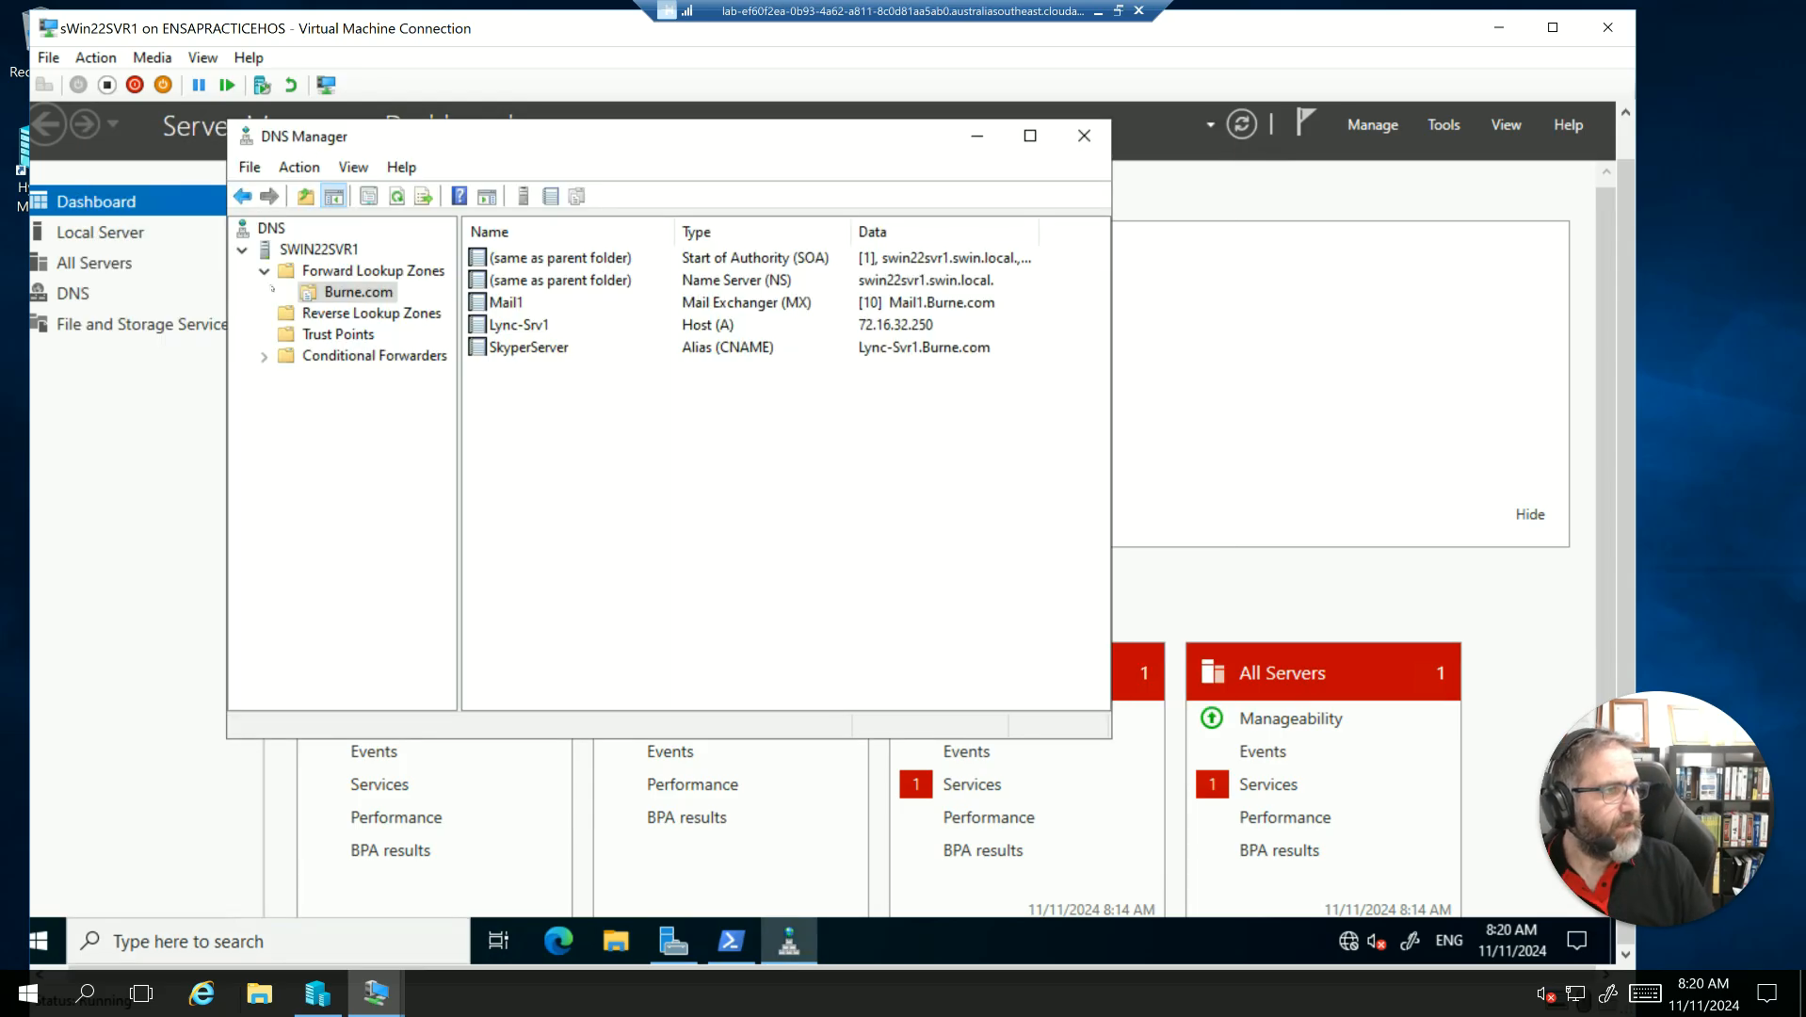
{"action": "left_click", "coordinate": [489, 329]}
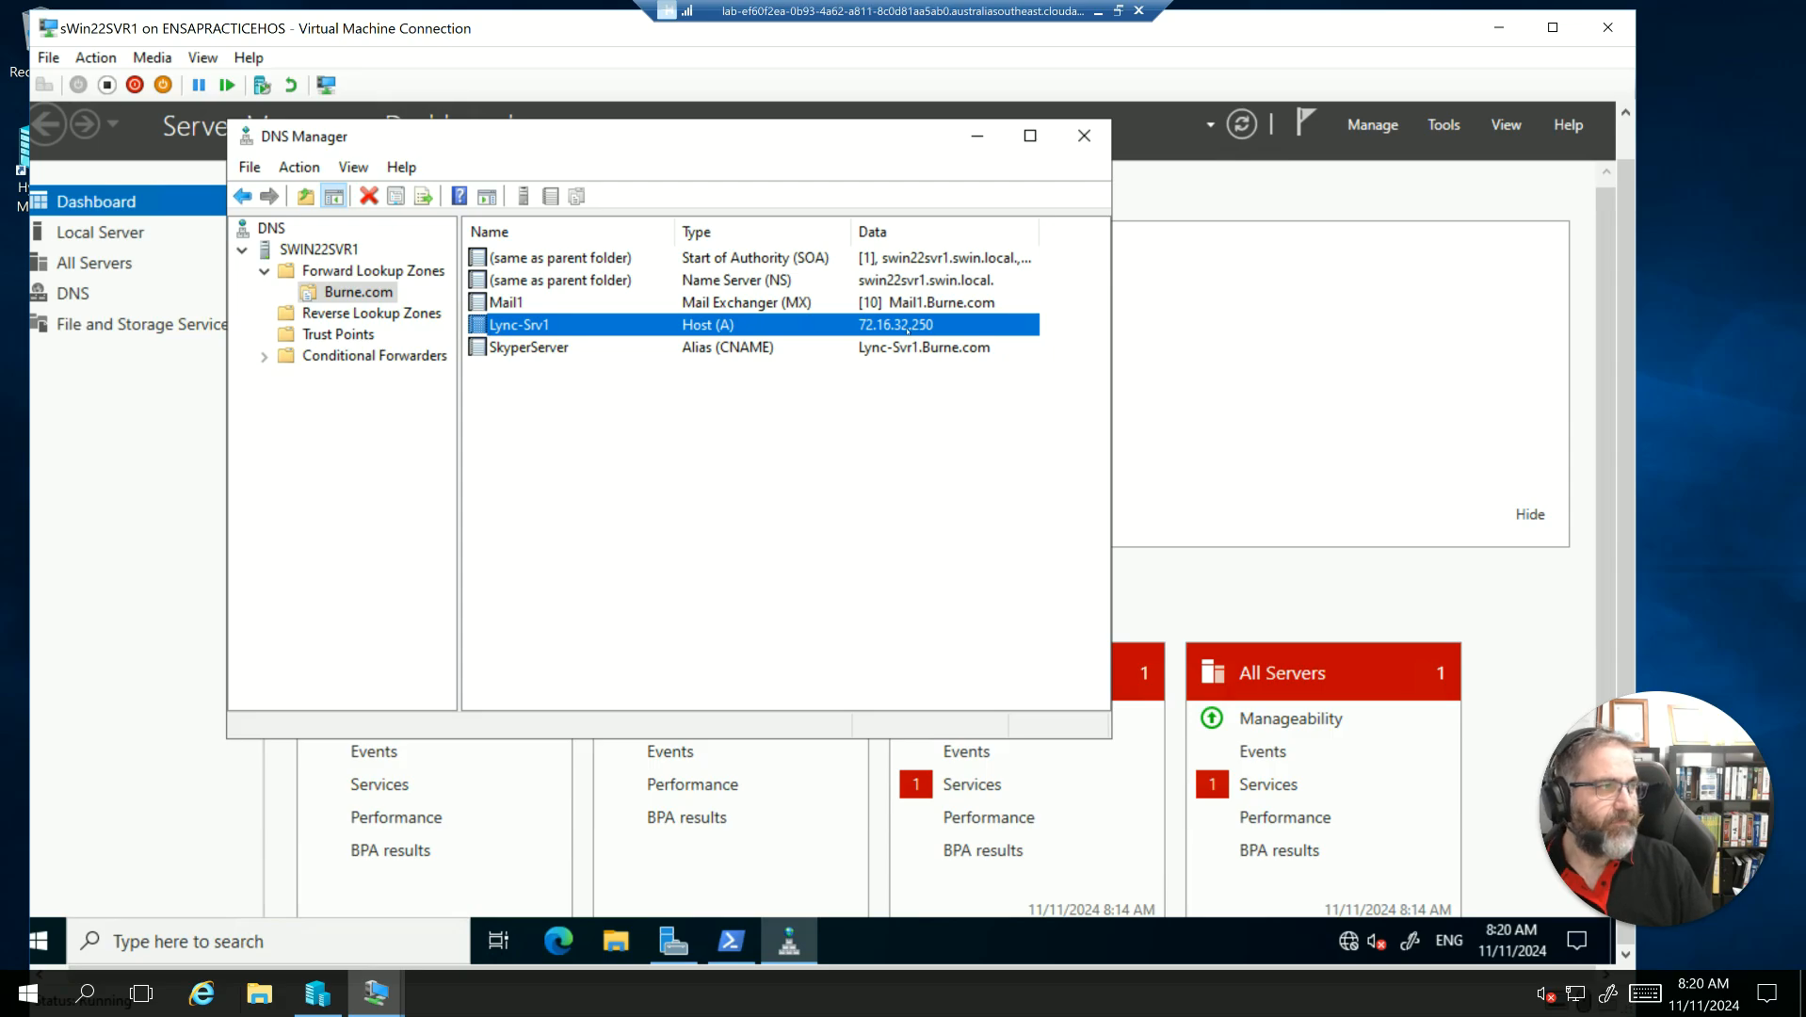
{"action": "left_click", "coordinate": [1499, 27]}
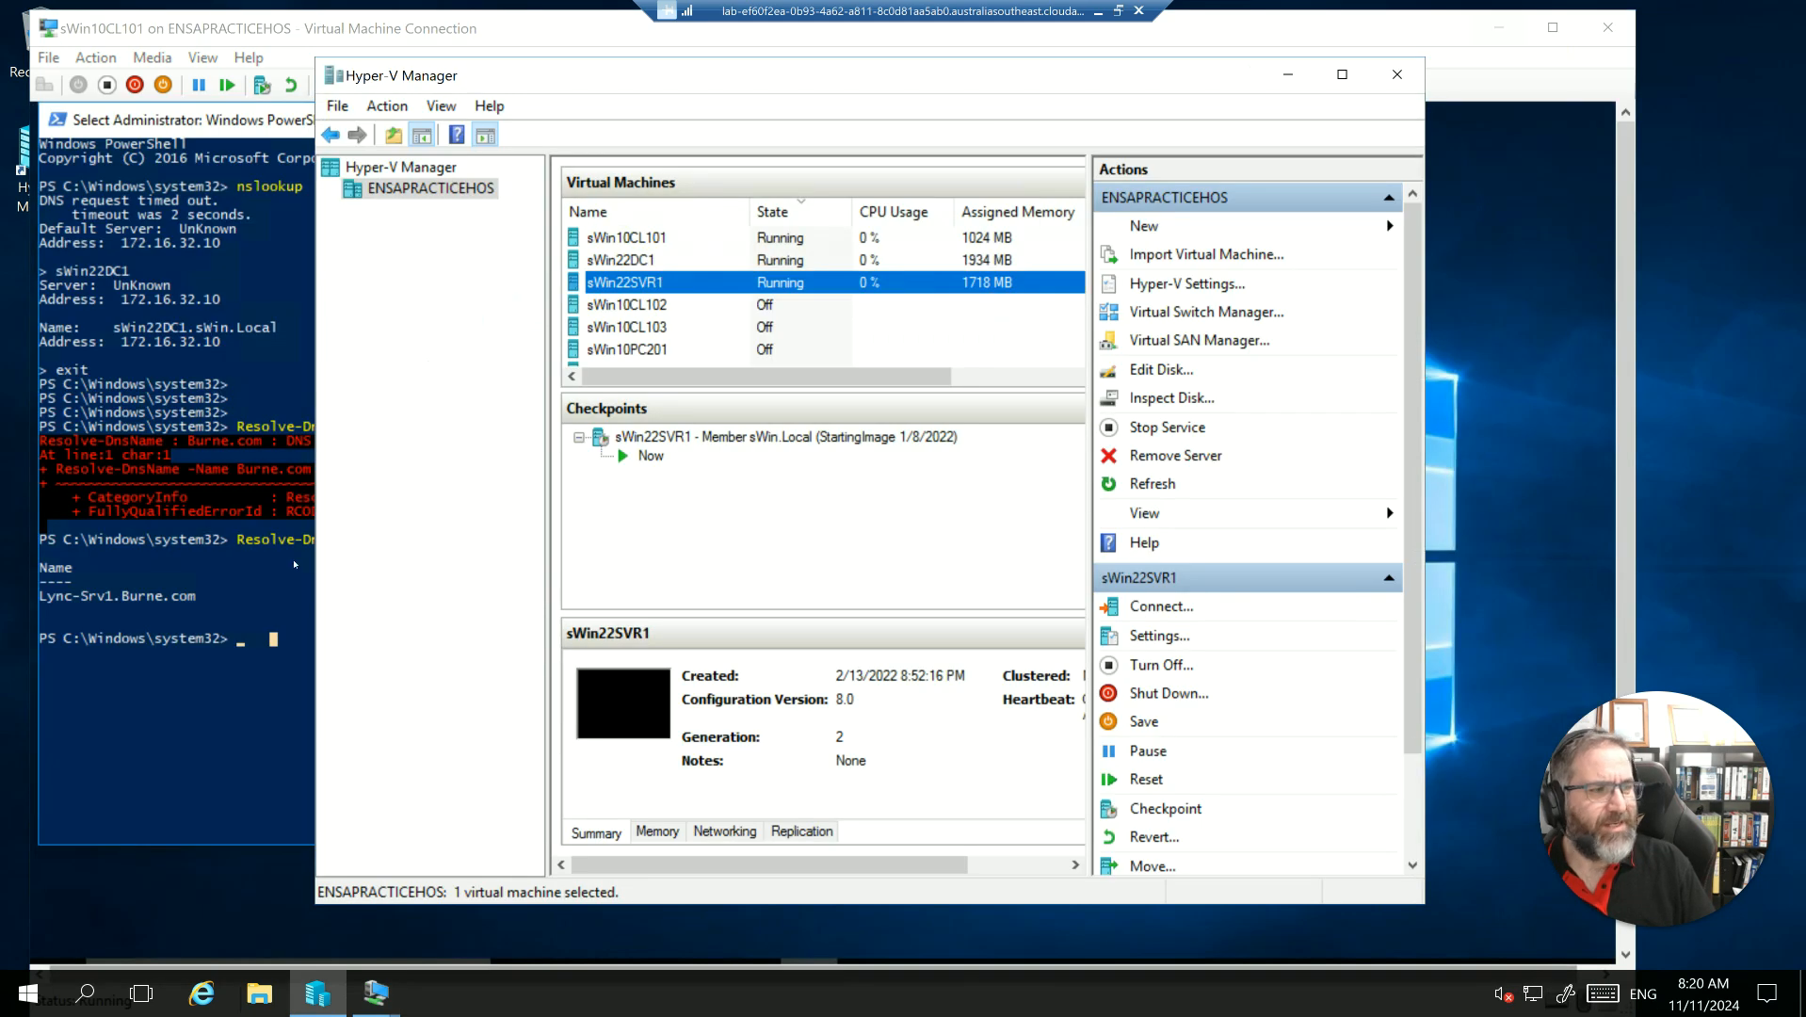
Ping 72.16.32.250 from PowerShell on sWin10CL101, stop the ping early, and review the Lync-Srv1.Burne.com lookup result.
{"action": "left_click", "coordinate": [264, 641]}
{"action": "type", "text": "ping"}
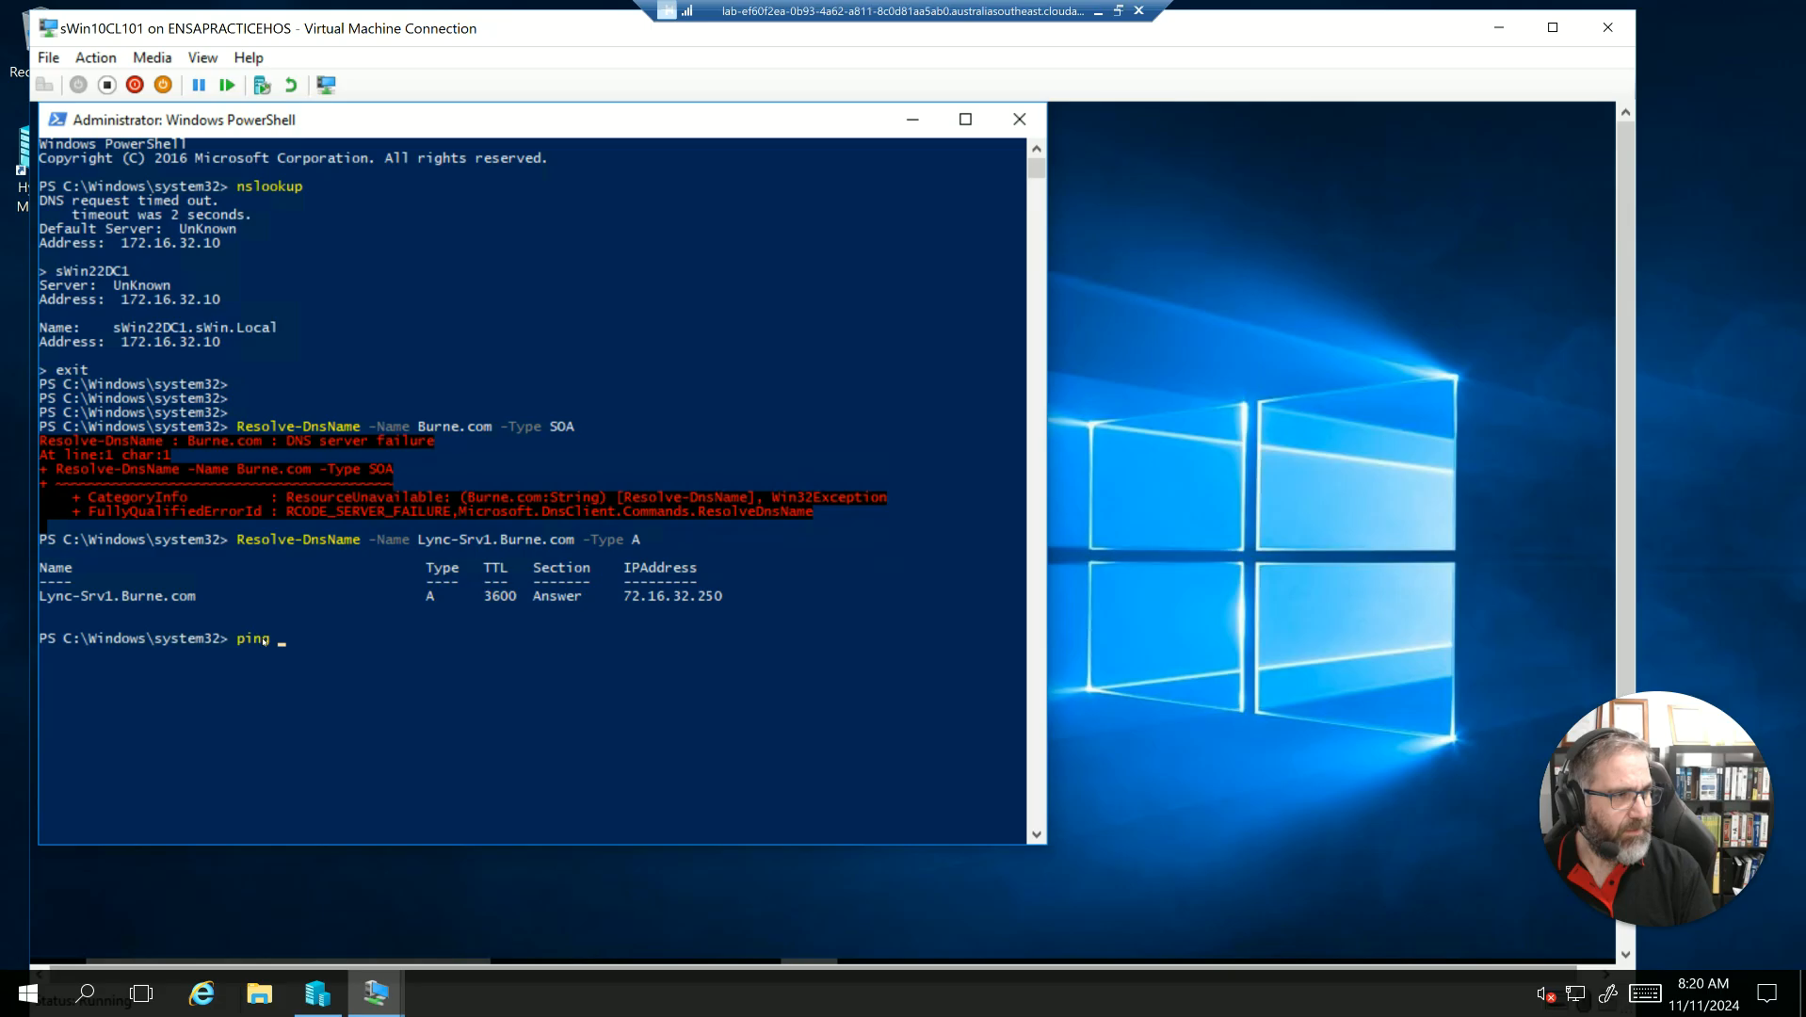
{"action": "type", "text": "25"}
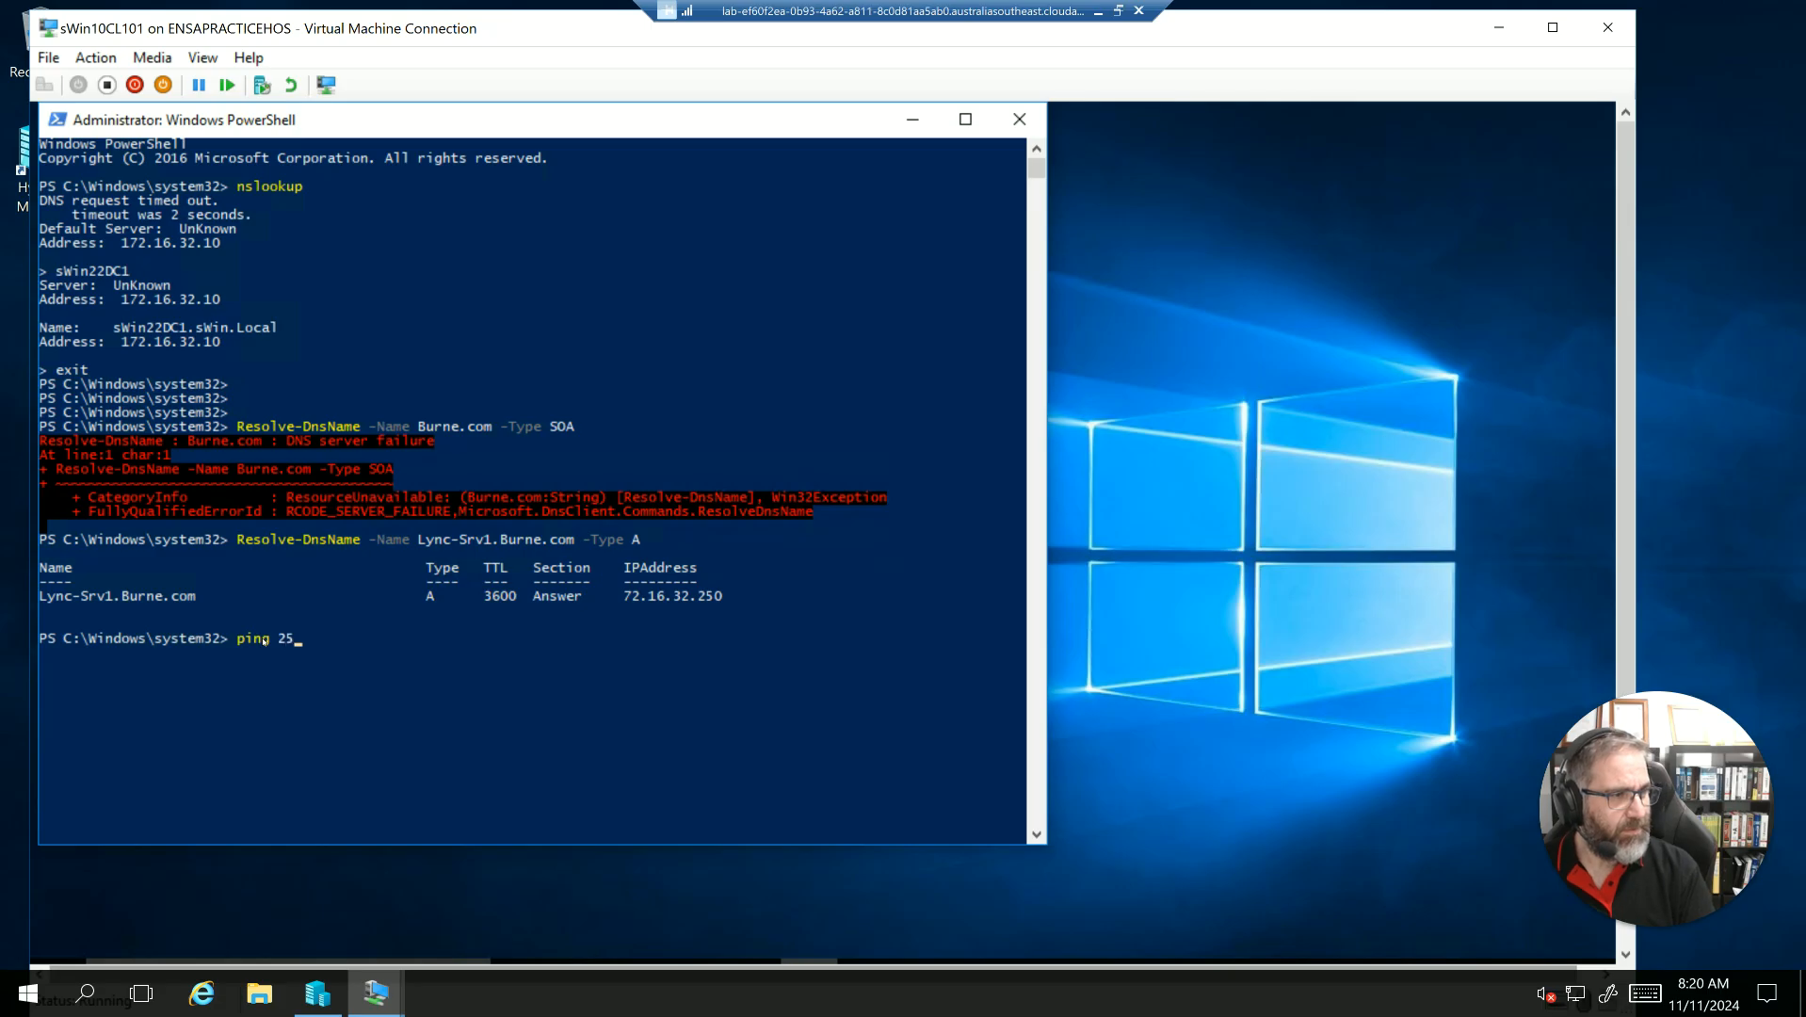
{"action": "key", "text": "BackSpace"}
{"action": "key", "text": "BackSpace"}
{"action": "type", "text": "7"}
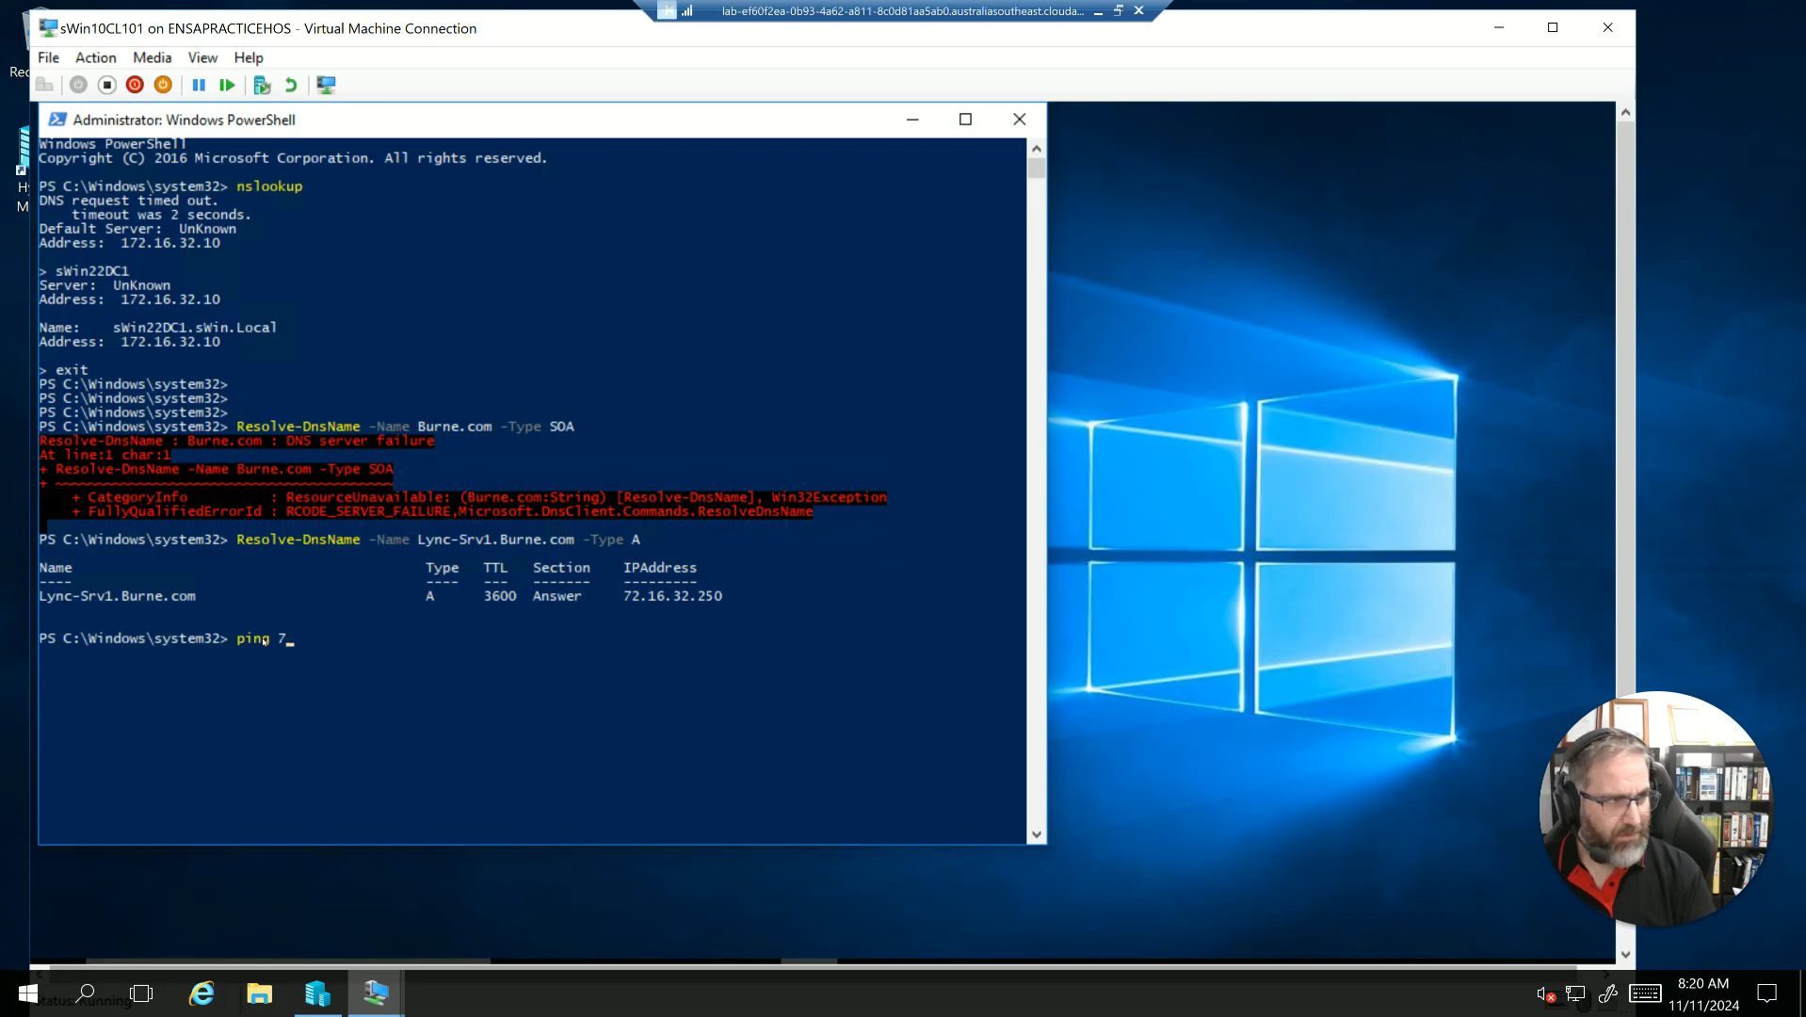
{"action": "type", "text": "2.16.32.250"}
{"action": "key", "text": "Return"}
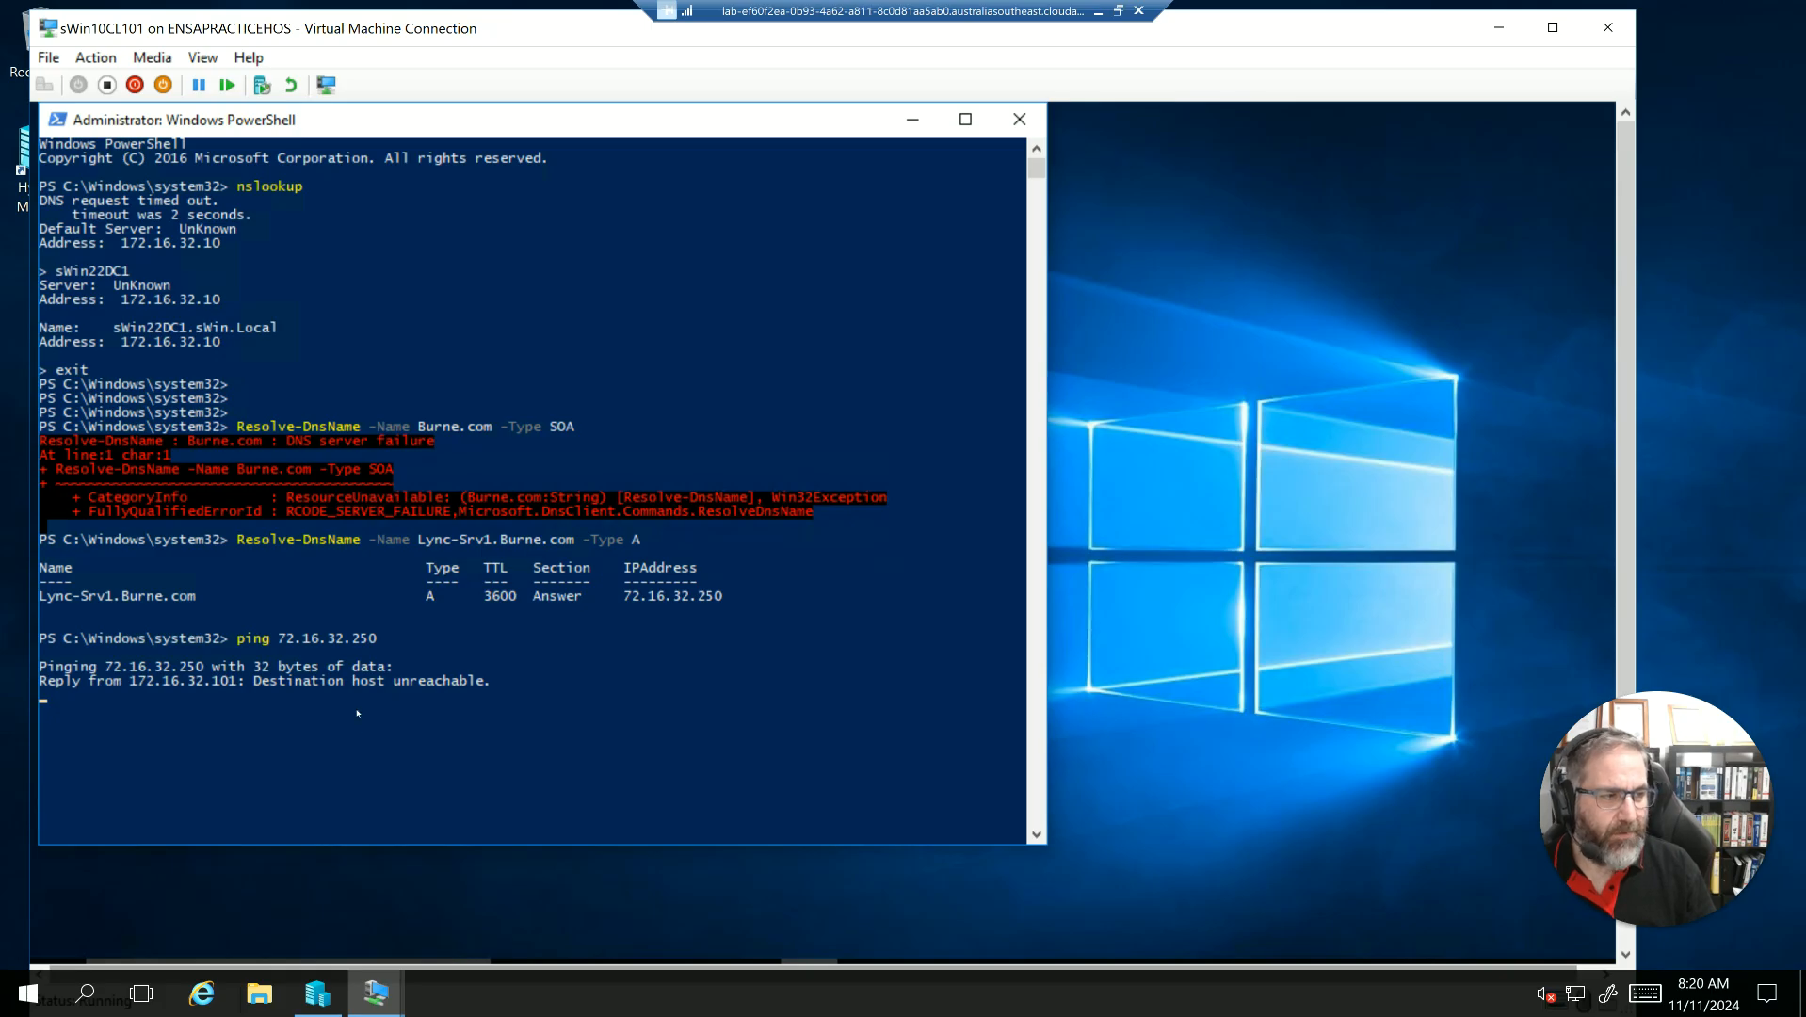
{"action": "key", "text": "ctrl+c"}
{"action": "left_click_drag", "start_coordinate": [758, 599], "coordinate": [38, 599]}
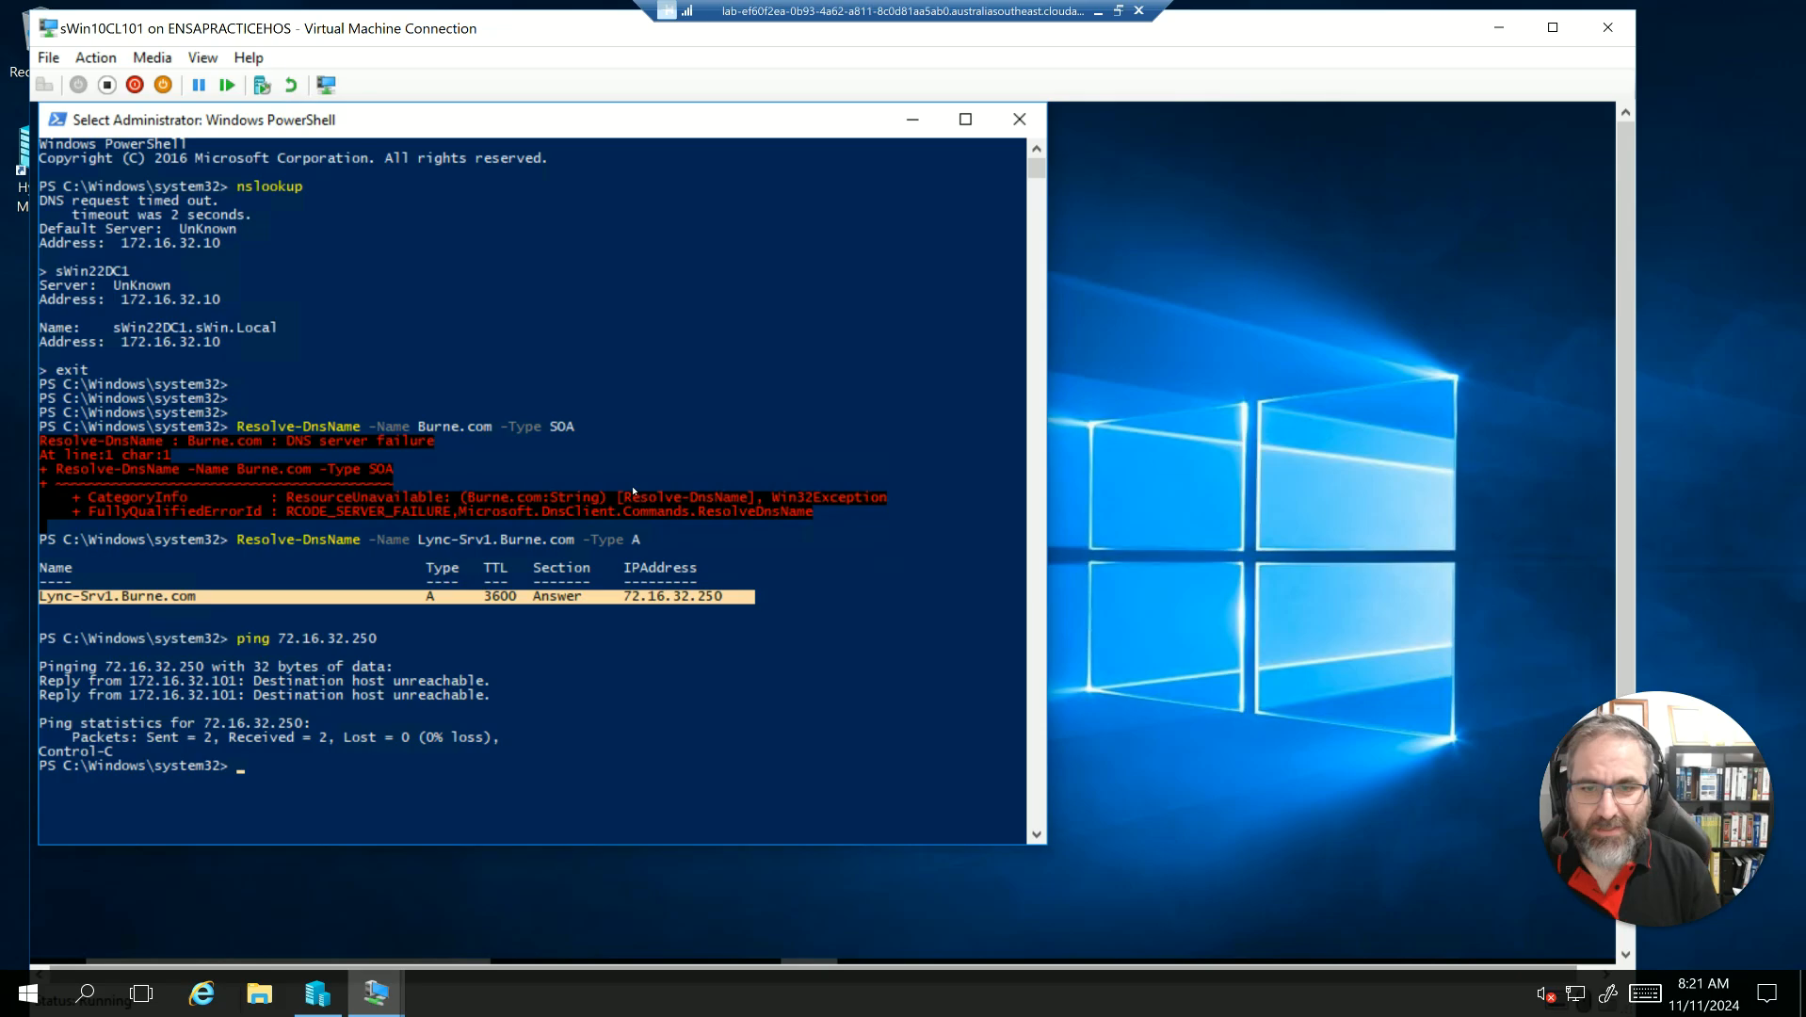
Query the alias's address with Resolve-DnsName -Name SkypeServer.Burne -Type A.
{"action": "left_click", "coordinate": [364, 754]}
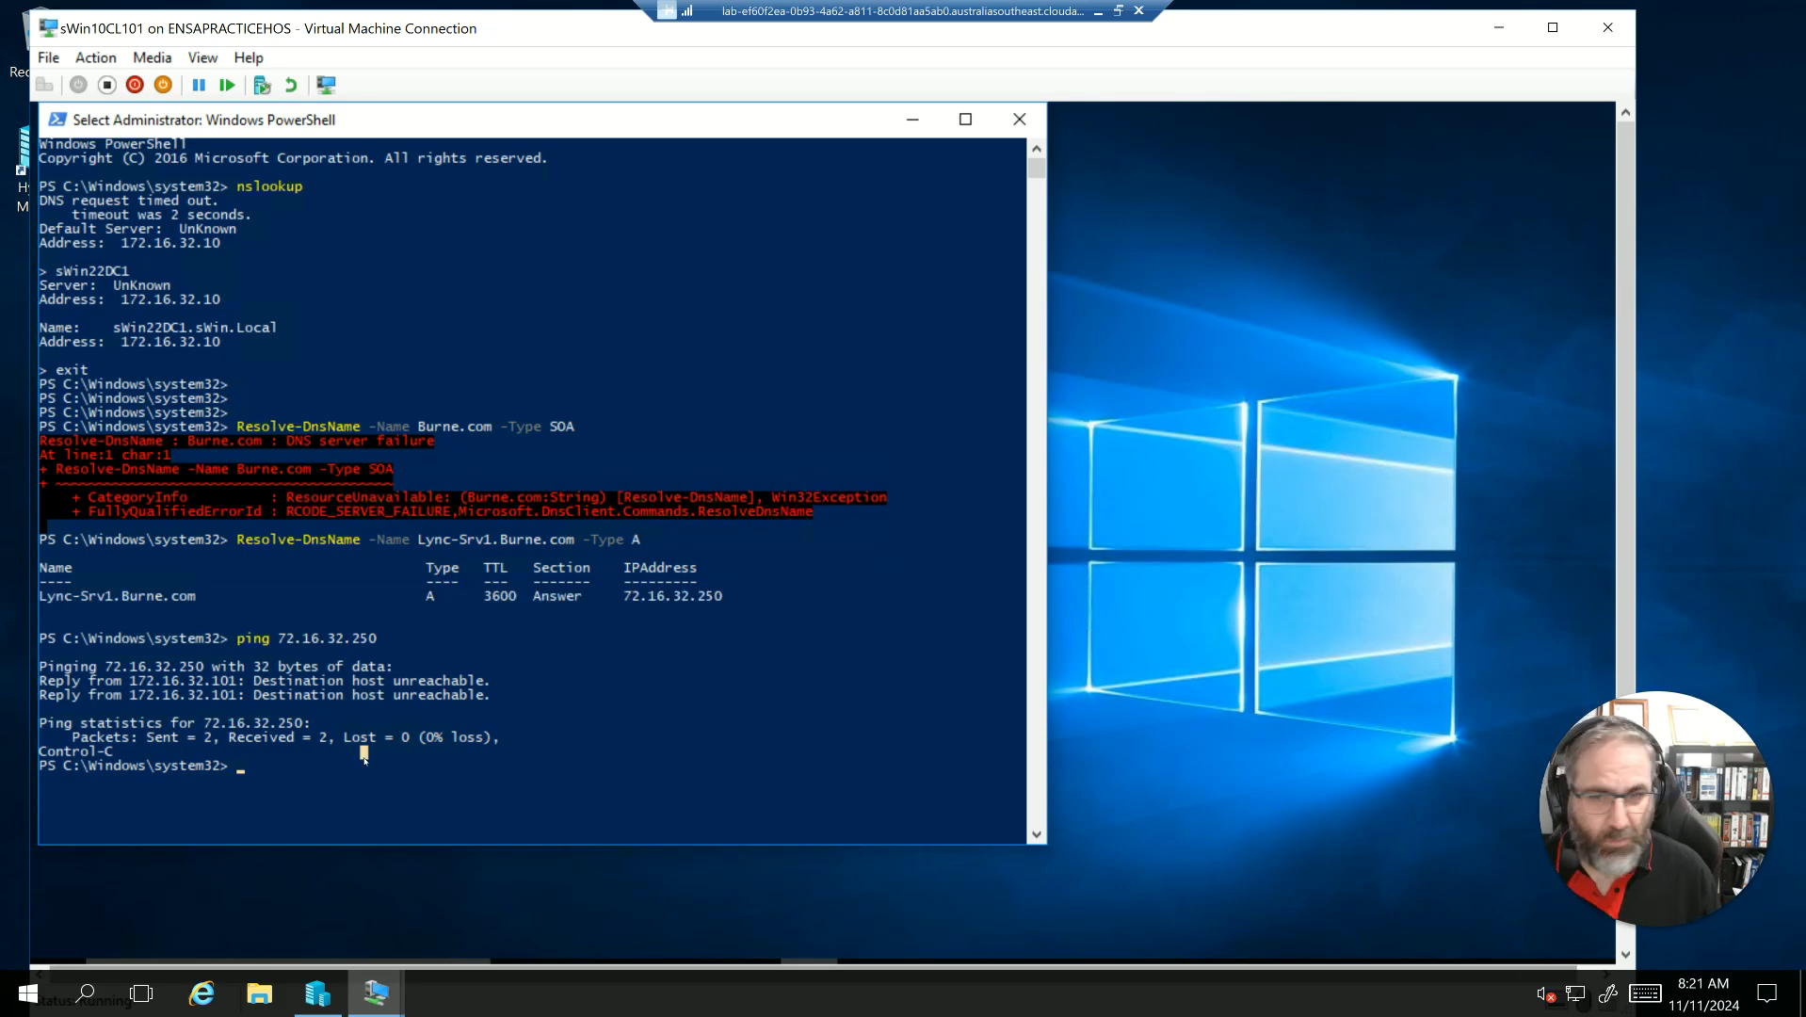
{"action": "type", "text": "Re"}
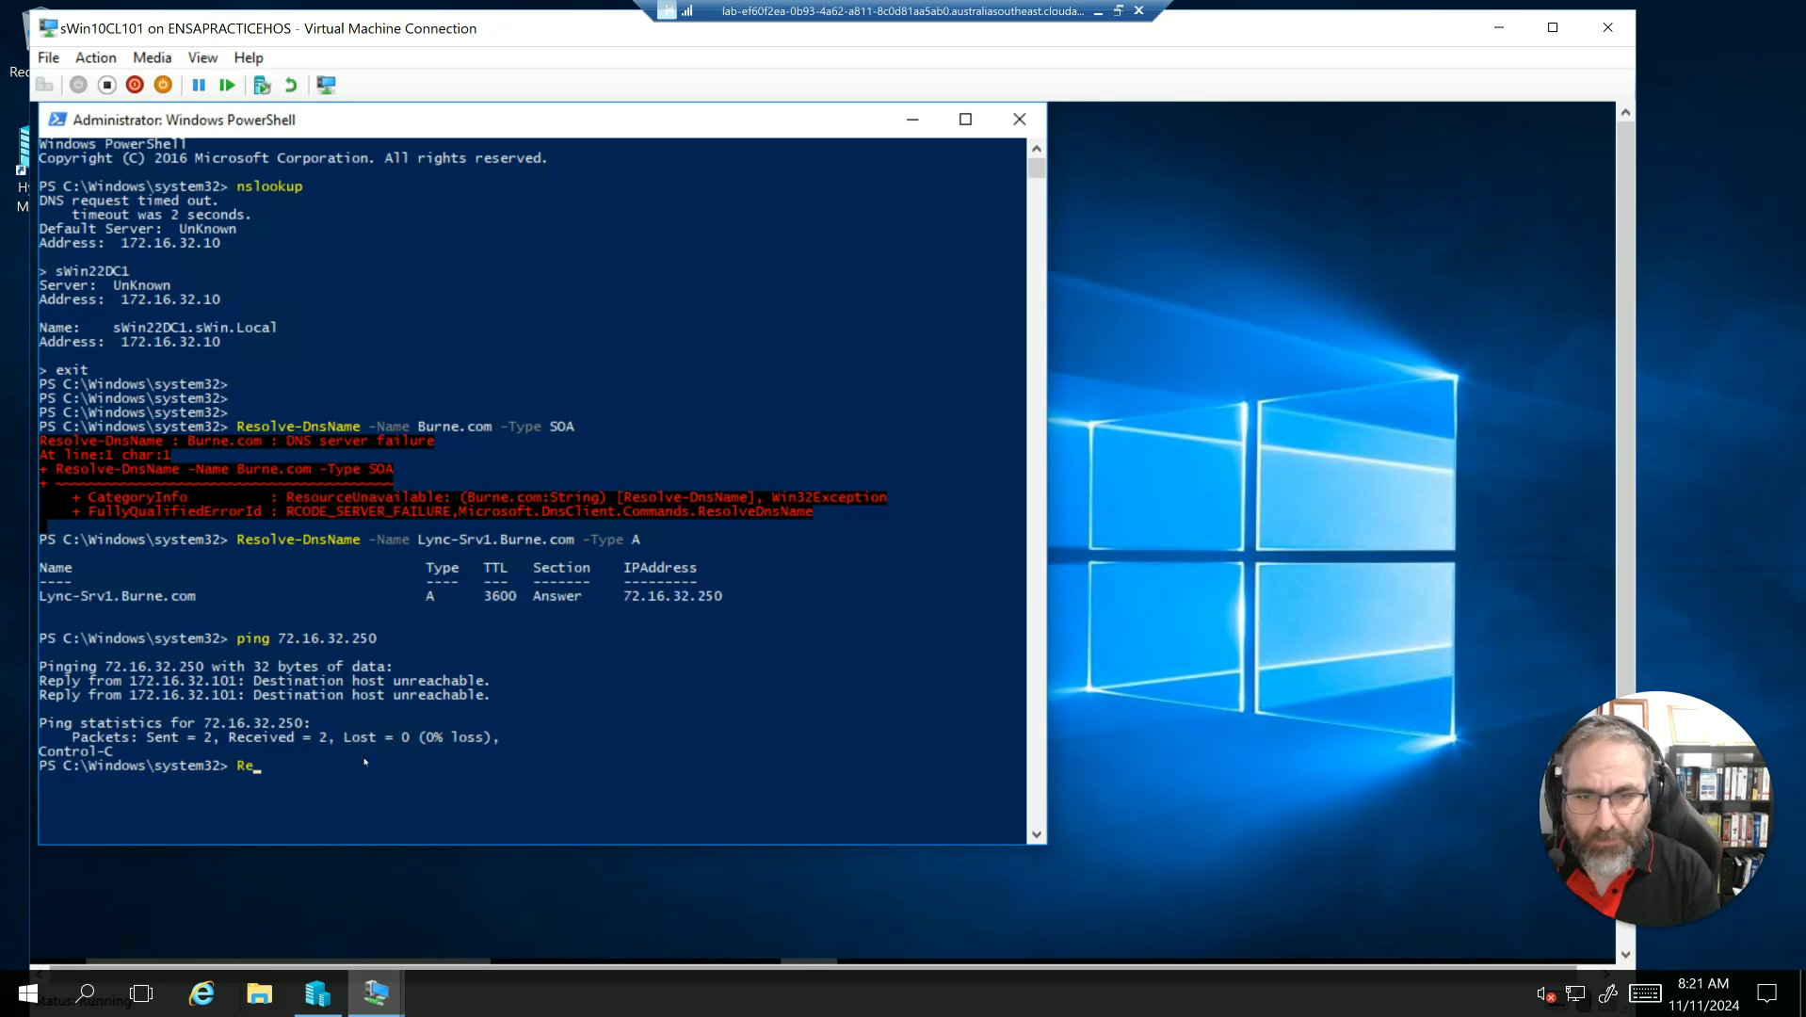
{"action": "type", "text": "solve"}
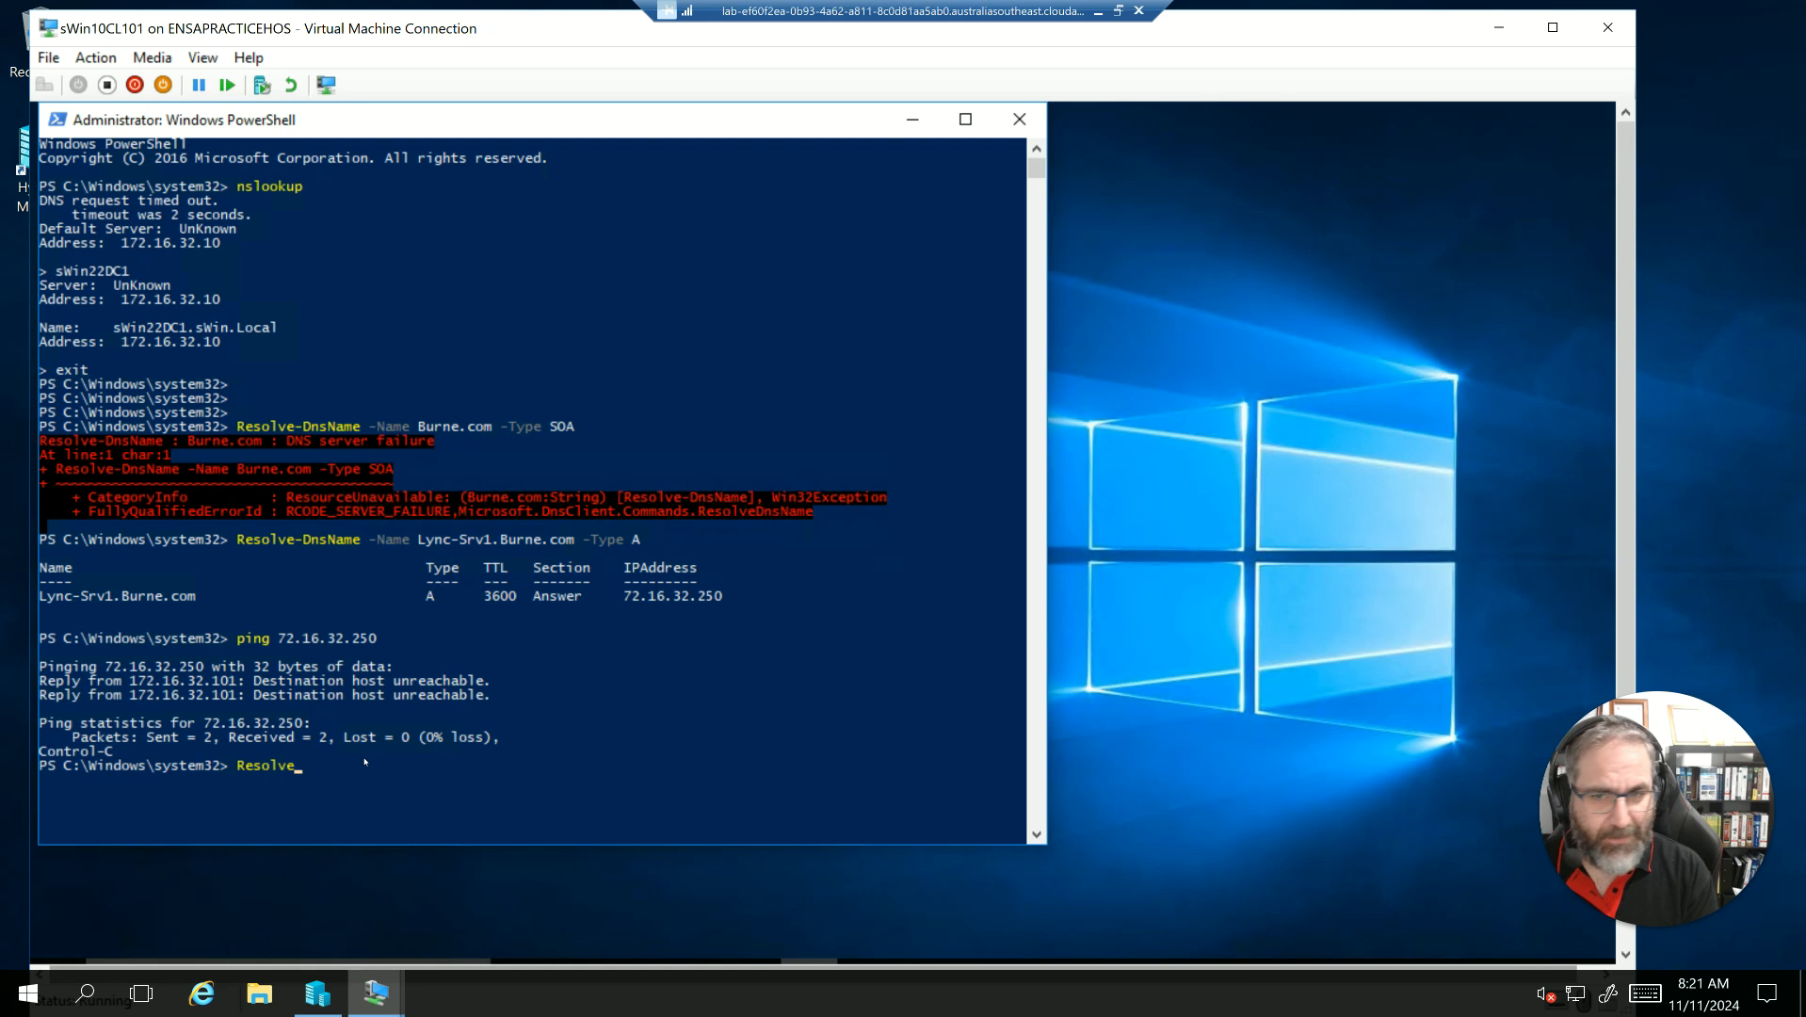
{"action": "type", "text": "-DNS"}
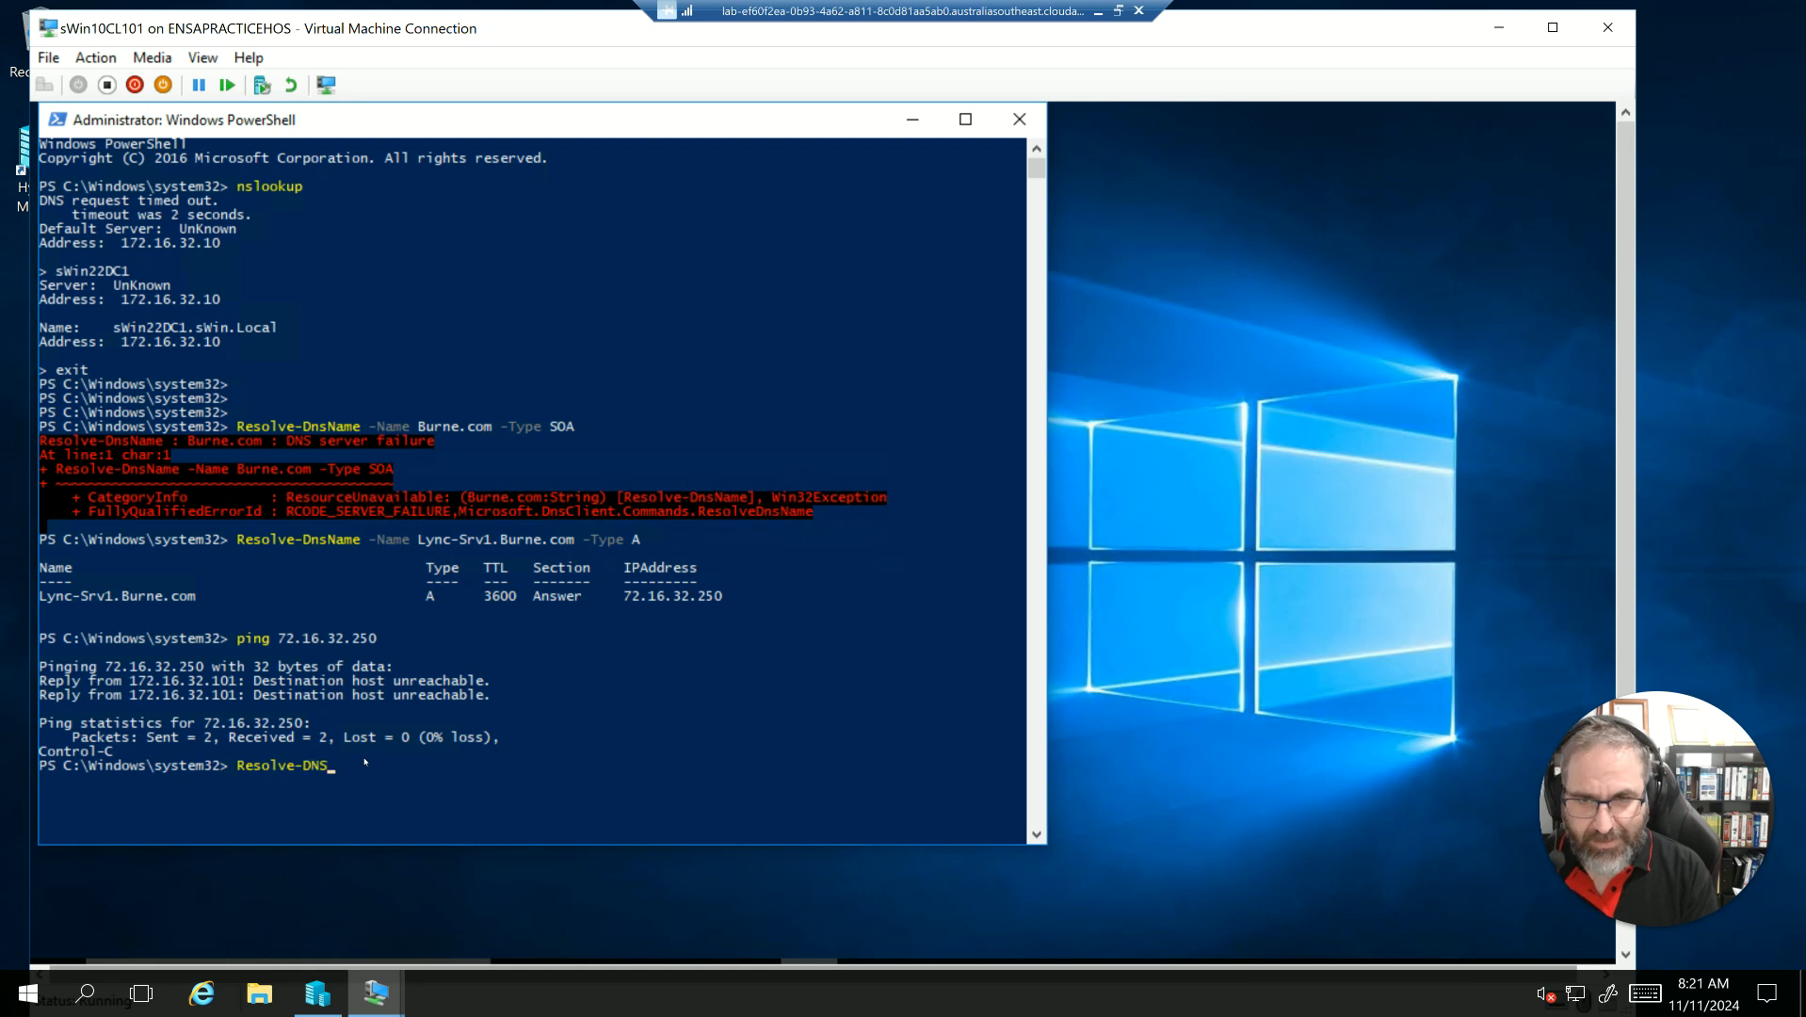
{"action": "type", "text": "Name"}
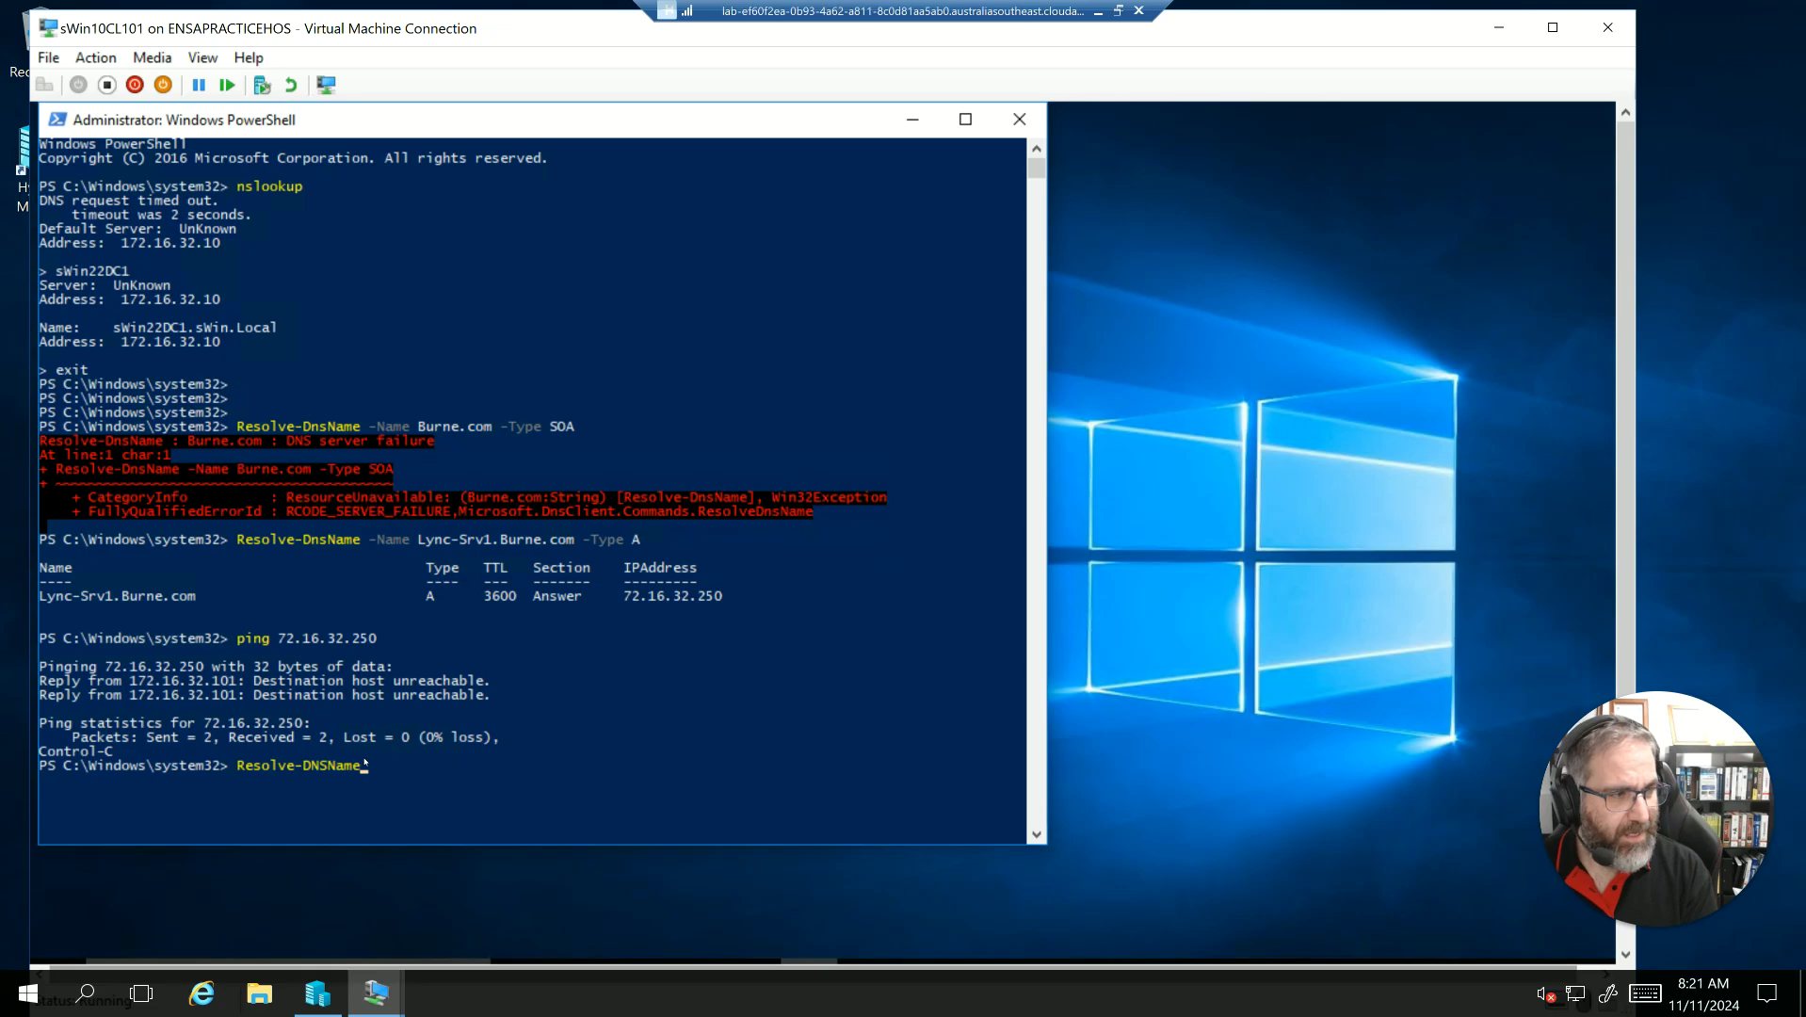
{"action": "key", "text": "BackSpace"}
{"action": "key", "text": "BackSpace"}
{"action": "key", "text": "BackSpace"}
{"action": "key", "text": "BackSpace"}
{"action": "key", "text": "BackSpace"}
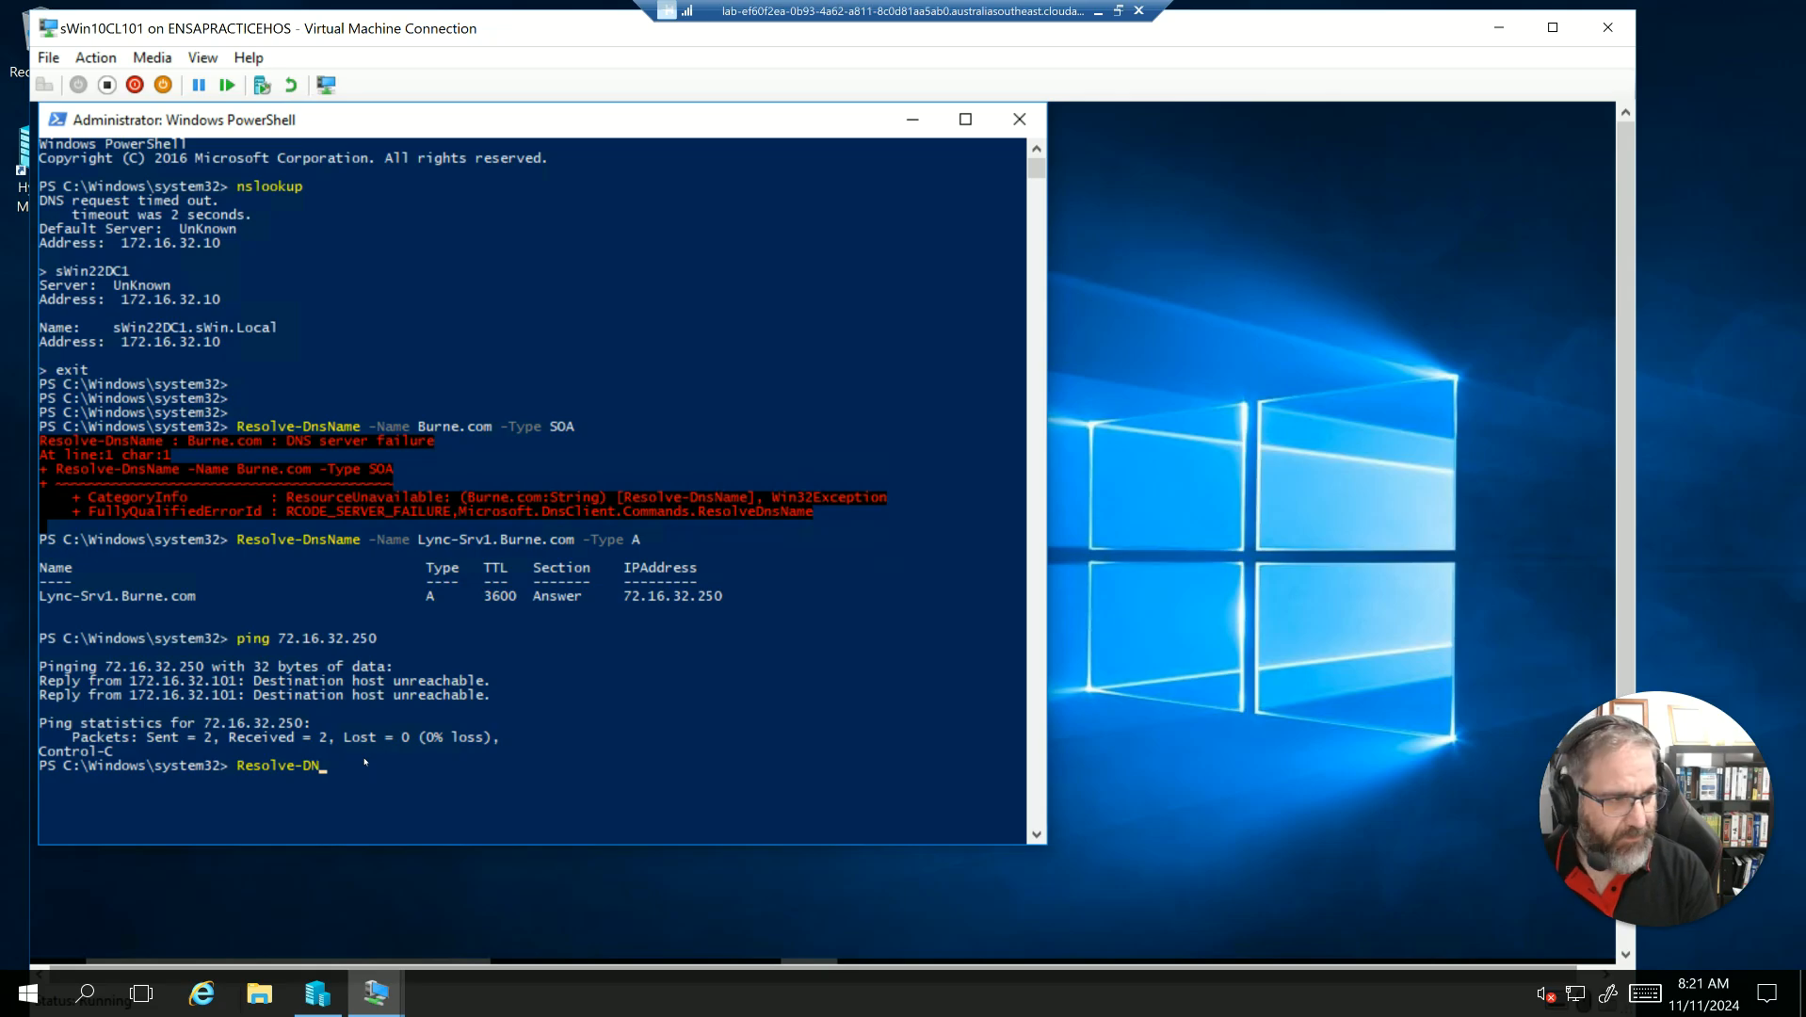
{"action": "key", "text": "Tab"}
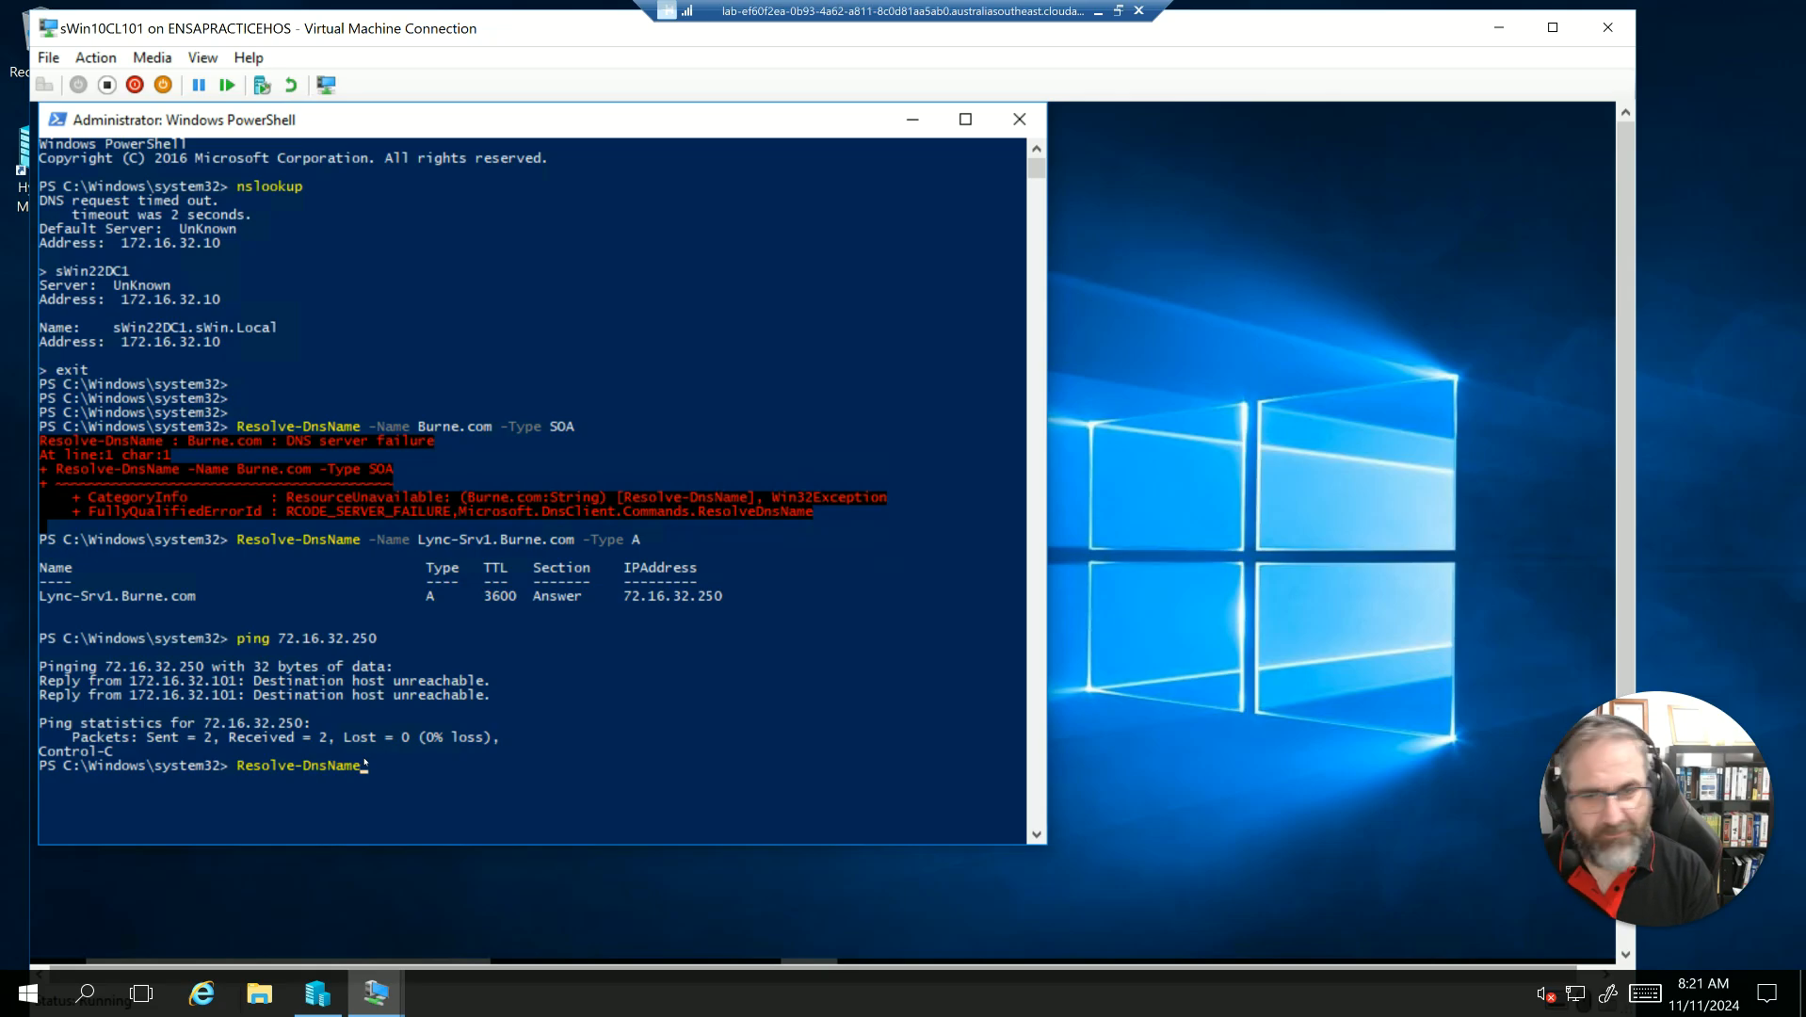
{"action": "type", "text": "-Name S"}
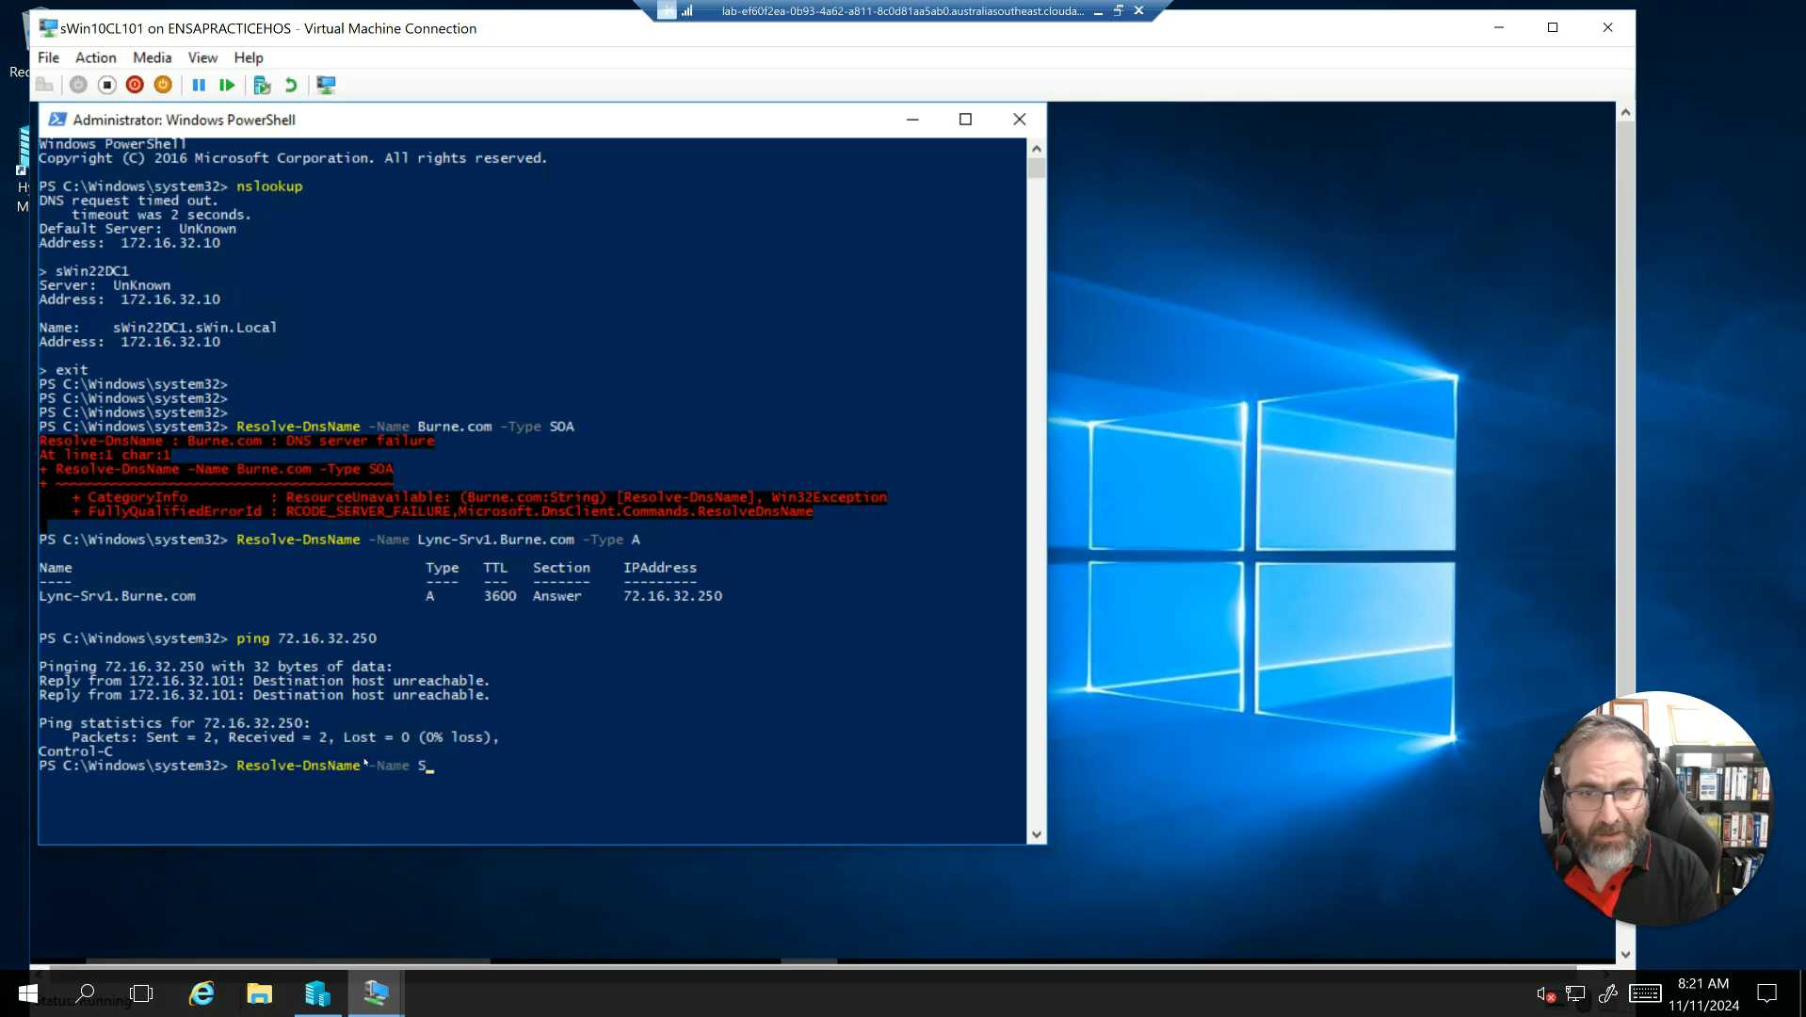
{"action": "type", "text": "kypeS"}
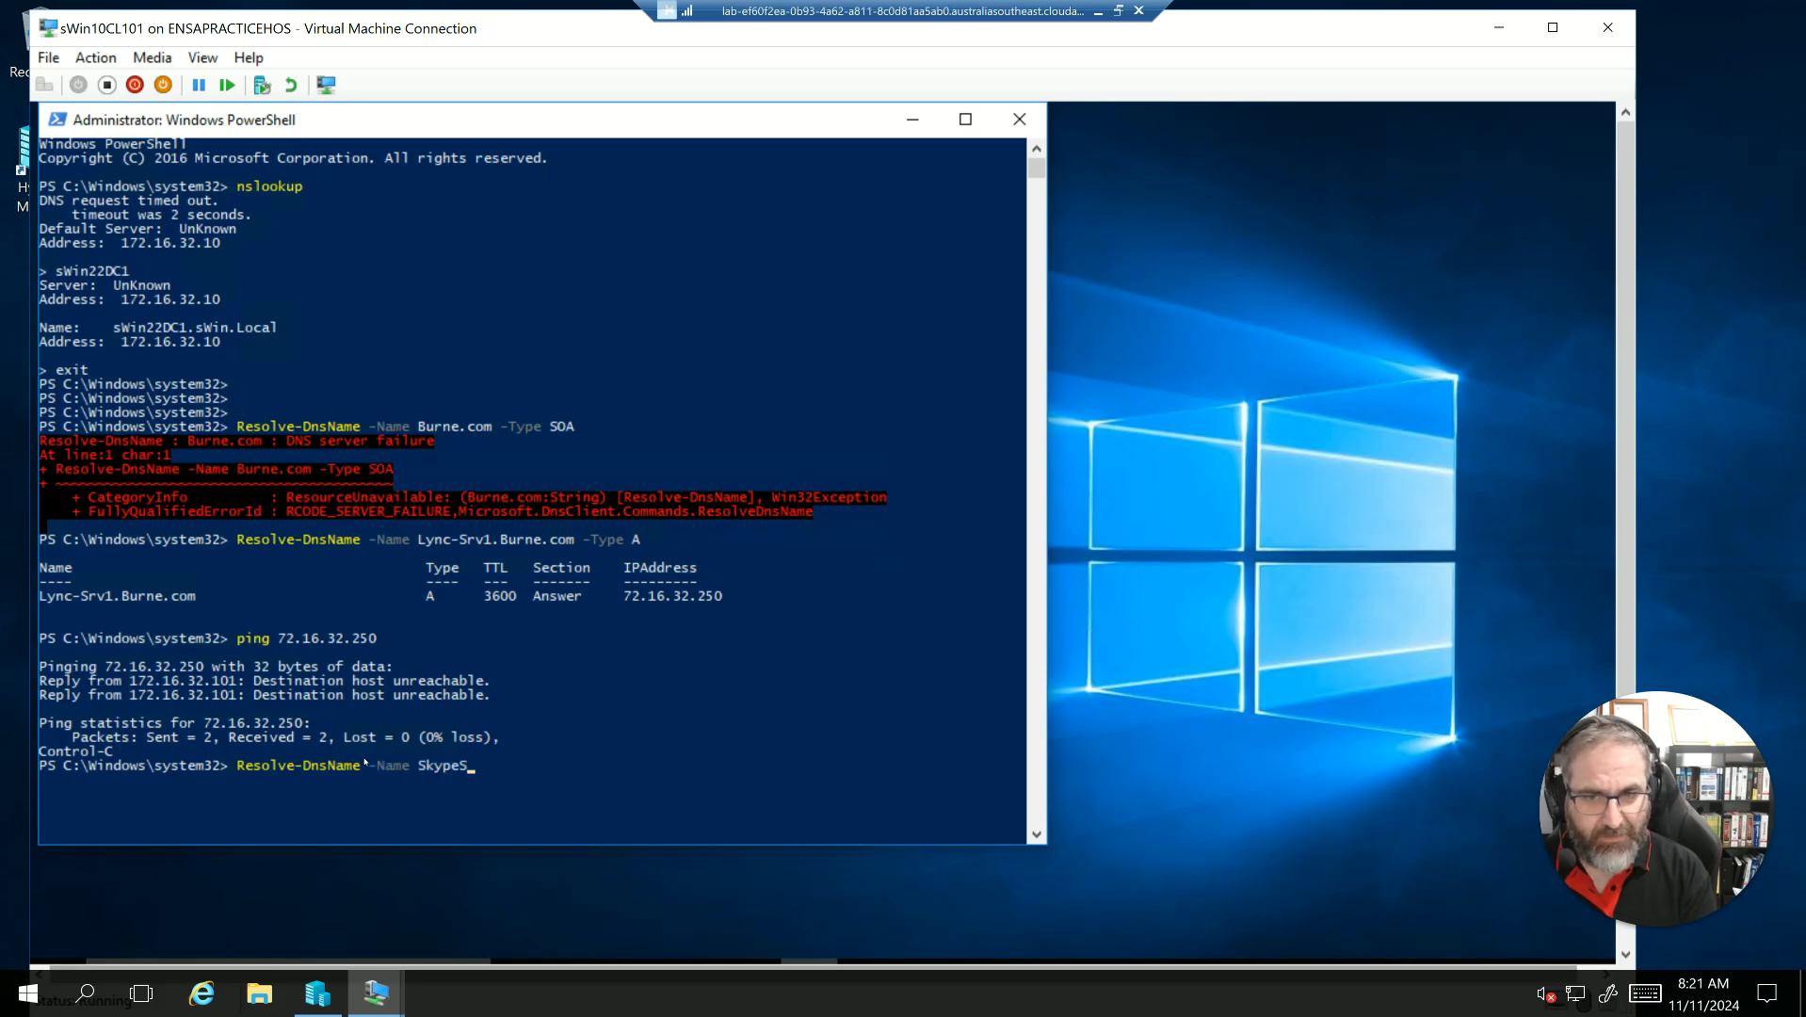
{"action": "type", "text": "erver.Burne"}
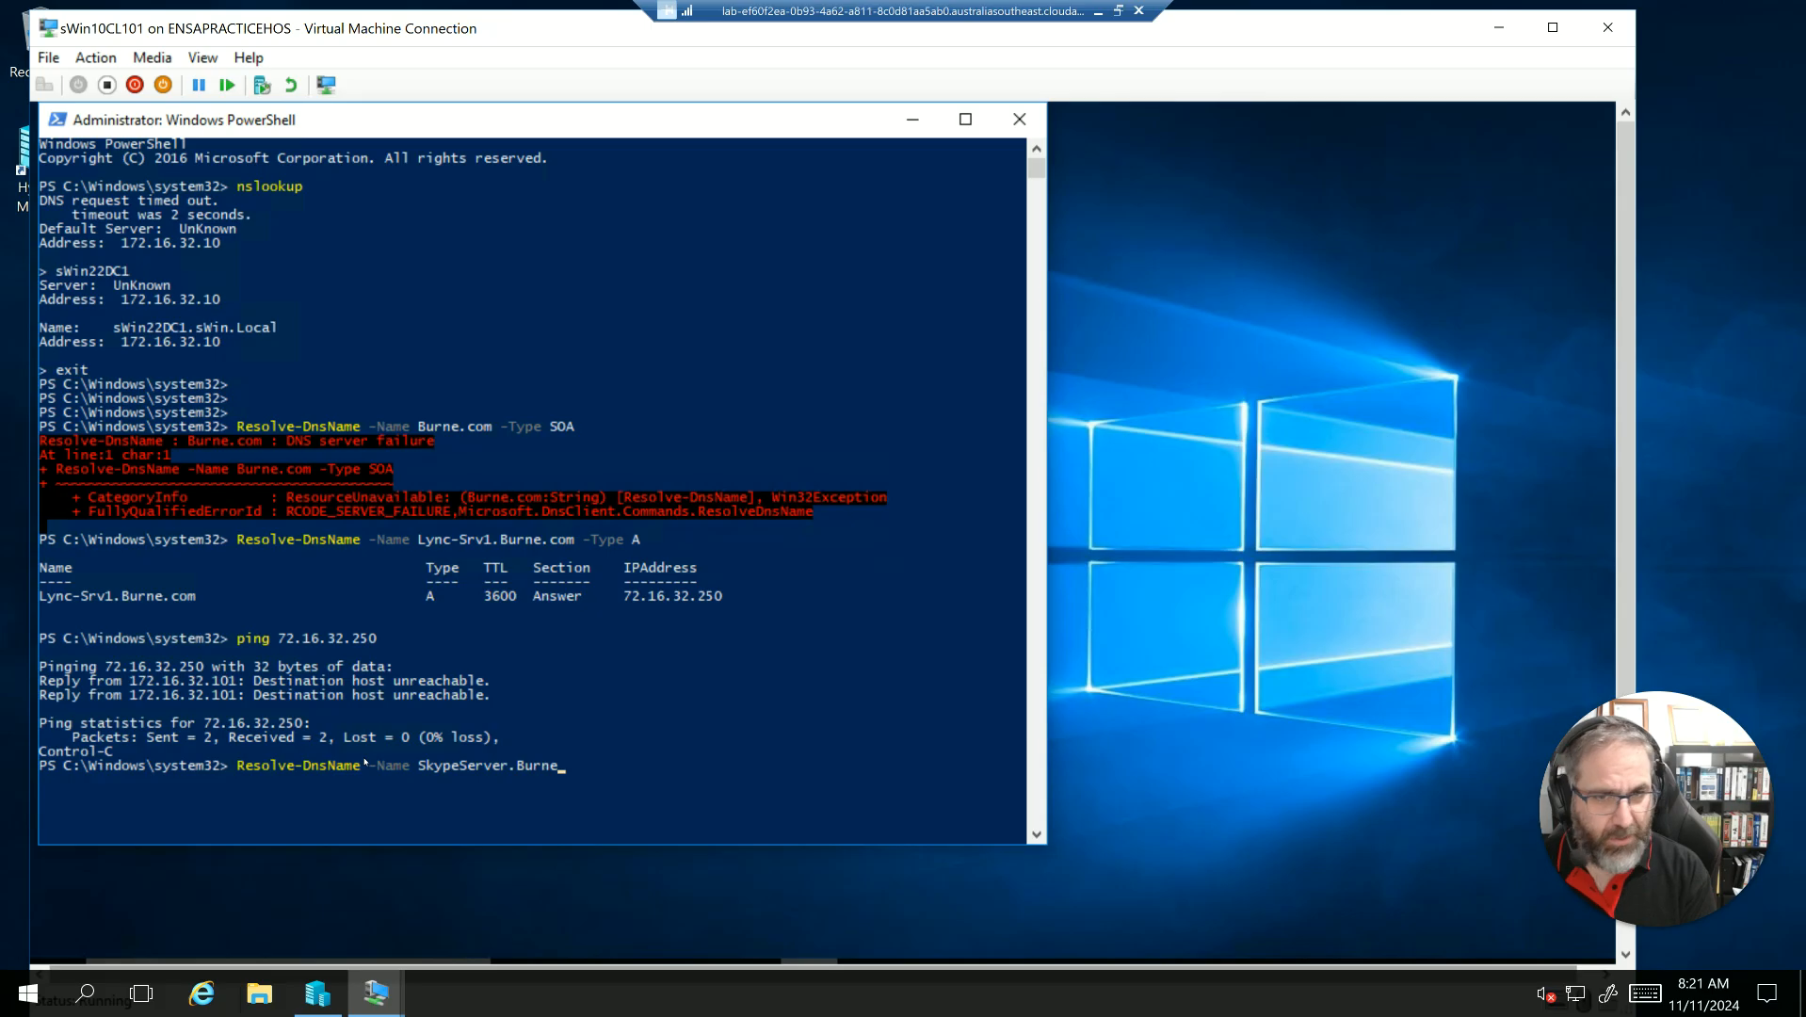
{"action": "type", "text": " -Type A"}
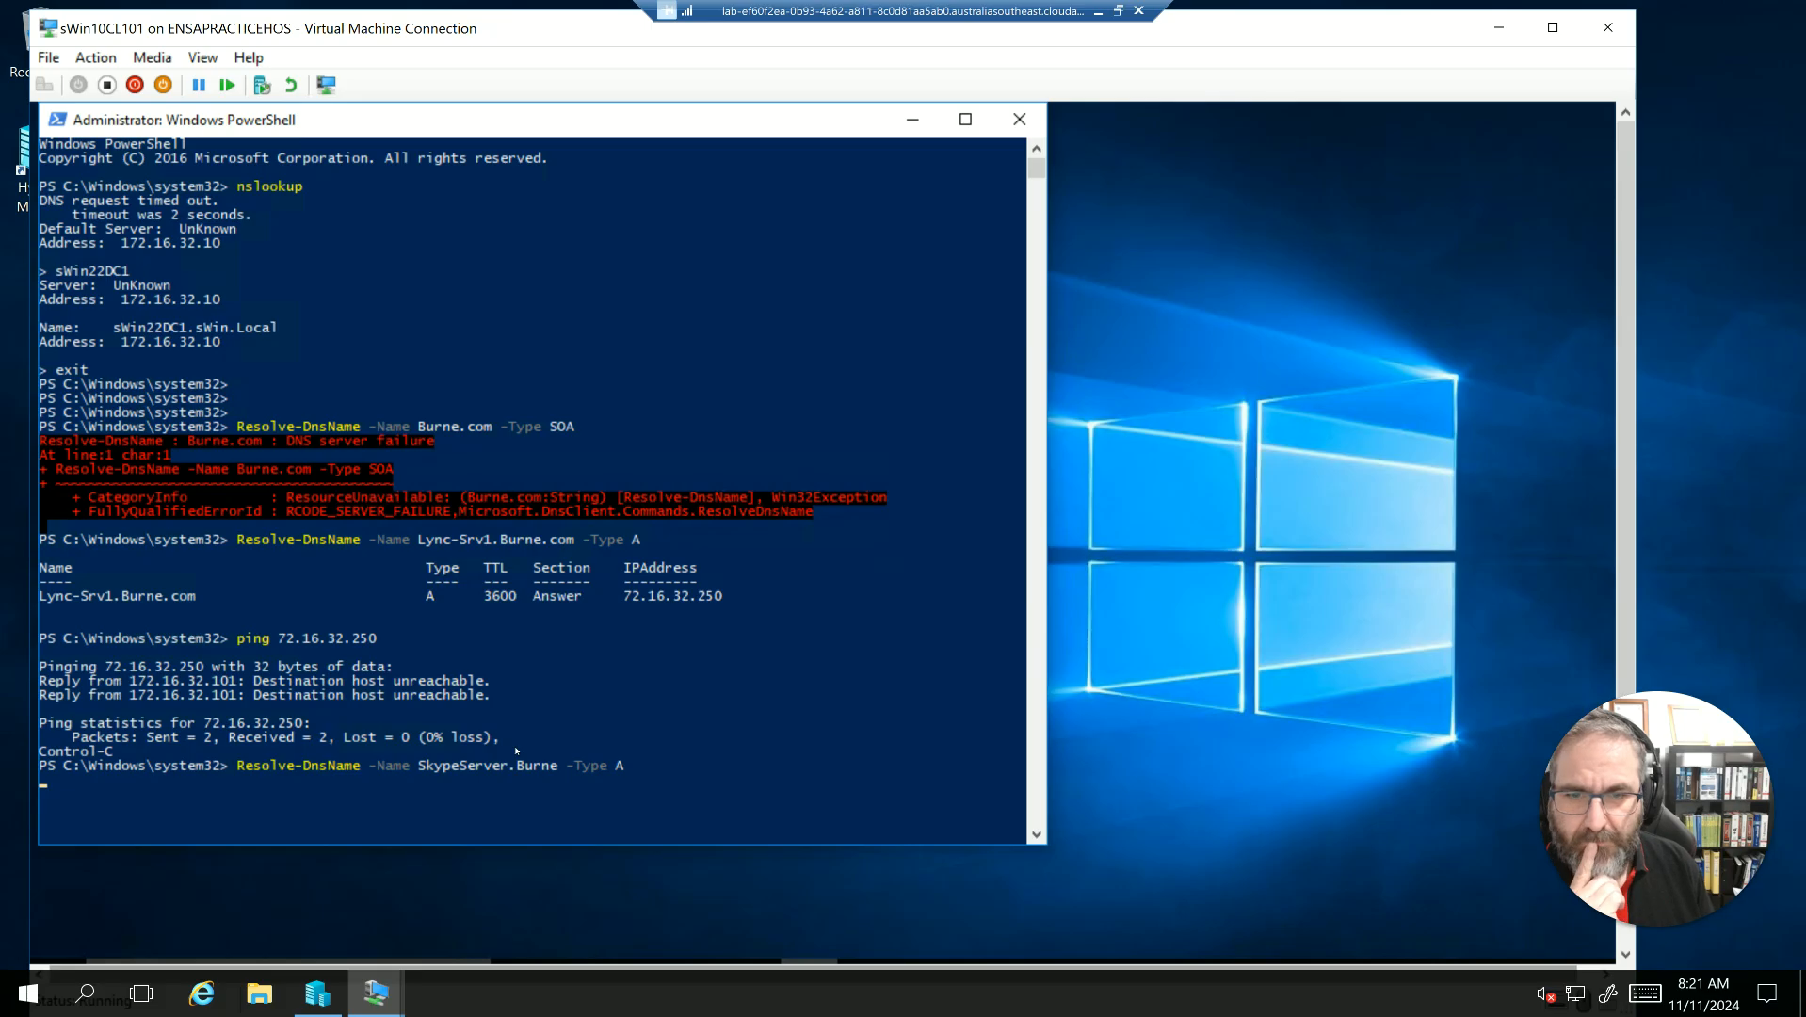
Rerun the type A query with the full name SkypeServer.Burne.com, and recall the command at the prompt.
{"action": "left_click", "coordinate": [347, 822]}
{"action": "key", "text": "Up"}
{"action": "key", "text": "Left"}
{"action": "key", "text": "Left"}
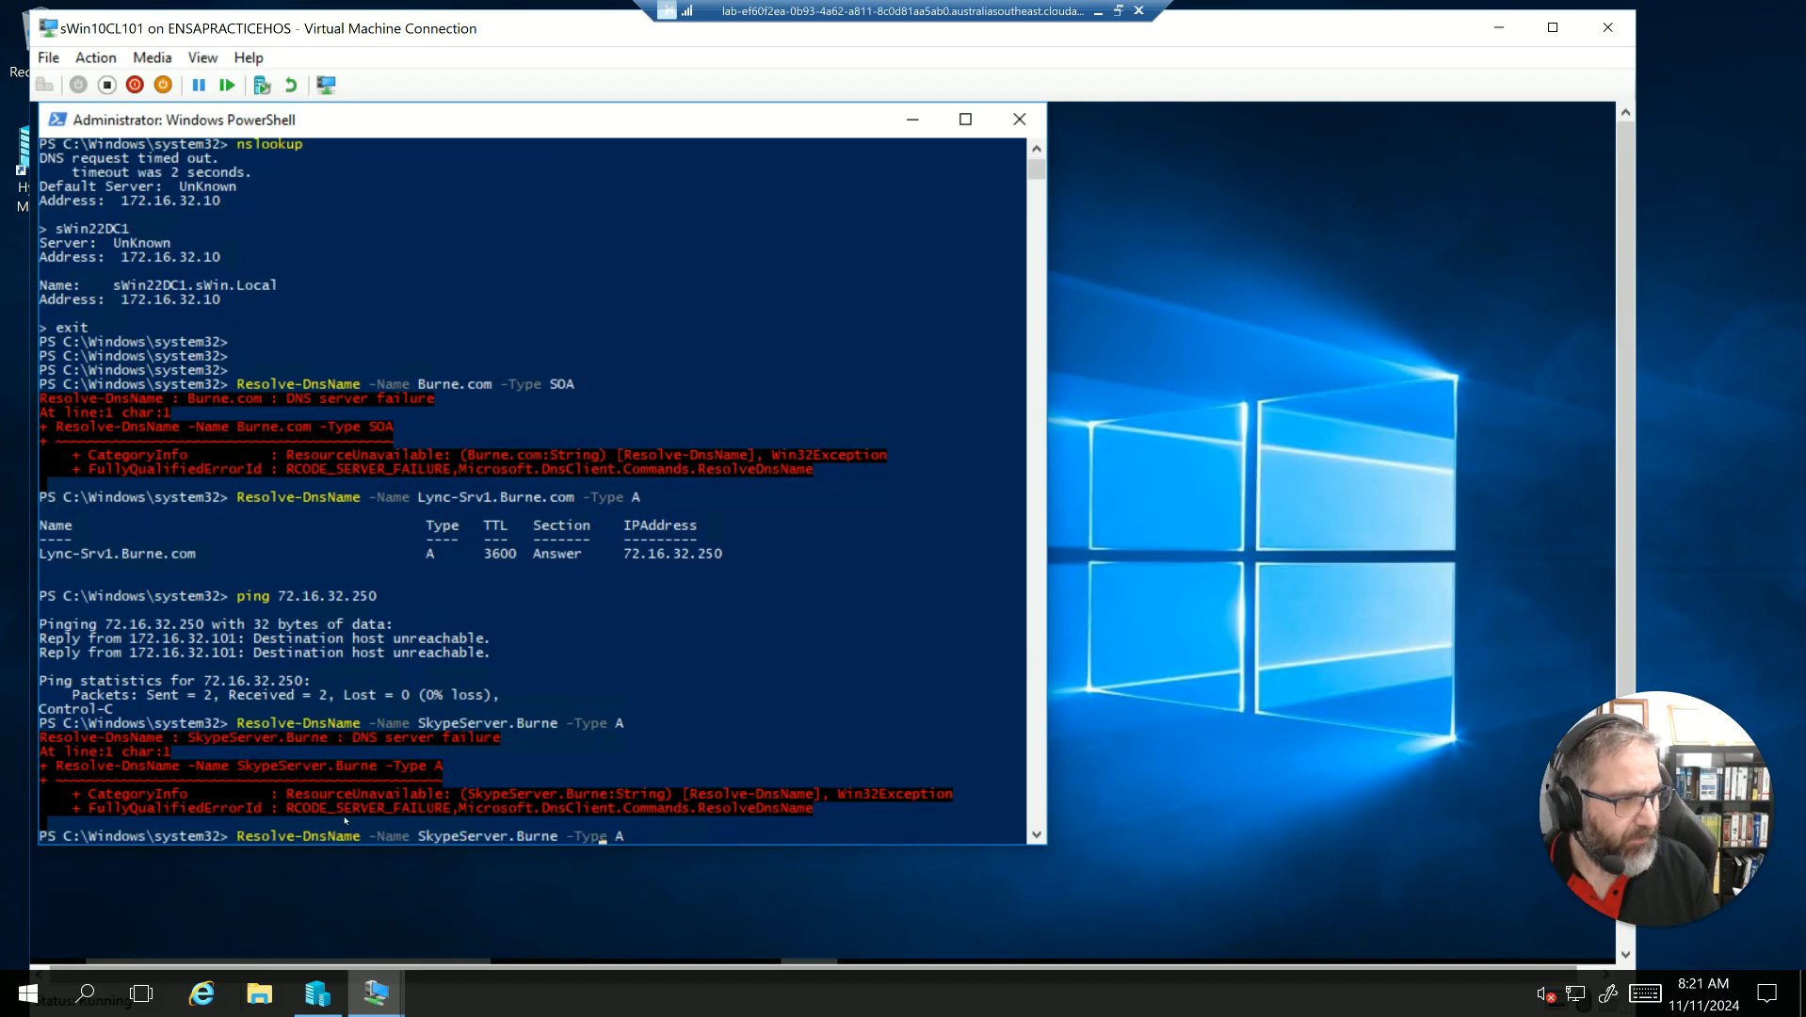
{"action": "key", "text": "Left"}
{"action": "type", "text": ".com"}
{"action": "key", "text": "Return"}
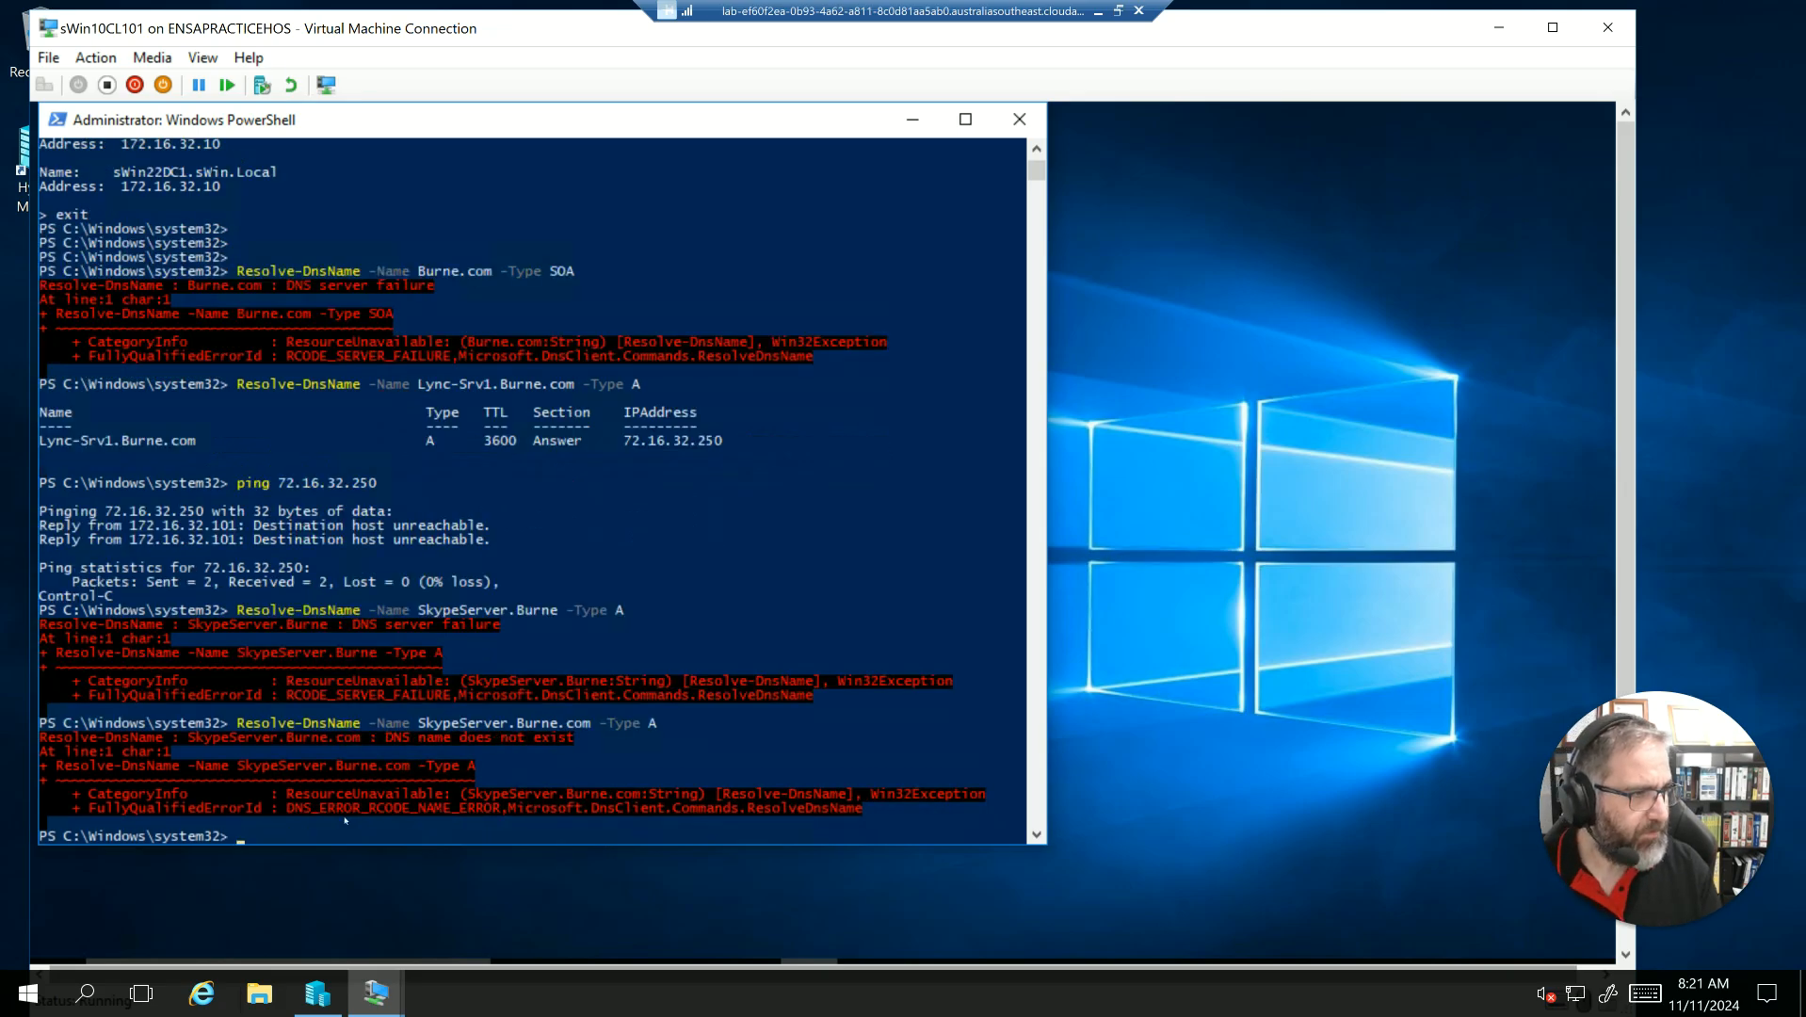
{"action": "key", "text": "Up"}
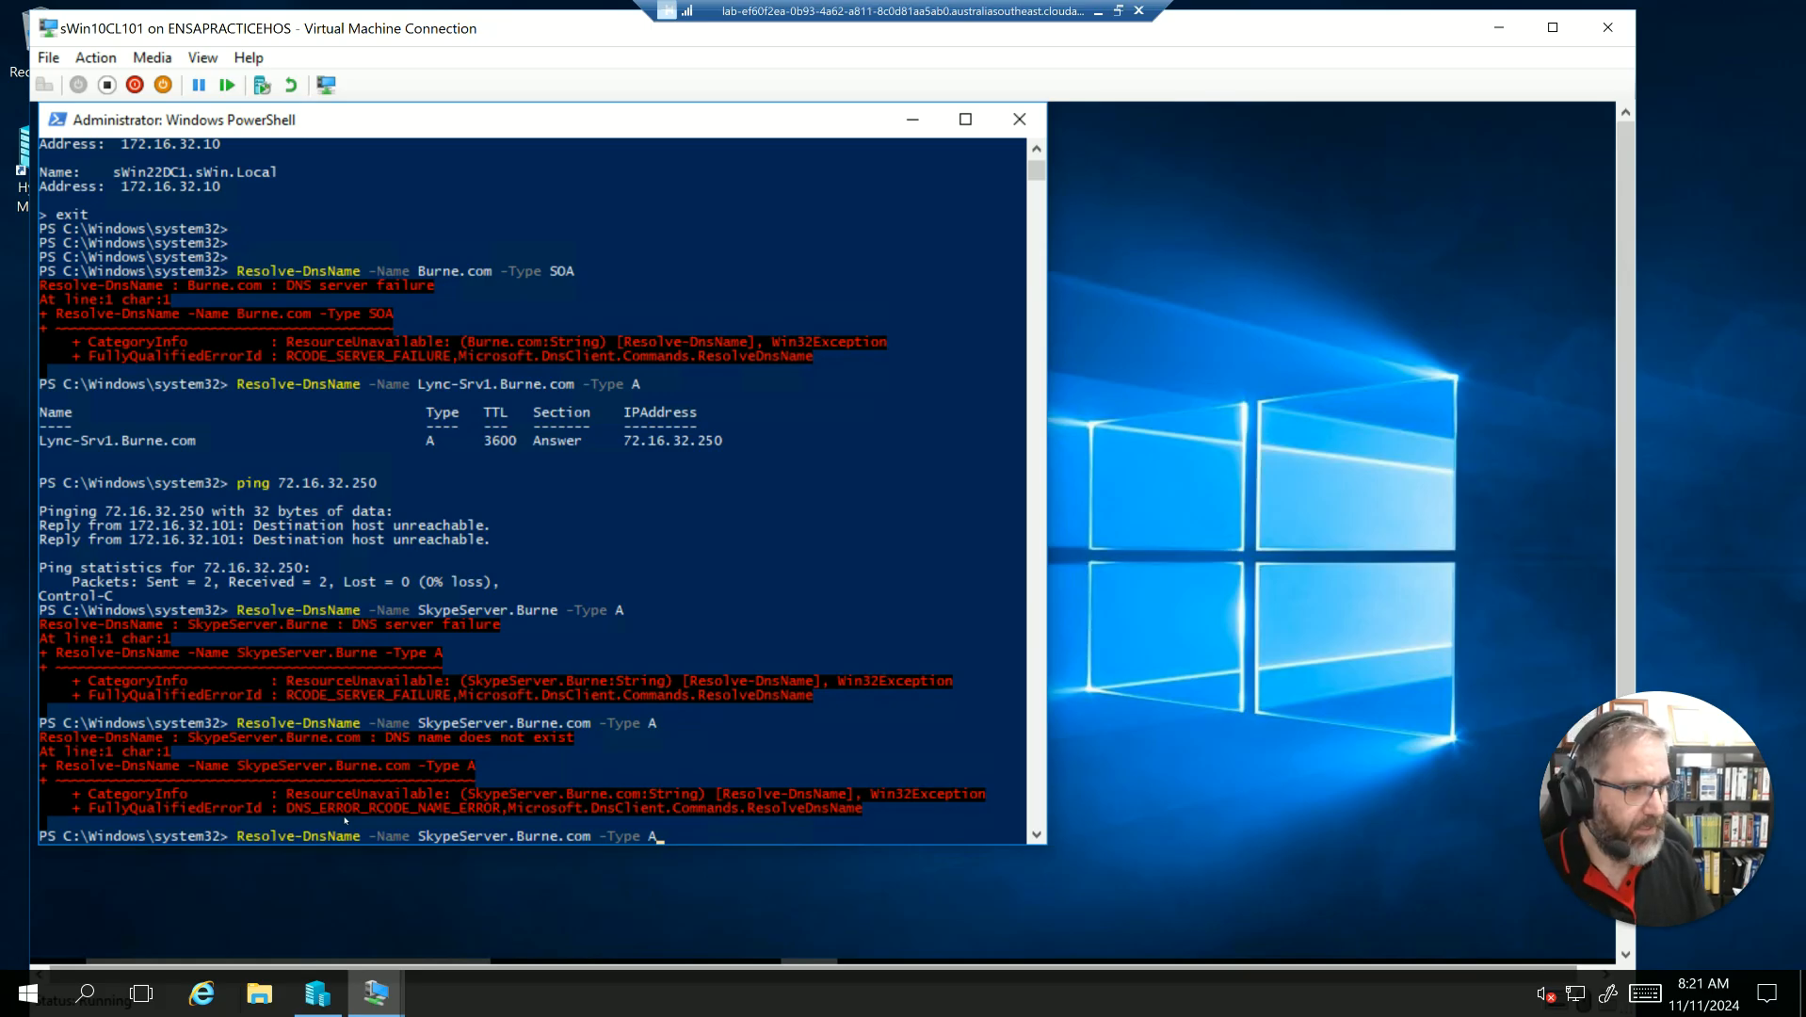
{"action": "scroll", "coordinate": [439, 751], "scroll_direction": "down", "scroll_amount": 1}
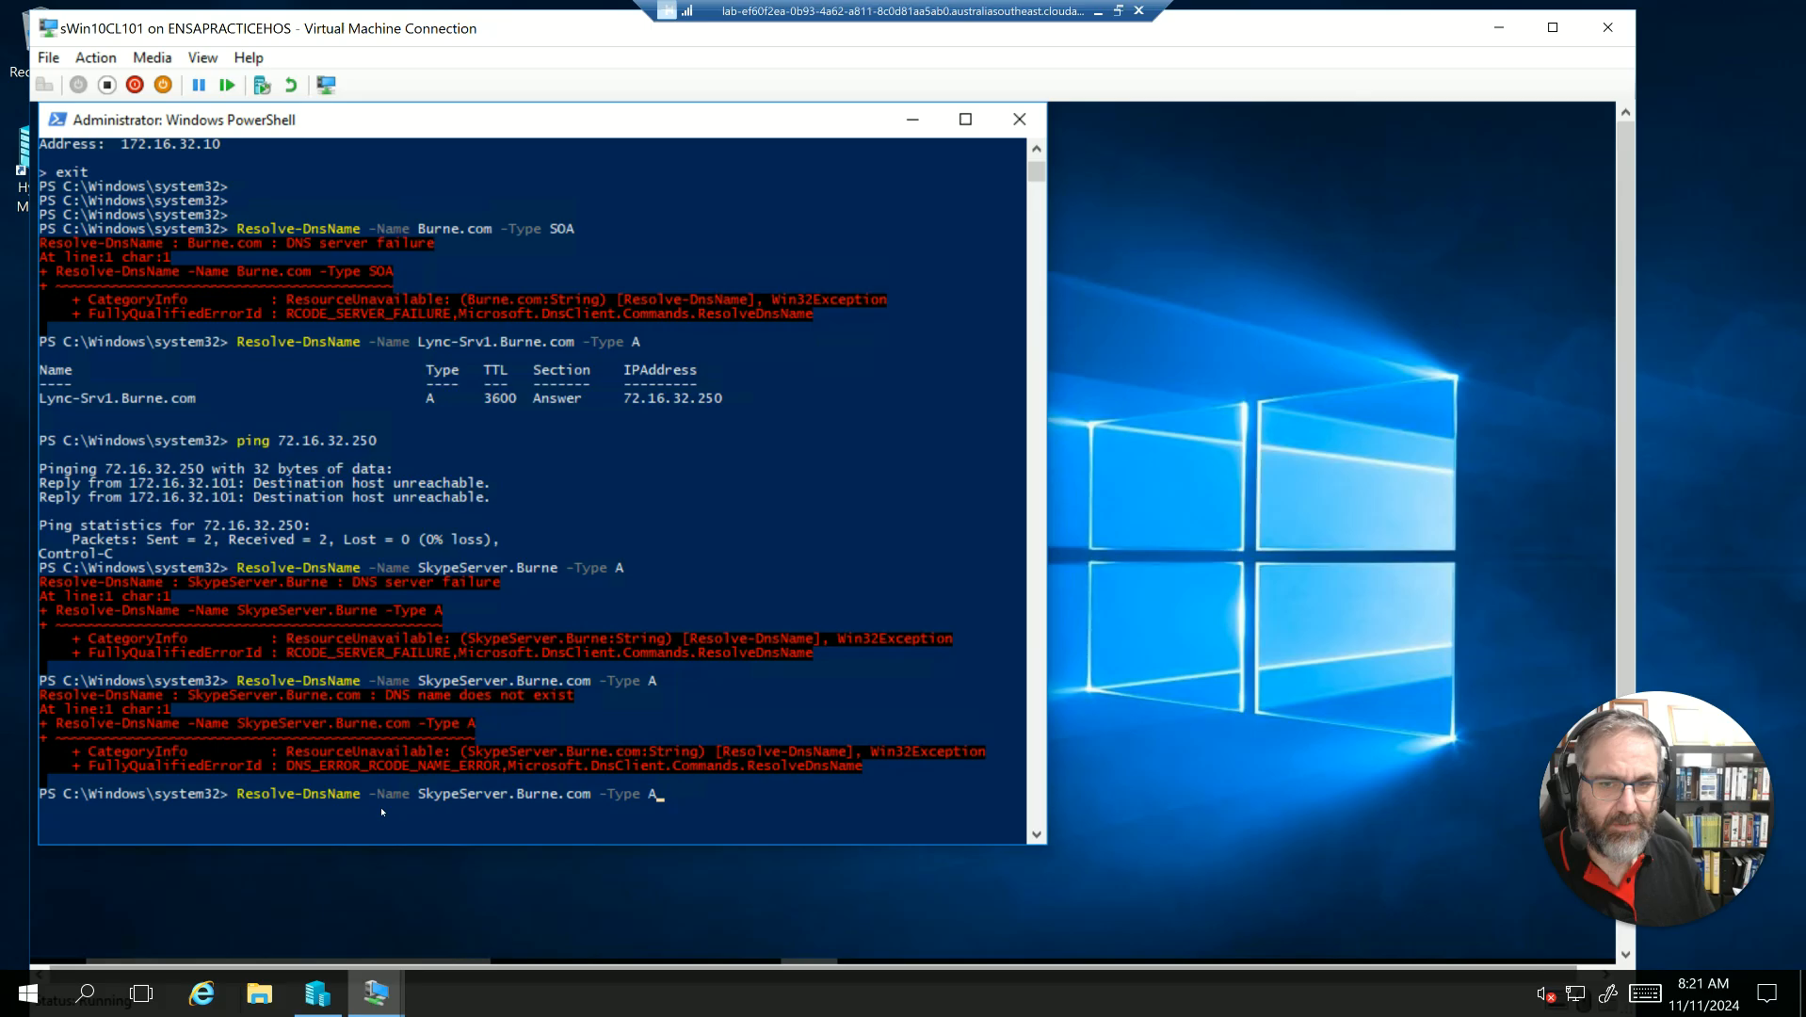
{"action": "left_click", "coordinate": [655, 810]}
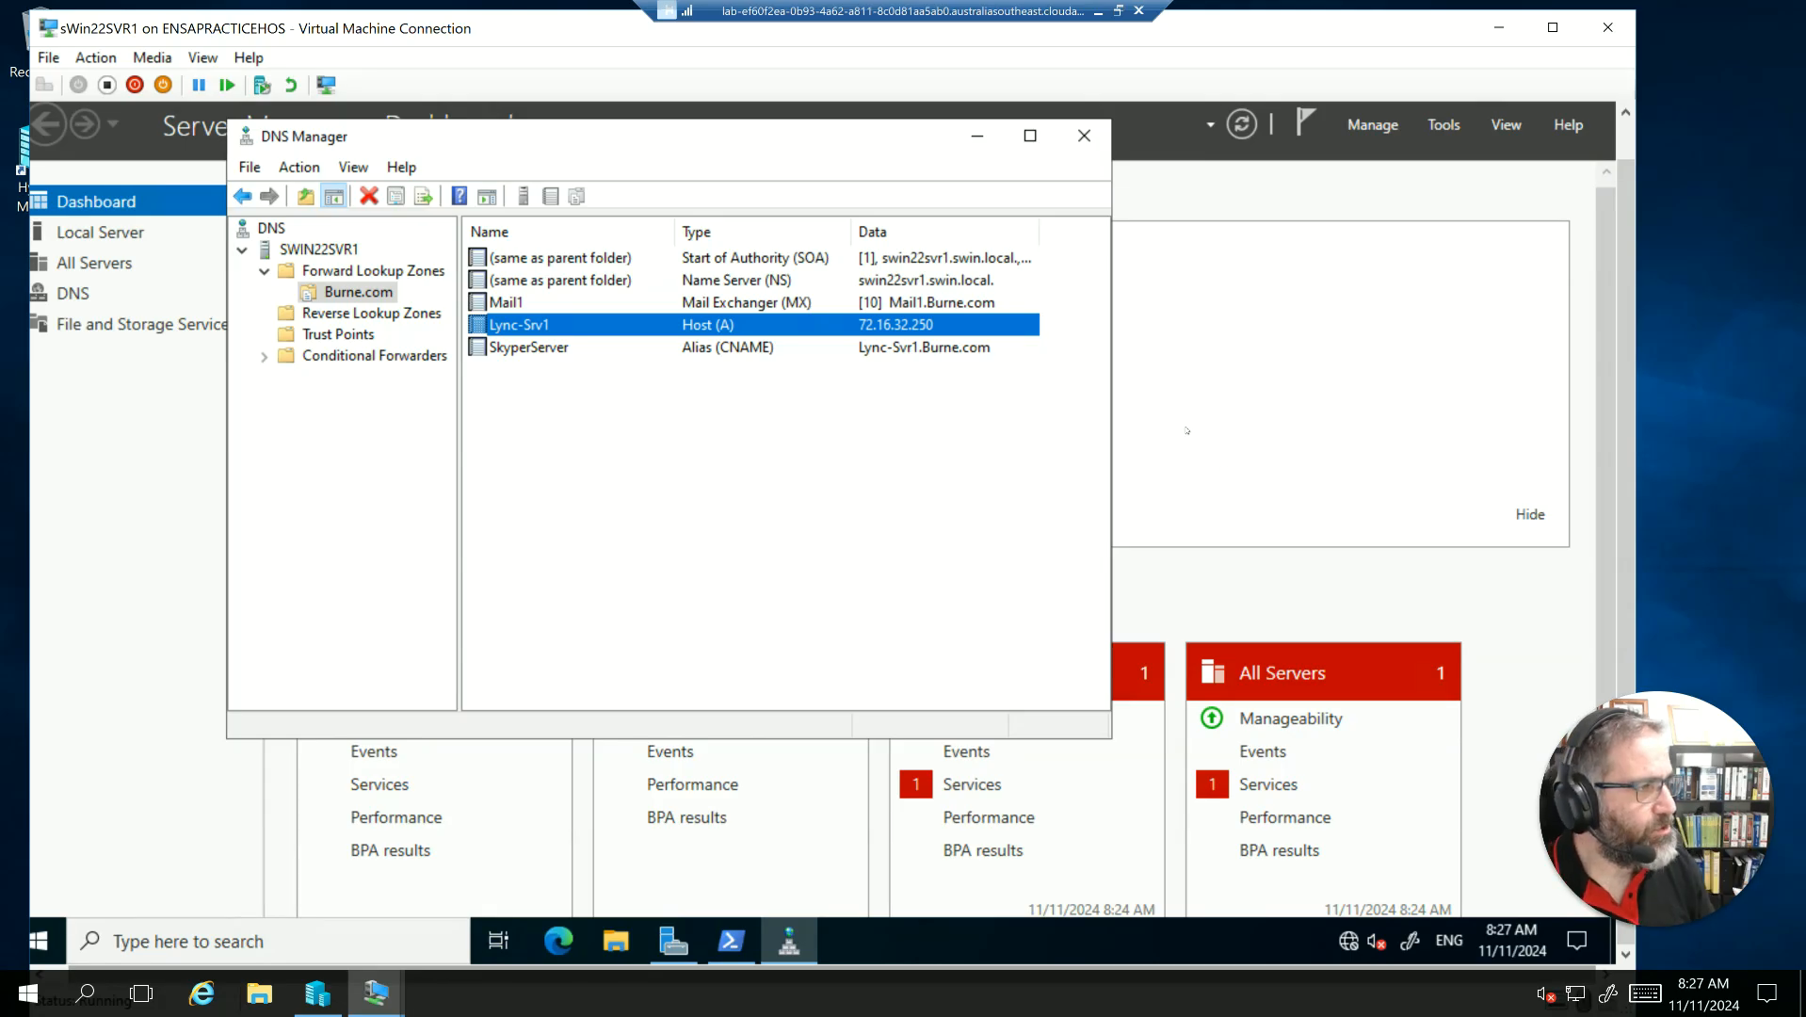
Set the IP address of the Lync-Srv1 host record in Burne.com on sWin22SVR1 to 172.16.32.250.
{"action": "double_click", "coordinate": [511, 325]}
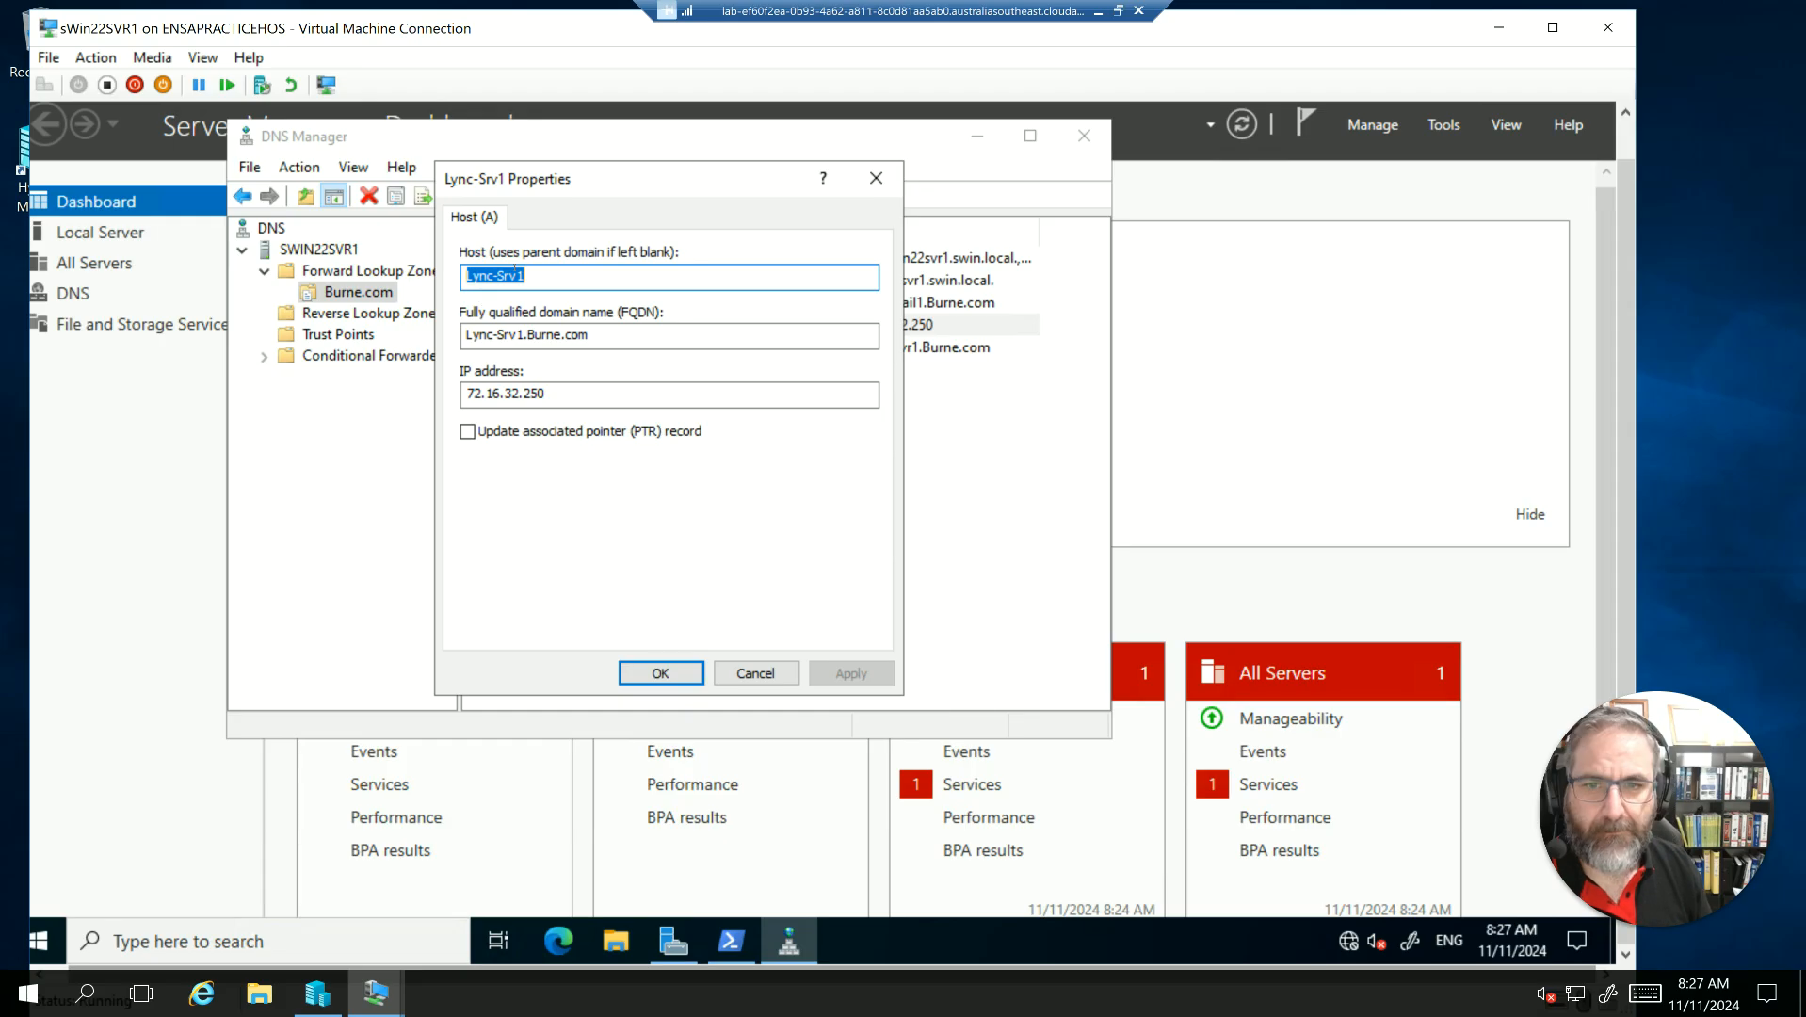
{"action": "key", "text": "Tab"}
{"action": "type", "text": "1"}
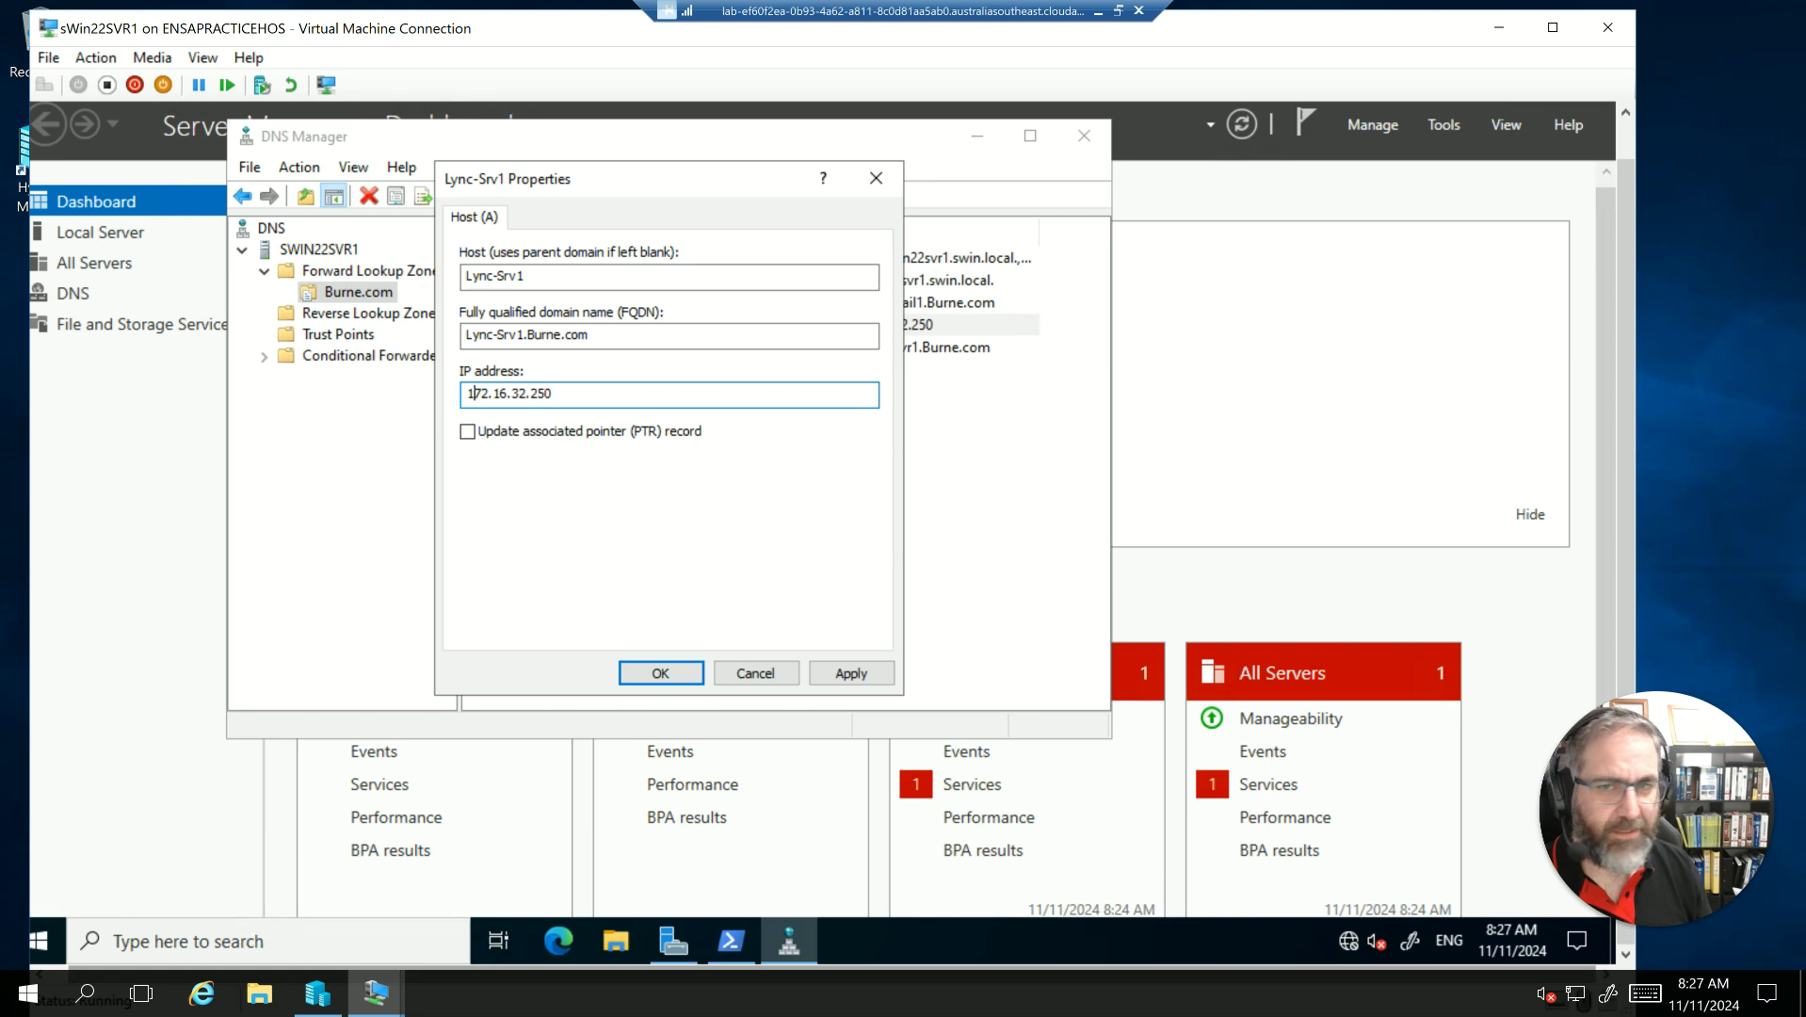
{"action": "left_click", "coordinate": [660, 673]}
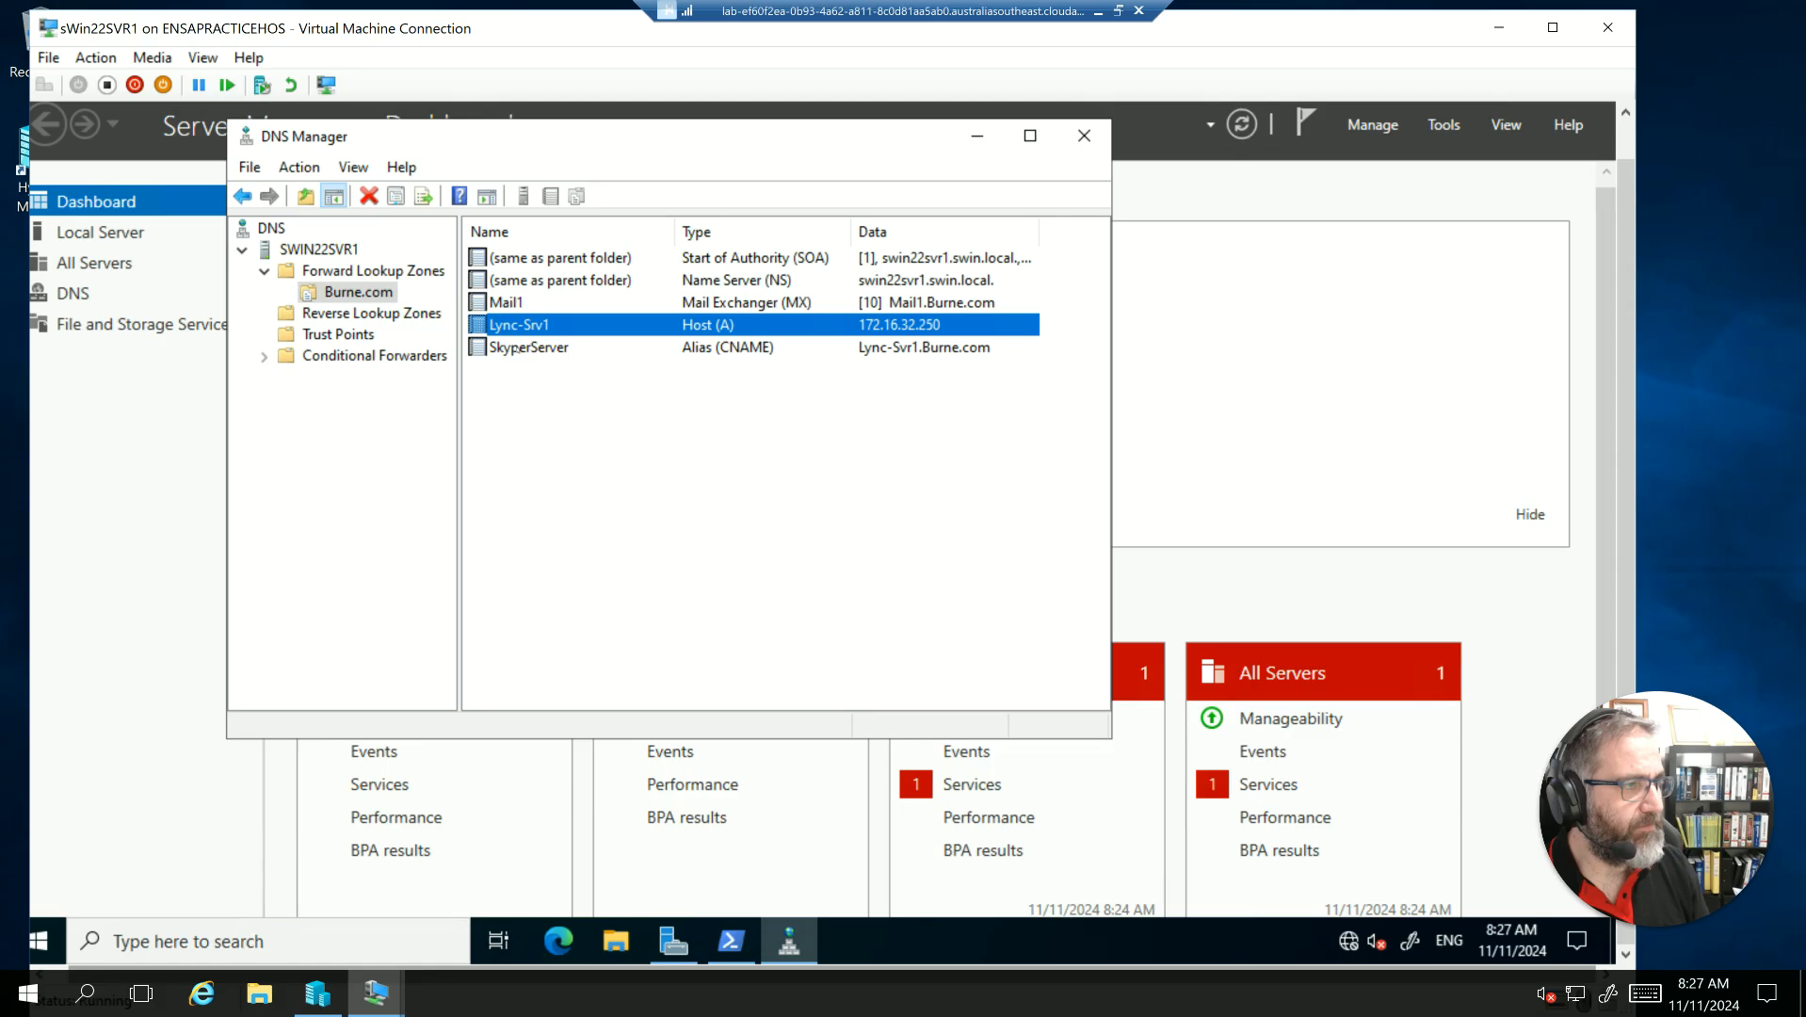
Compare the SkyperServer alias's name and target with the Lync-Srv1 host record in the Burne.com zone.
{"action": "left_click", "coordinate": [520, 348]}
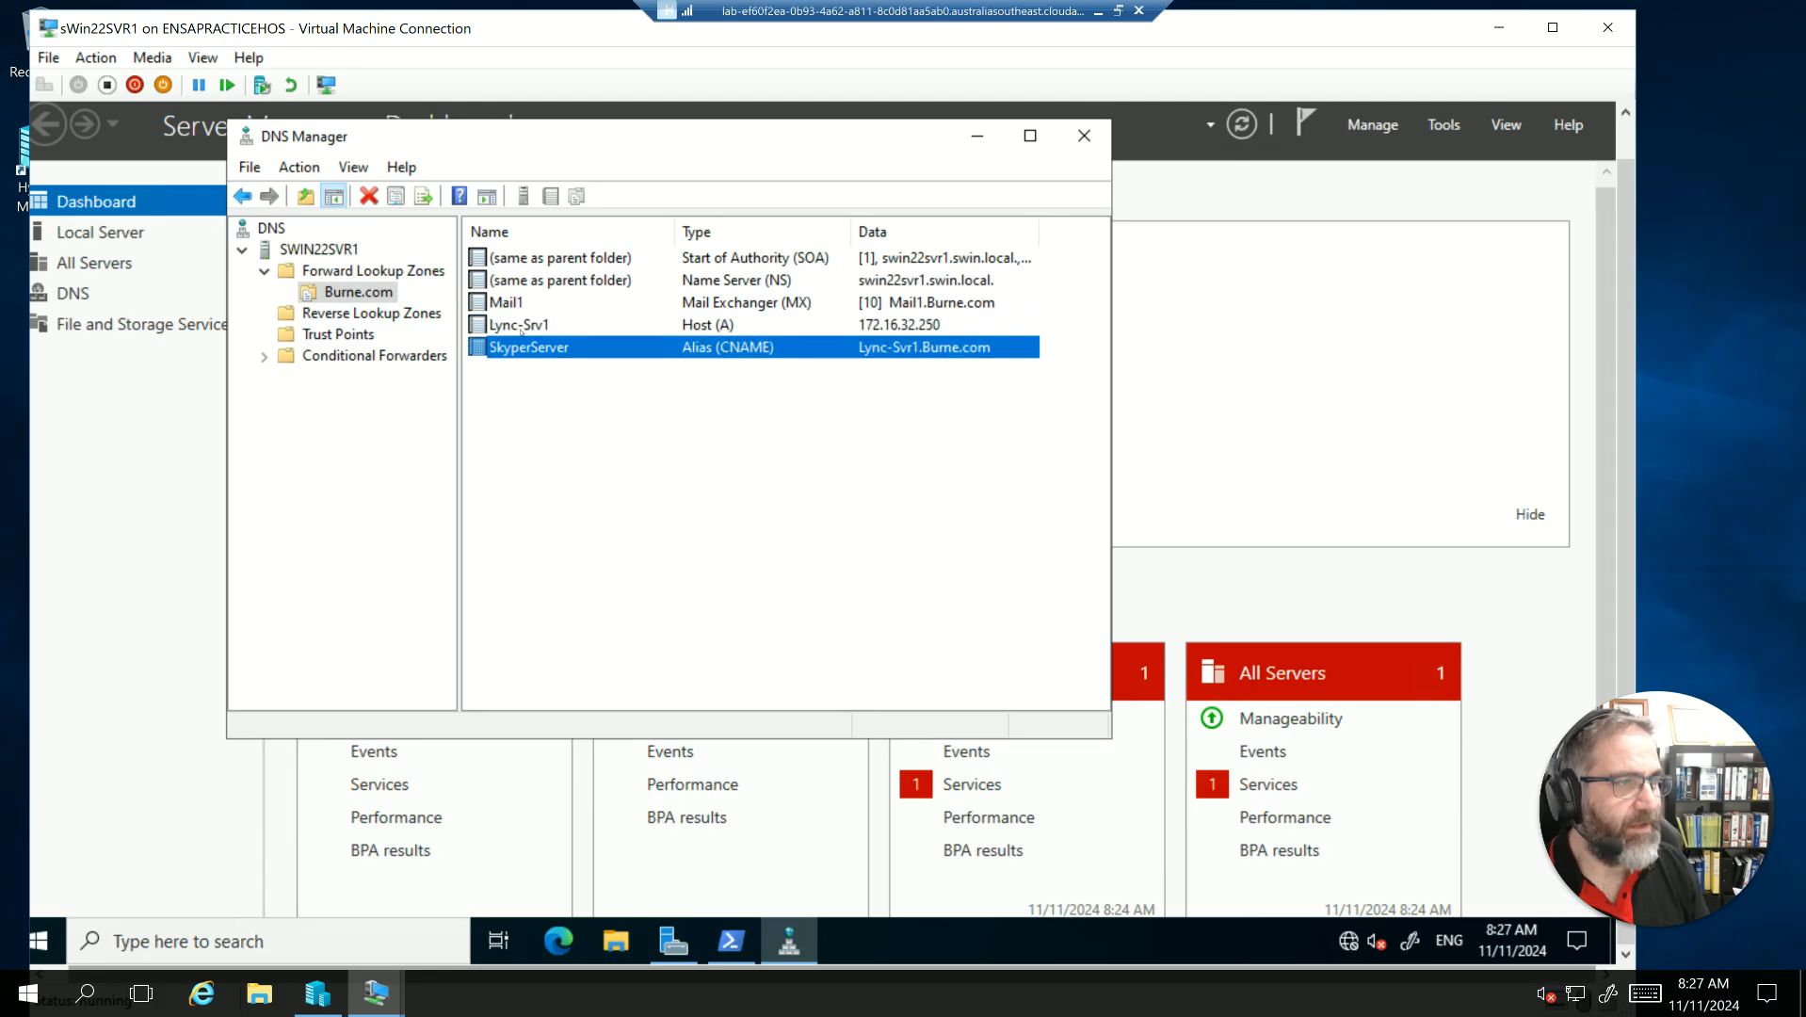
{"action": "left_click", "coordinate": [542, 325]}
{"action": "left_click", "coordinate": [516, 350]}
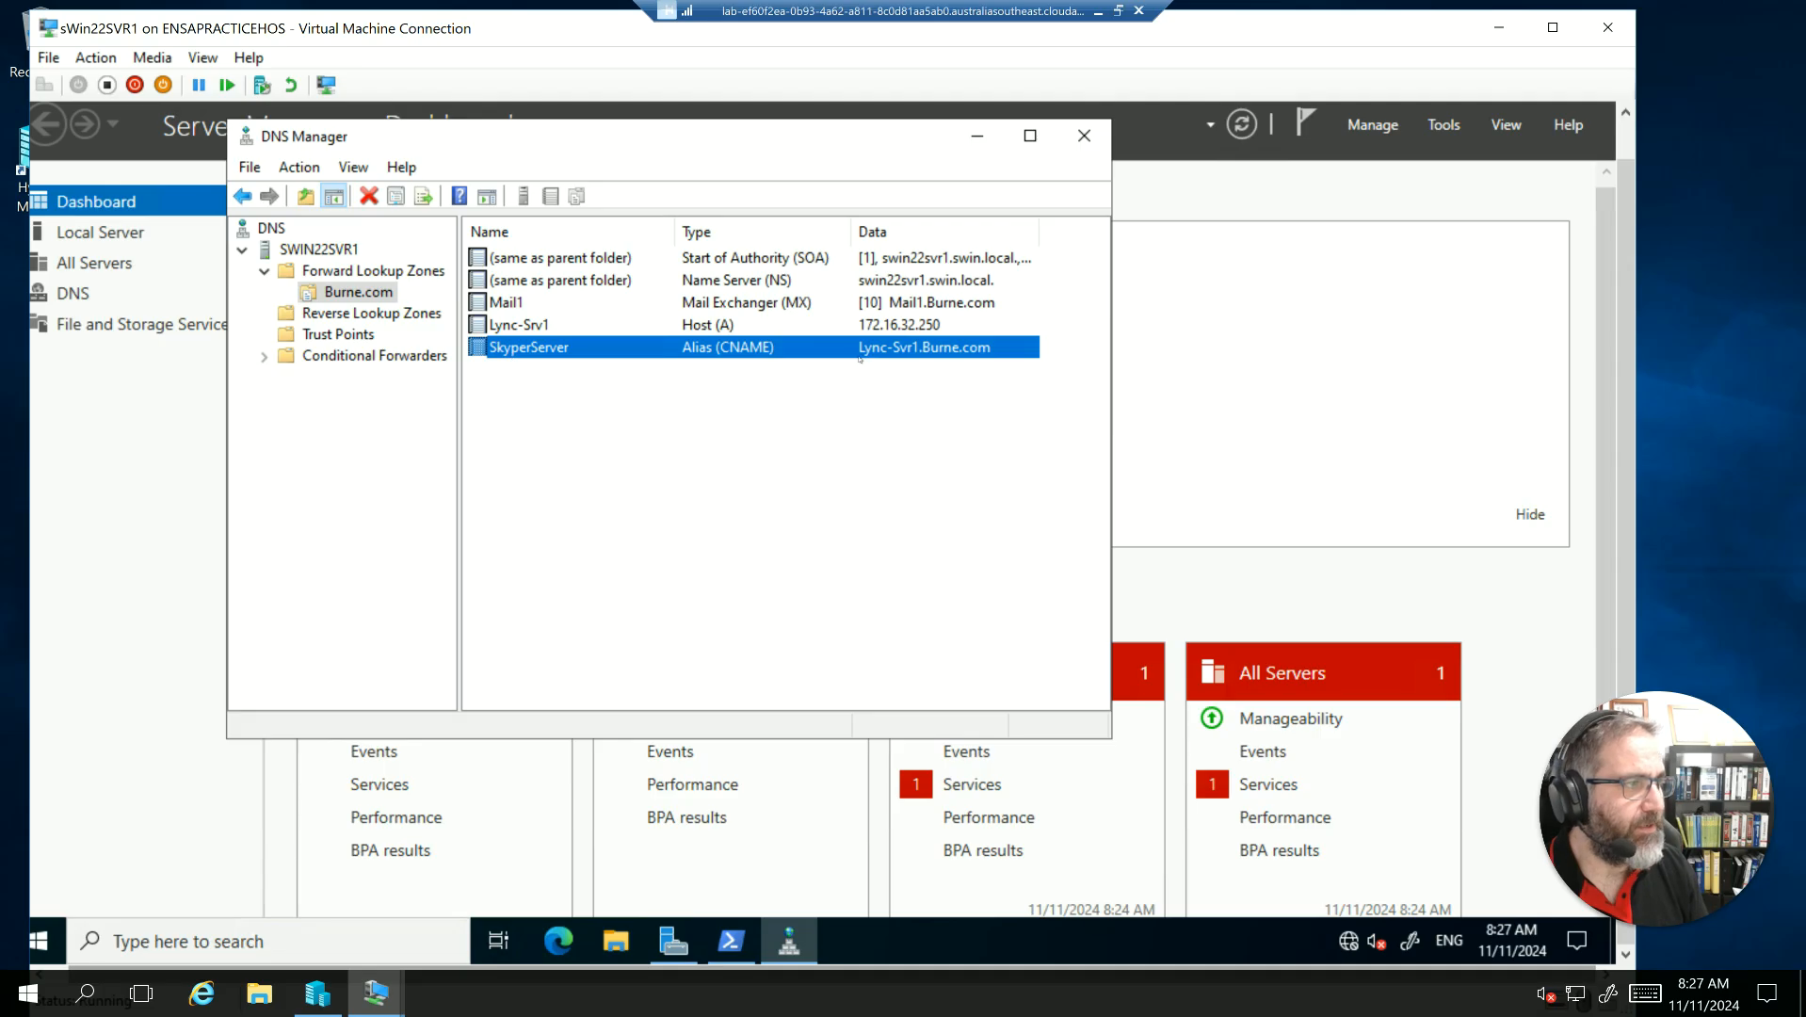
Review the host name and IP address in the Lync-Srv1 host record's properties and close them.
{"action": "left_click", "coordinate": [503, 326]}
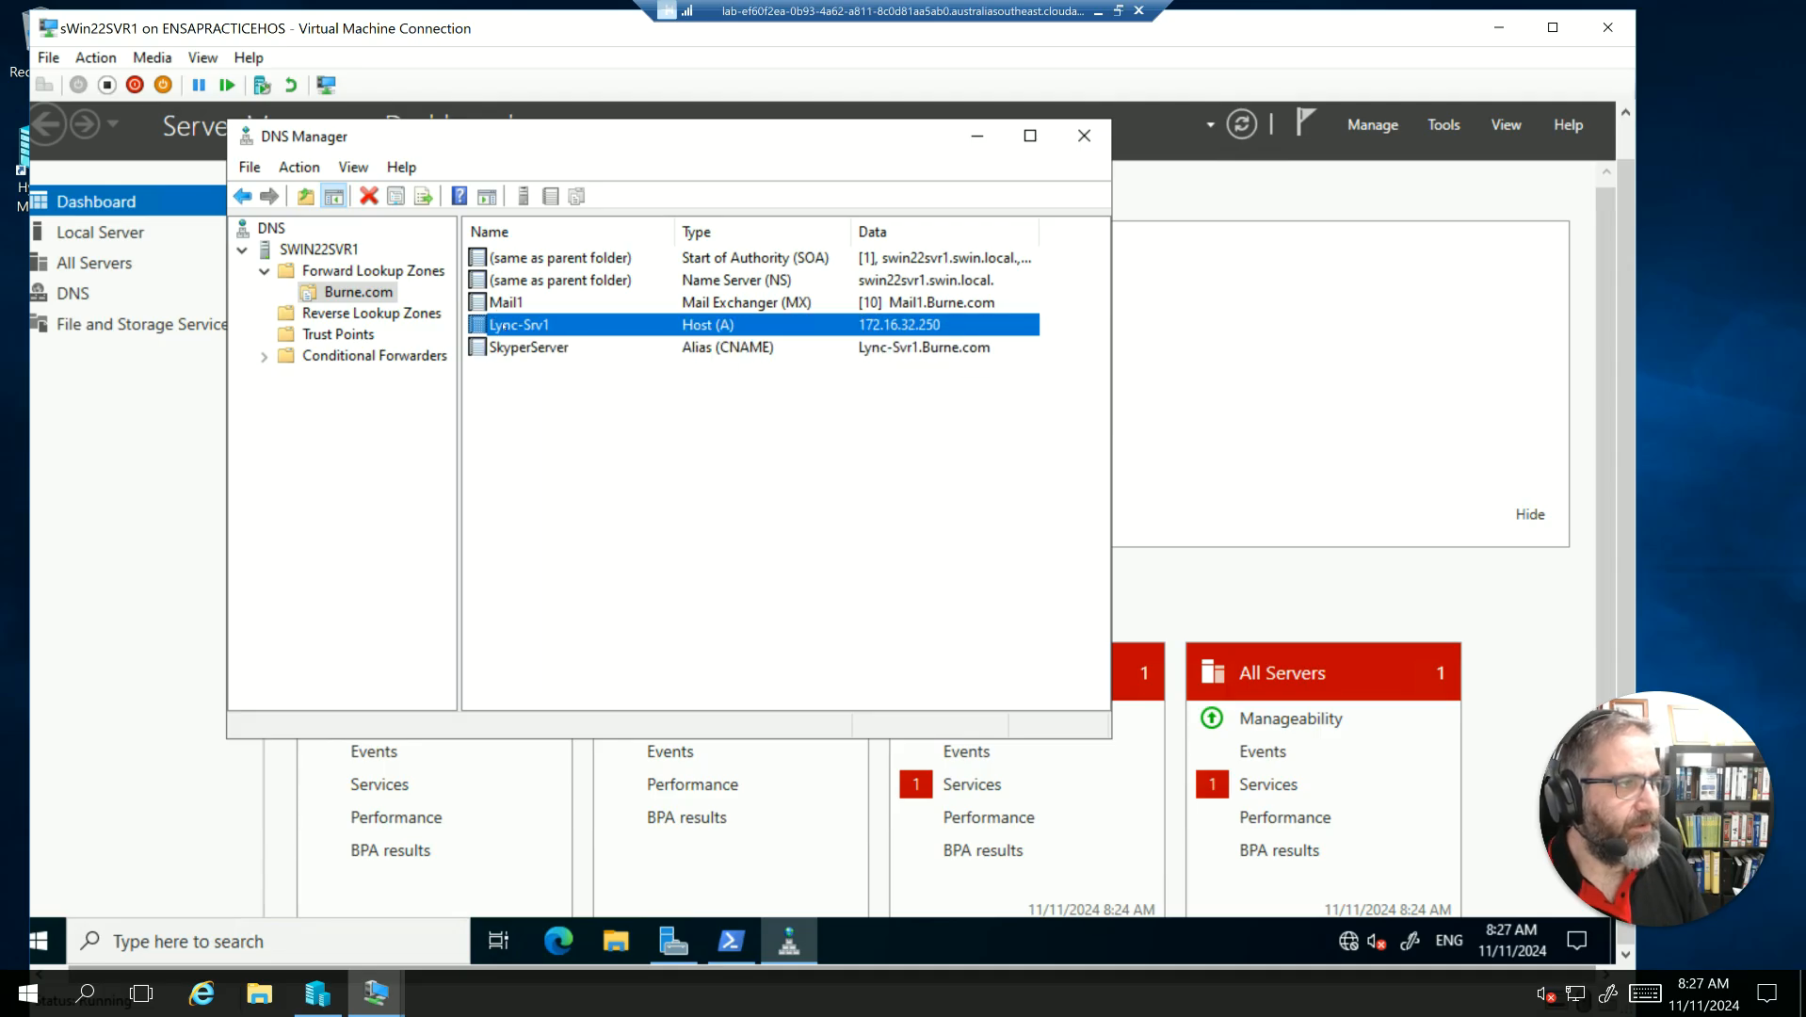
{"action": "double_click", "coordinate": [506, 325]}
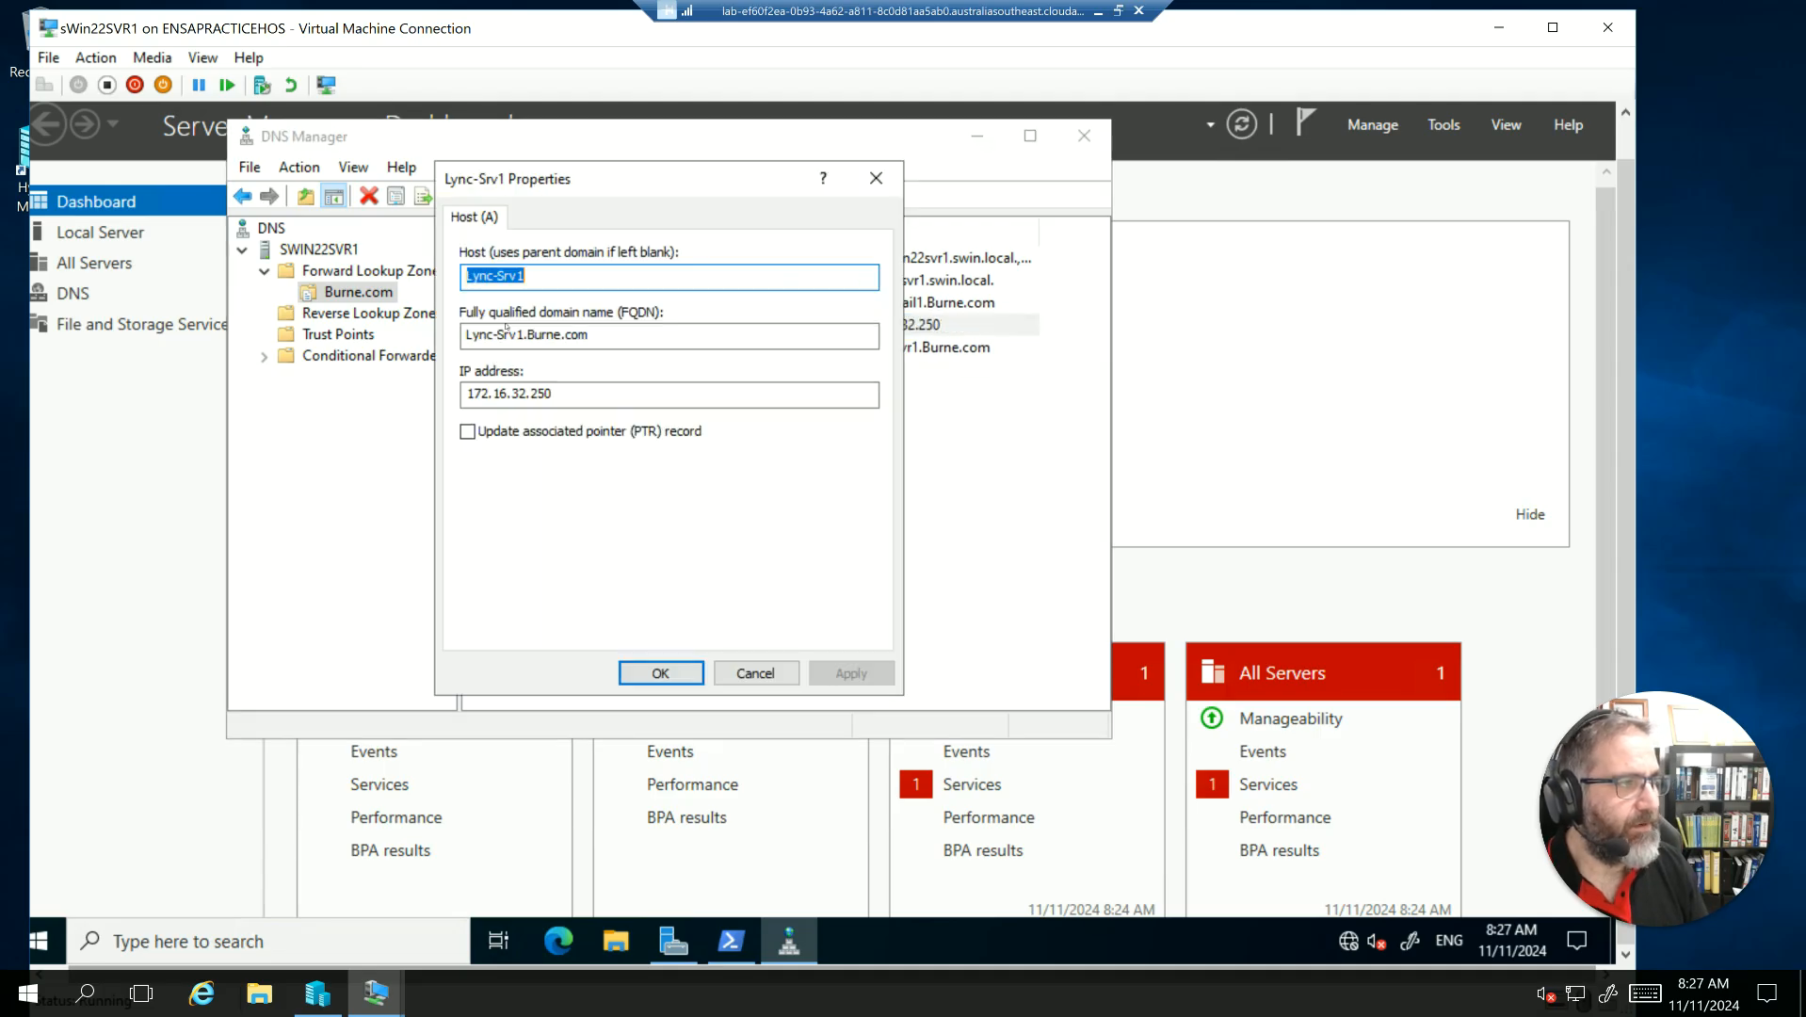
{"action": "left_click", "coordinate": [475, 393]}
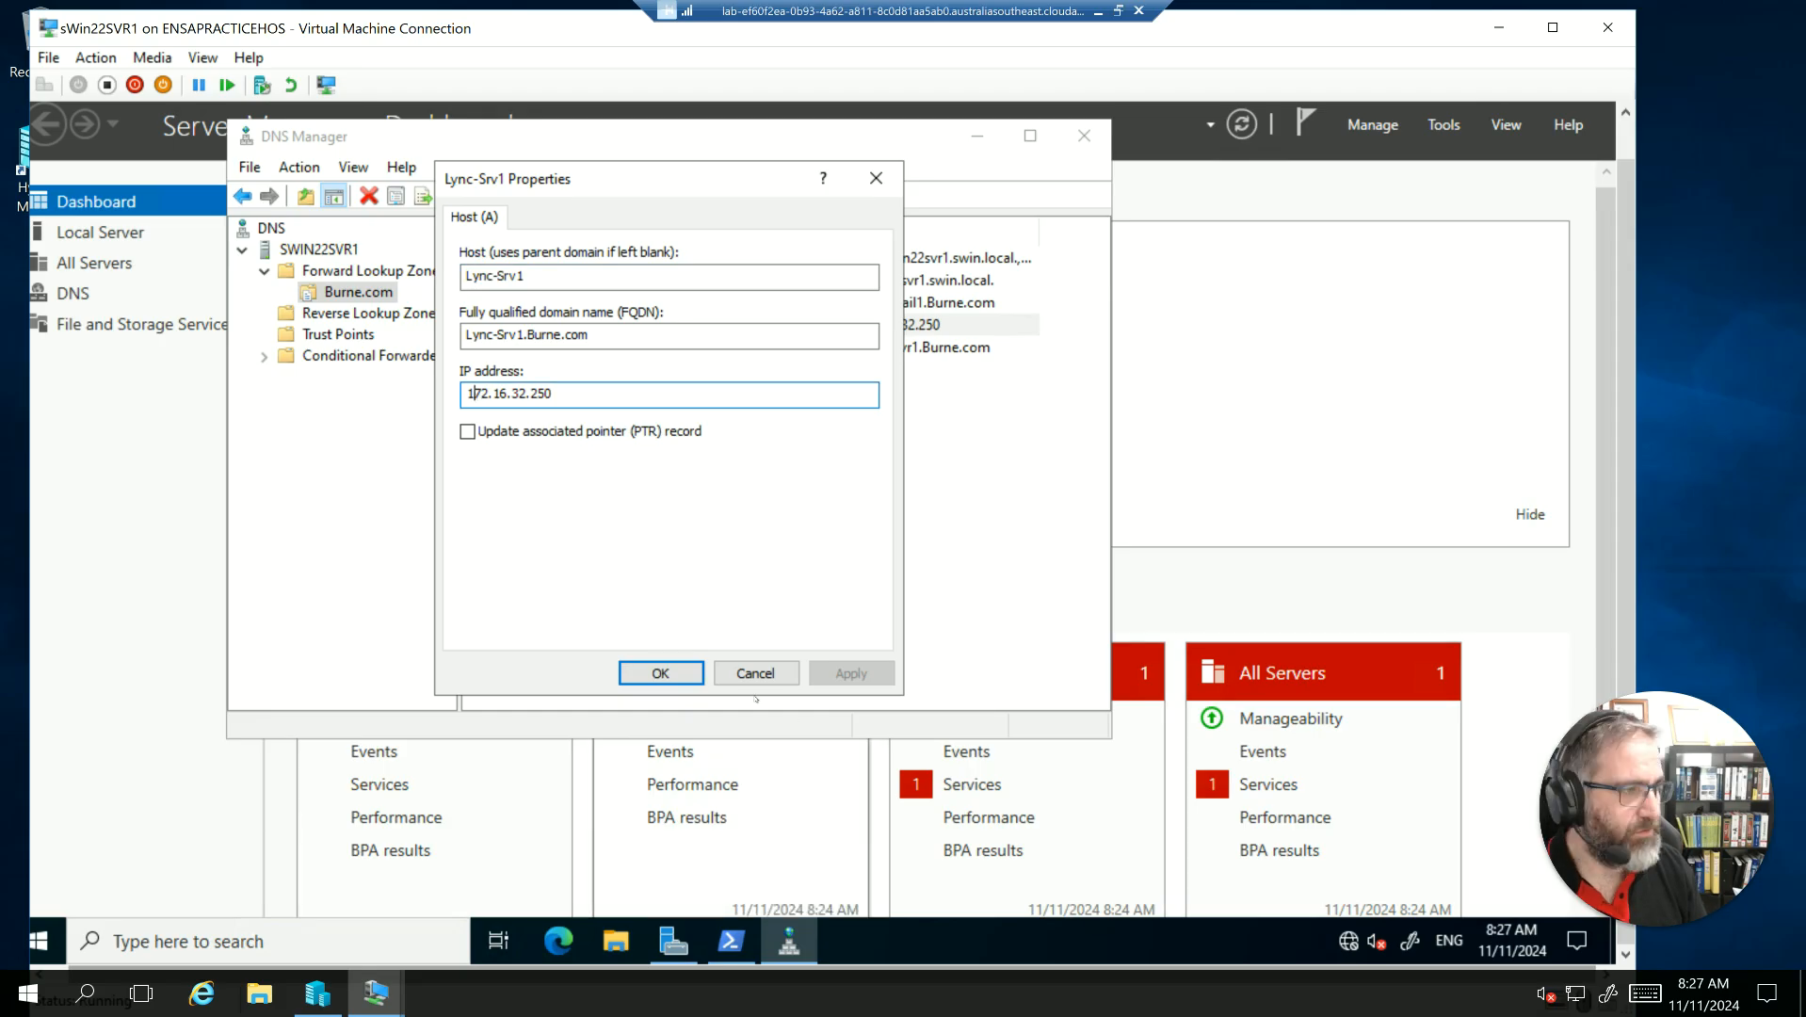
{"action": "left_click", "coordinate": [667, 671]}
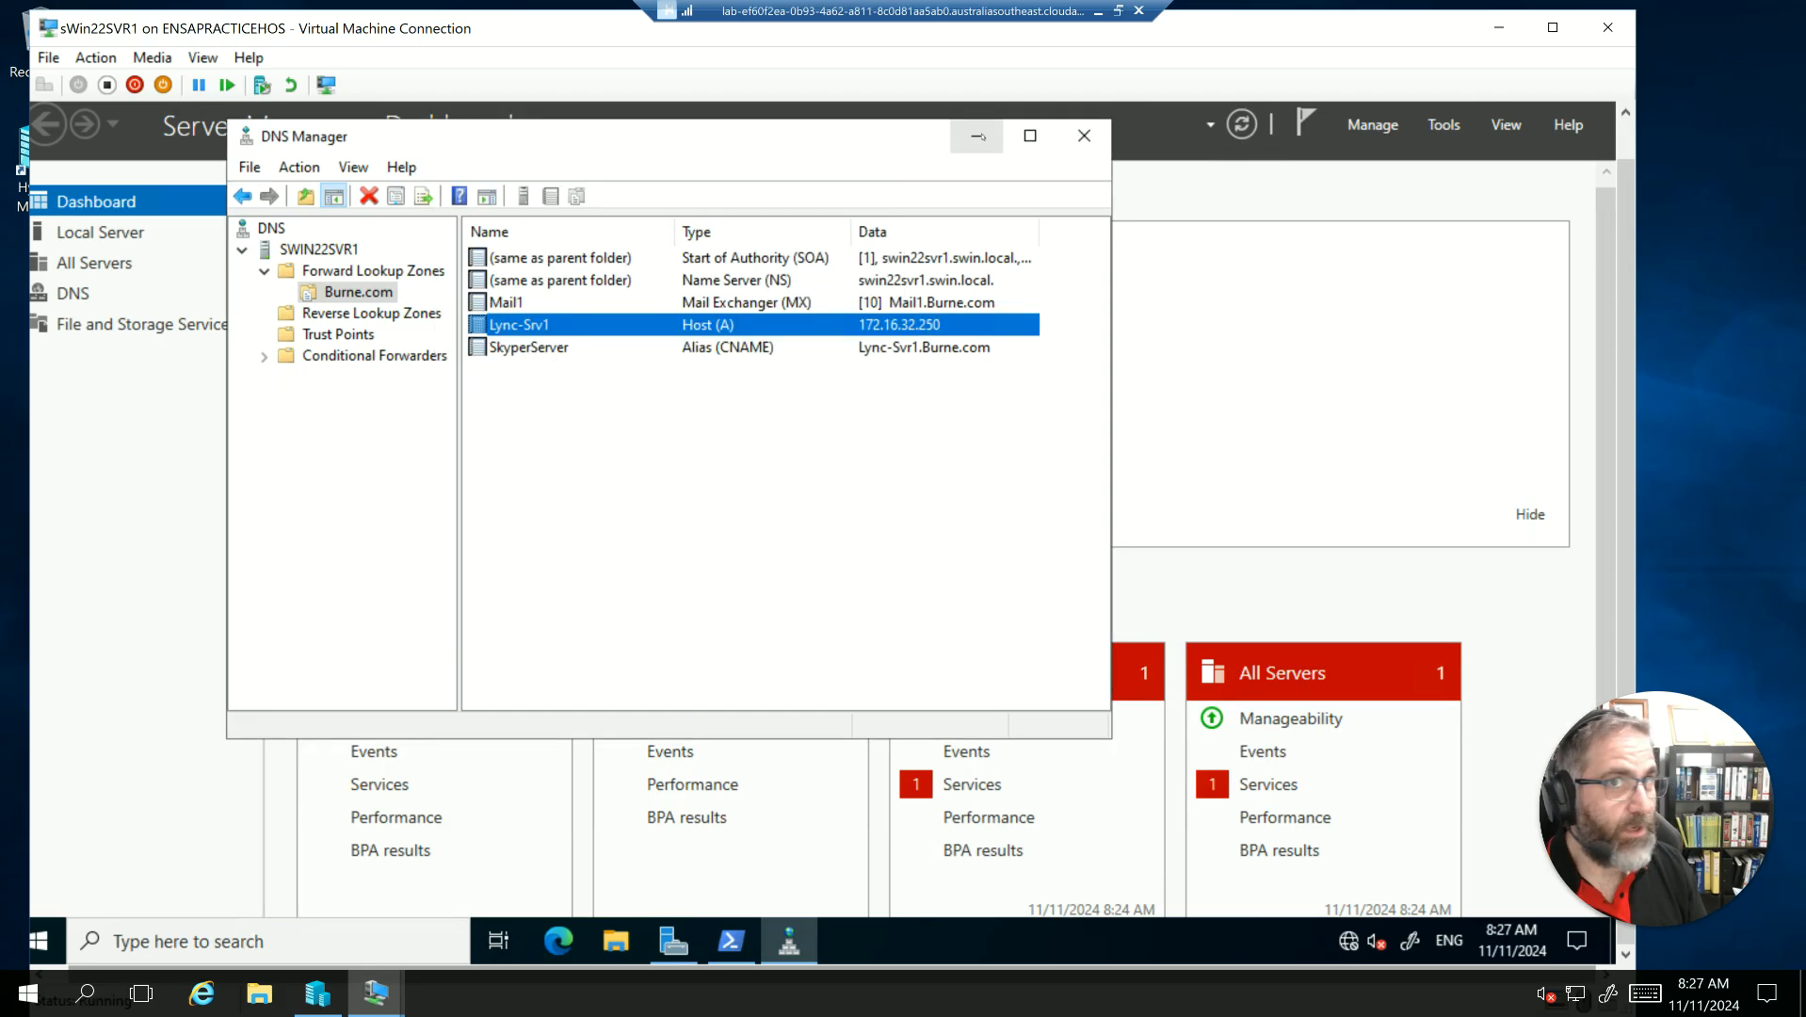
Minimize DNS Manager and switch to the sWin10CL101 virtual machine.
{"action": "left_click", "coordinate": [977, 135]}
{"action": "left_click", "coordinate": [318, 993]}
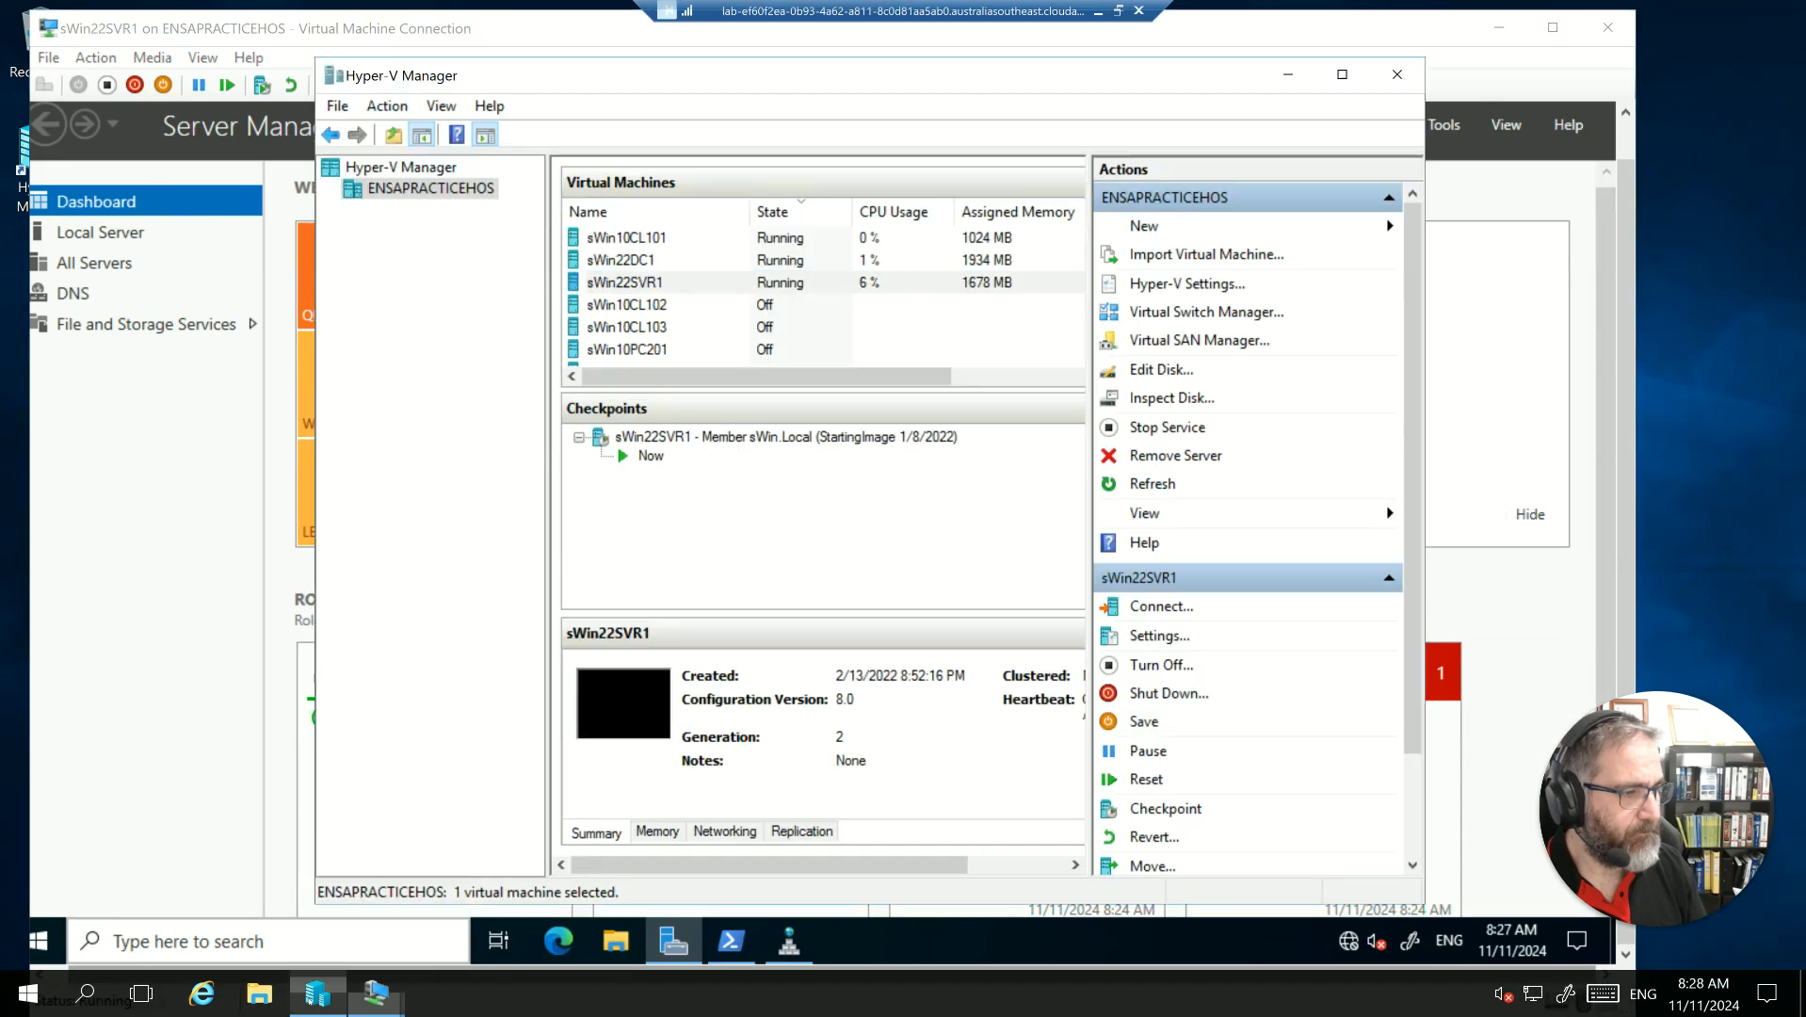
{"action": "left_click", "coordinate": [376, 994]}
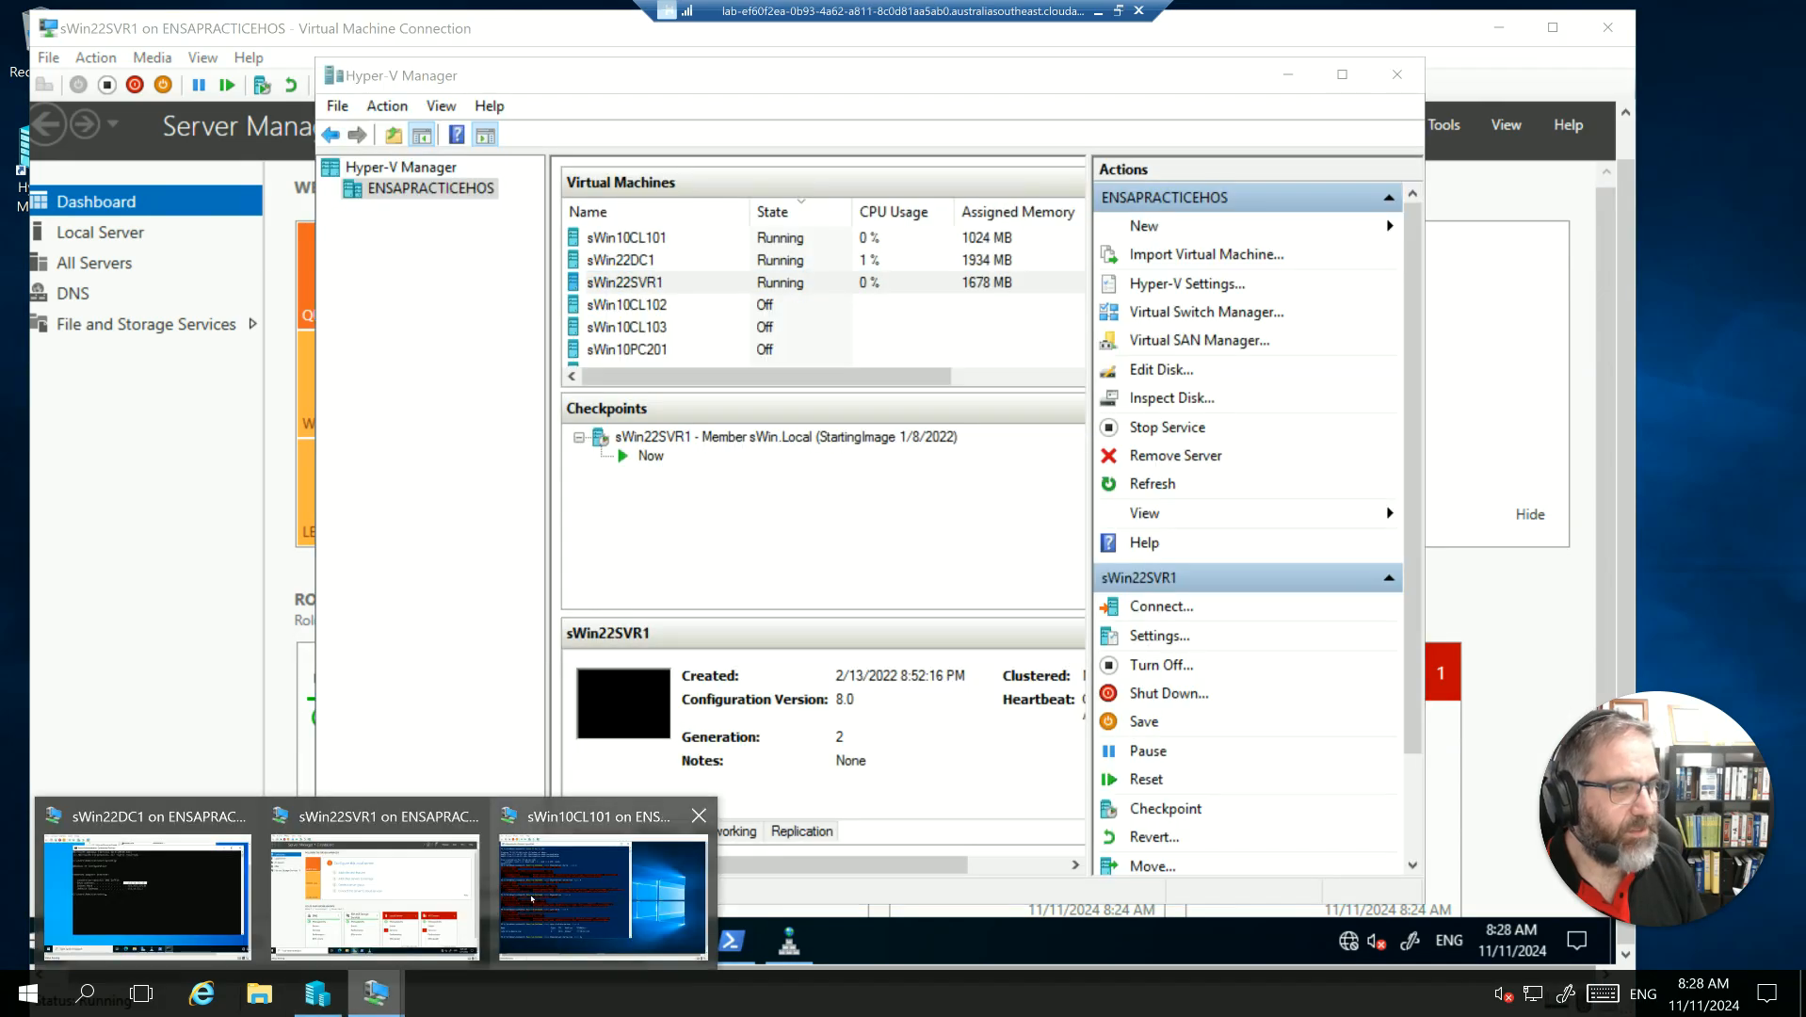
{"action": "left_click", "coordinate": [594, 822]}
{"action": "left_click", "coordinate": [594, 822]}
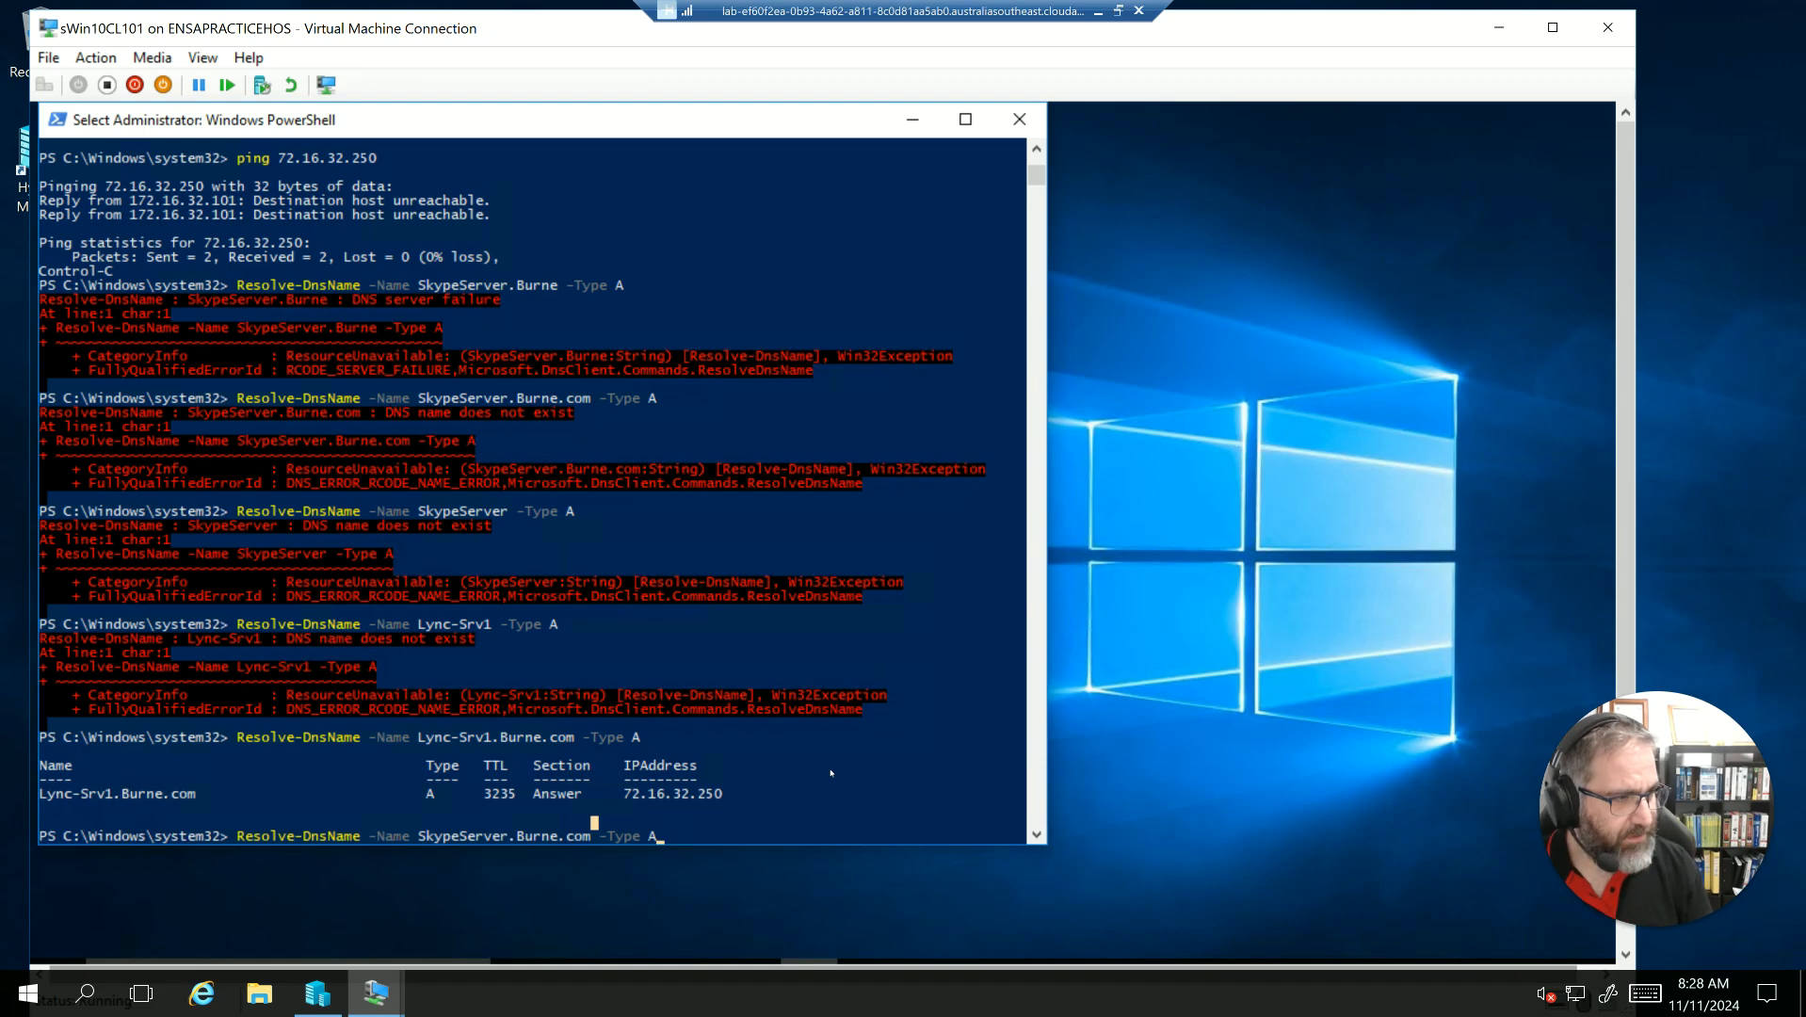
Query the zone's start of authority with Resolve-DnsName -Name Burne.com -Type SOA.
{"action": "key", "text": "Up"}
{"action": "key", "text": "Up"}
{"action": "key", "text": "Up"}
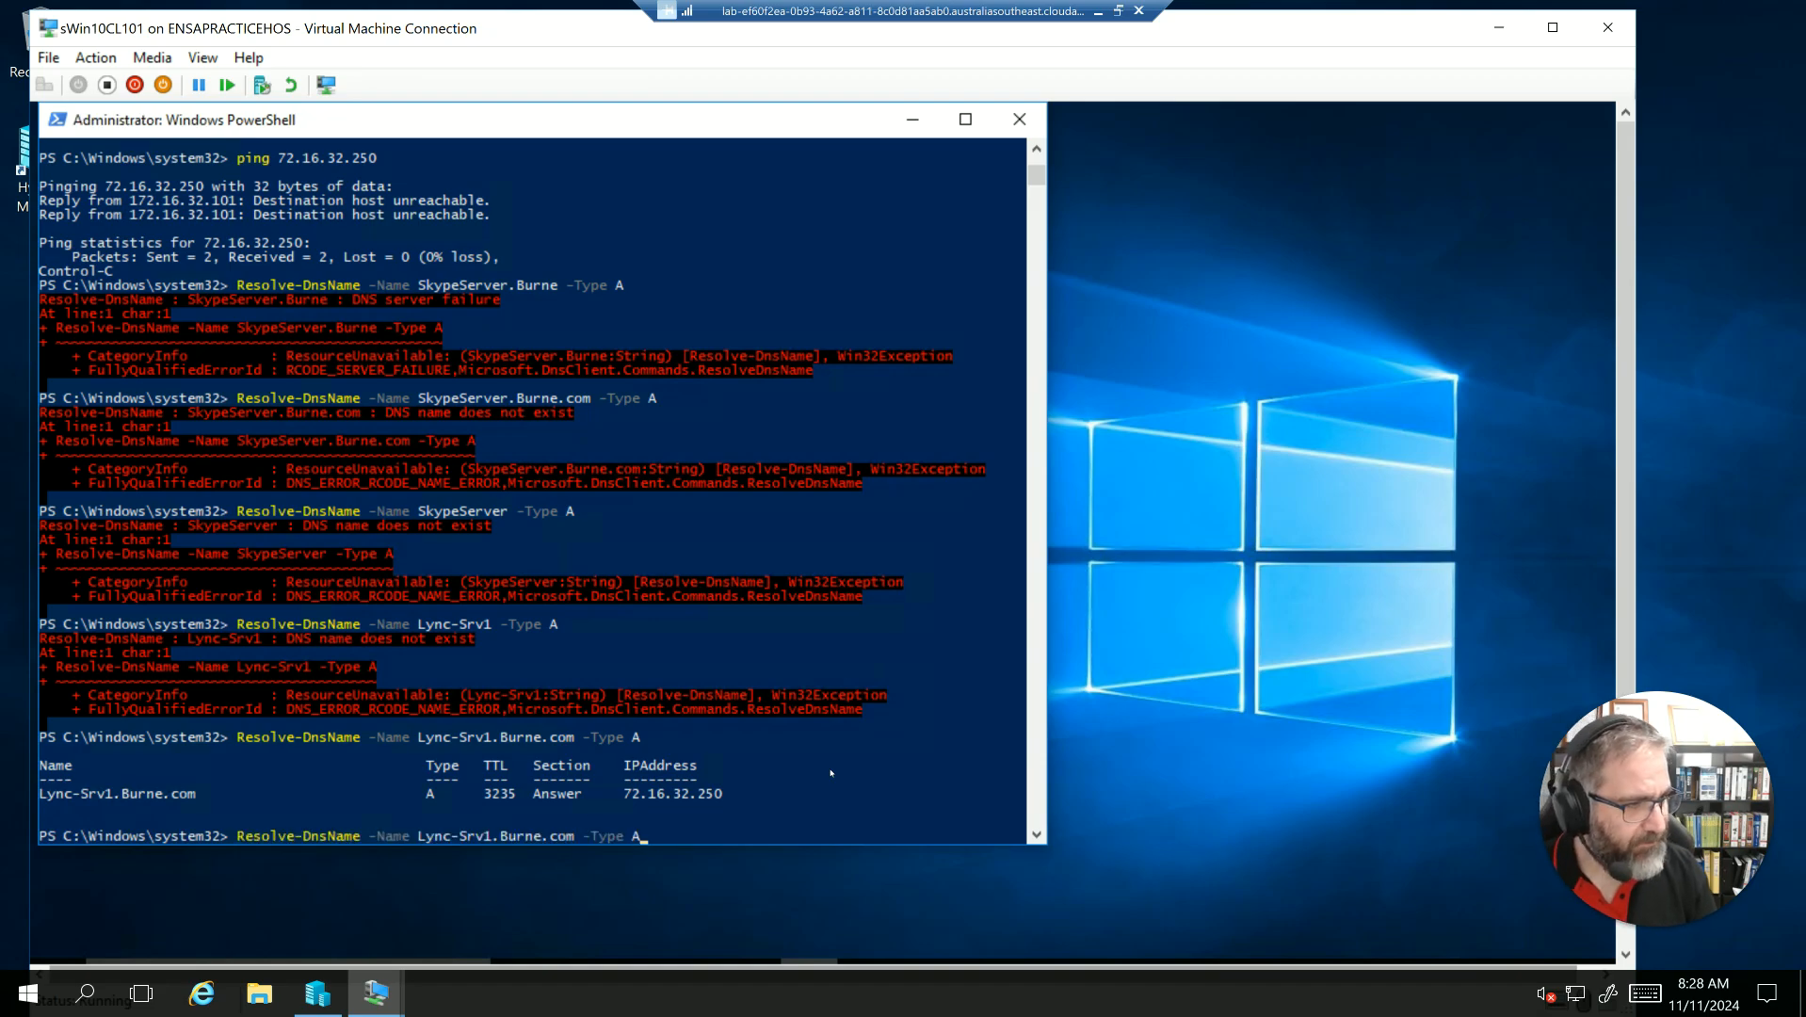
{"action": "key", "text": "Up"}
{"action": "type", "text": "."}
{"action": "key", "text": "BackSpace"}
{"action": "key", "text": "Return"}
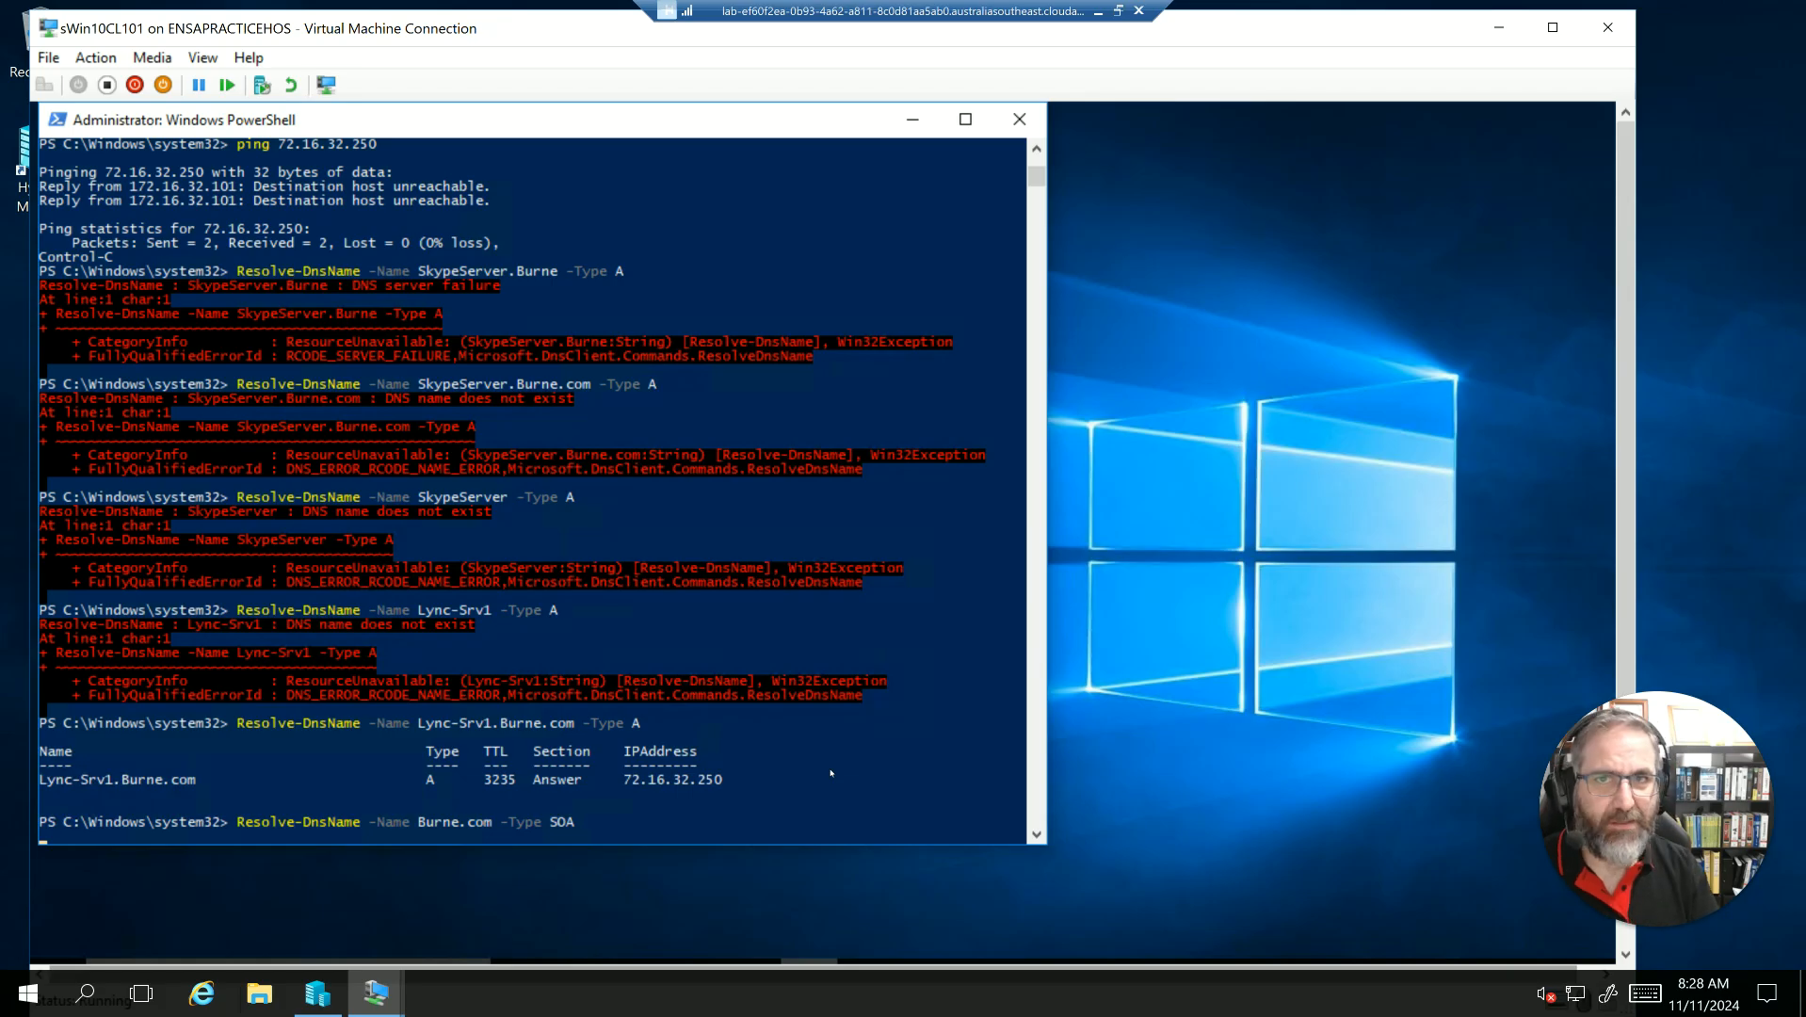
Query the host's address with Resolve-DnsName -Name Lync-Srv1.Burne.com -Type A.
{"action": "key", "text": "Up"}
{"action": "key", "text": "Up"}
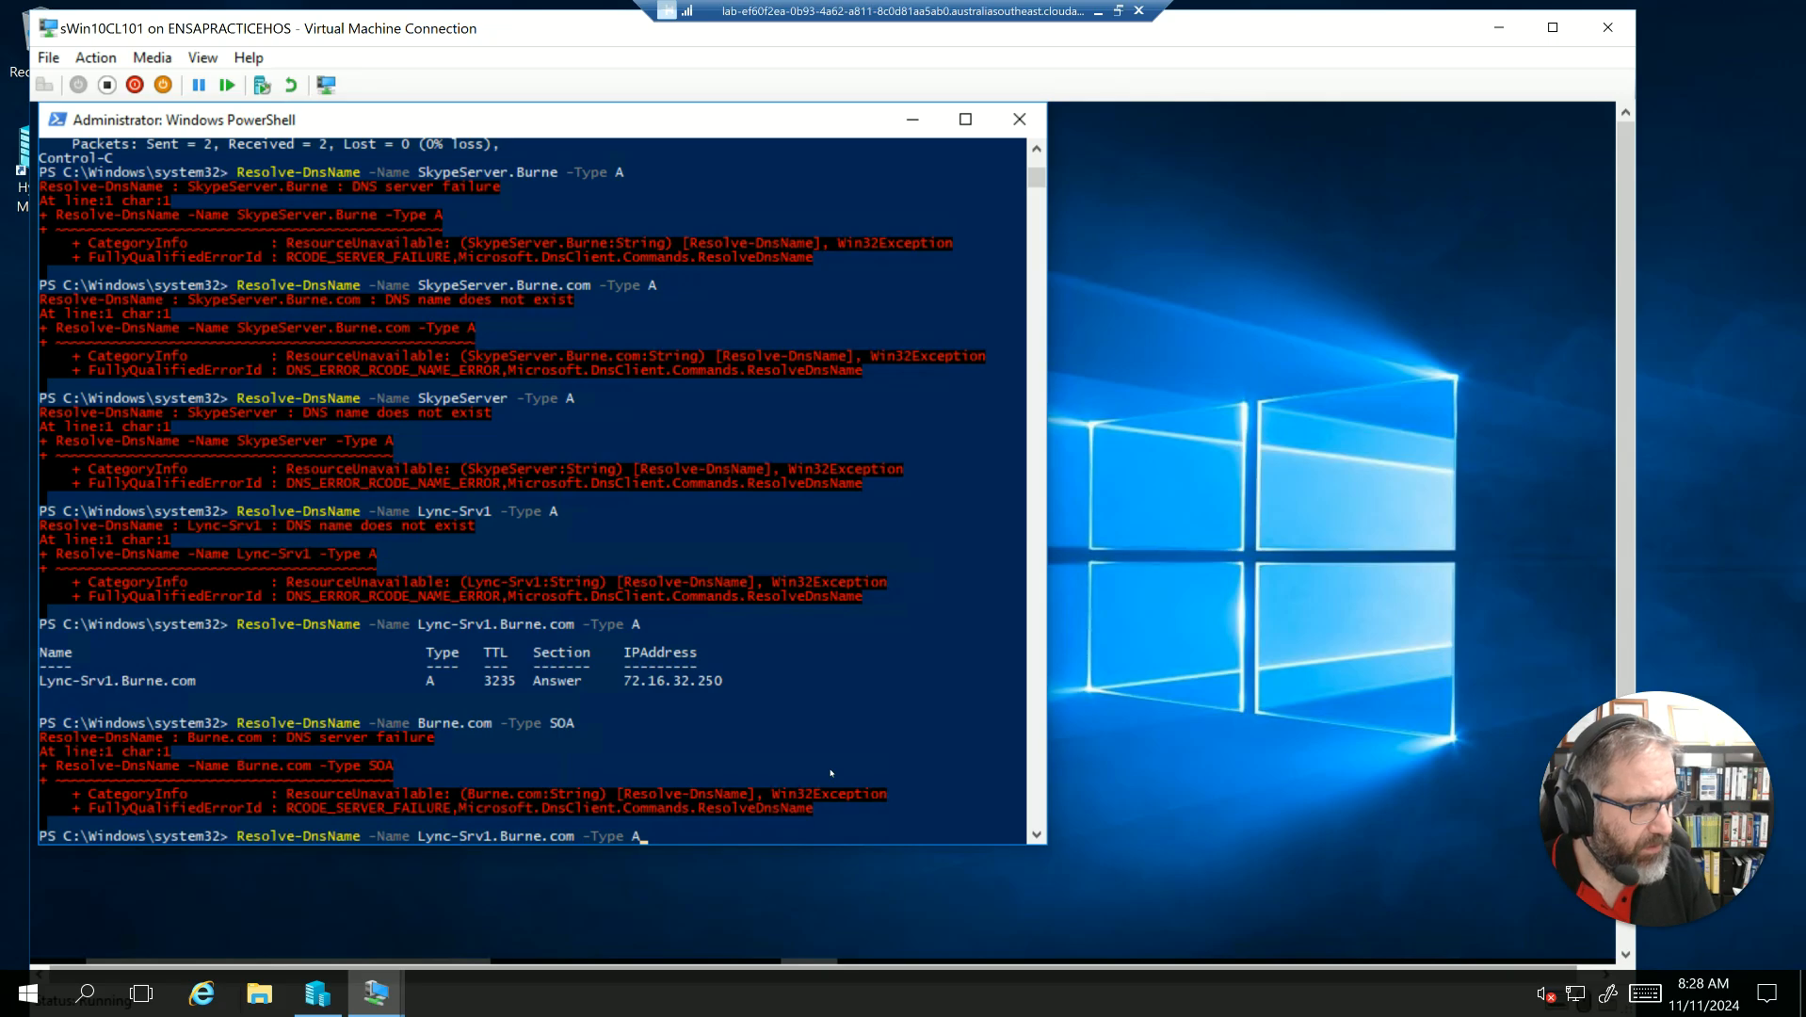
{"action": "key", "text": "Return"}
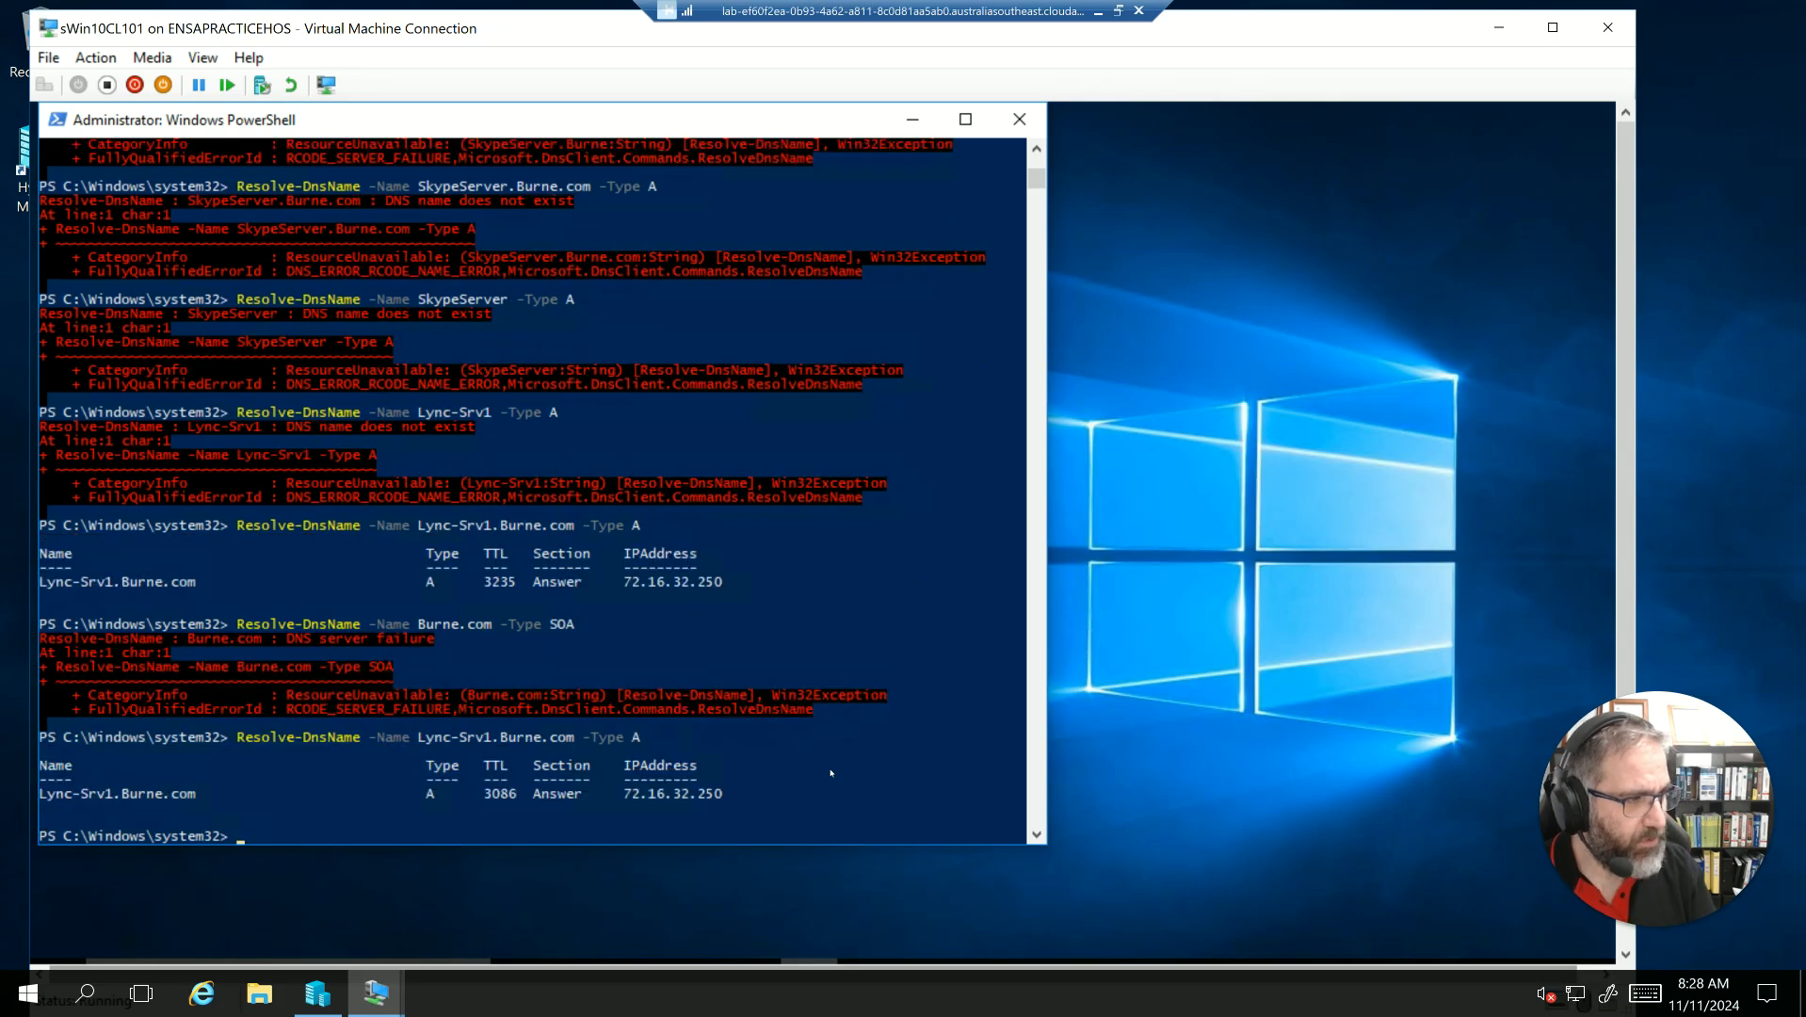
Query the alias with Resolve-DnsName -Name SkypeServer.Burne.com -Type A.
{"action": "key", "text": "Up"}
{"action": "key", "text": "Up"}
{"action": "key", "text": "Up"}
{"action": "key", "text": "Up"}
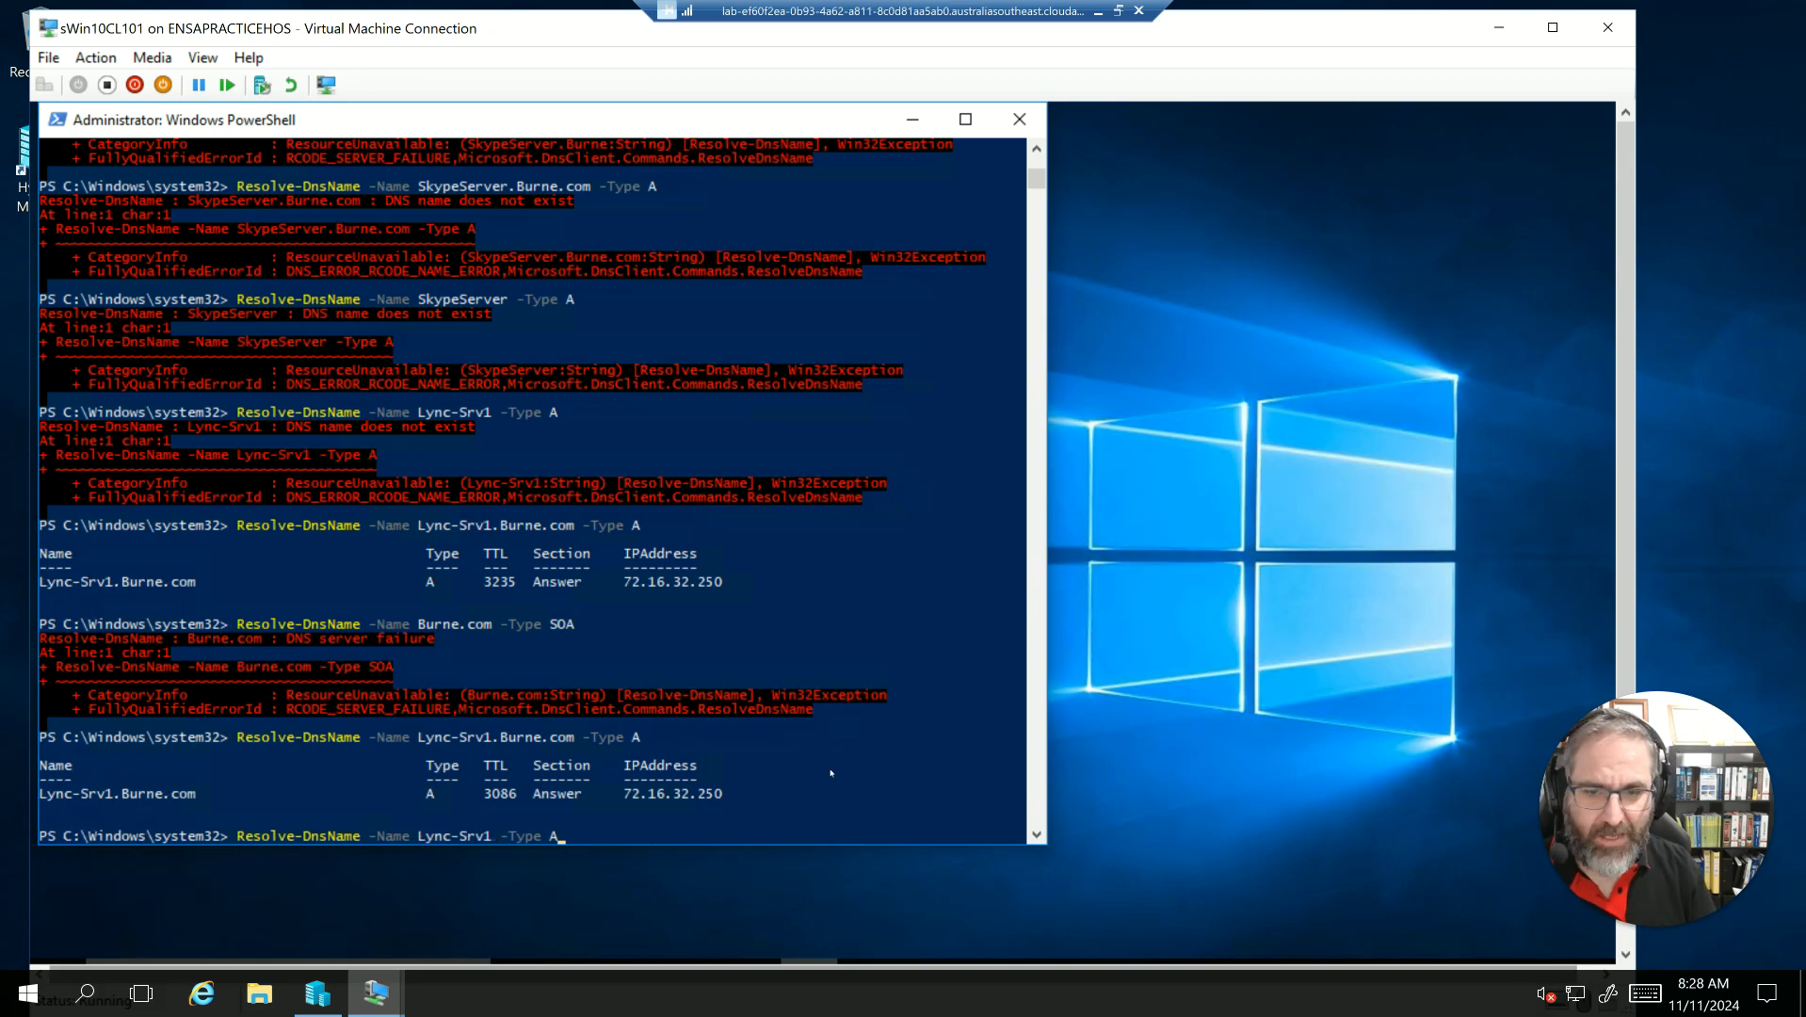
{"action": "key", "text": "Up"}
{"action": "key", "text": "Up"}
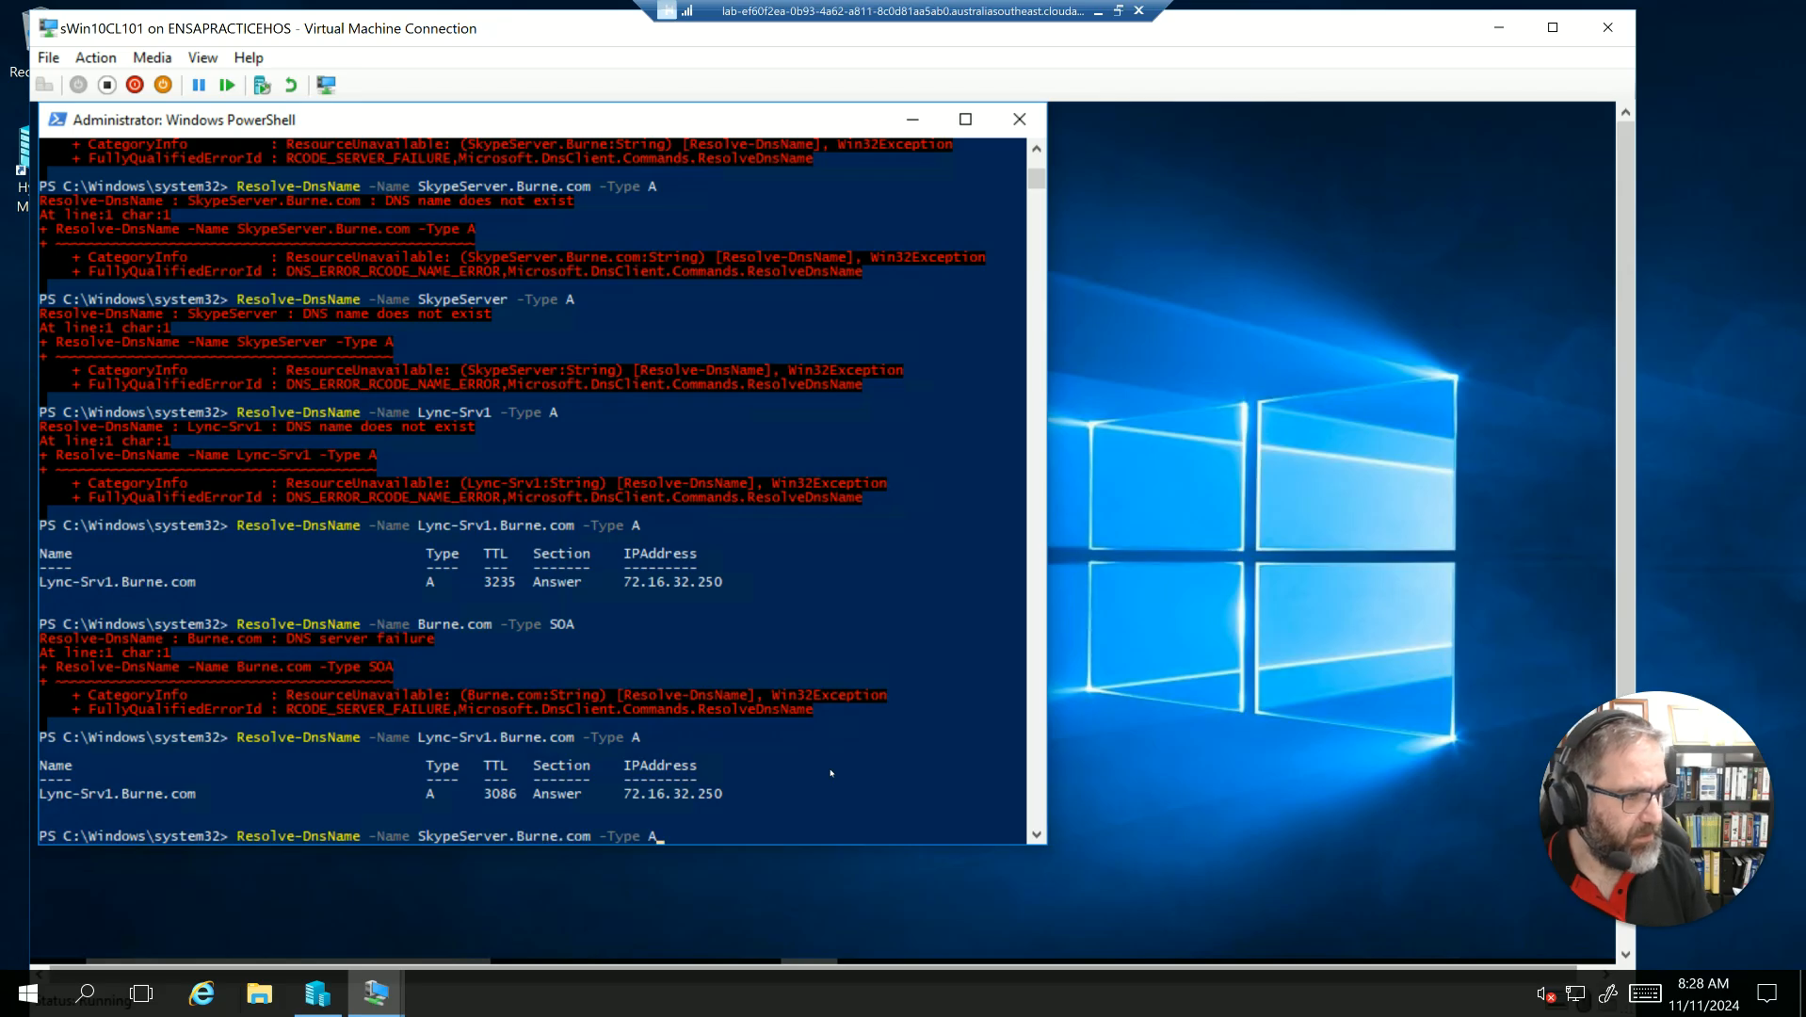
{"action": "key", "text": "Return"}
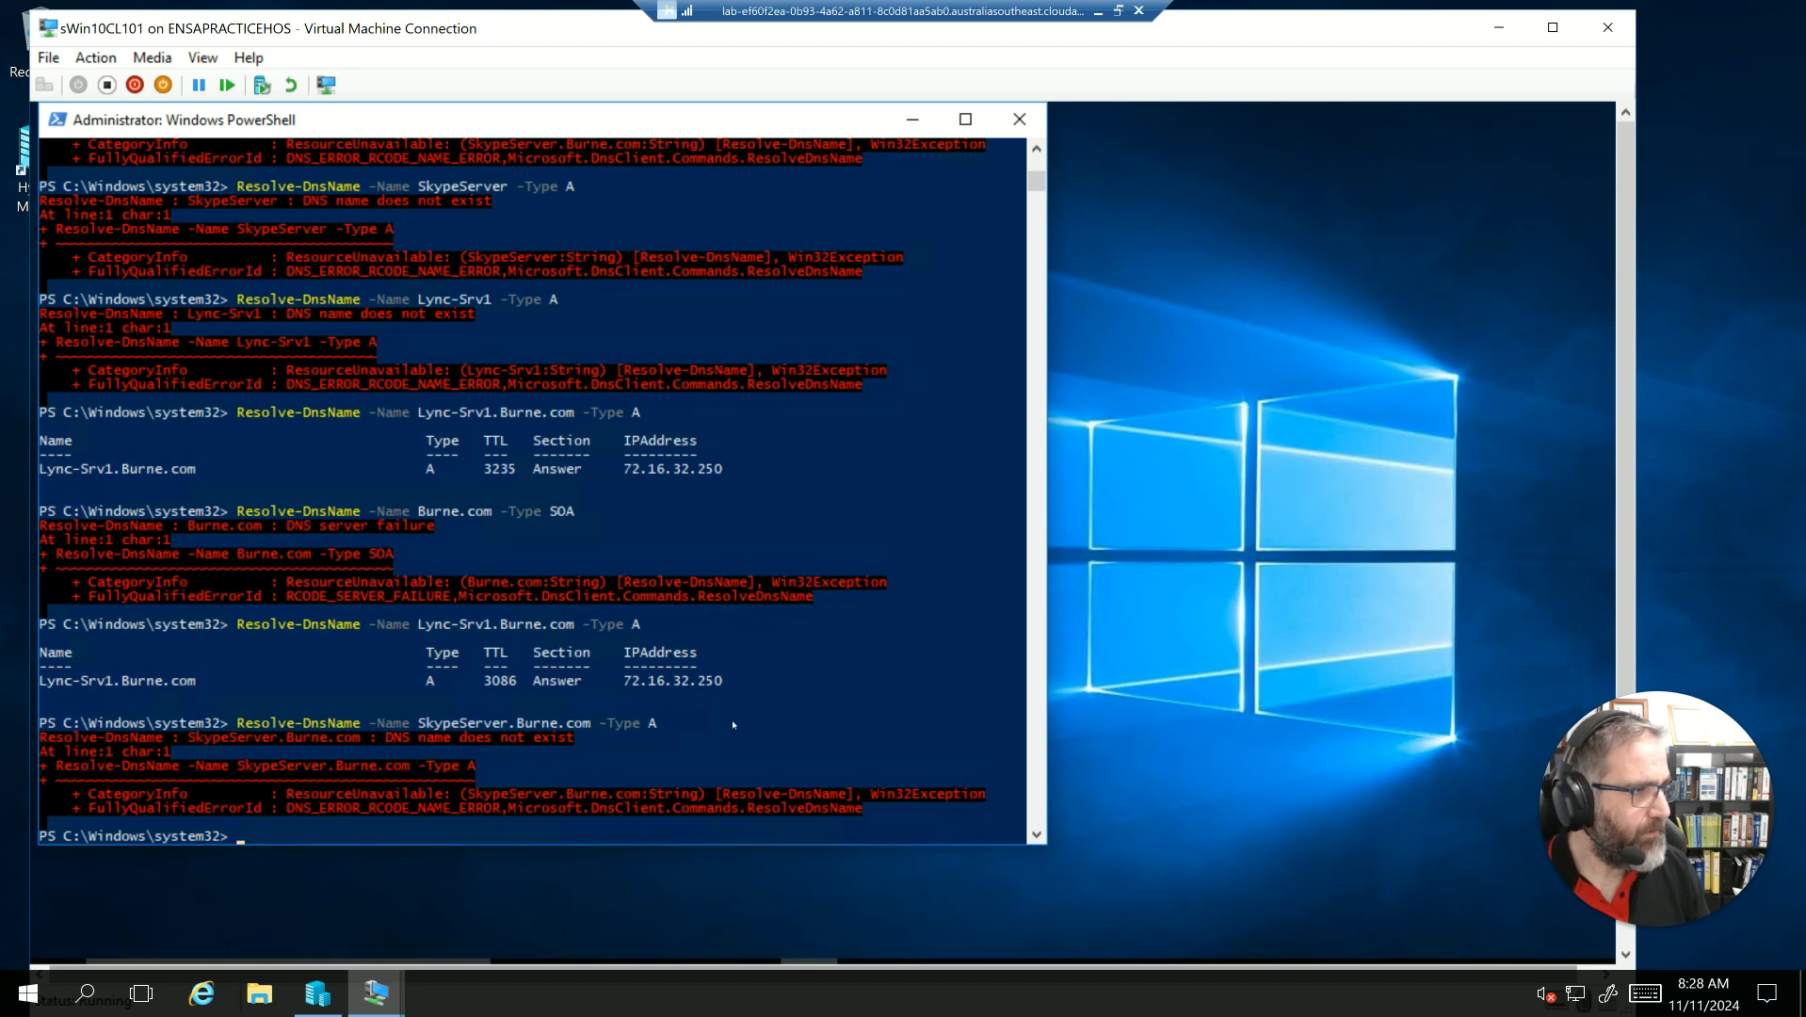
Highlight the IP address returned by the latest Lync-Srv1.Burne.com query and examine its first octet.
{"action": "left_click", "coordinate": [674, 710]}
{"action": "left_click_drag", "start_coordinate": [736, 682], "coordinate": [621, 677]}
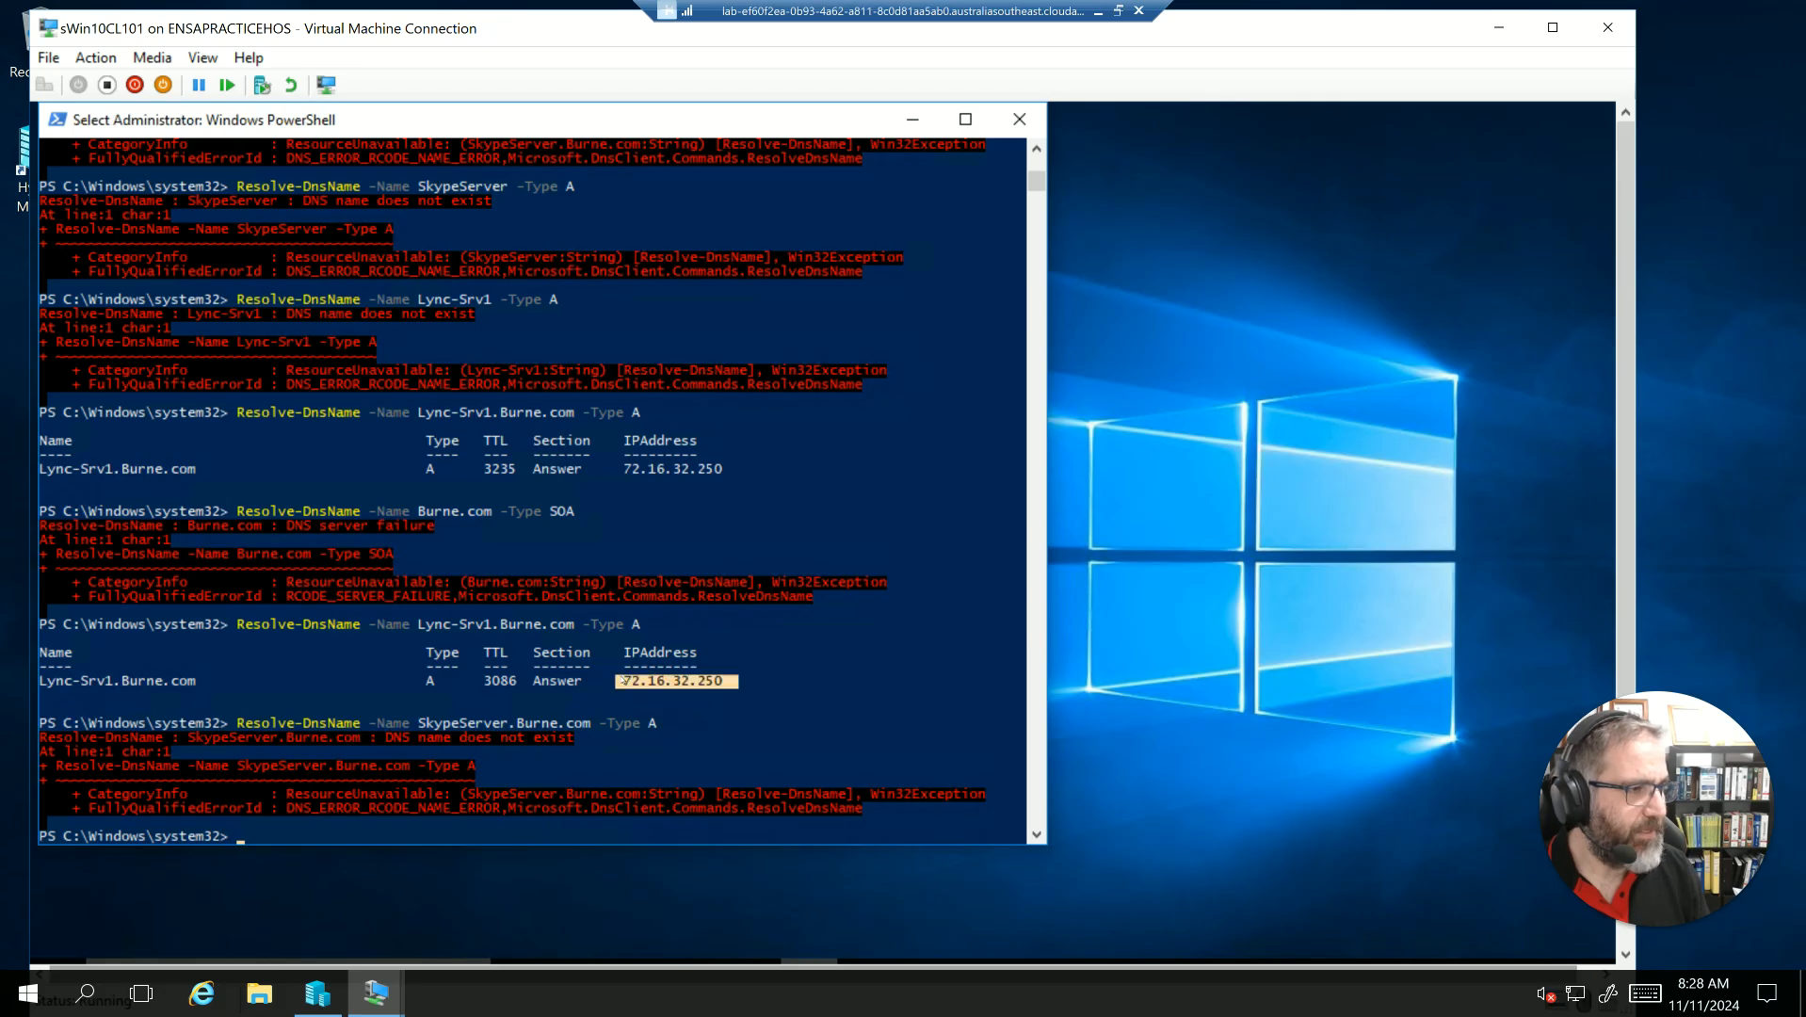
{"action": "left_click", "coordinate": [626, 681]}
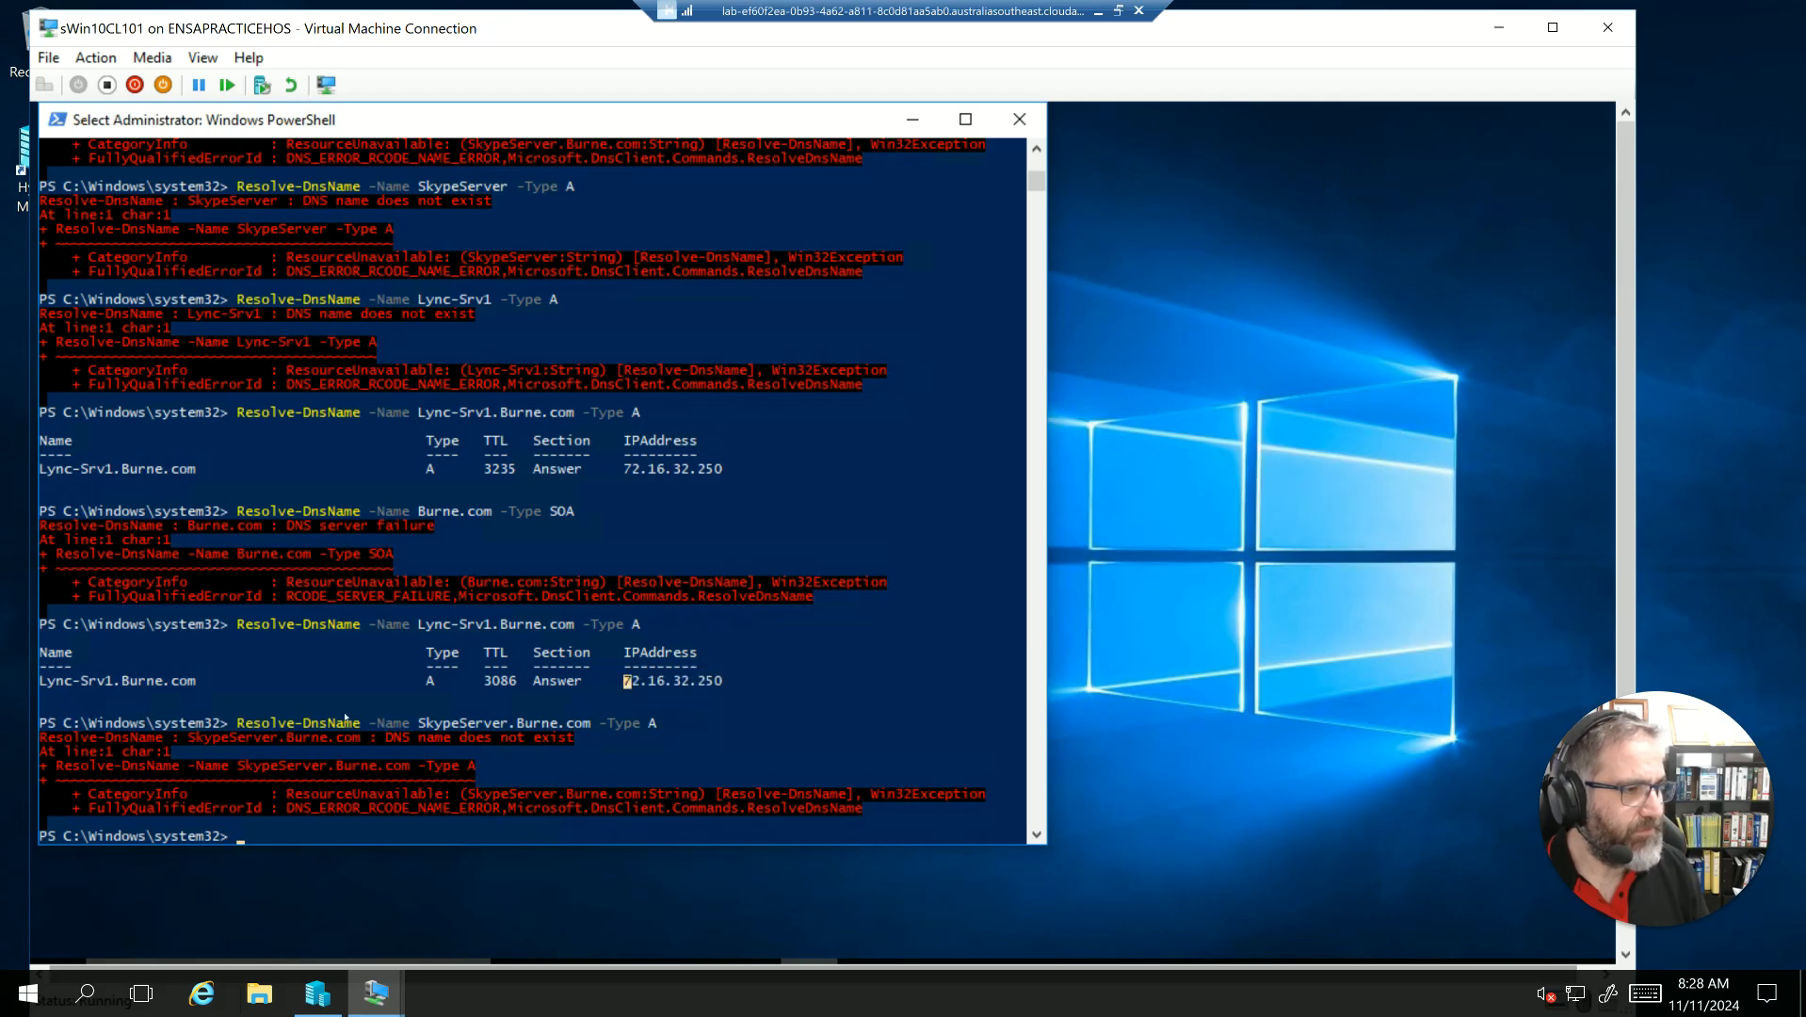
Flush the client's DNS resolver cache with ipconfig /flushdns.
{"action": "left_click", "coordinate": [267, 836]}
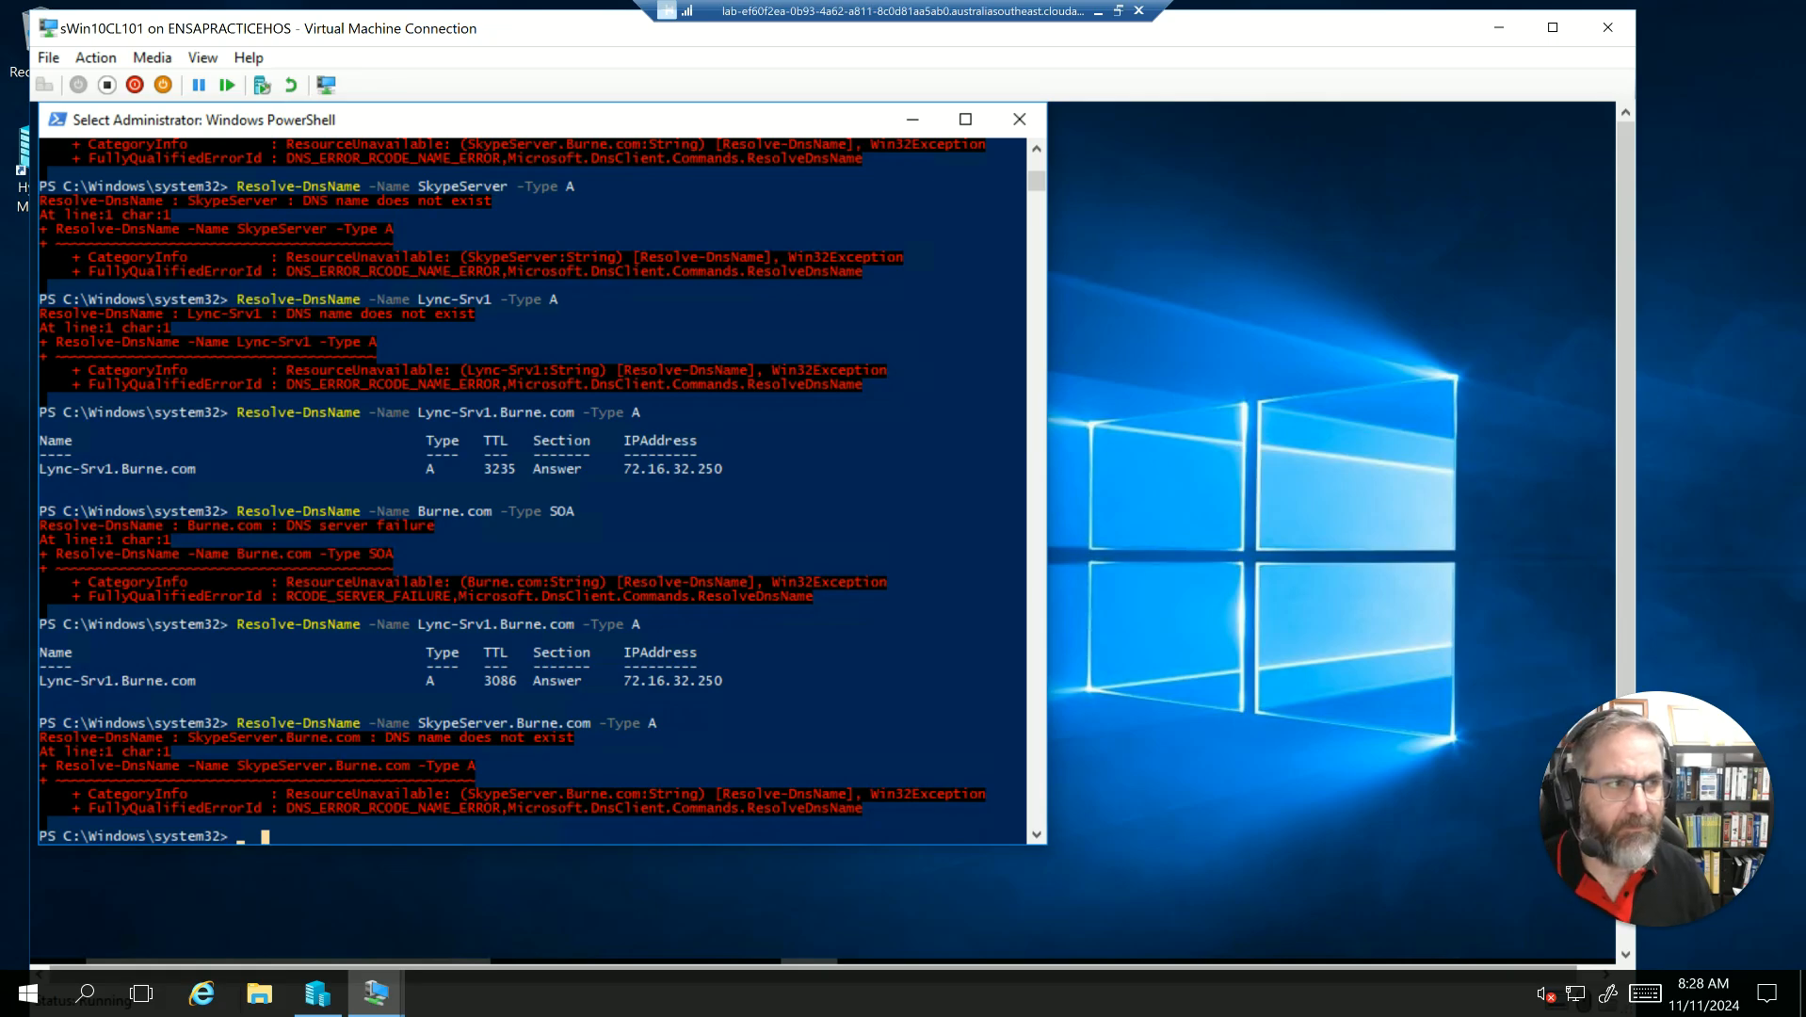
{"action": "key", "text": "Escape"}
{"action": "type", "text": "ipconfig /flush"}
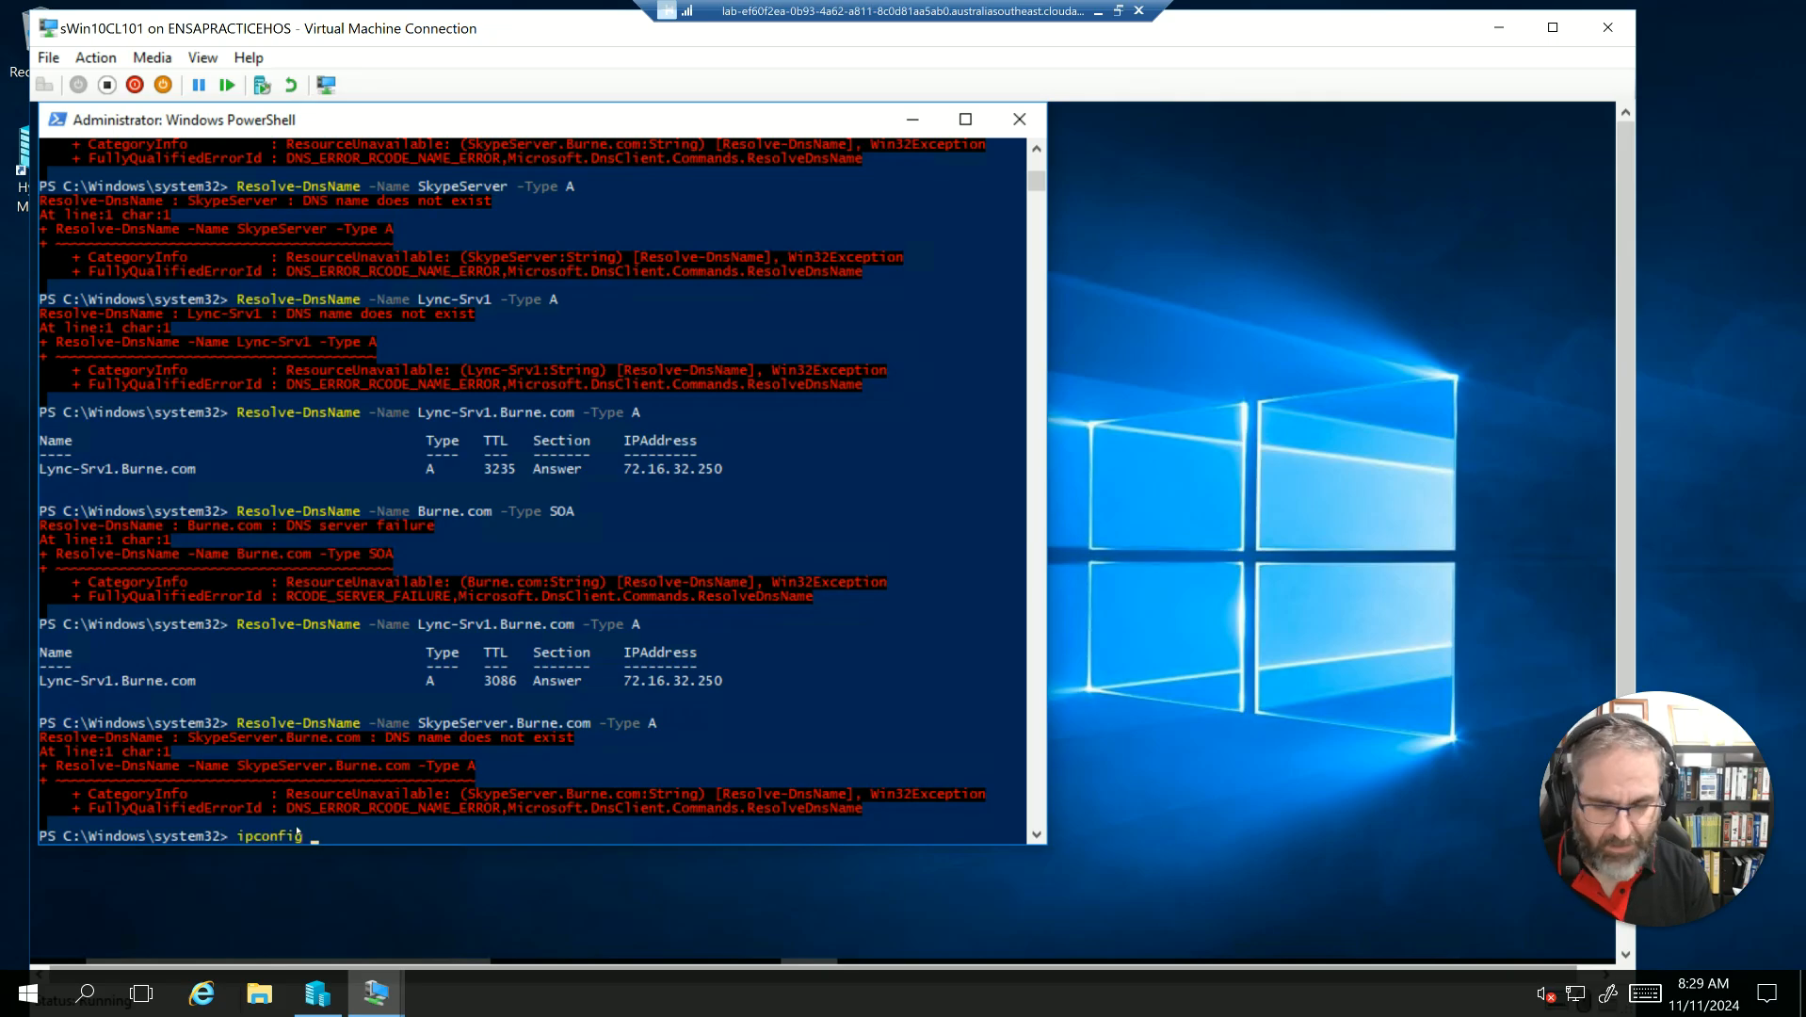
{"action": "type", "text": "dns"}
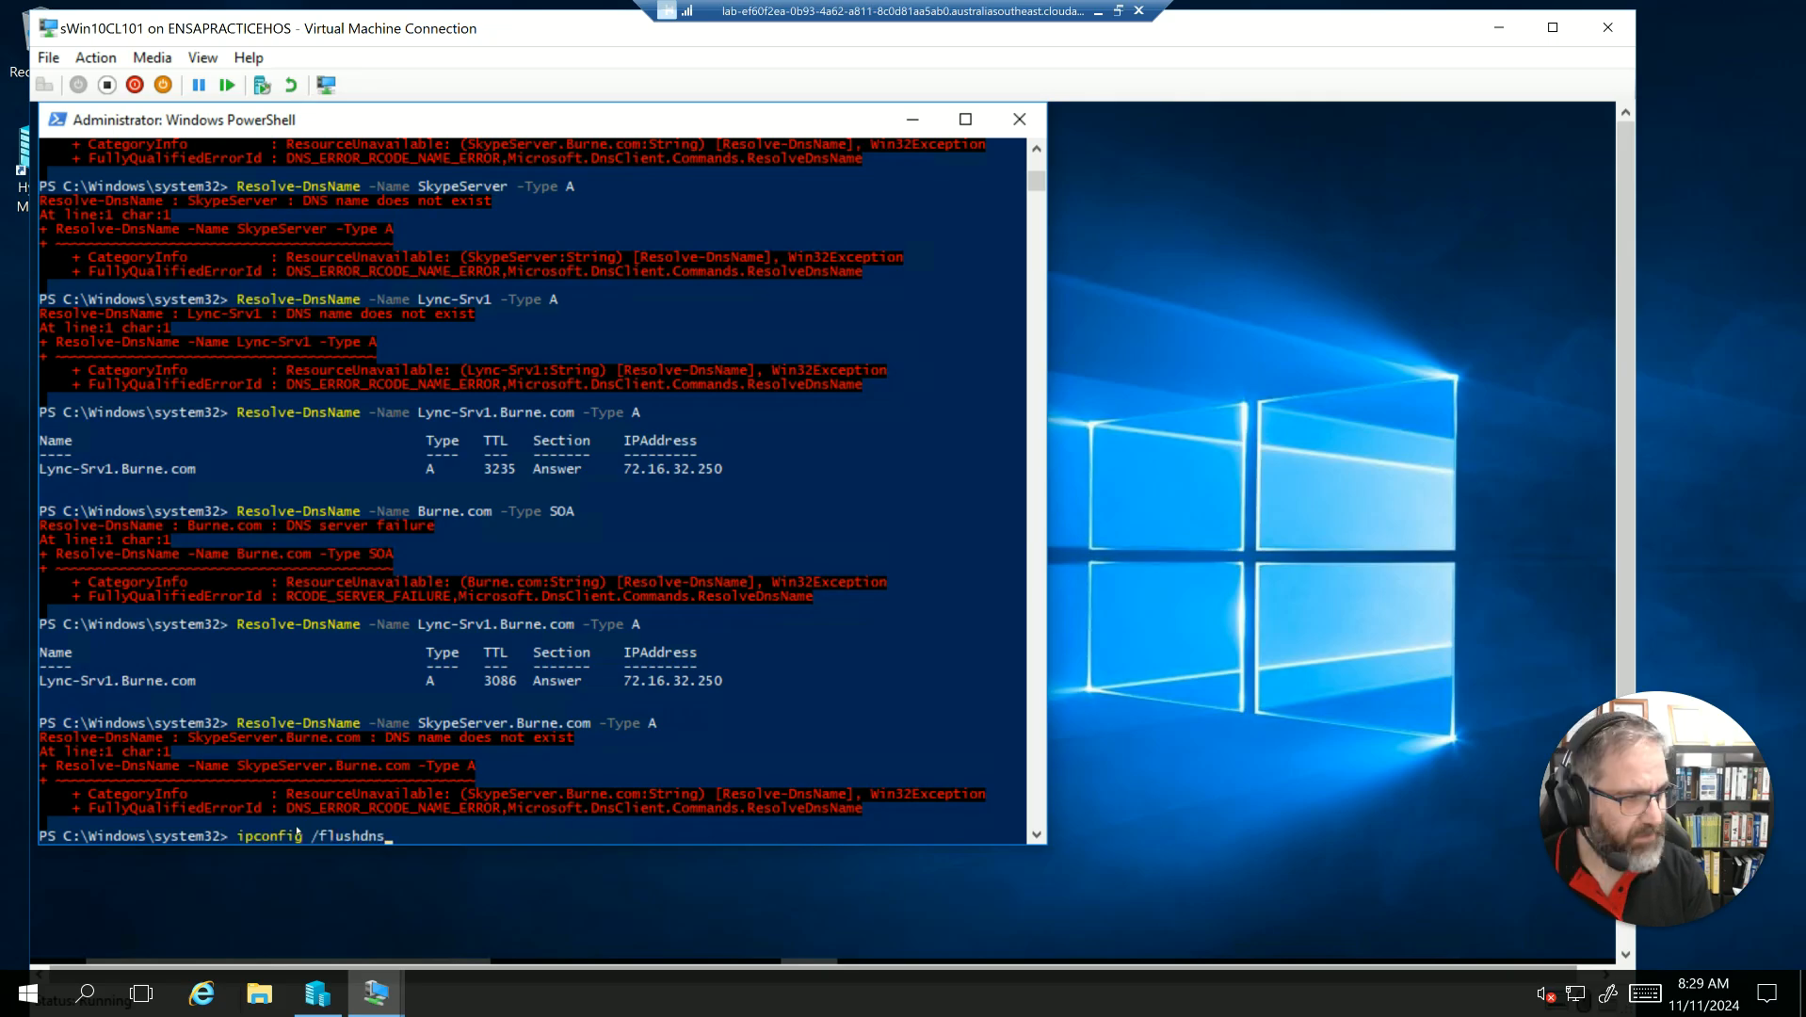
{"action": "key", "text": "Return"}
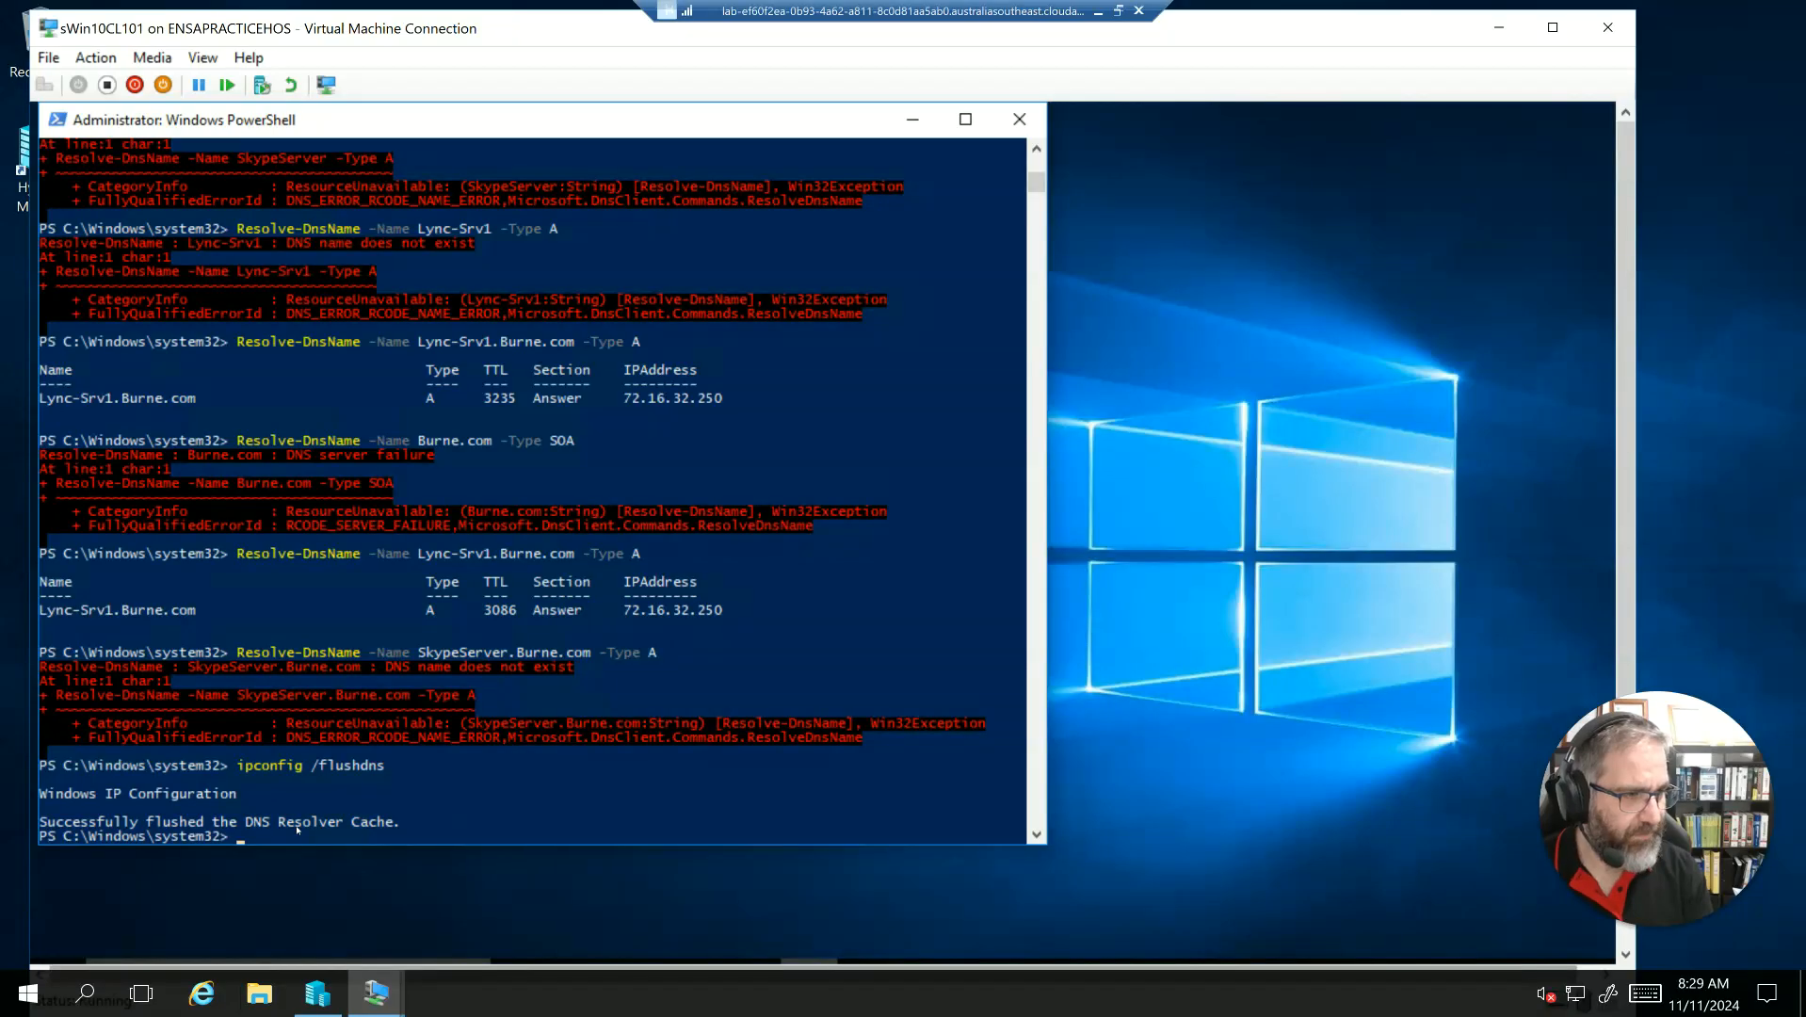
Repeat the Resolve-DnsName query for Burne.com with type SOA.
{"action": "key", "text": "Up"}
{"action": "key", "text": "Up"}
{"action": "key", "text": "Up"}
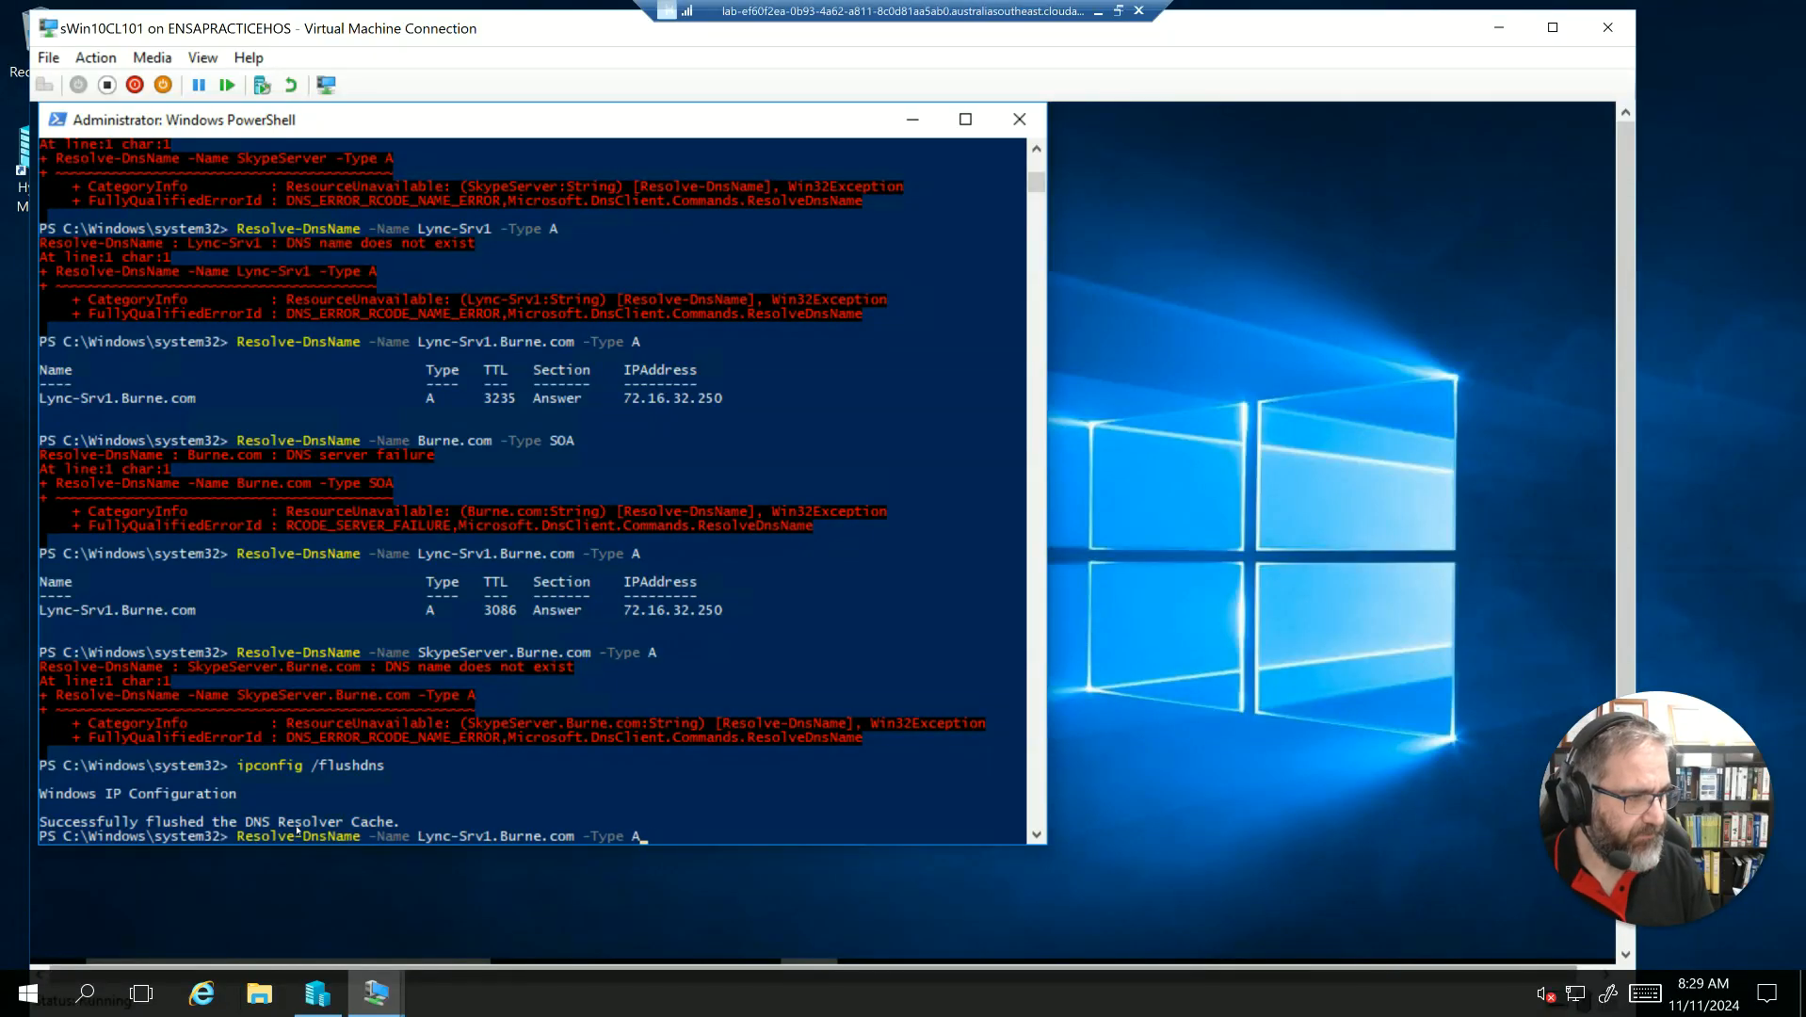
{"action": "key", "text": "Up"}
{"action": "key", "text": "Return"}
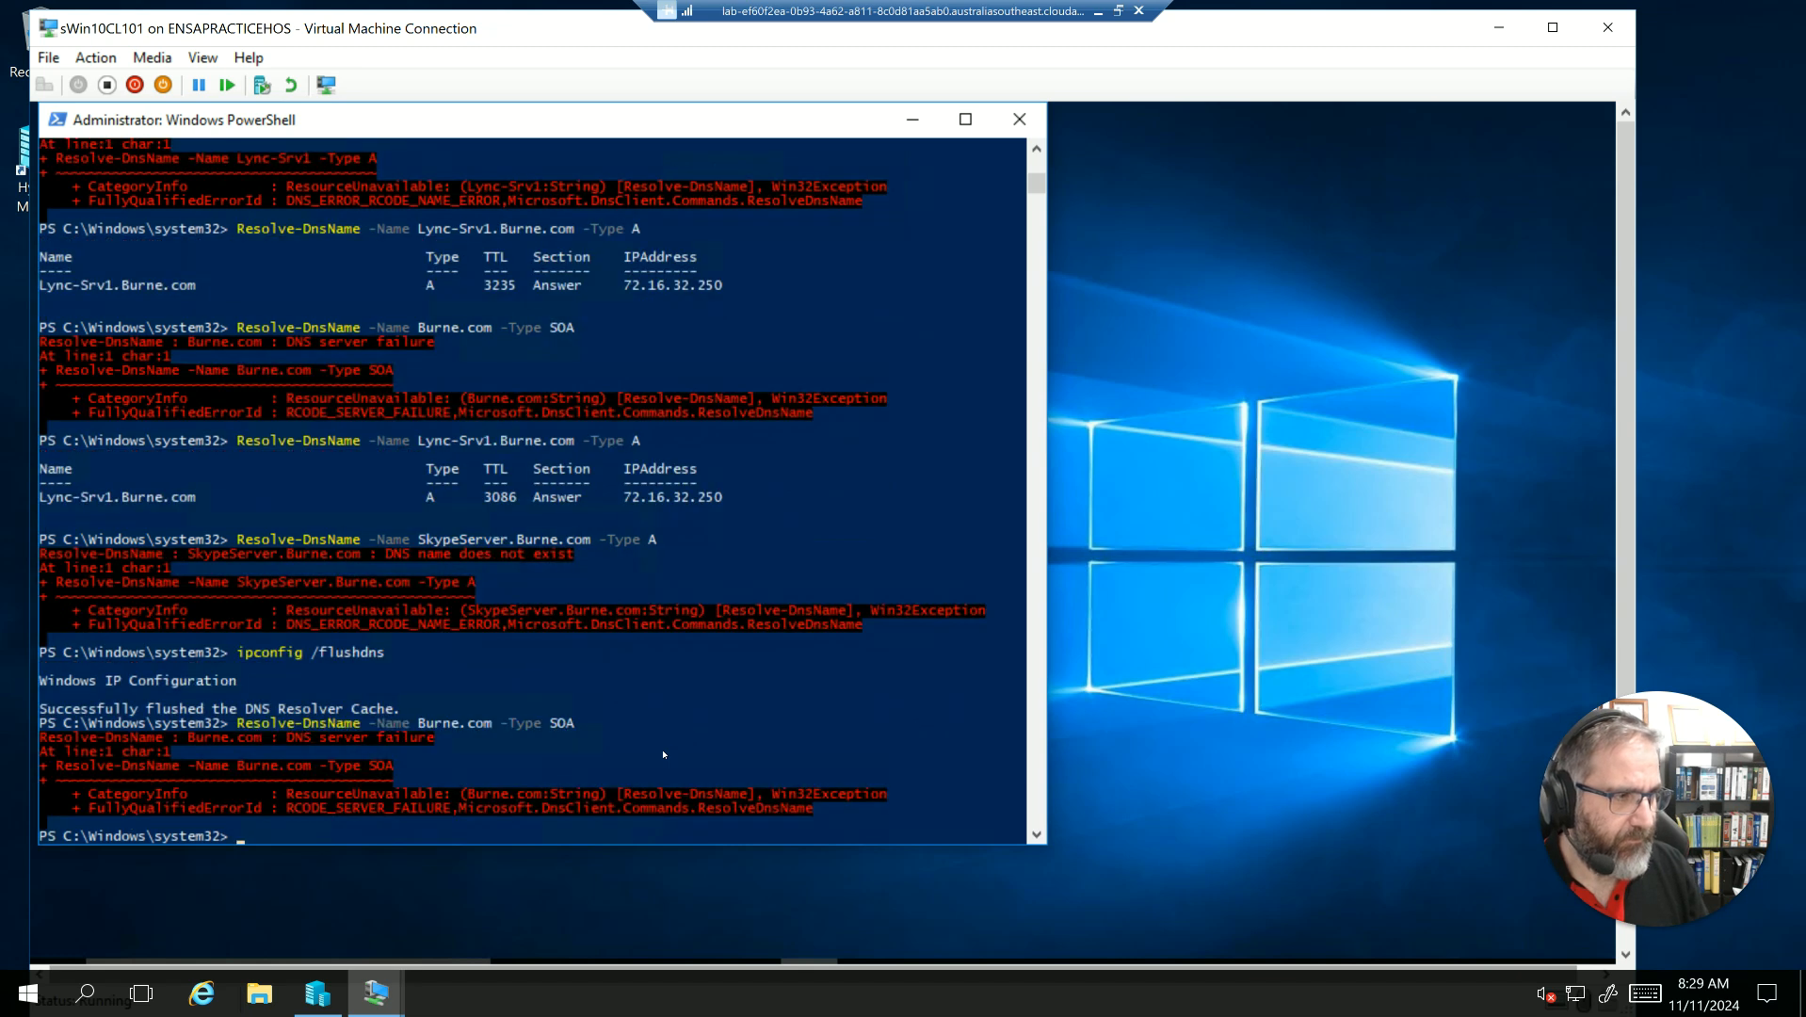
Rerun the type A query for Lync-Srv1.Burne.com and check the returned IP address.
{"action": "key", "text": "Up"}
{"action": "key", "text": "Up"}
{"action": "key", "text": "Up"}
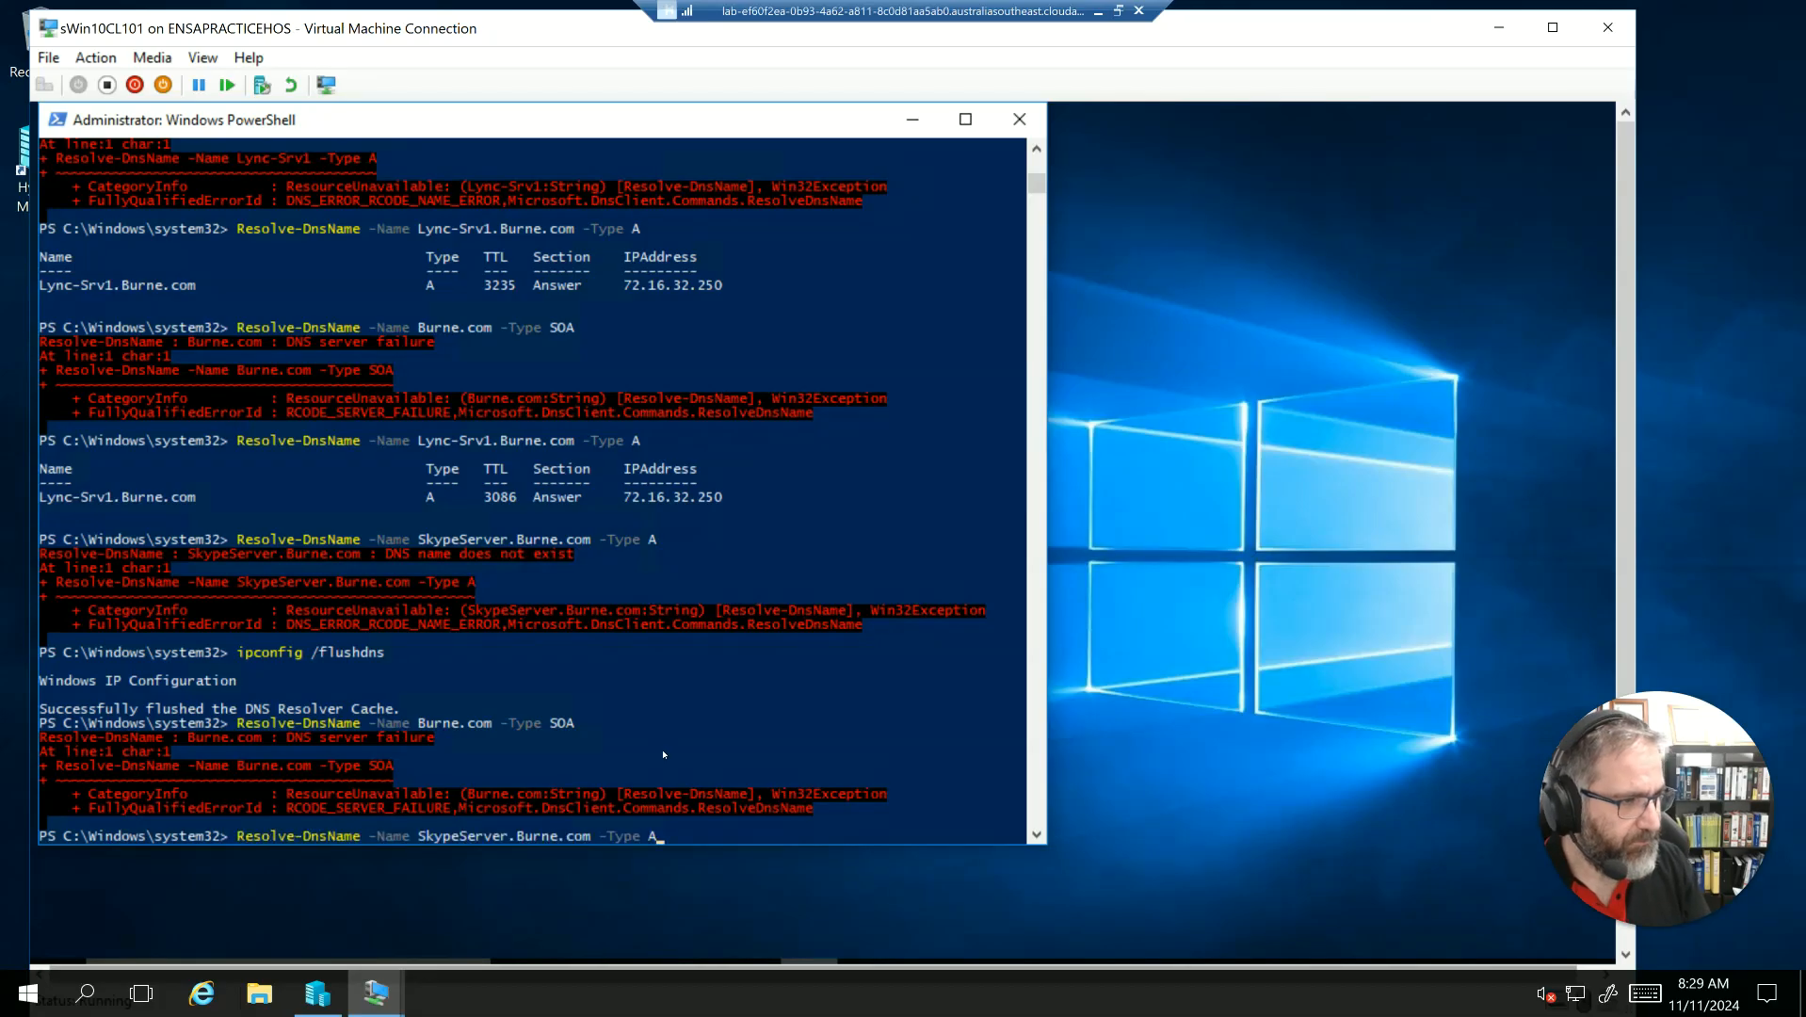
{"action": "key", "text": "Up"}
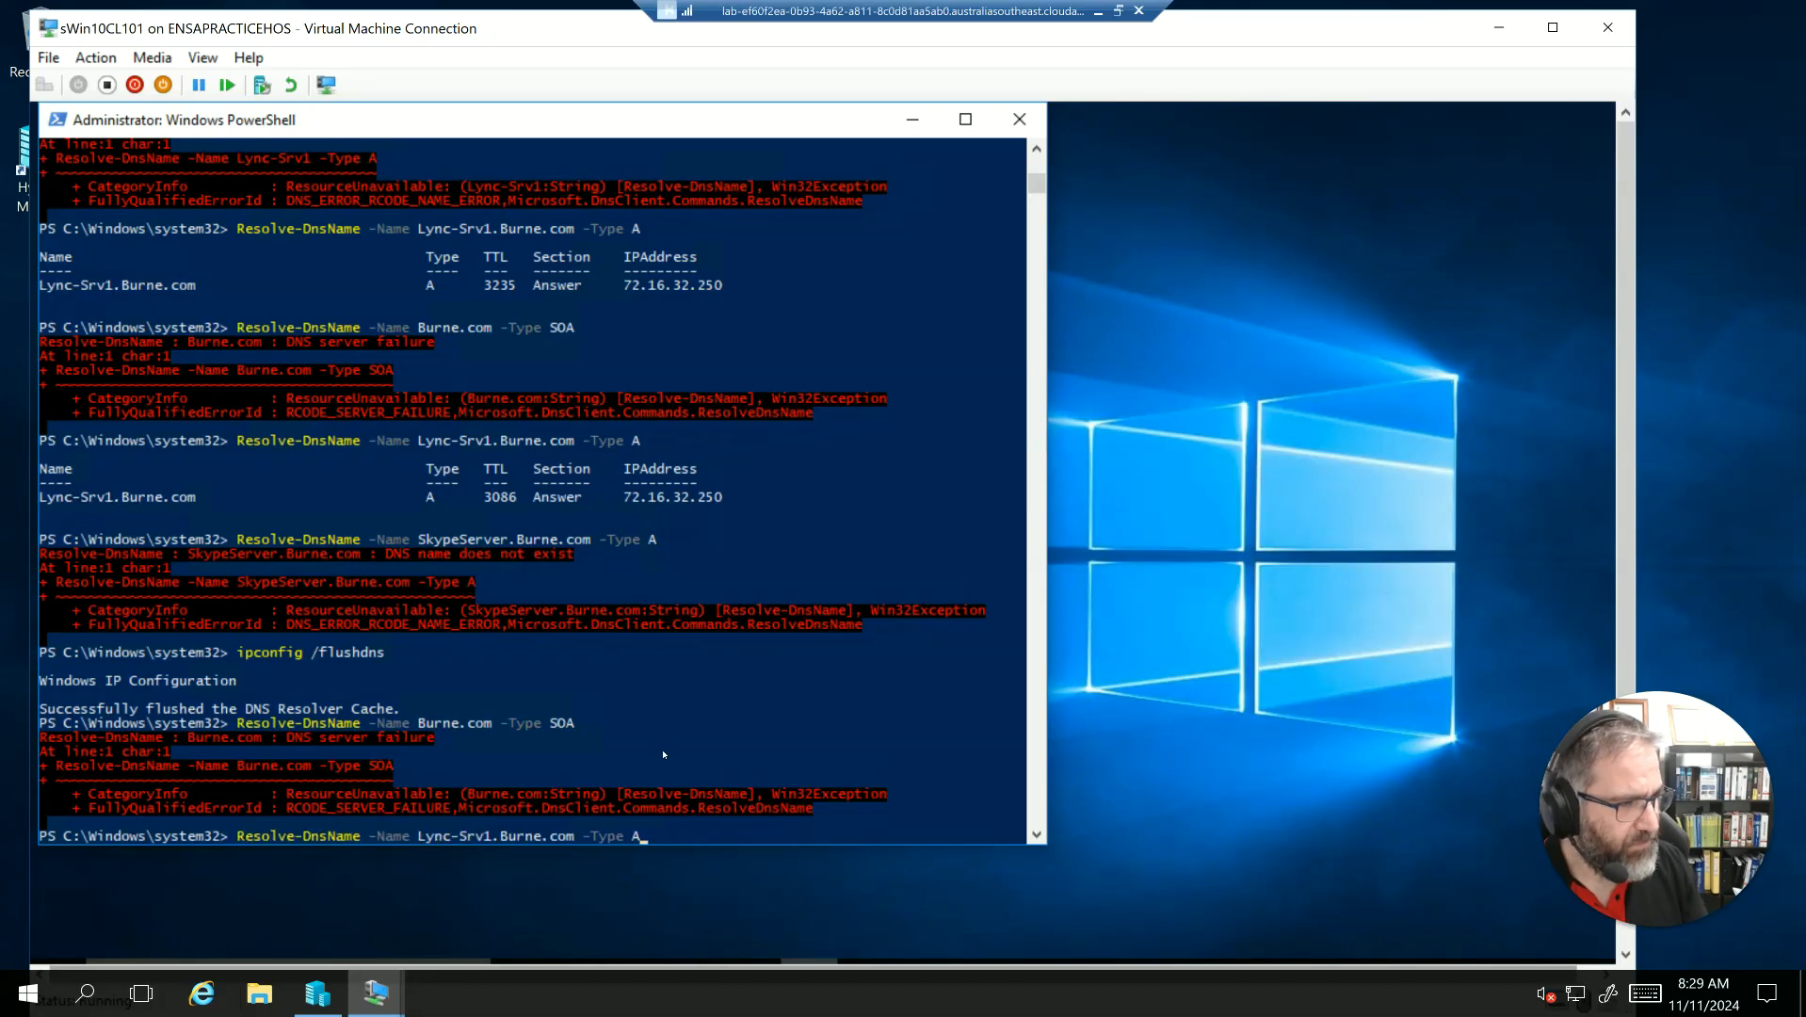
{"action": "key", "text": "Return"}
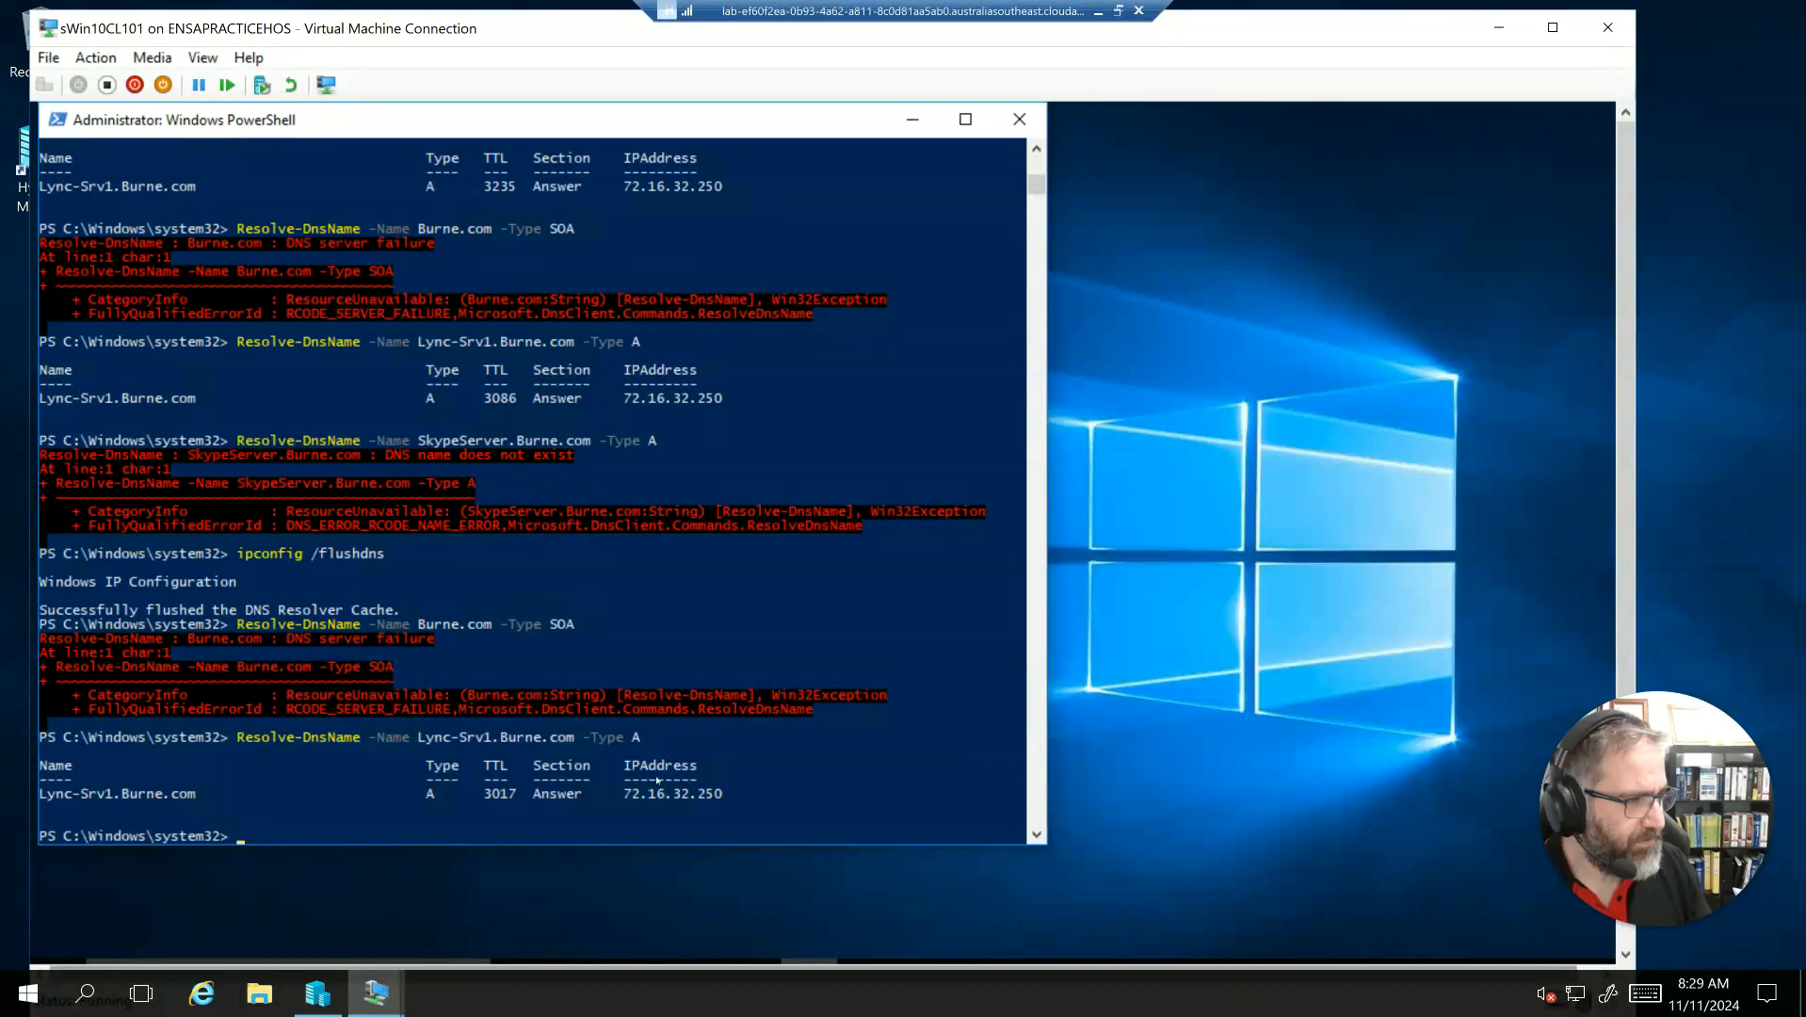
{"action": "left_click_drag", "start_coordinate": [626, 794], "coordinate": [721, 797]}
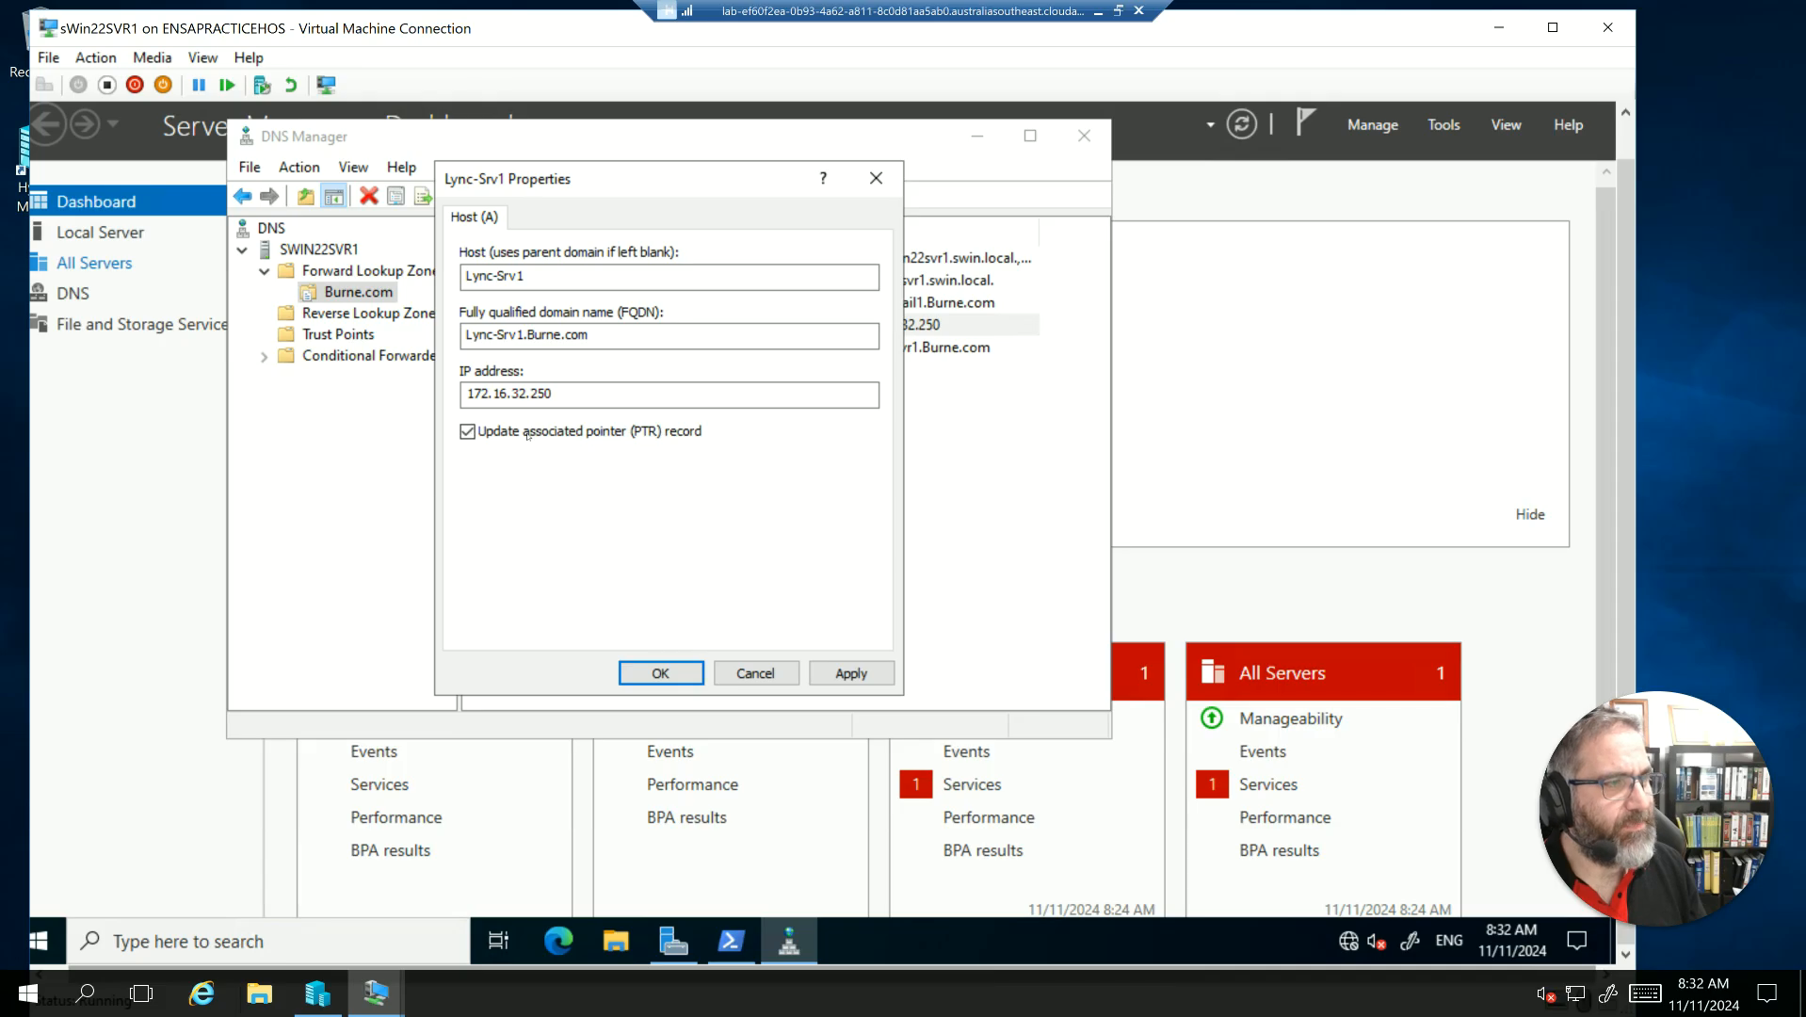
Save the Lync-Srv1 host record on sWin22SVR1 with the associated pointer (PTR) update enabled, and delete the record from Burne.com.
{"action": "left_click", "coordinate": [650, 672]}
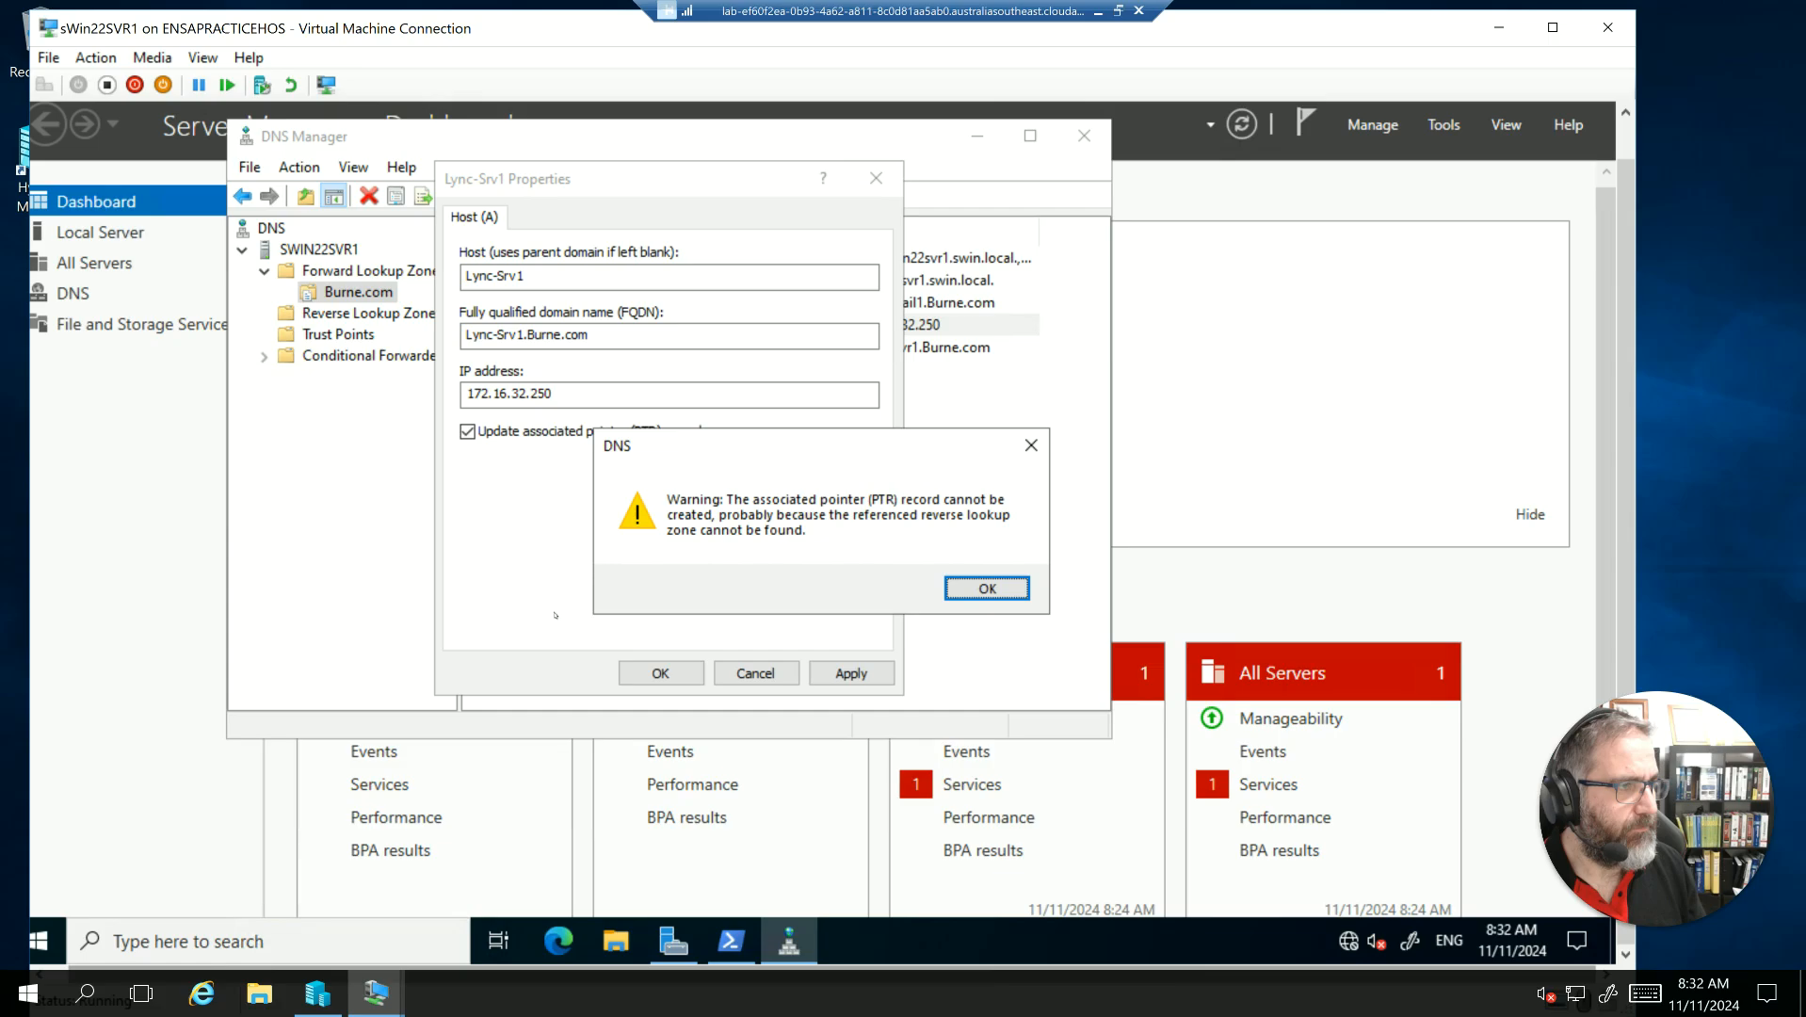
{"action": "left_click", "coordinate": [979, 588]}
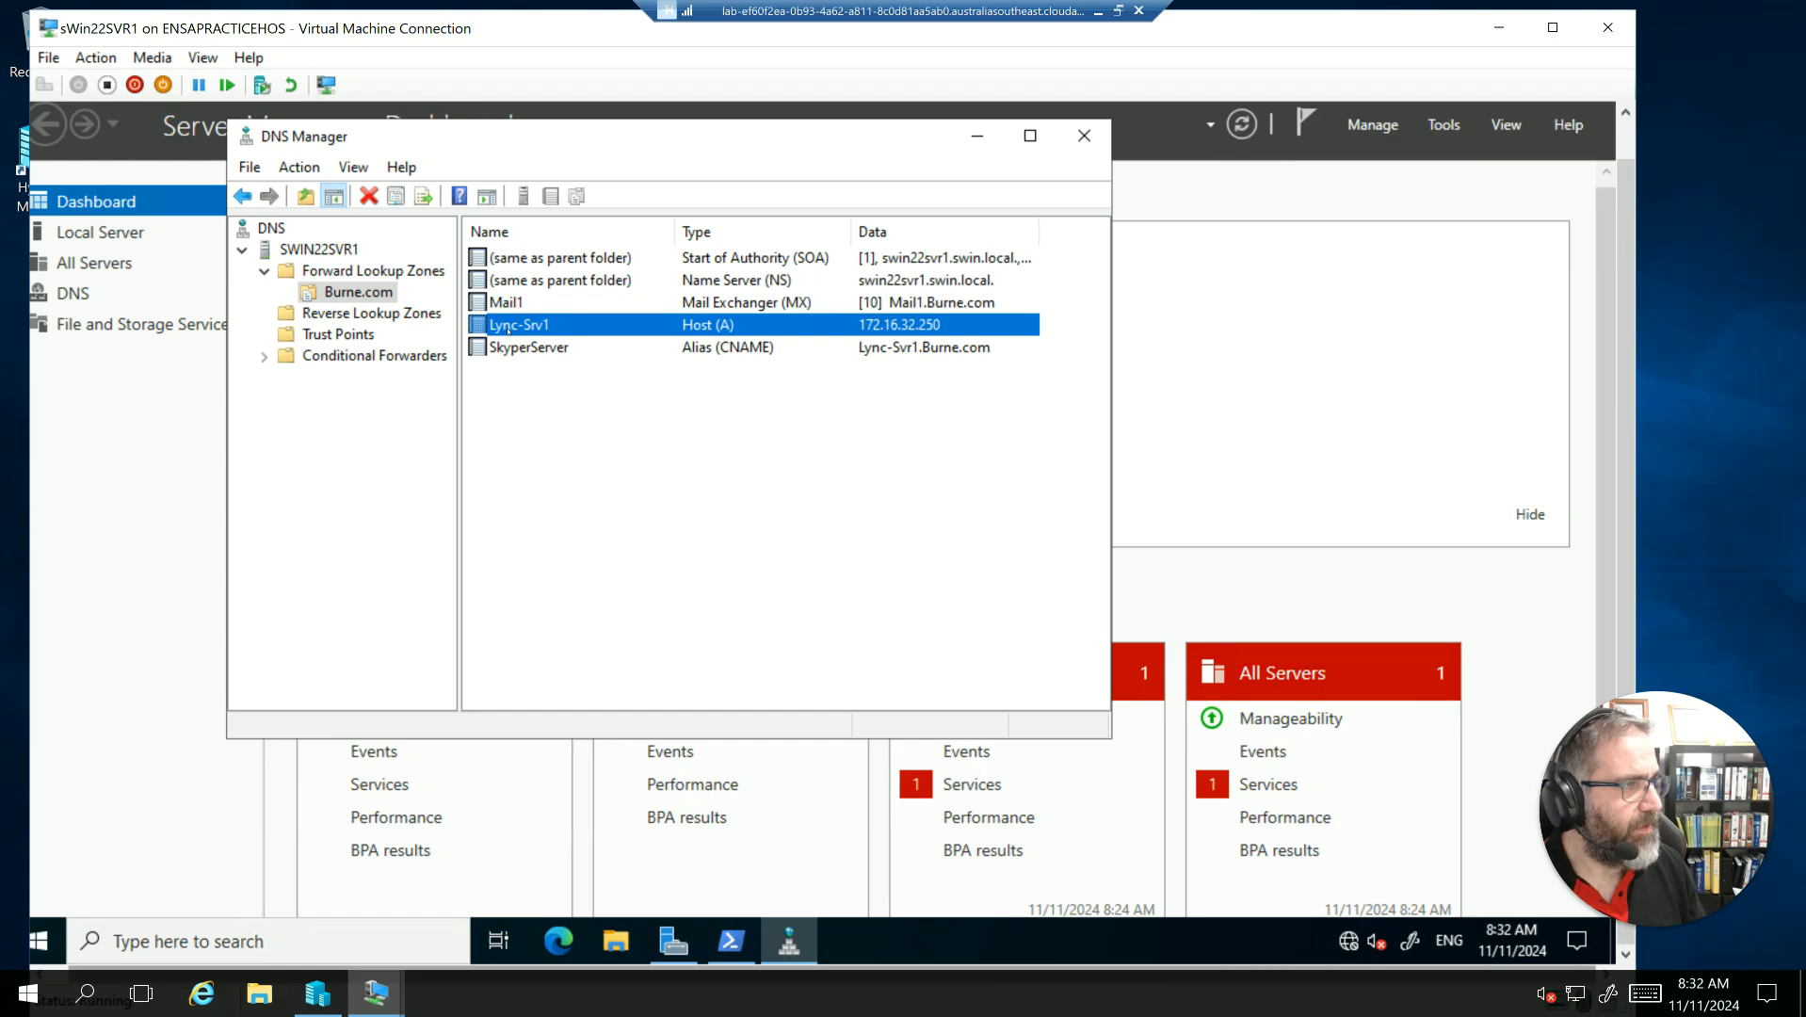
{"action": "right_click", "coordinate": [506, 331]}
{"action": "left_click", "coordinate": [563, 351]}
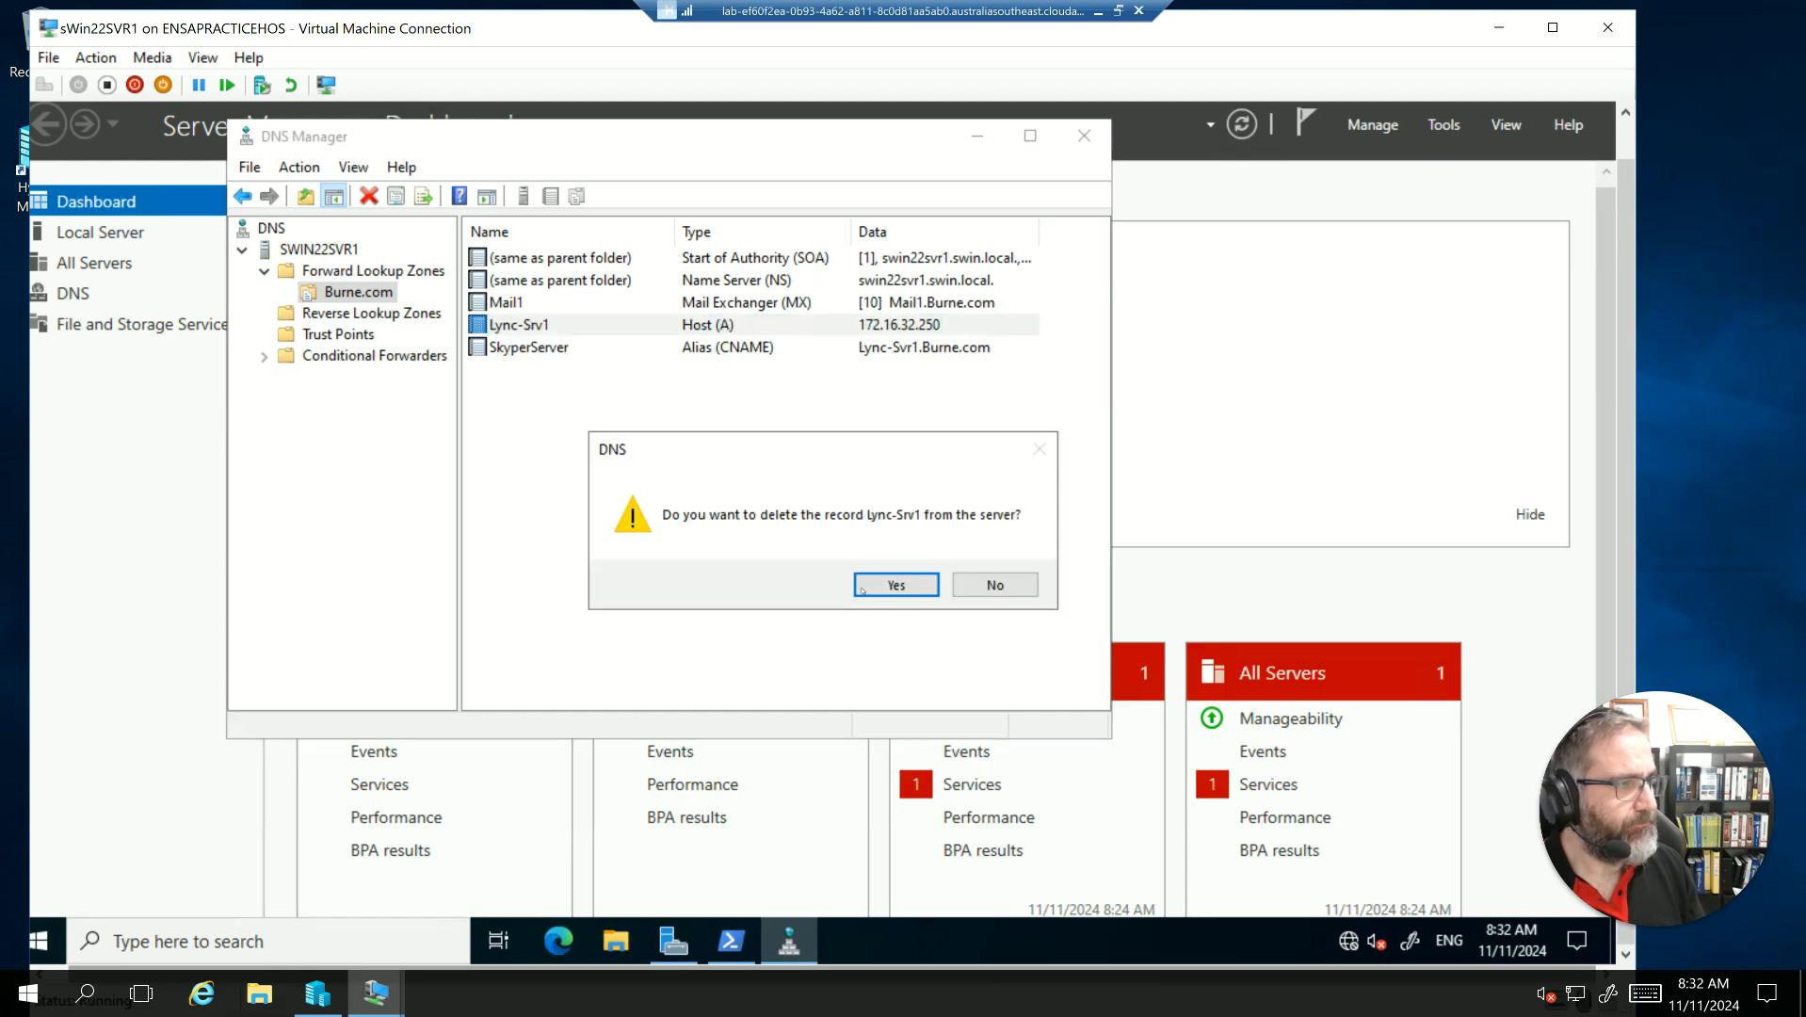
{"action": "left_click", "coordinate": [864, 587]}
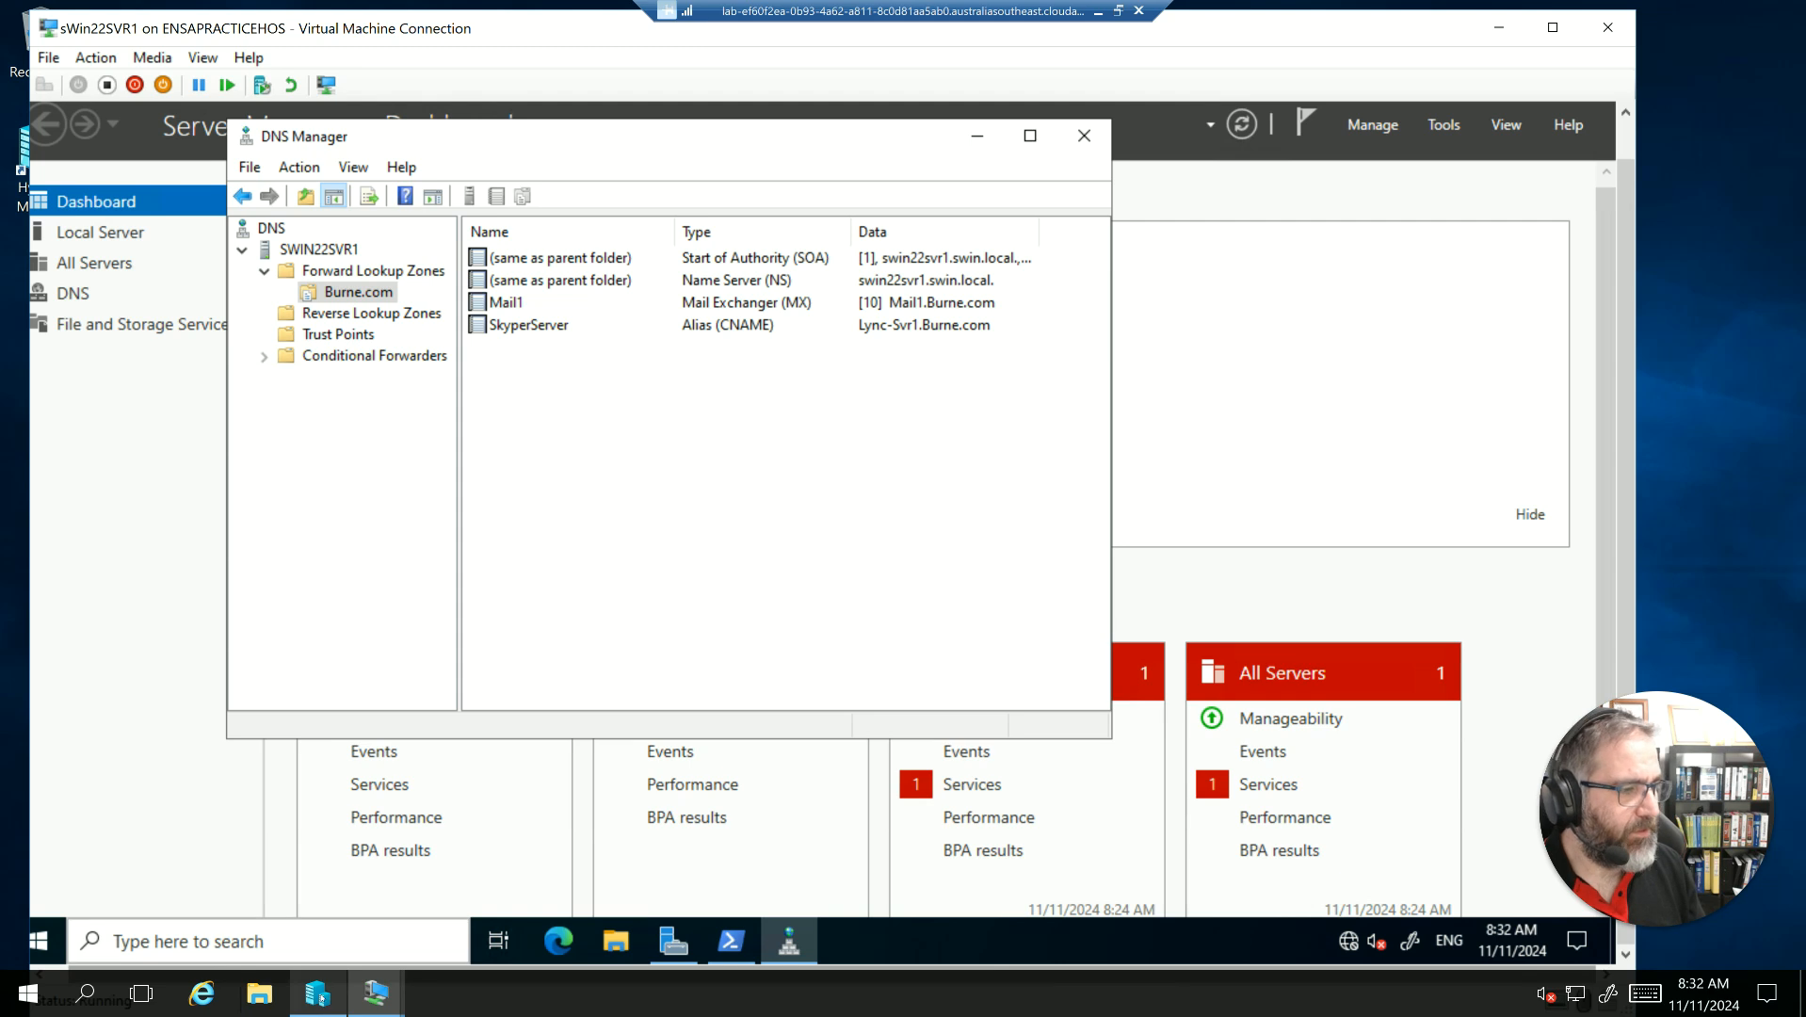
Switch to the sWin10CL101 client and flush its DNS cache with ipconfig /flushdns.
{"action": "left_click", "coordinate": [376, 991]}
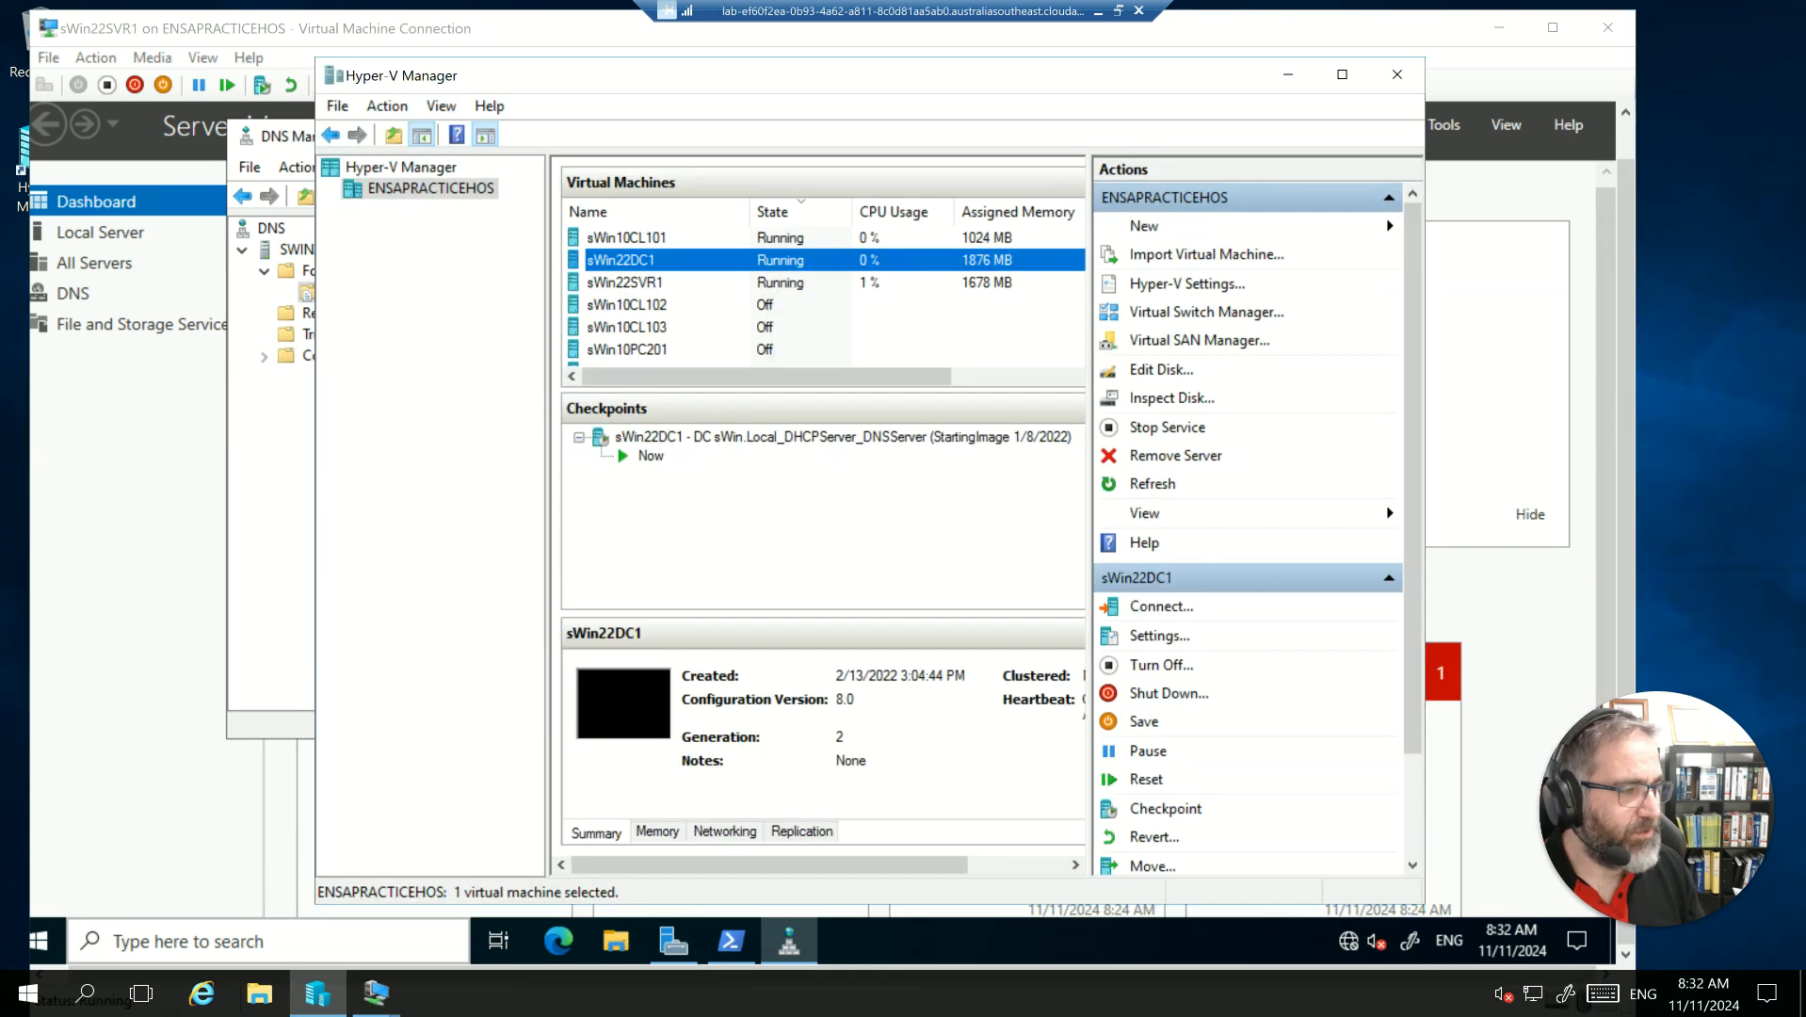
{"action": "left_click", "coordinate": [373, 996]}
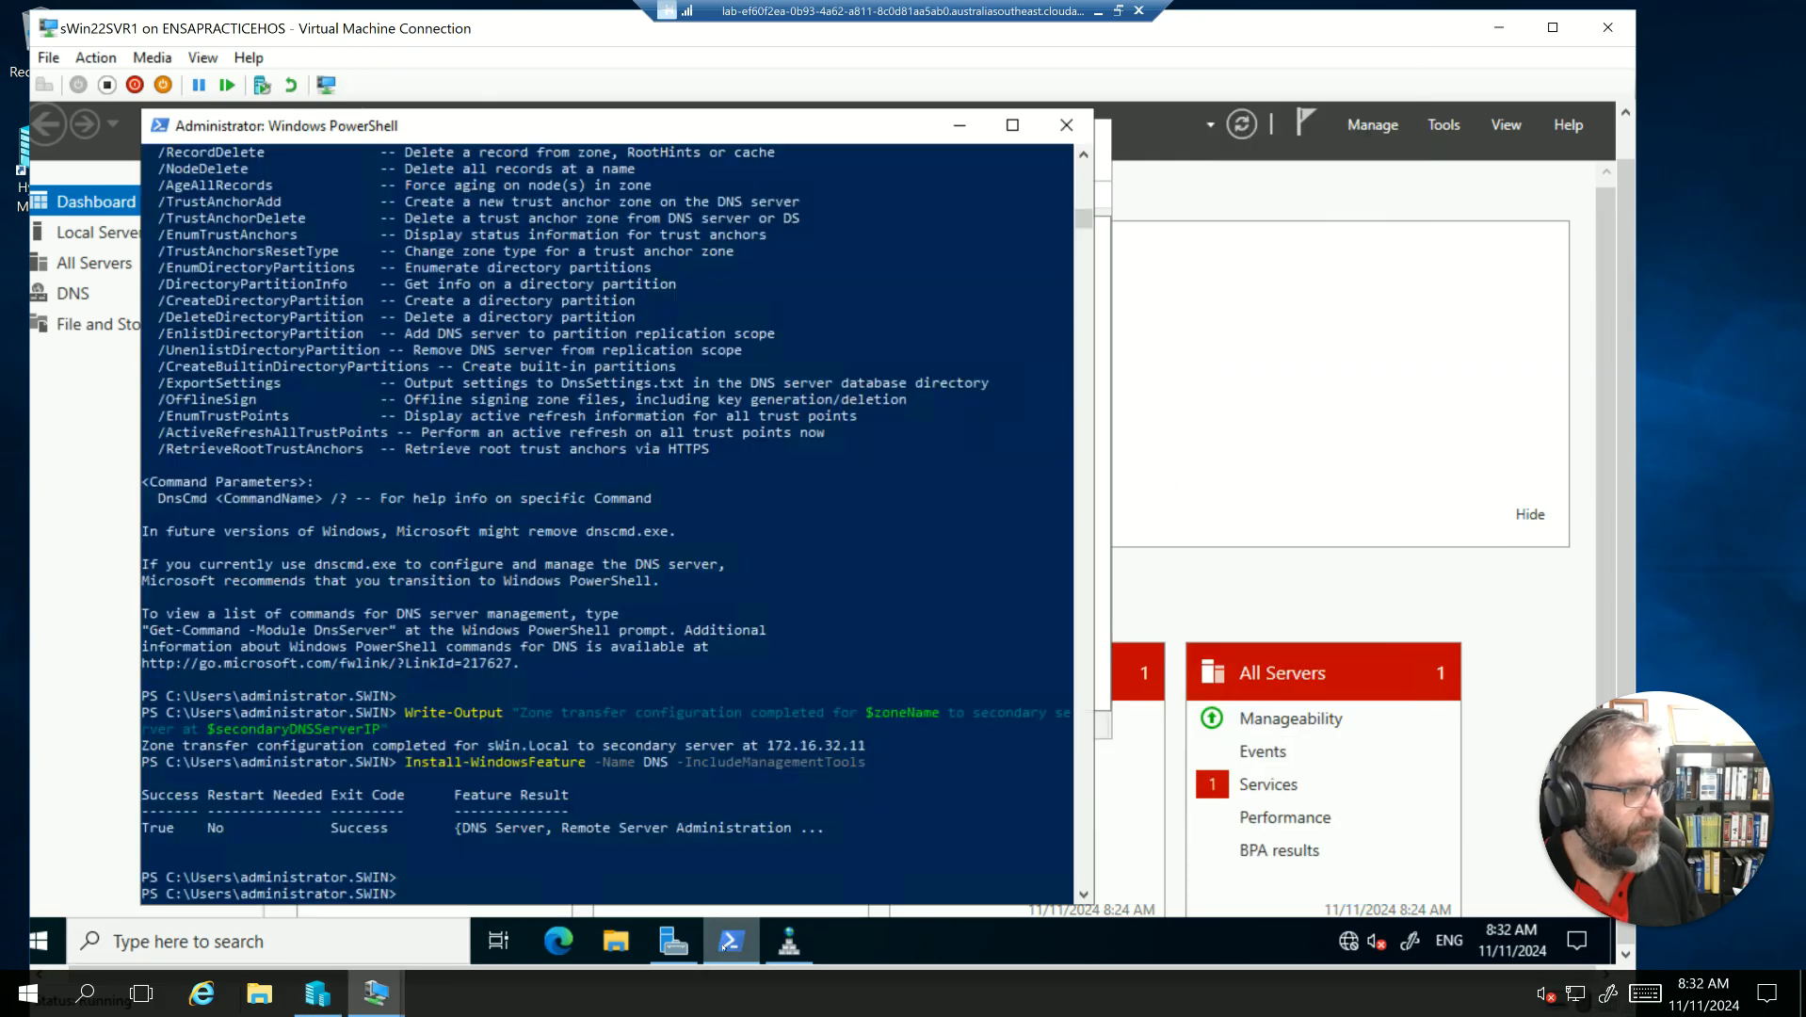
{"action": "left_click", "coordinate": [373, 996]}
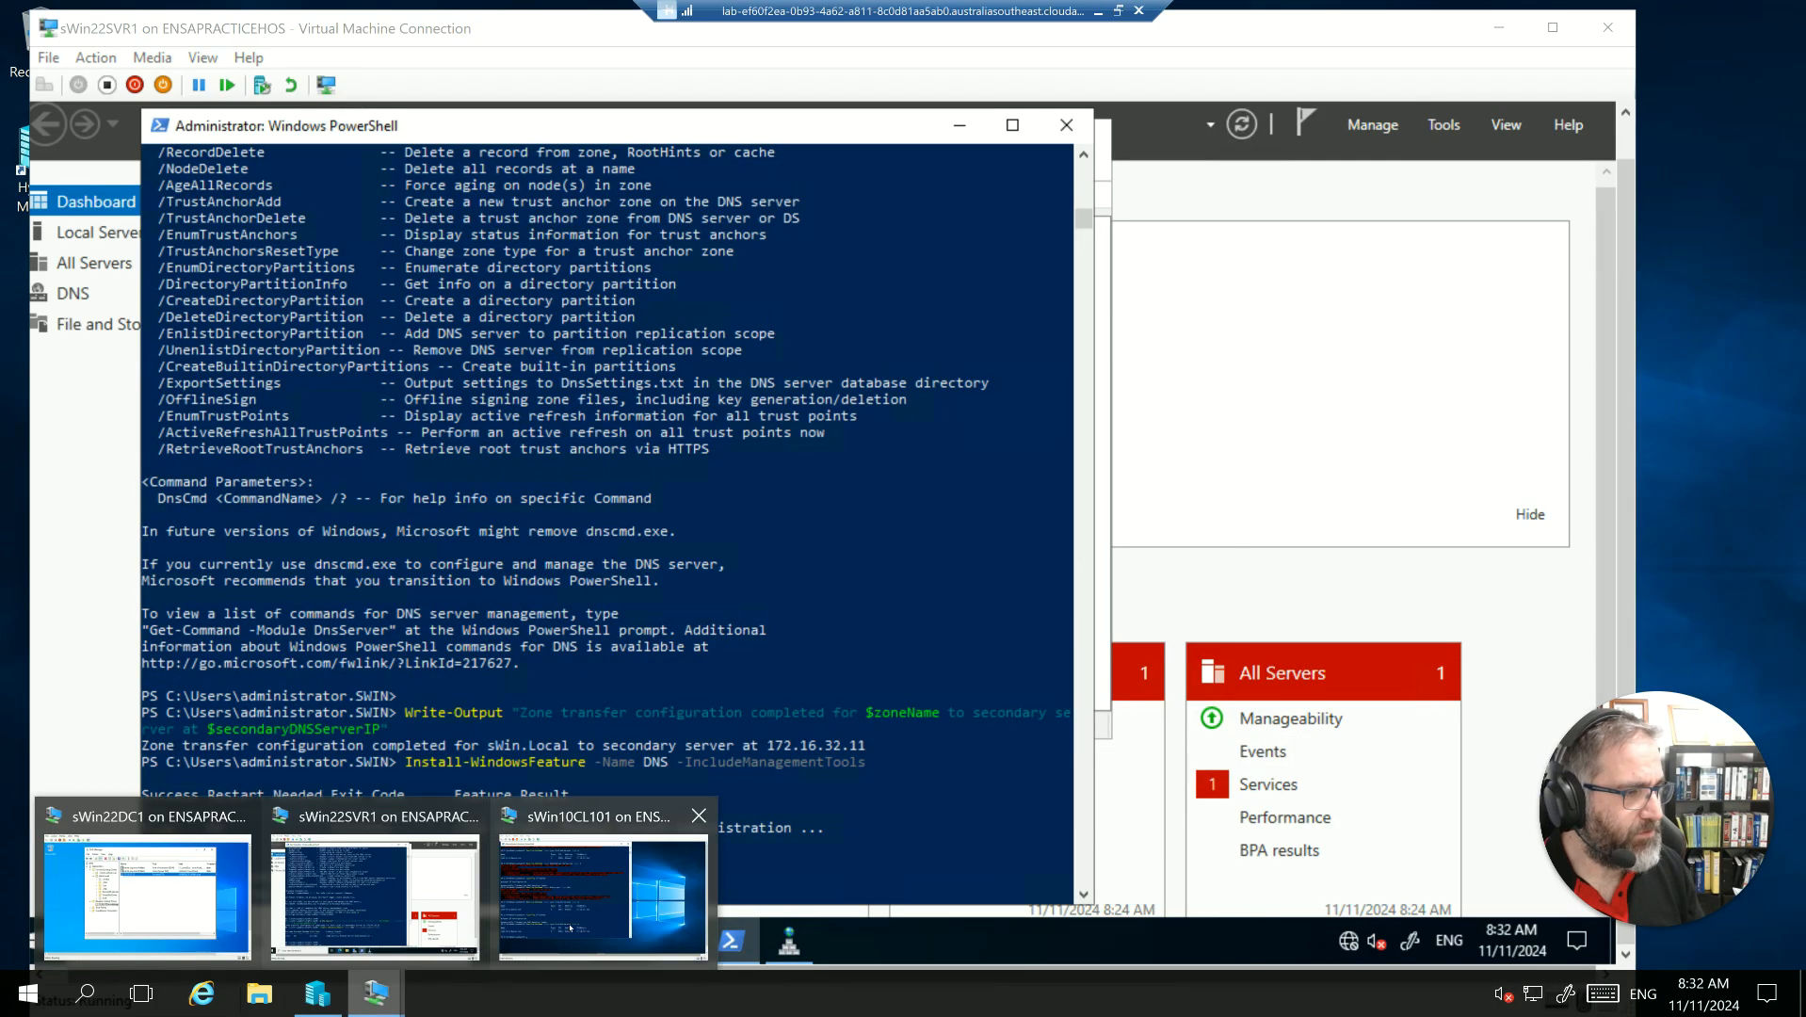
{"action": "left_click", "coordinate": [569, 921]}
{"action": "key", "text": "Up"}
{"action": "key", "text": "Up"}
{"action": "key", "text": "Return"}
Query Lync-Srv1.Burne.com again with Resolve-DnsName and type A.
{"action": "key", "text": "Up"}
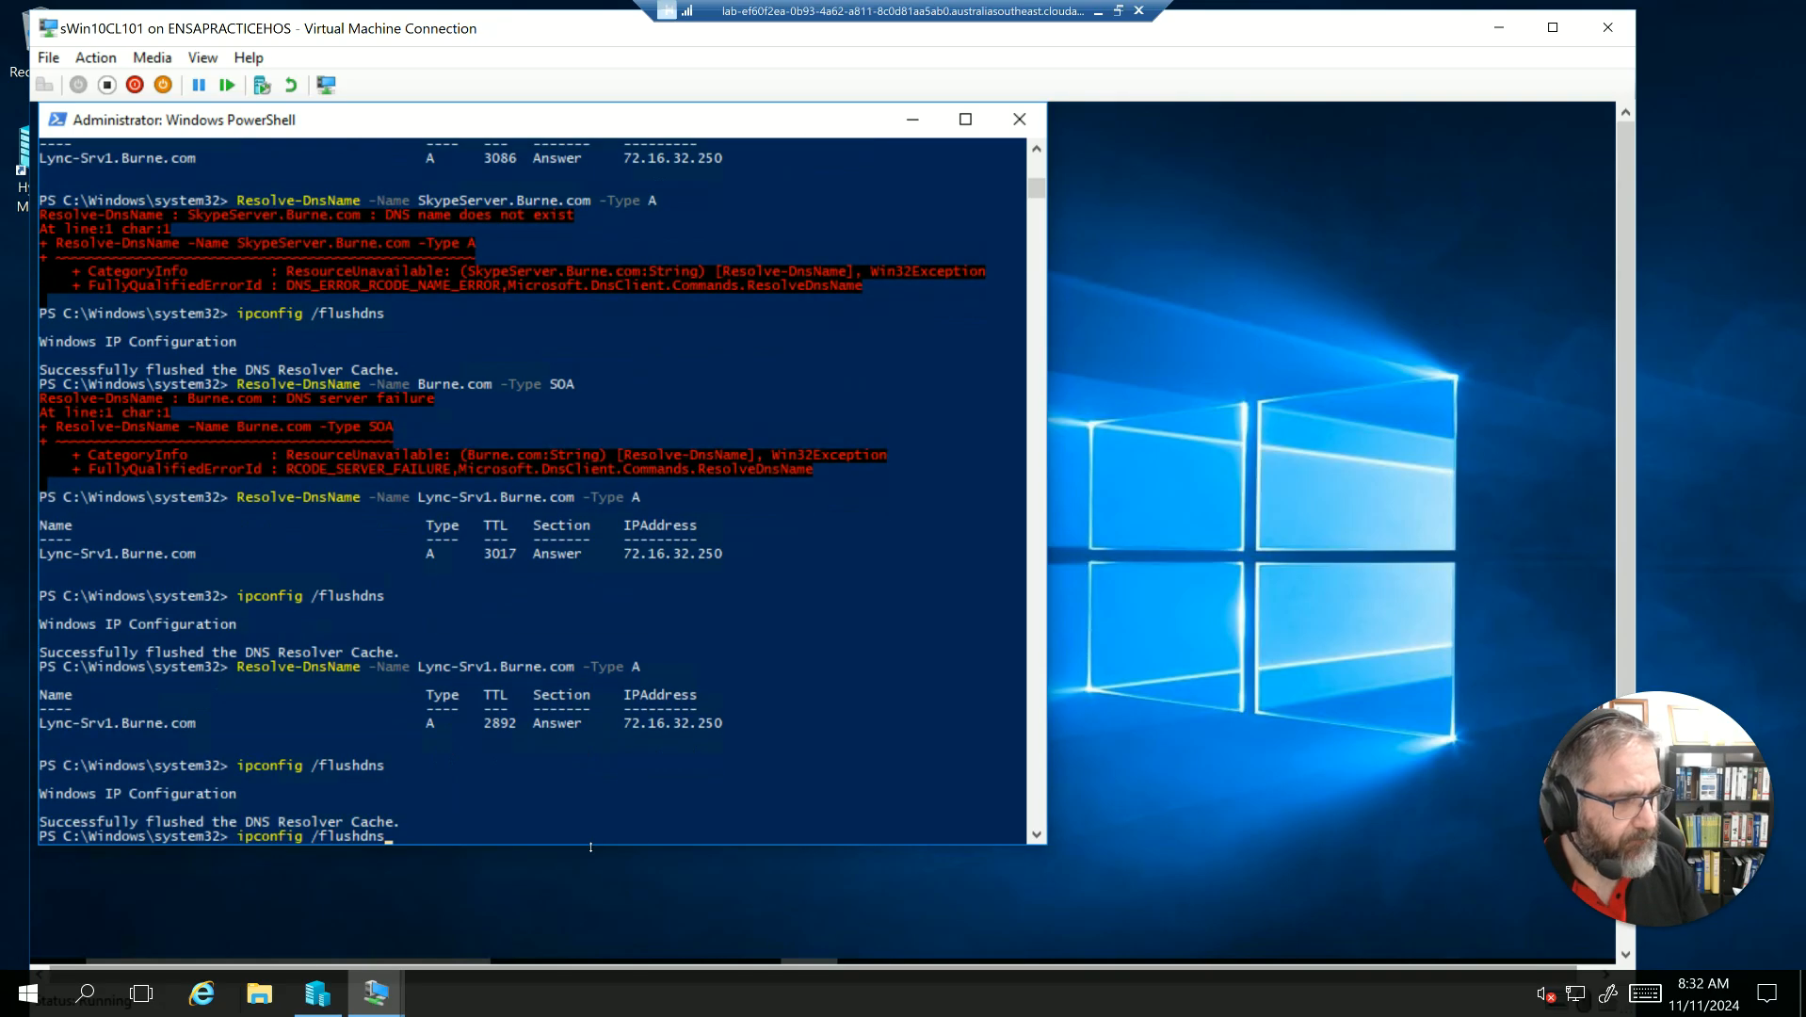
{"action": "key", "text": "Up"}
{"action": "key", "text": "Return"}
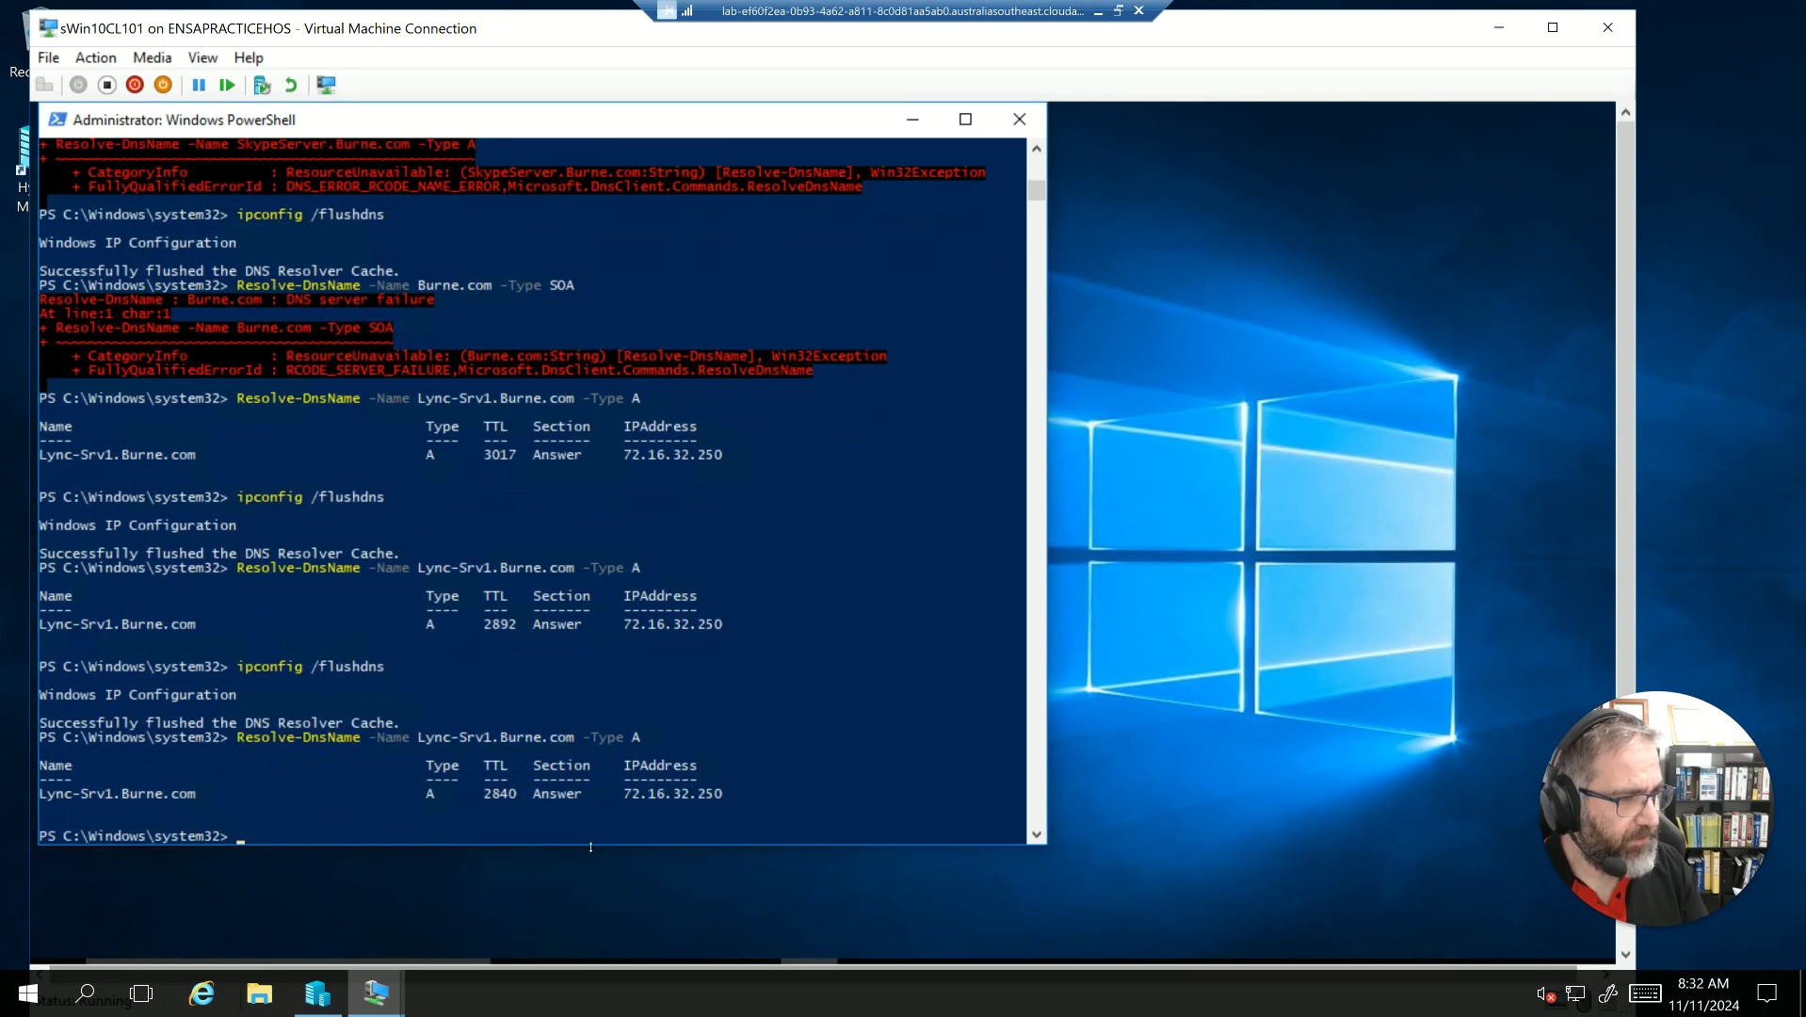
Flush the client's DNS cache with ipconfig /flushdns and rerun the type A Resolve-DnsName query for Lync-Srv1.Burne.com.
{"action": "key", "text": "Up"}
{"action": "key", "text": "Up"}
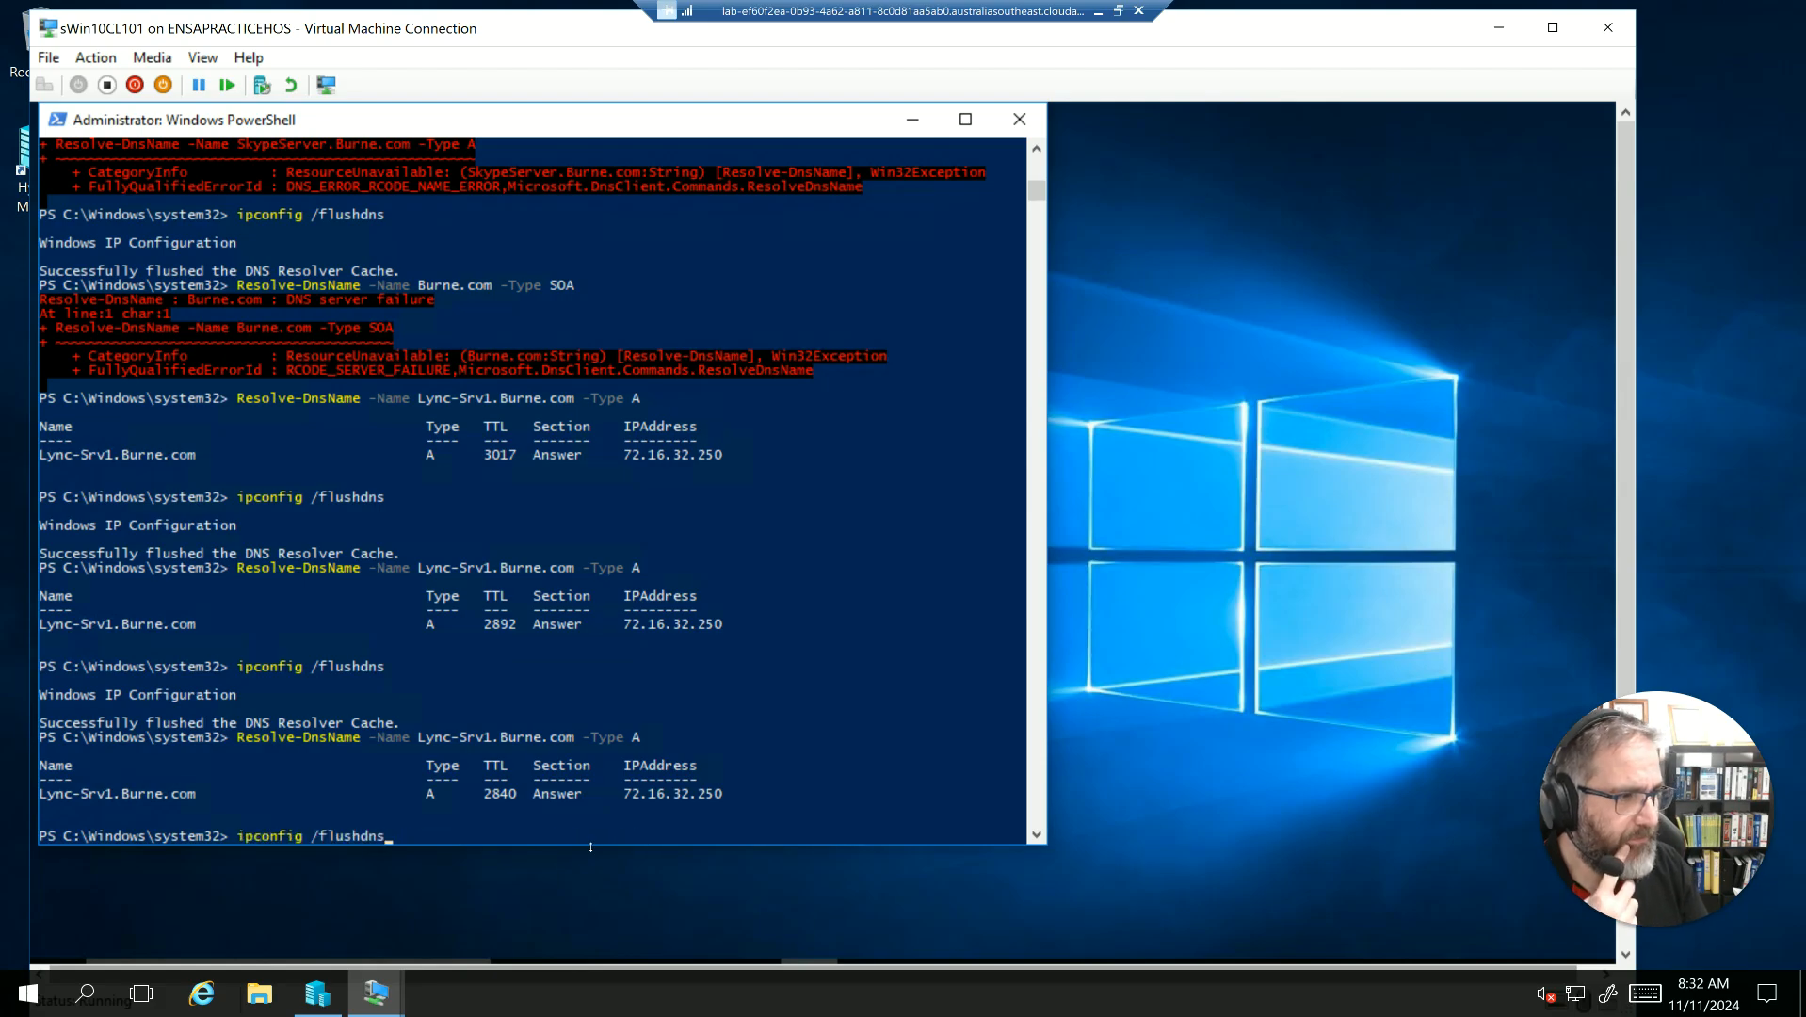
{"action": "key", "text": "Return"}
{"action": "key", "text": "Up"}
{"action": "key", "text": "Up"}
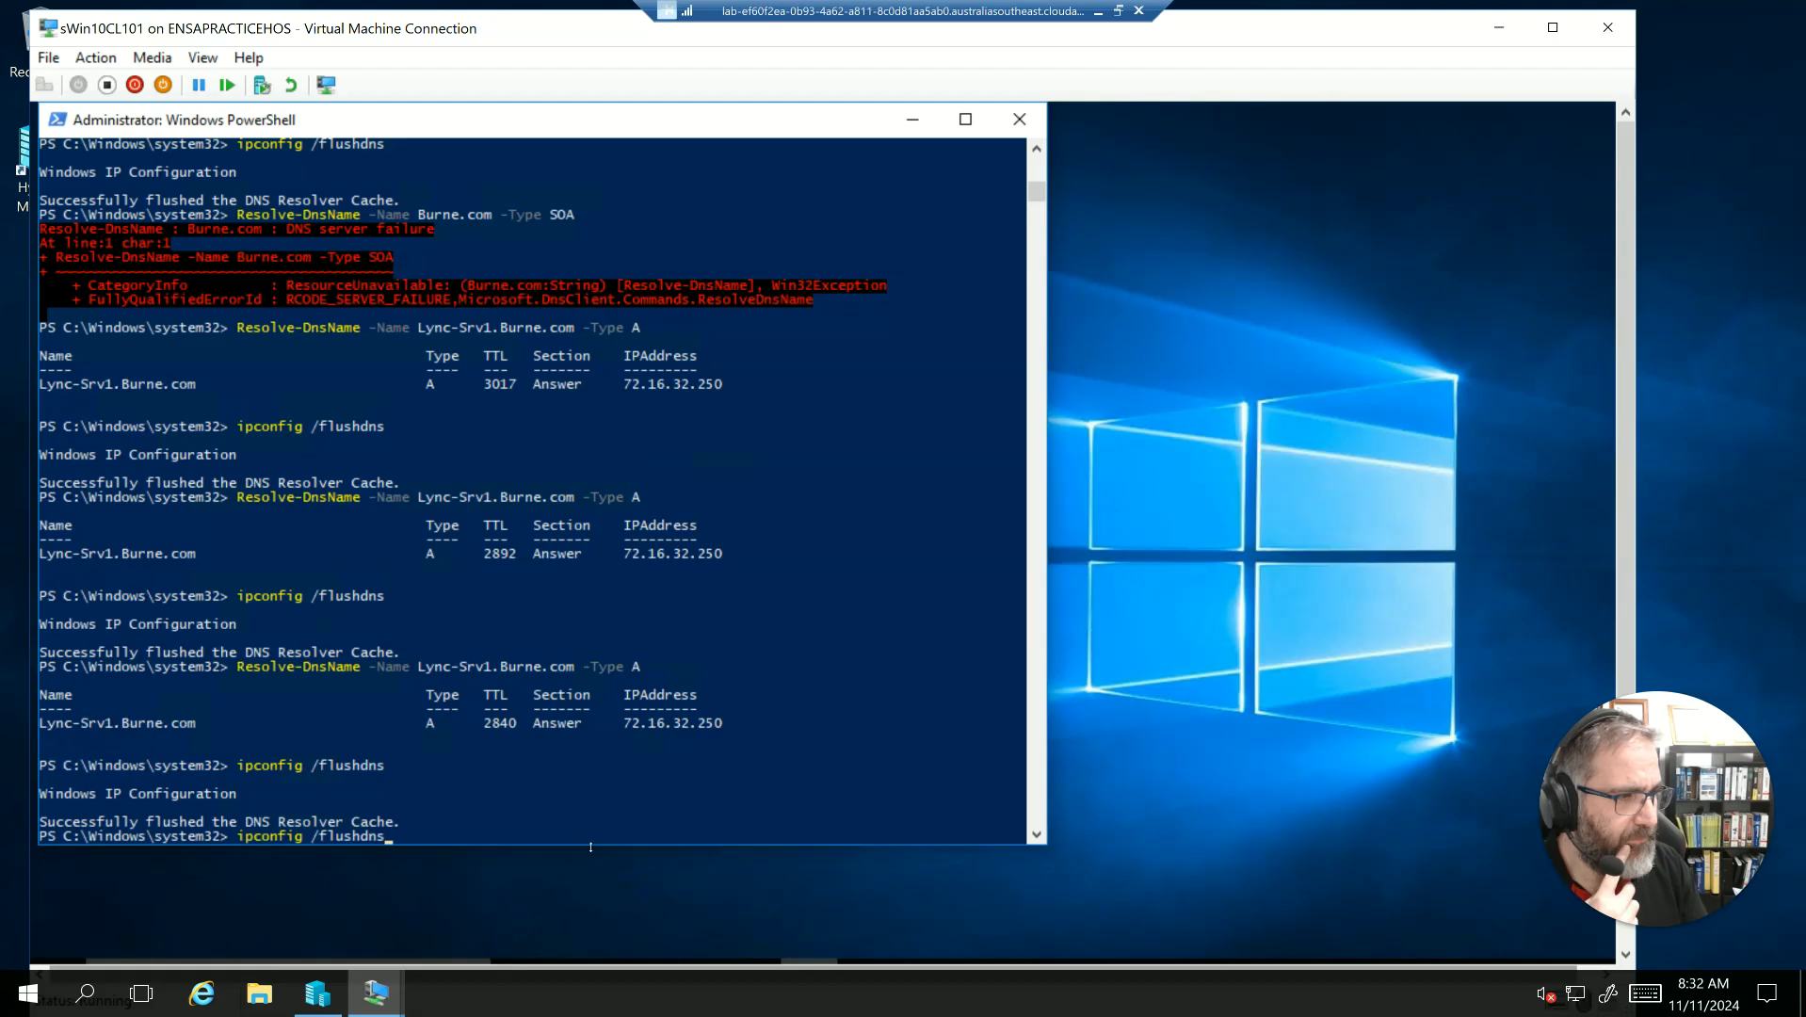
{"action": "key", "text": "Return"}
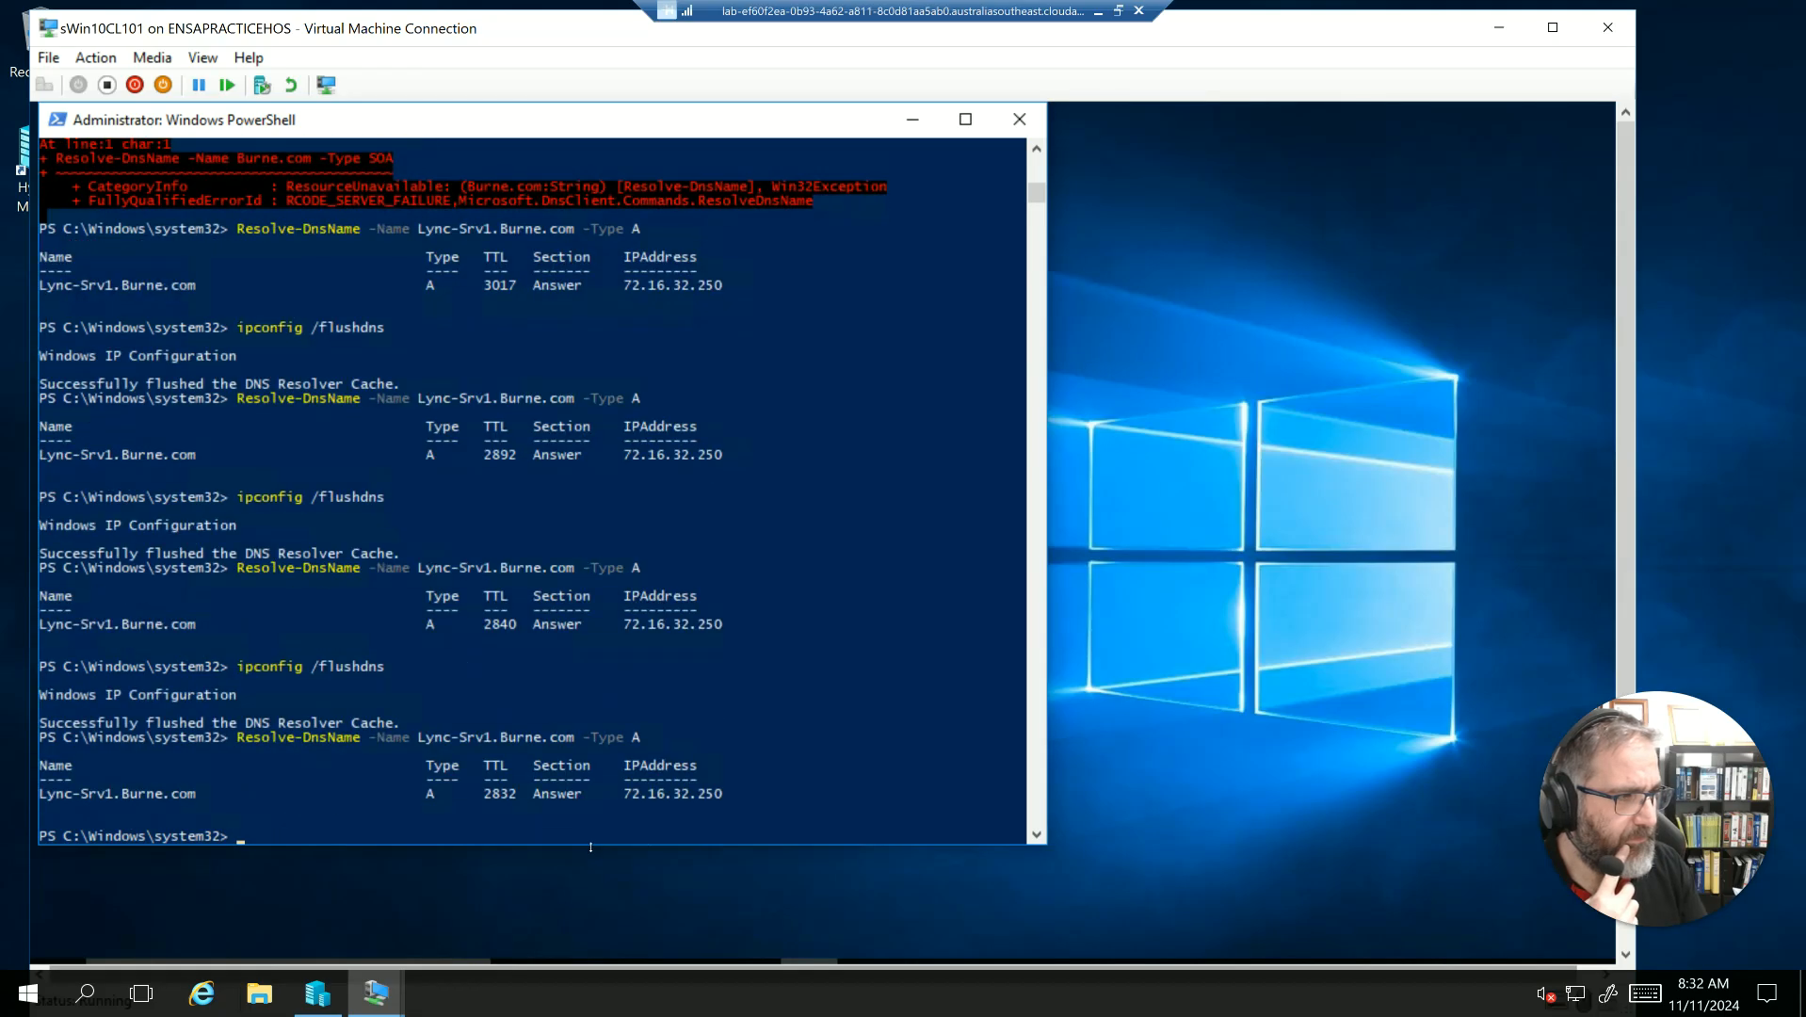
{"action": "left_click", "coordinate": [318, 993]}
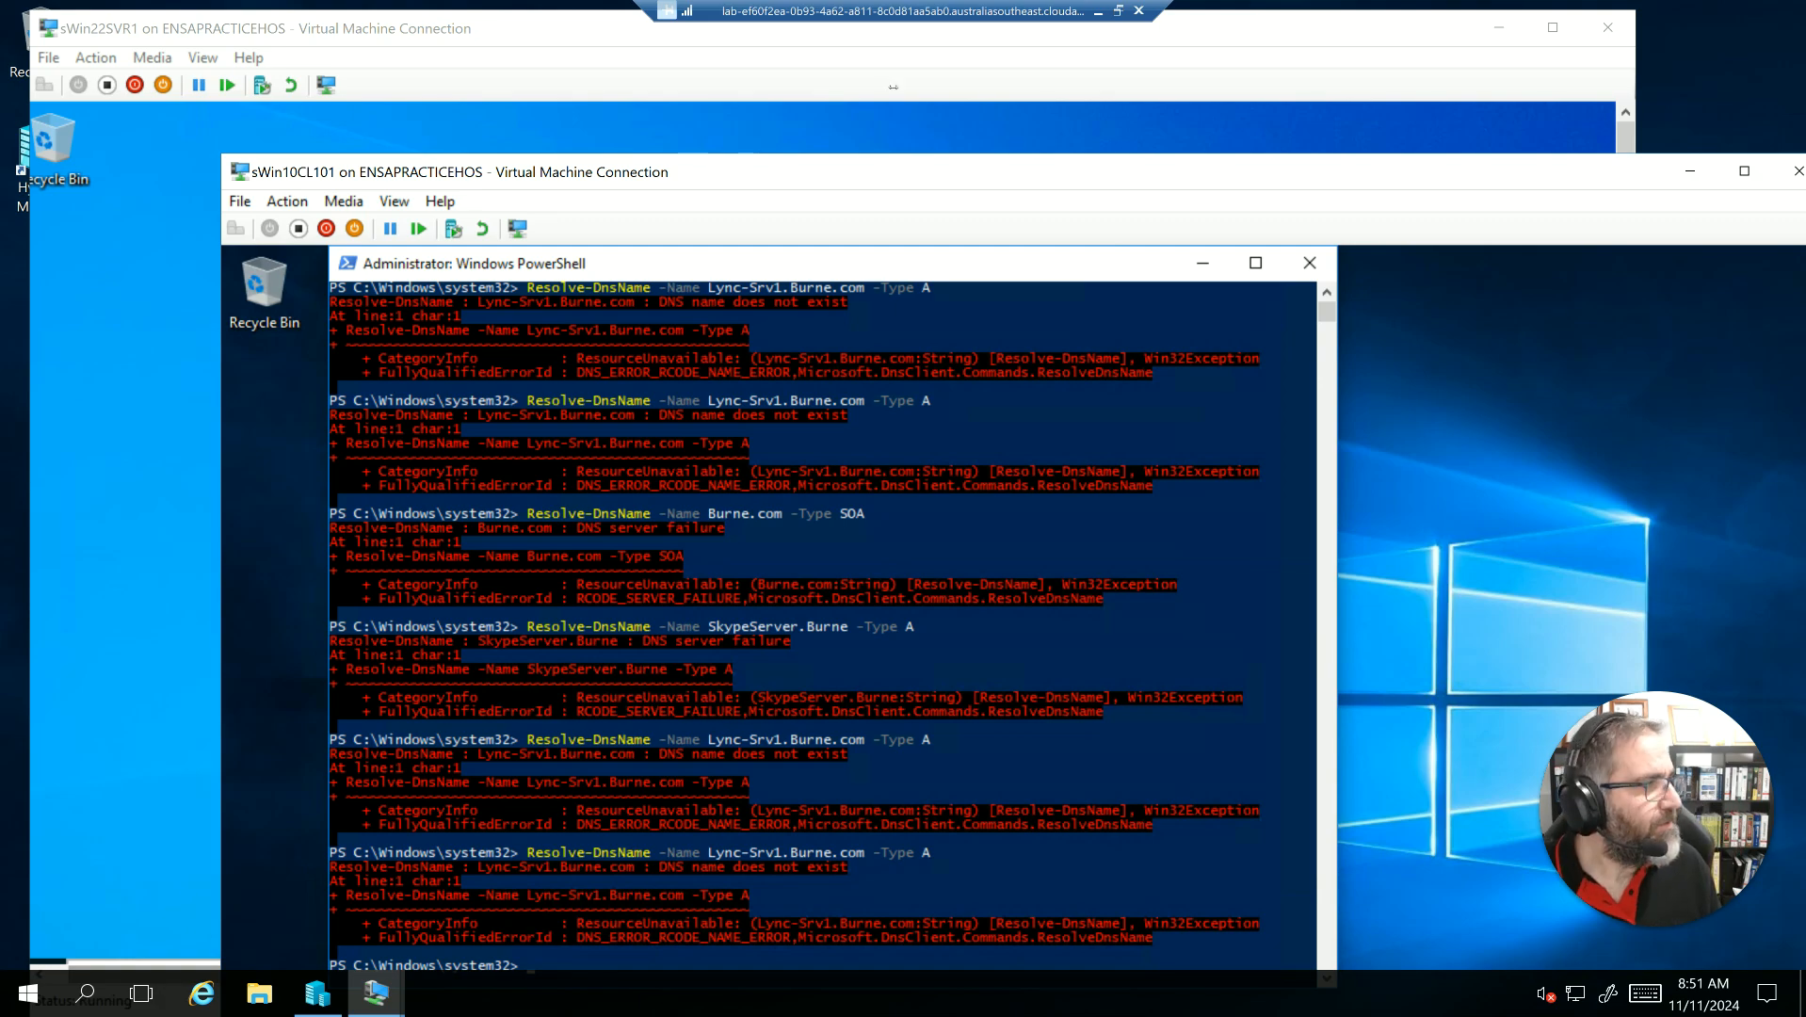
{"action": "double_click", "coordinate": [970, 168]}
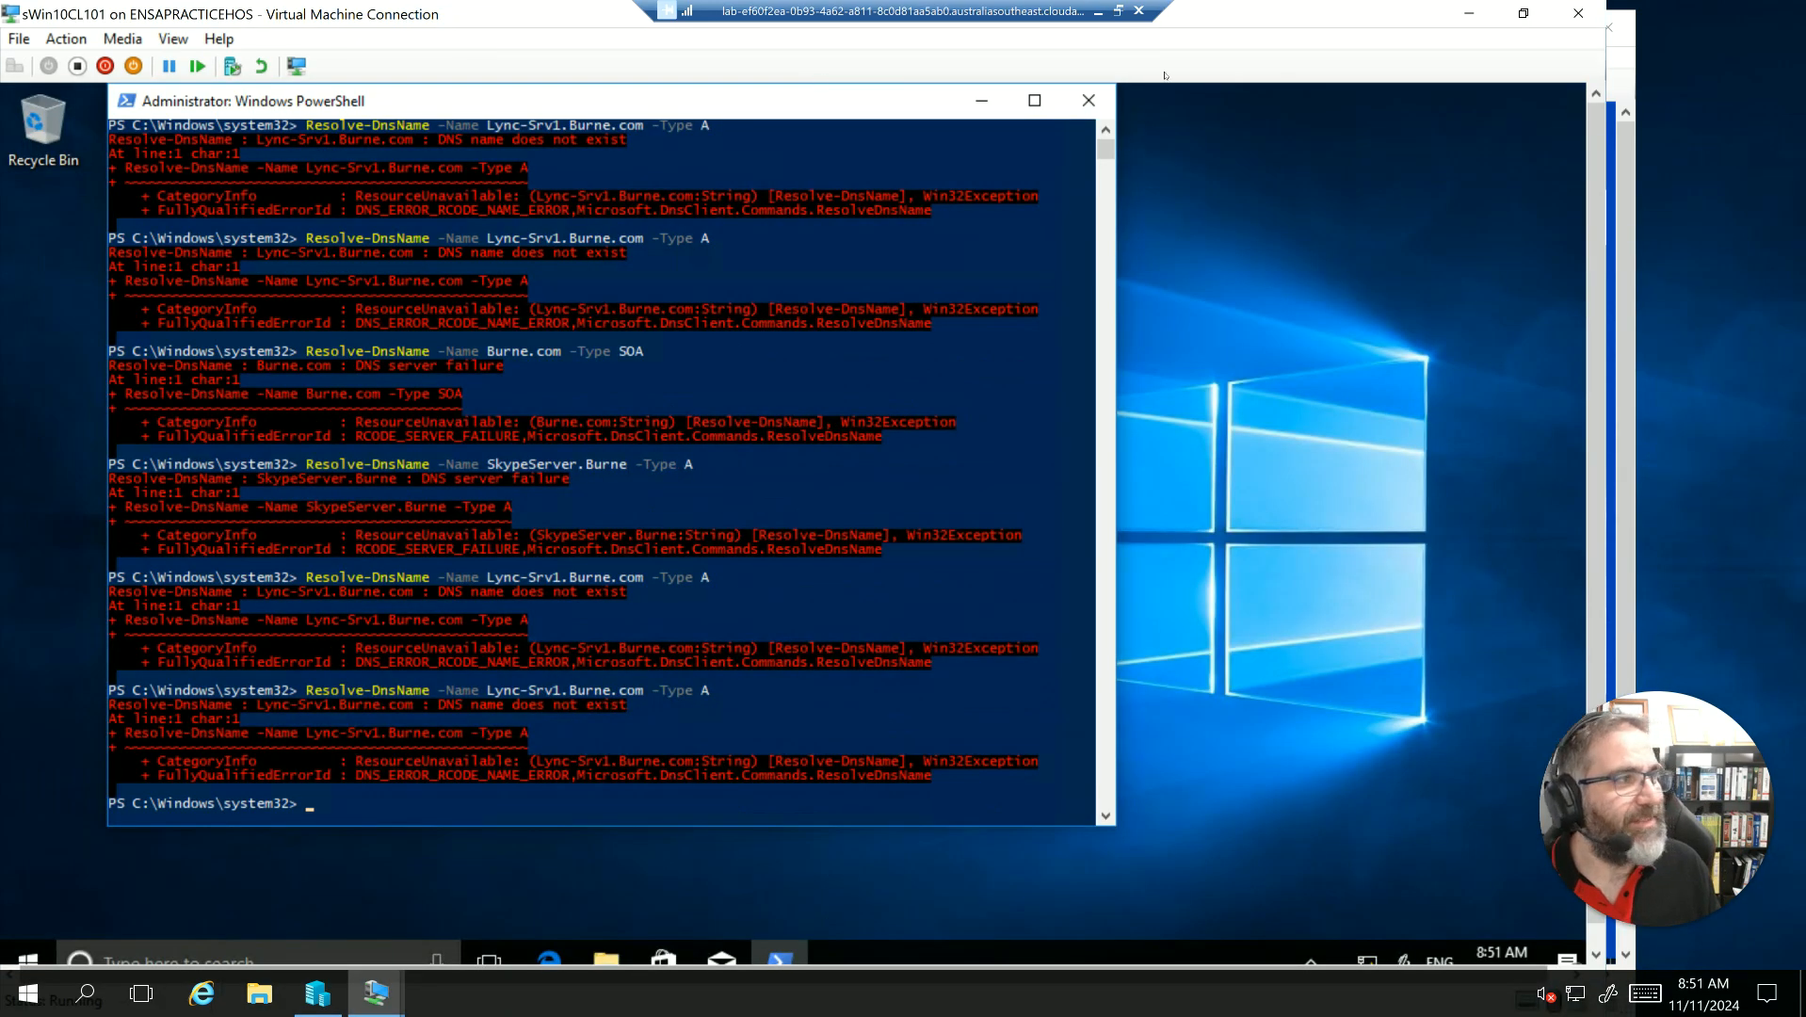
{"action": "left_click", "coordinate": [1522, 12]}
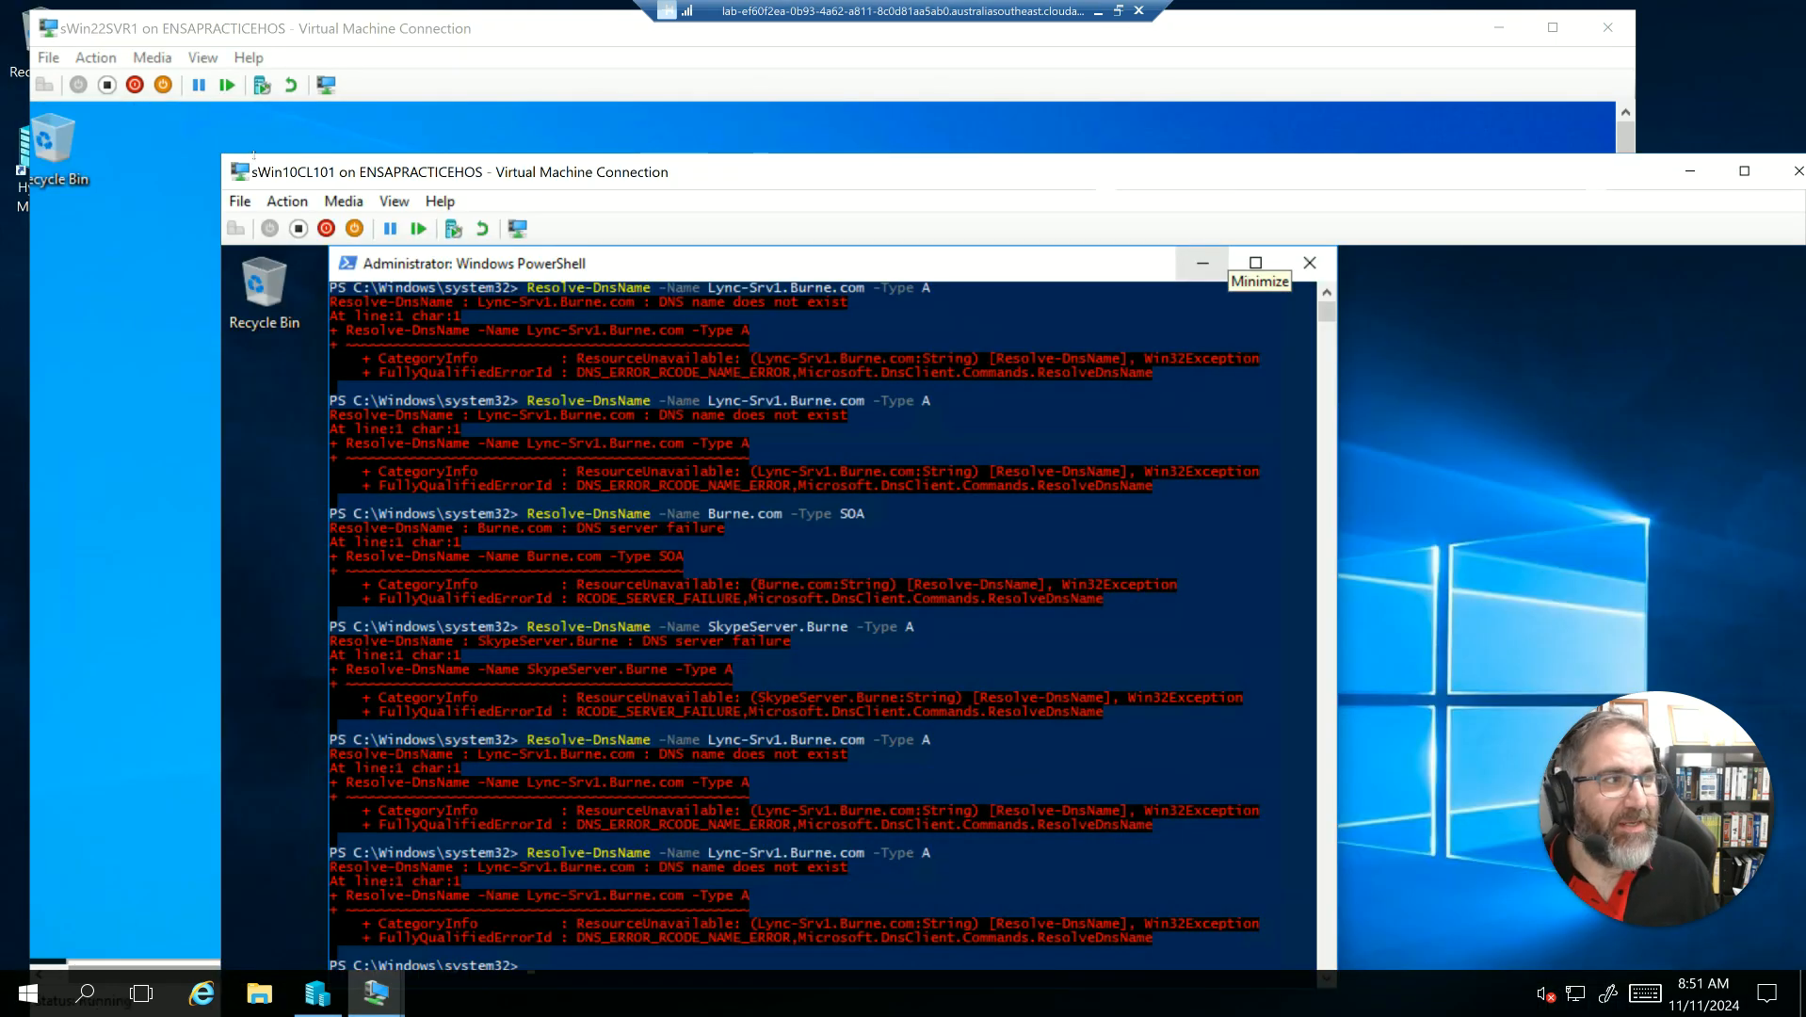
Minimize the sWin10CL101 client window and review the Burne.com zone records in DNS Manager on sWin22SVR1.
{"action": "left_click_drag", "start_coordinate": [222, 149], "coordinate": [467, 231]}
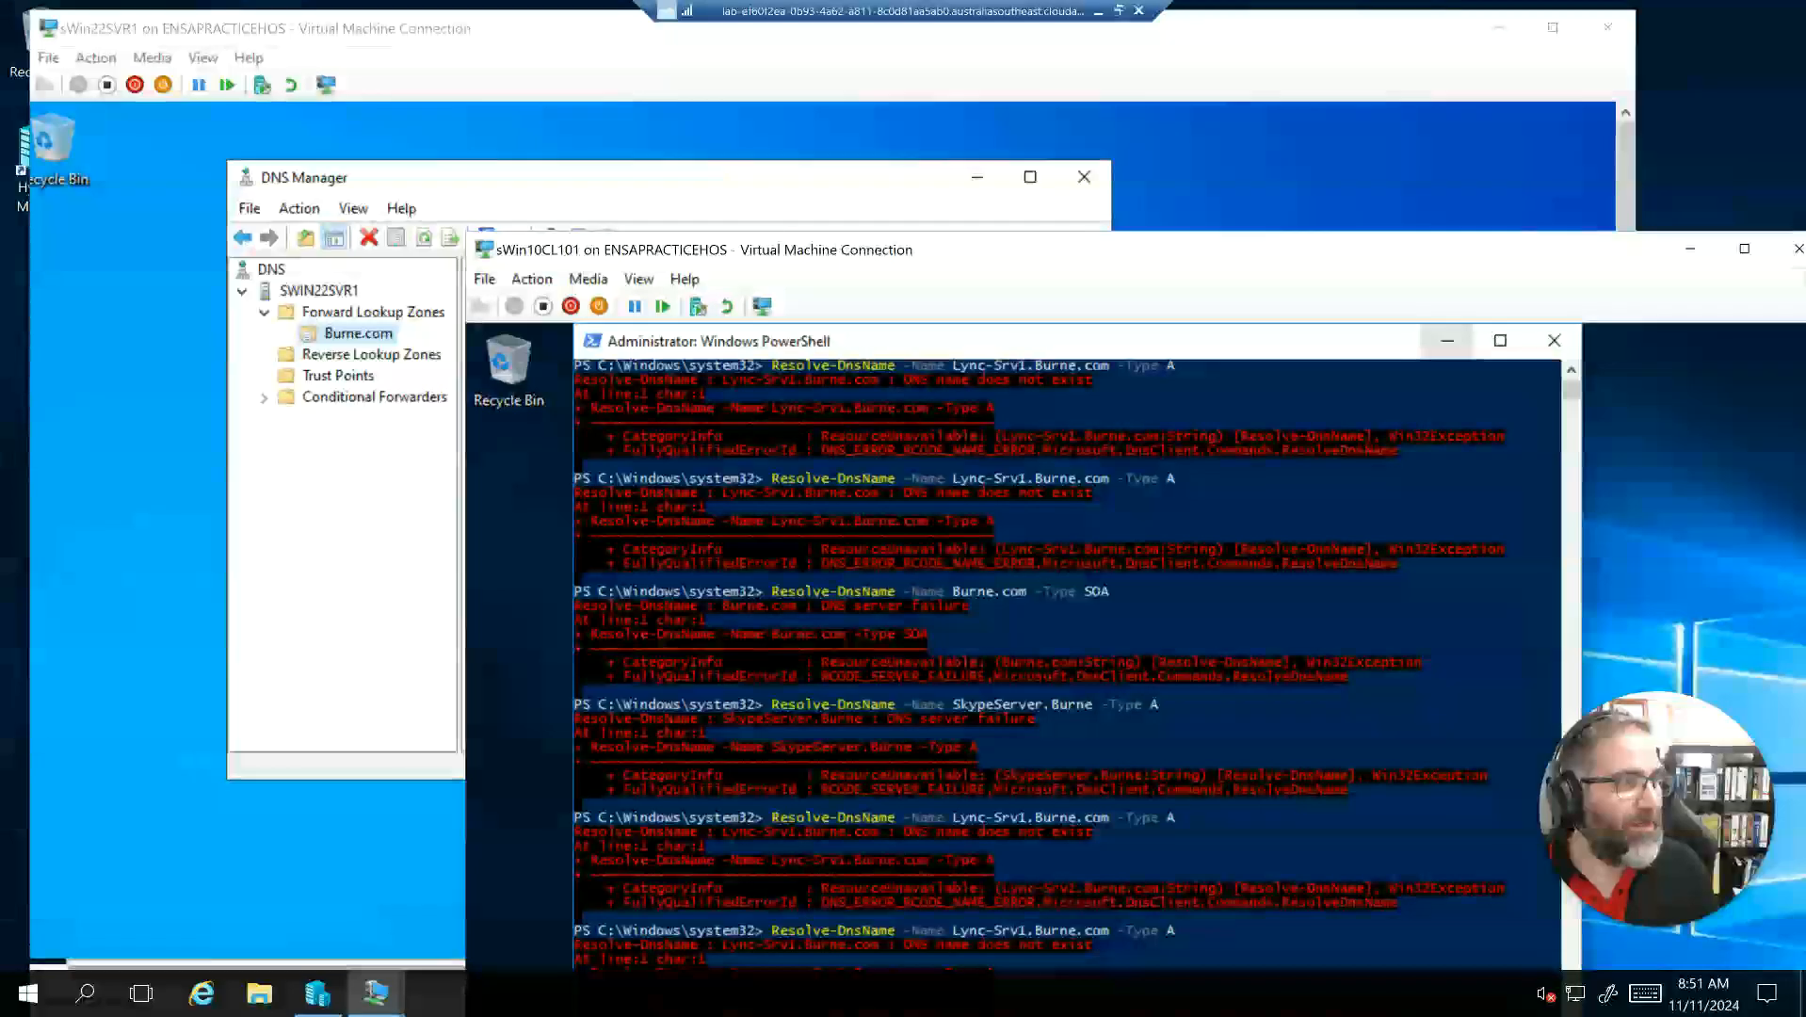
{"action": "left_click_drag", "start_coordinate": [883, 247], "coordinate": [601, 145]}
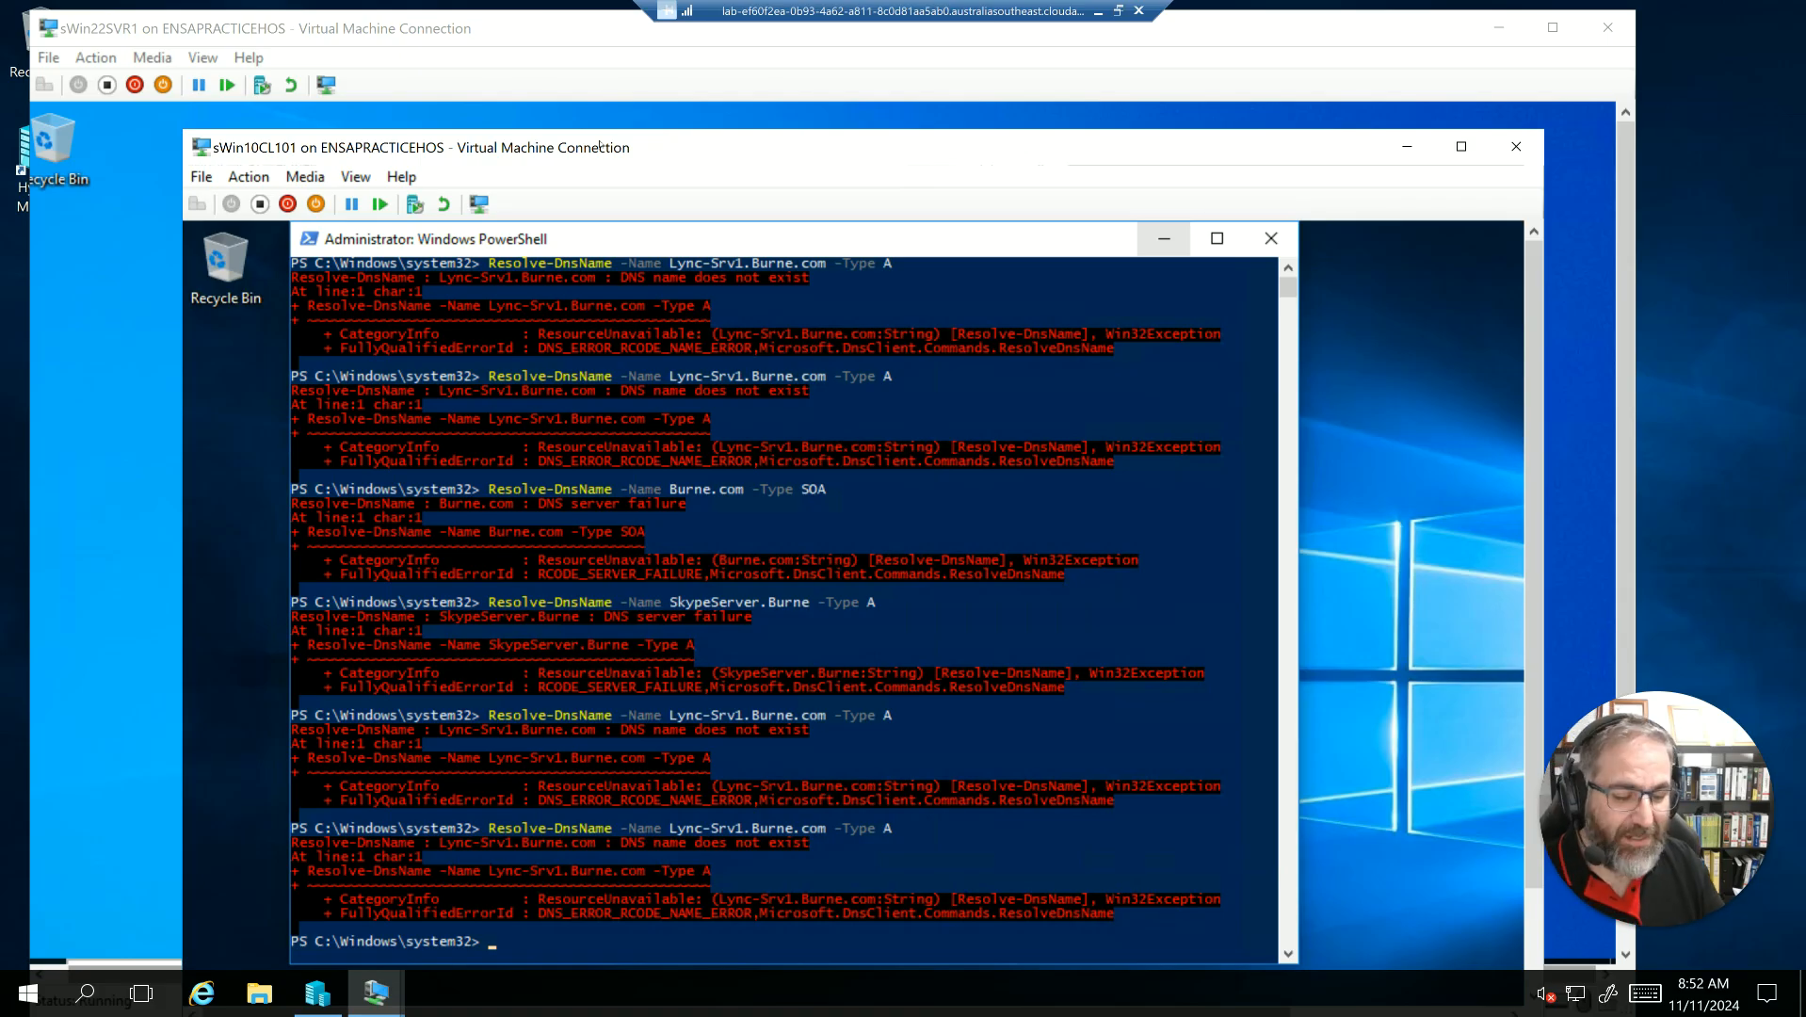
{"action": "left_click", "coordinate": [1407, 146]}
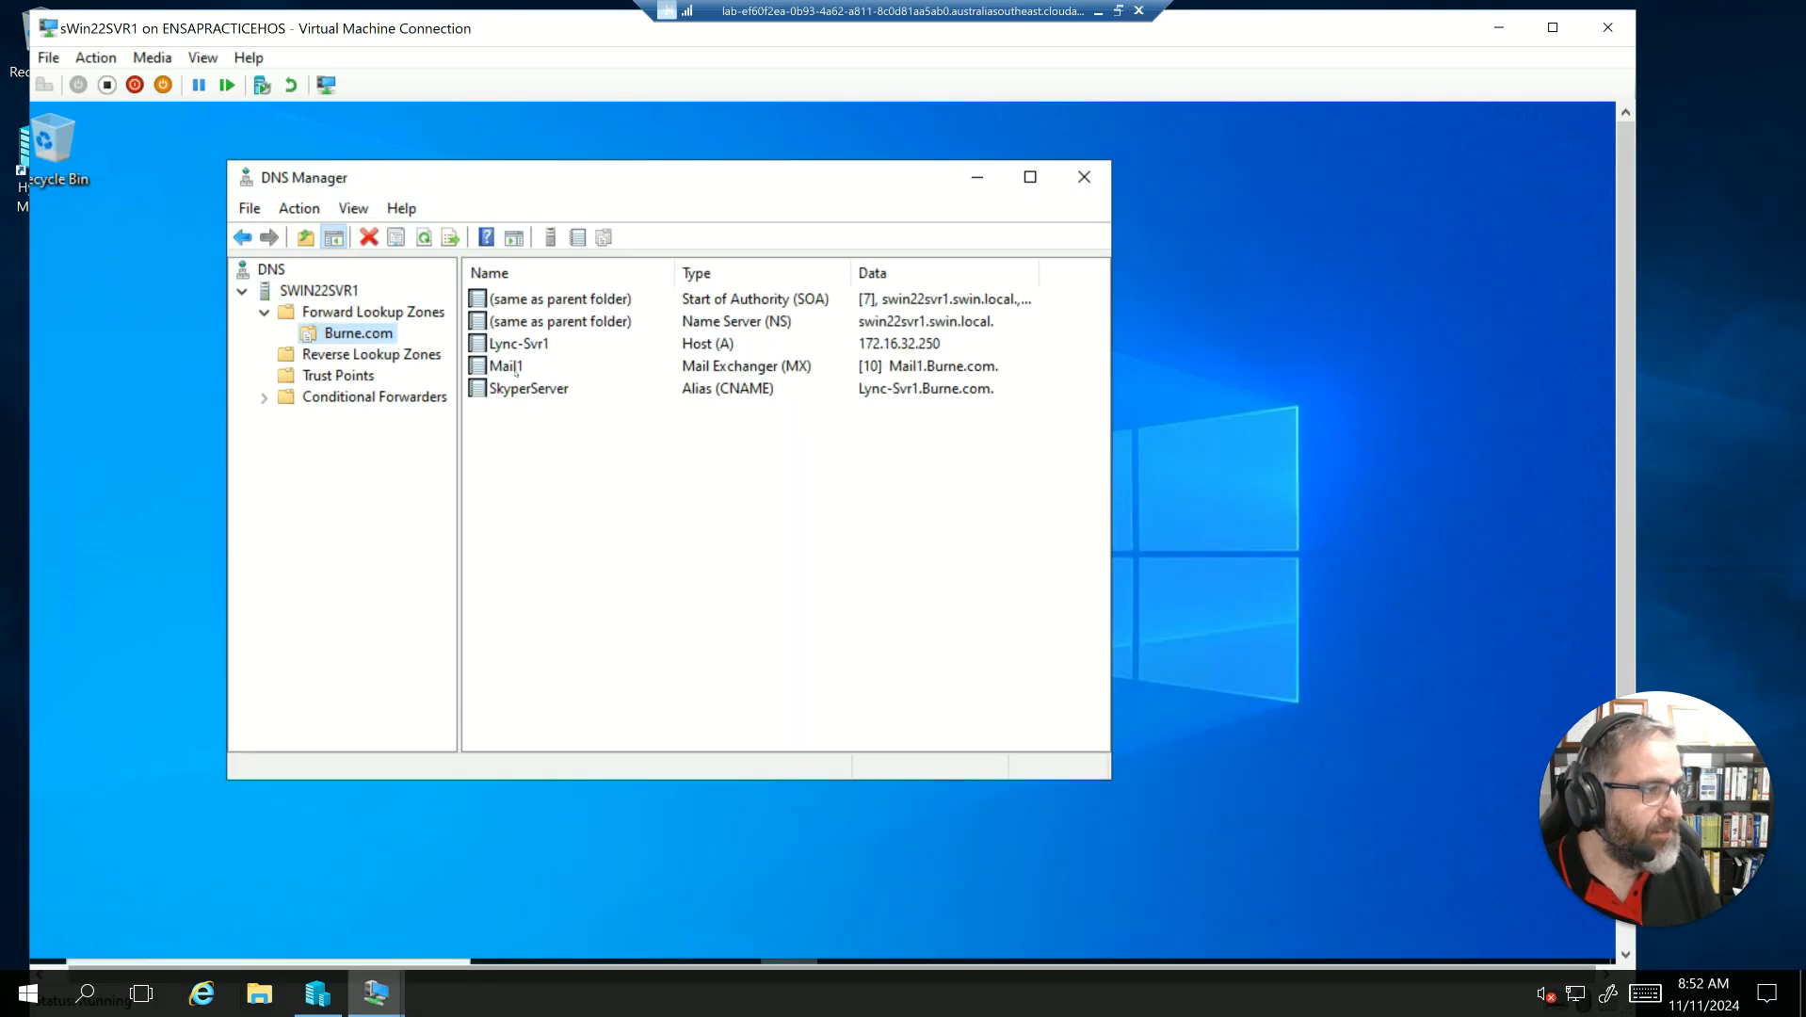
Switch to sWin22DC1 and bring up the Replicate Now option for SWIN22SVR2's automatically generated connection in Active Directory Sites and Services.
{"action": "left_click", "coordinate": [369, 994]}
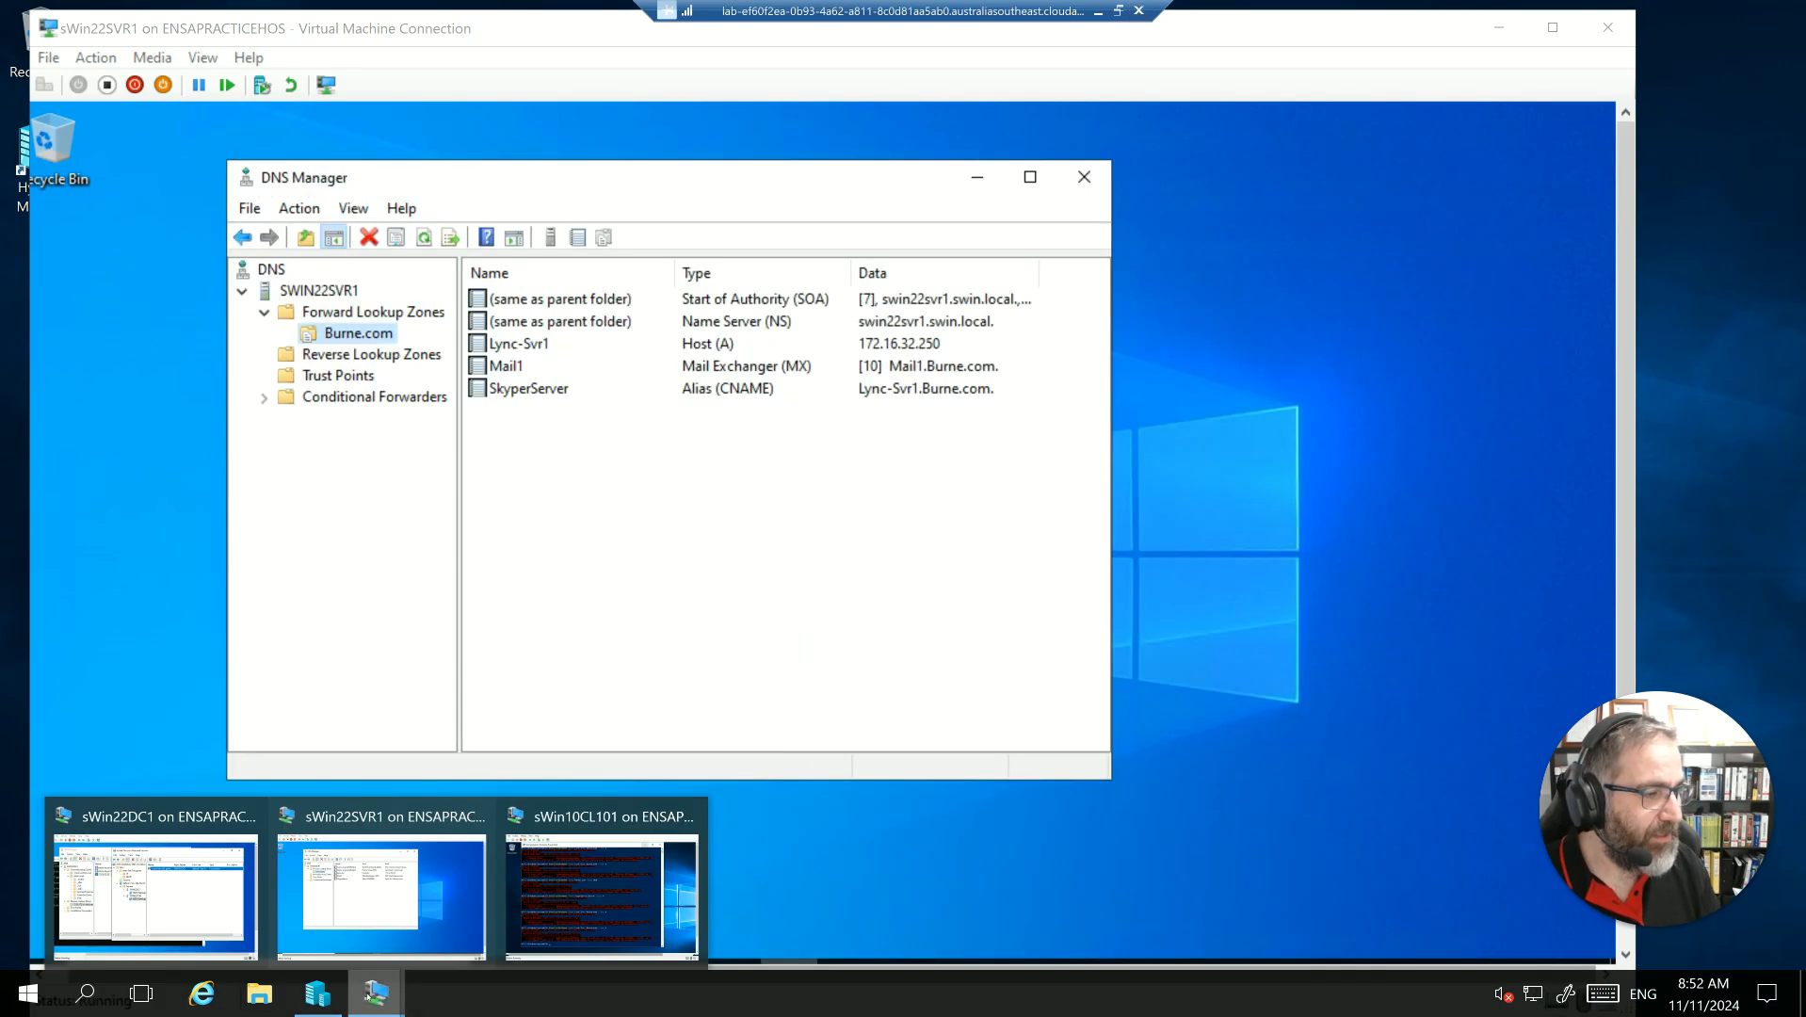
{"action": "left_click", "coordinate": [155, 889]}
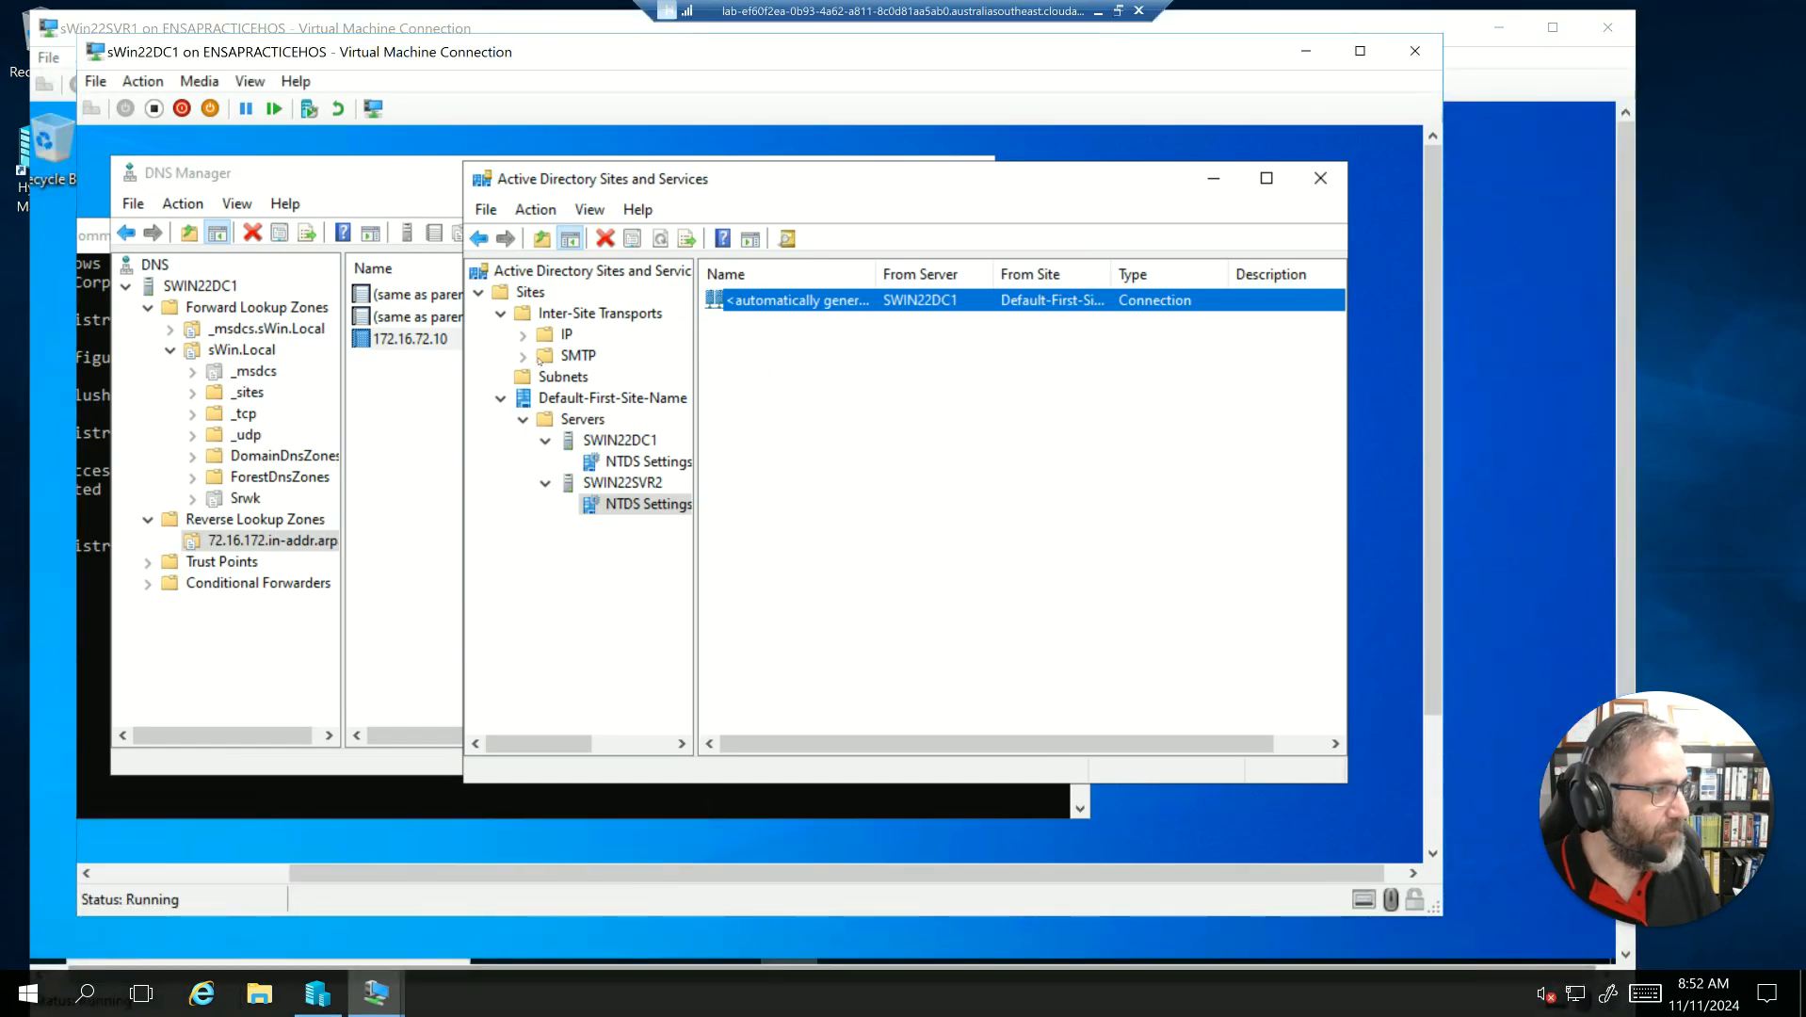
{"action": "right_click", "coordinate": [592, 461]}
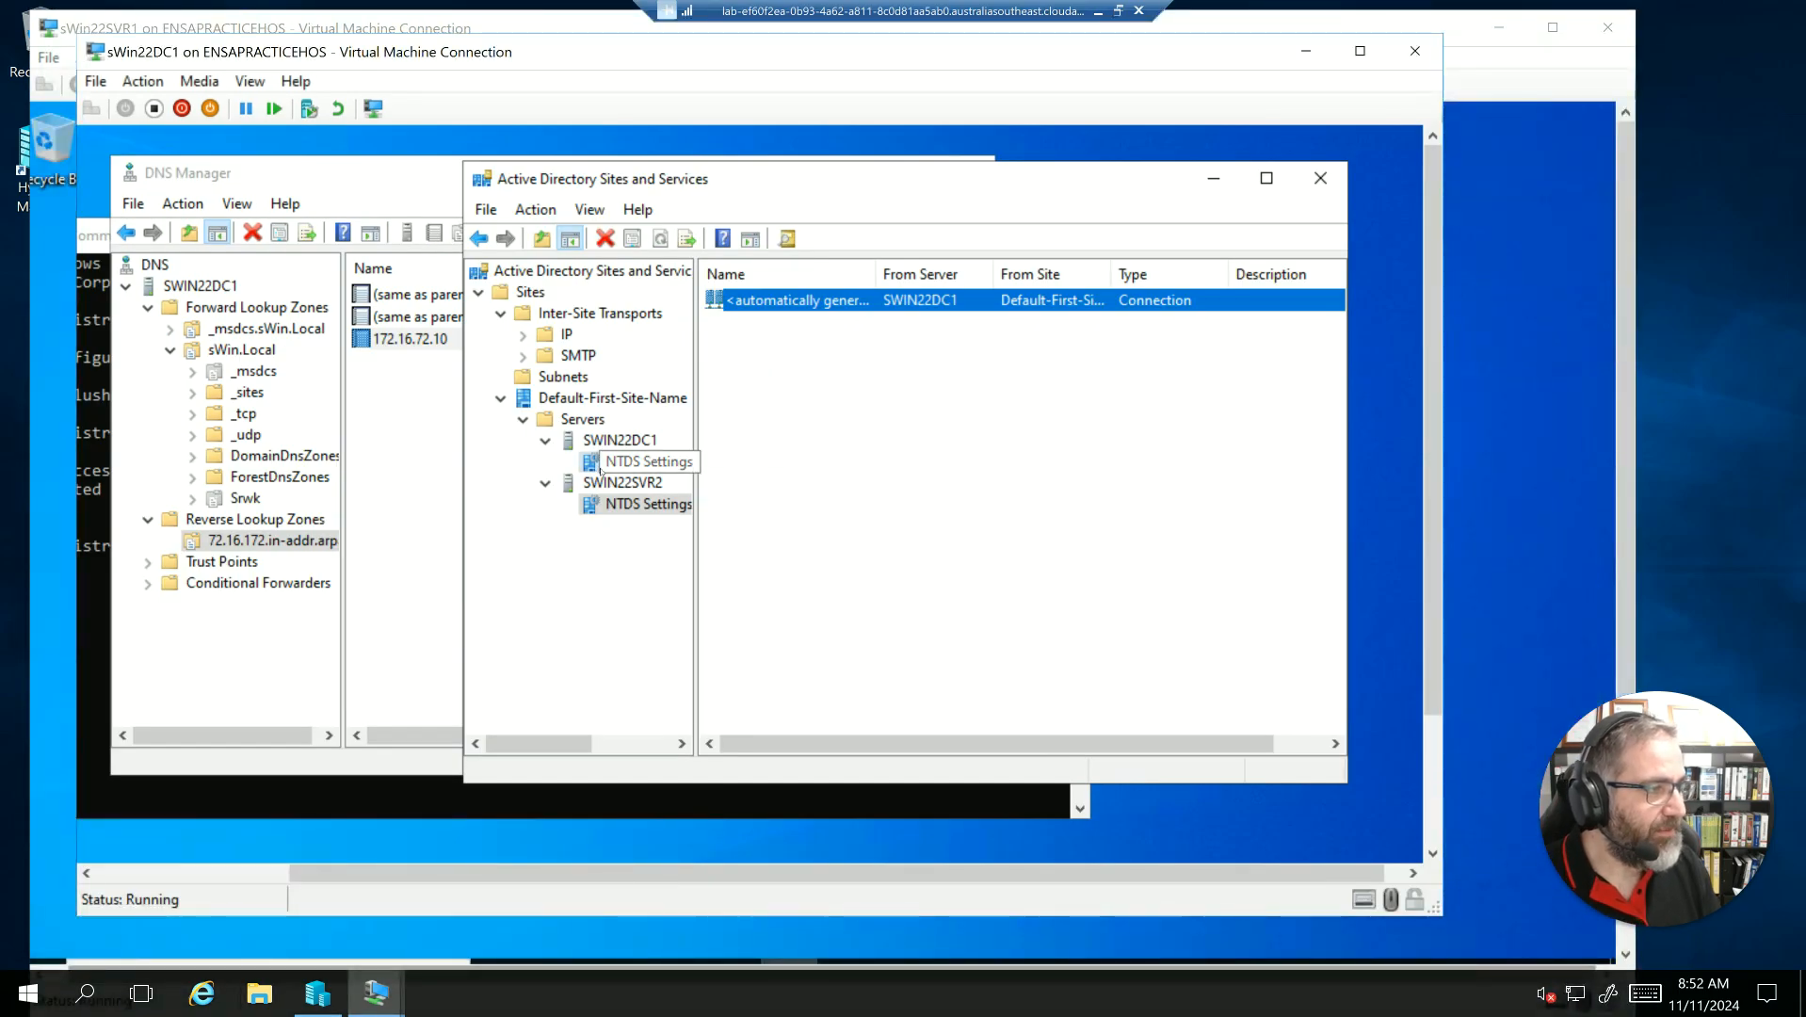
{"action": "left_click", "coordinate": [812, 309]}
{"action": "right_click", "coordinate": [812, 308]}
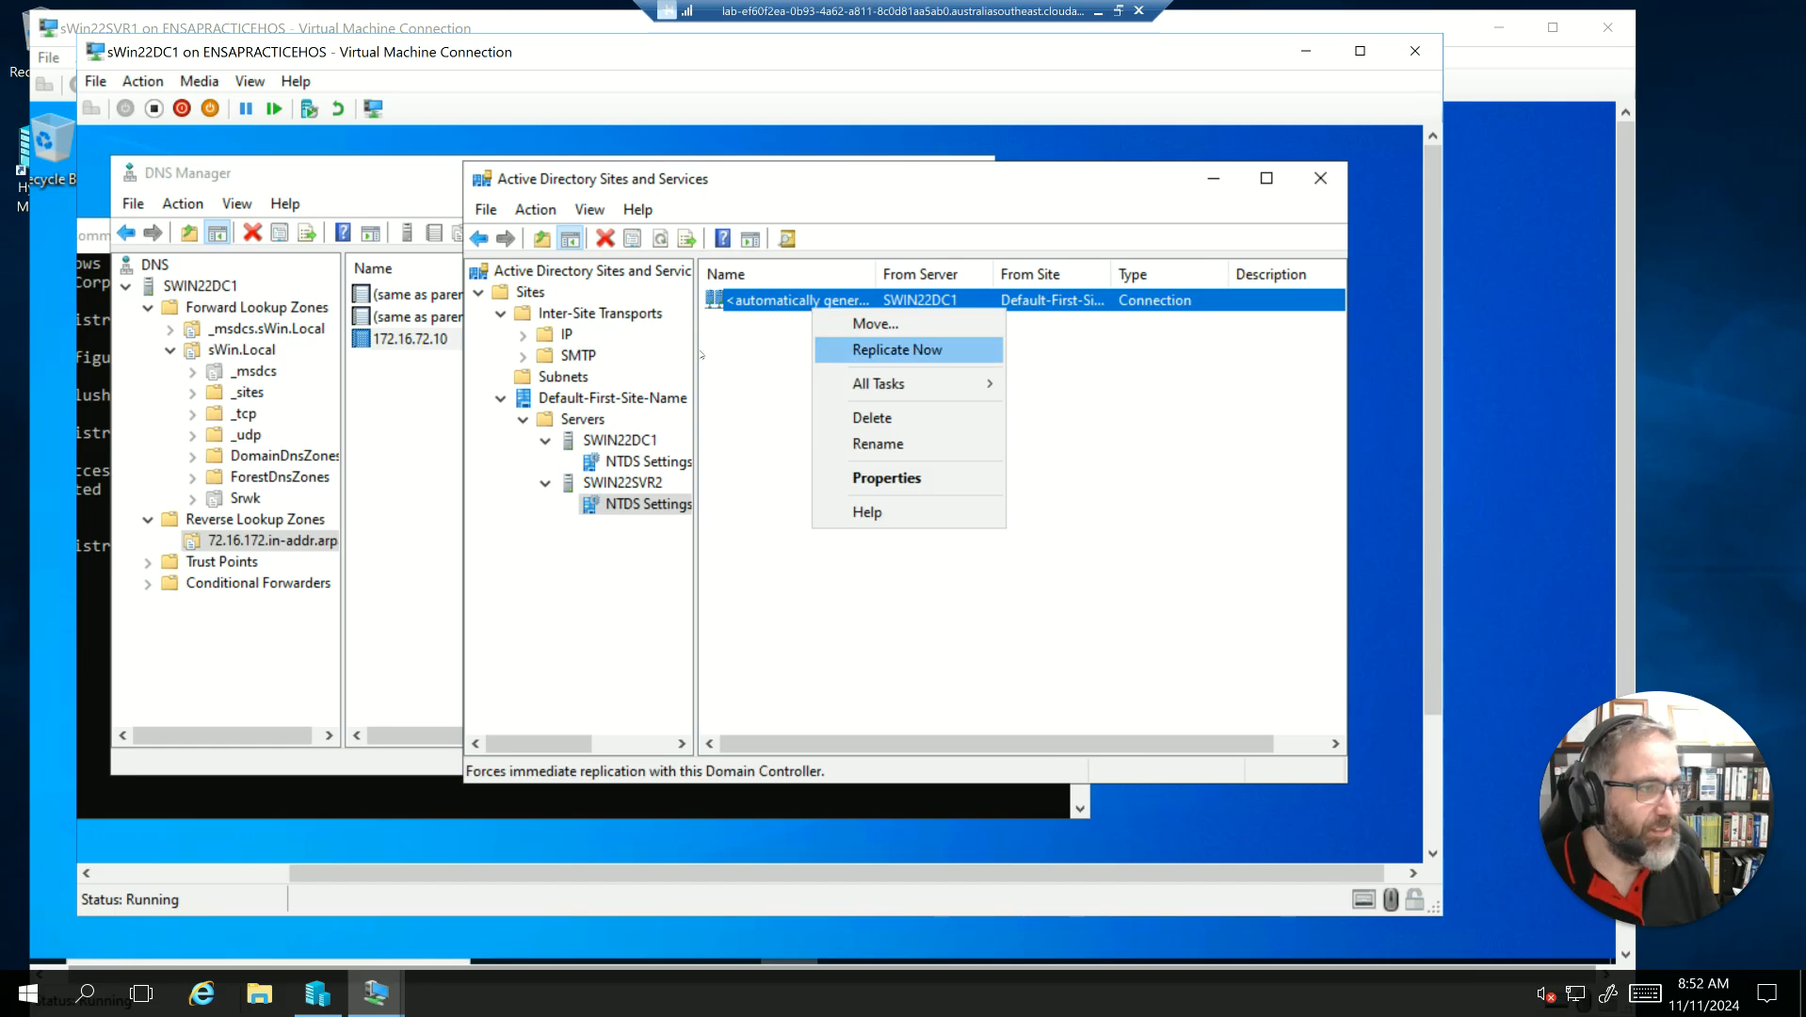
Switch to Hyper-V Manager to view the virtual machines on ENSAPRACTICEHOS.
{"action": "left_click", "coordinate": [317, 993]}
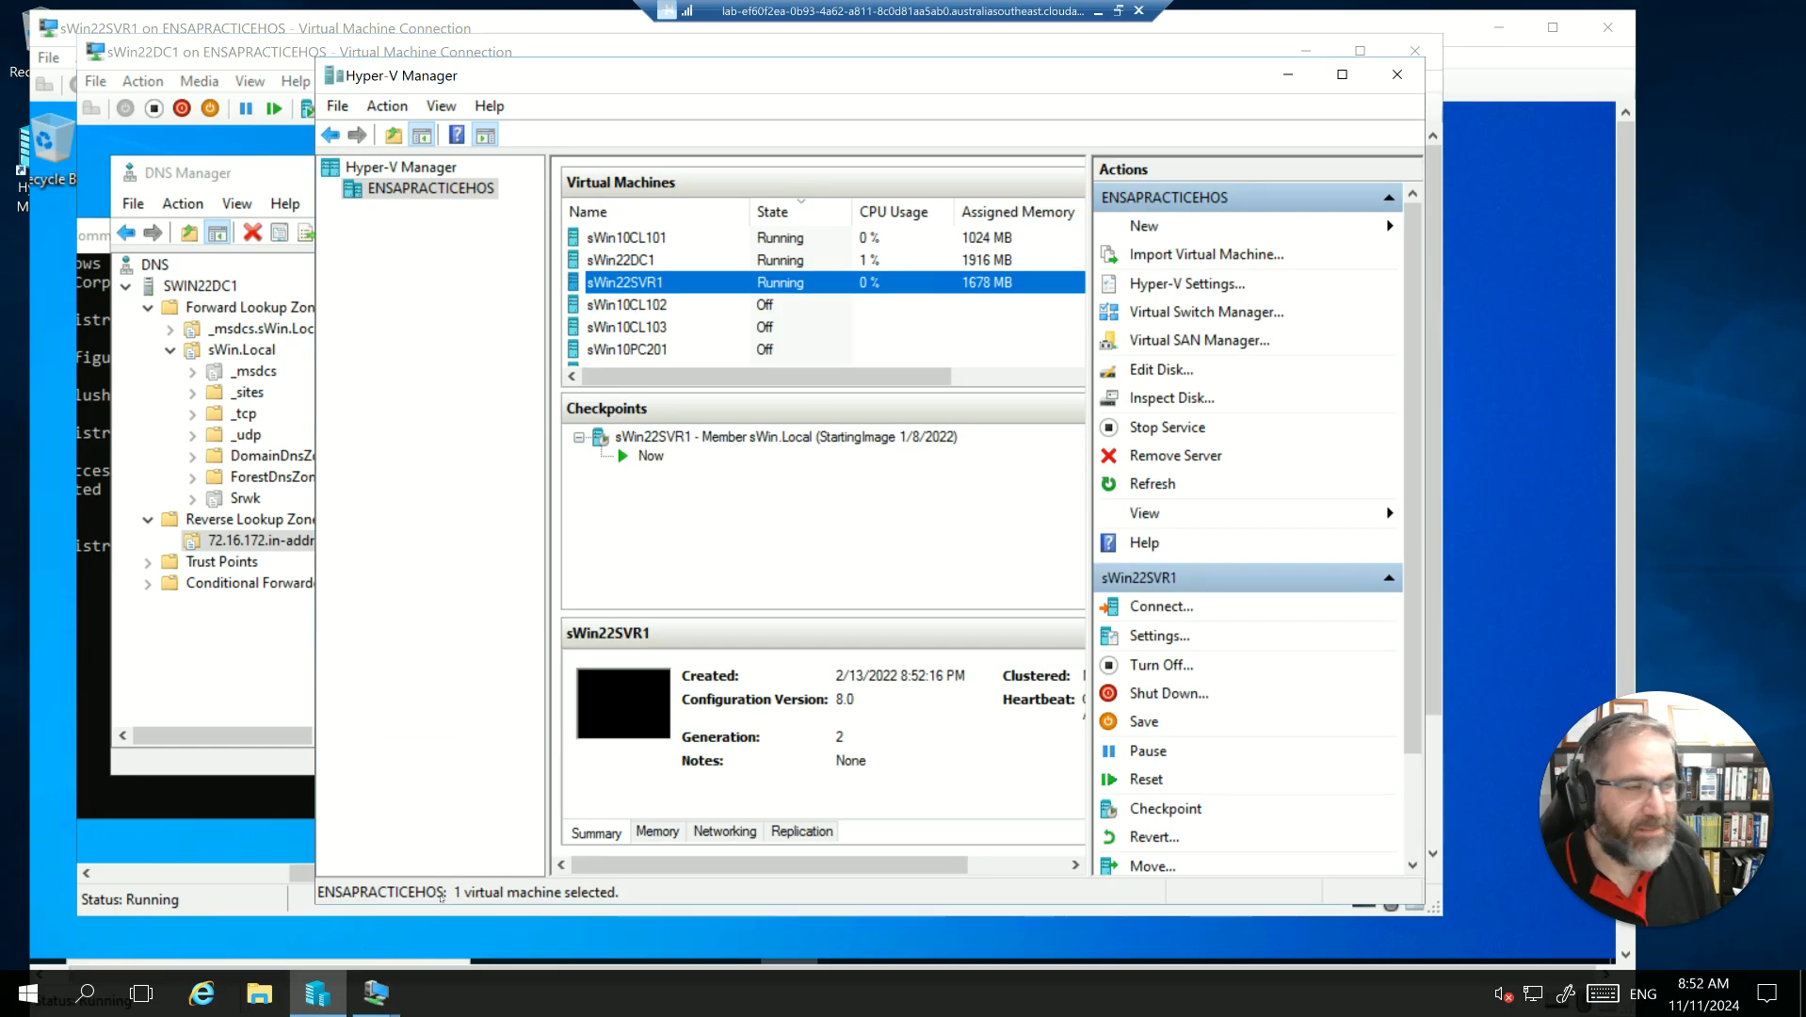